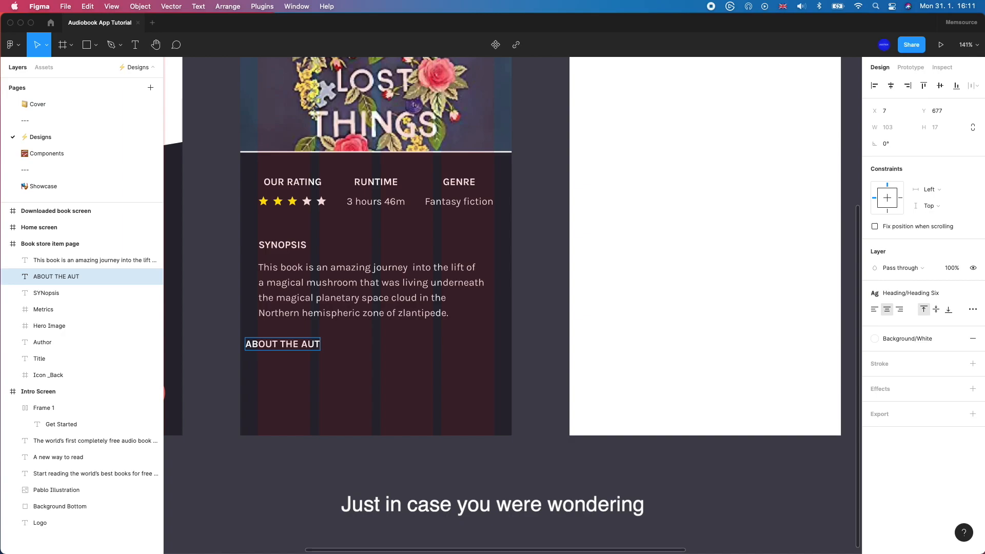
Finish the ABOUT THE AUTHOR heading and move it to X 24, in line with the left edge of the SYNOPSIS text.
key(Escape)
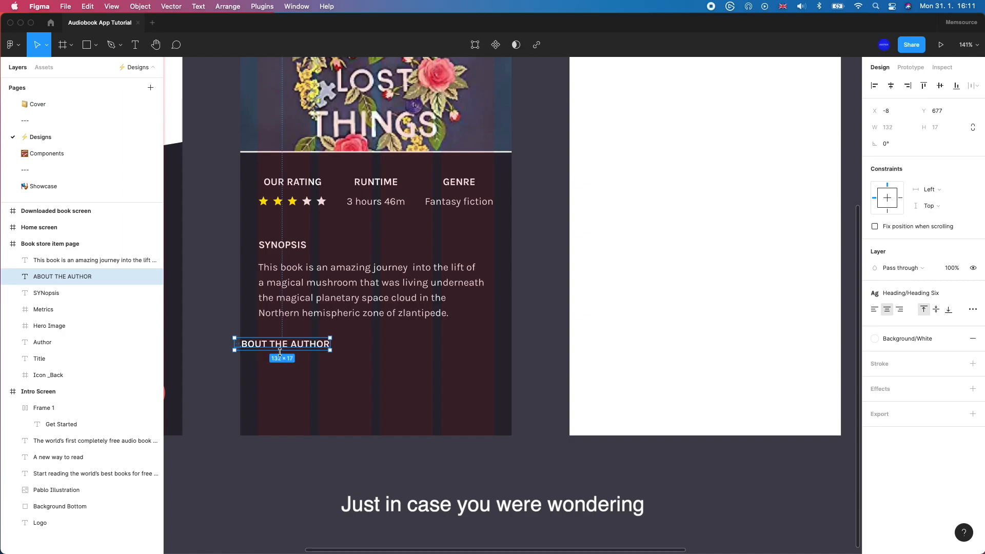
drag(281, 351, 305, 351)
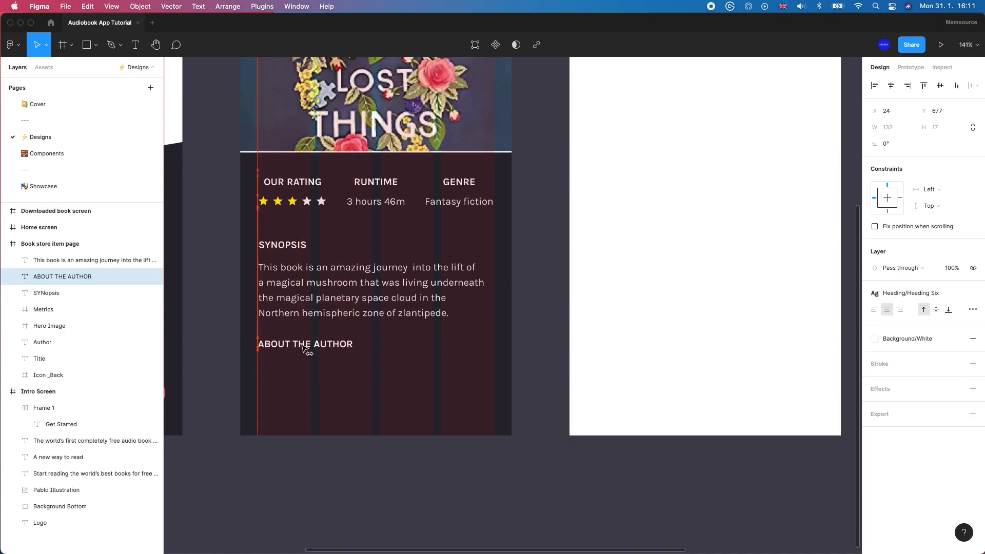
drag(278, 246, 276, 251)
click(306, 344)
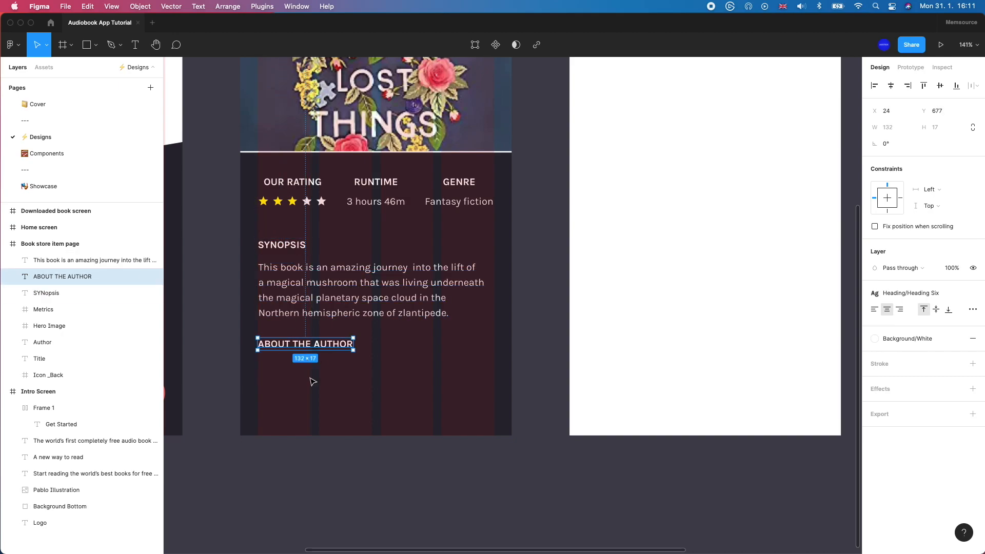
click(259, 6)
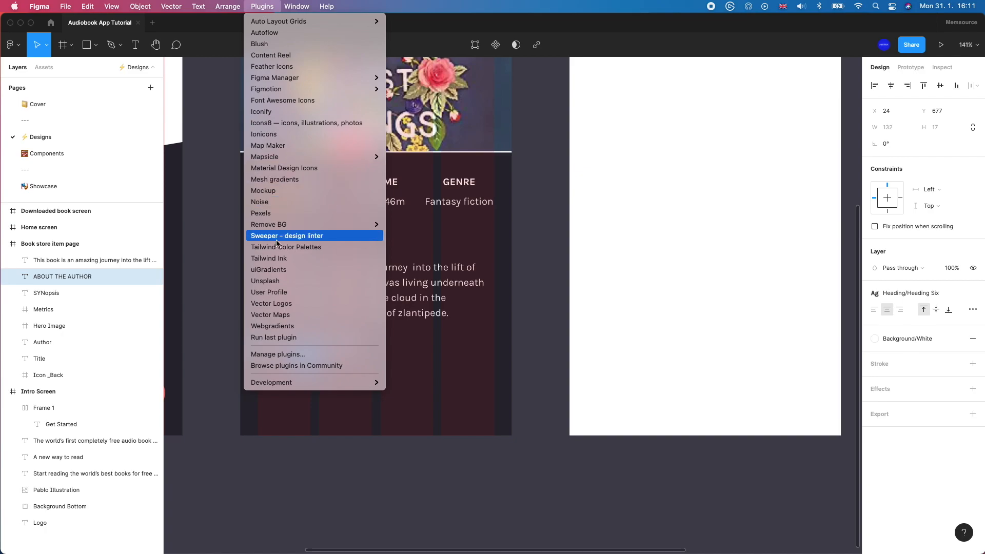
click(468, 351)
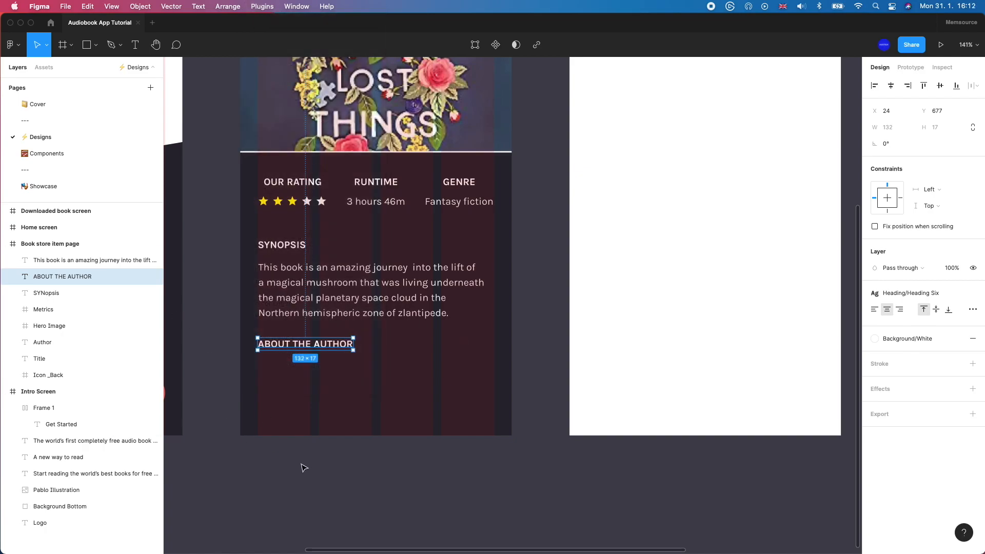
Draw a frame below the ABOUT THE AUTHOR heading and size it to 73 × 73, filling the first grid column's width.
click(309, 394)
key(f)
drag(261, 365, 307, 416)
scroll(307, 416, up, 2)
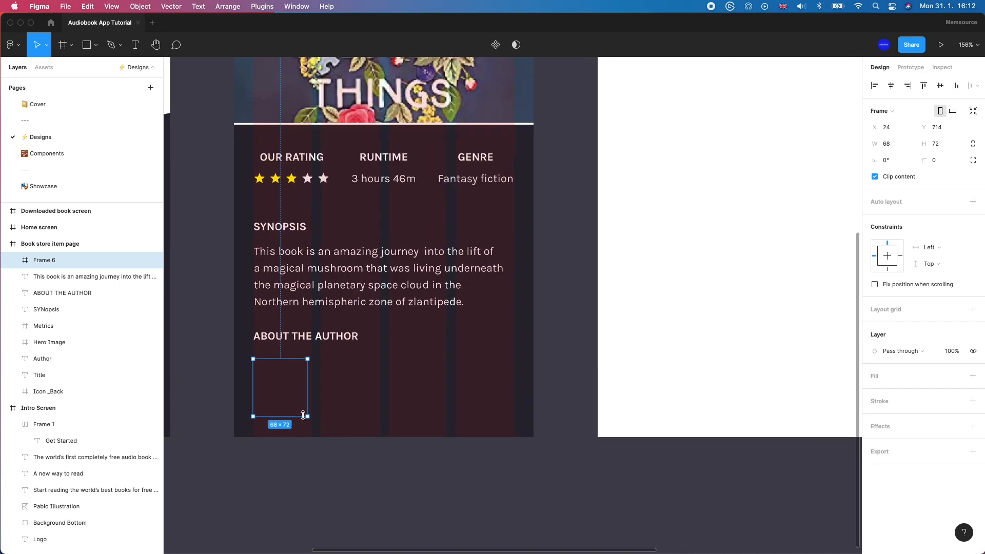
scroll(303, 415, up, 5)
drag(313, 352, 321, 353)
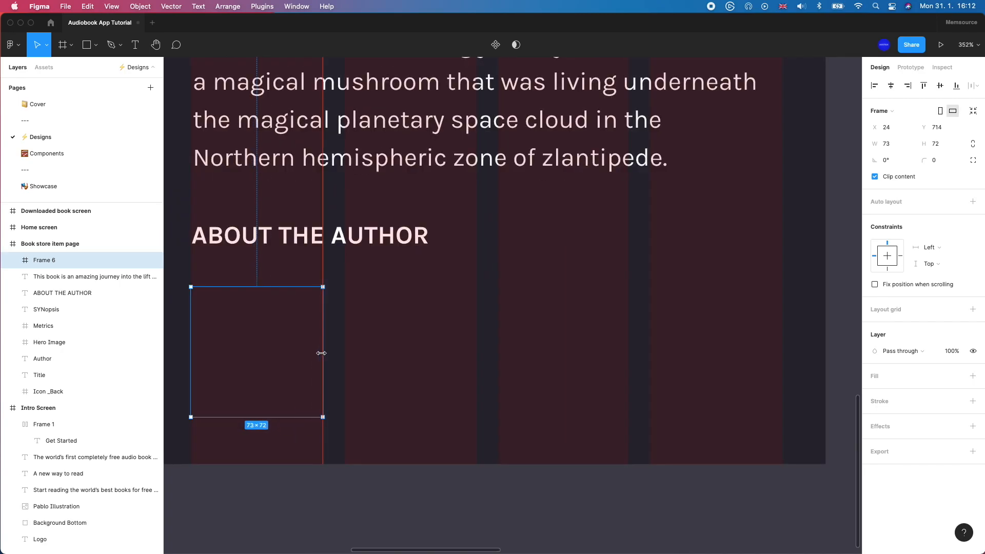
drag(294, 416, 294, 417)
drag(304, 416, 303, 419)
scroll(304, 420, down, 5)
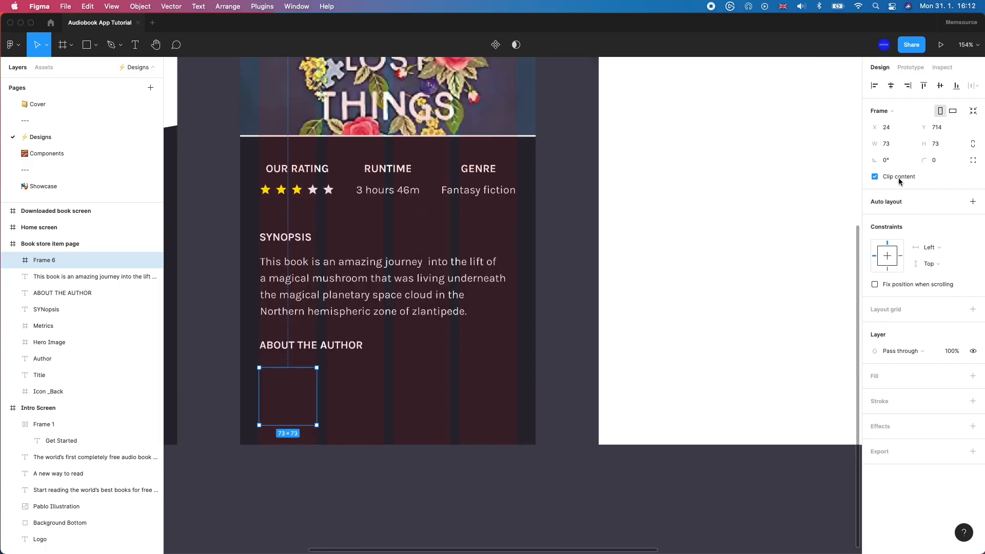
Round the corners of the square frame with a radius of 8.
click(948, 163)
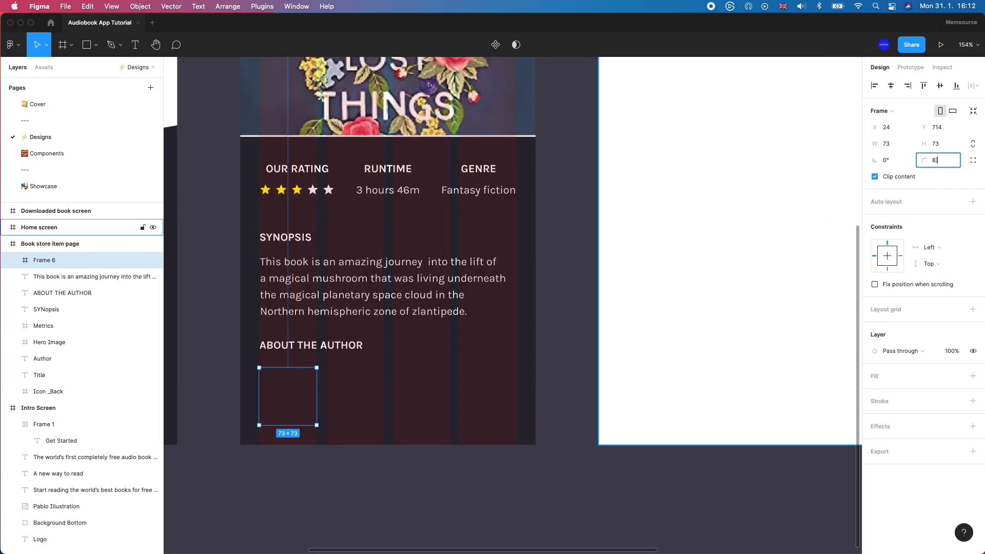
text(8)
key(Return)
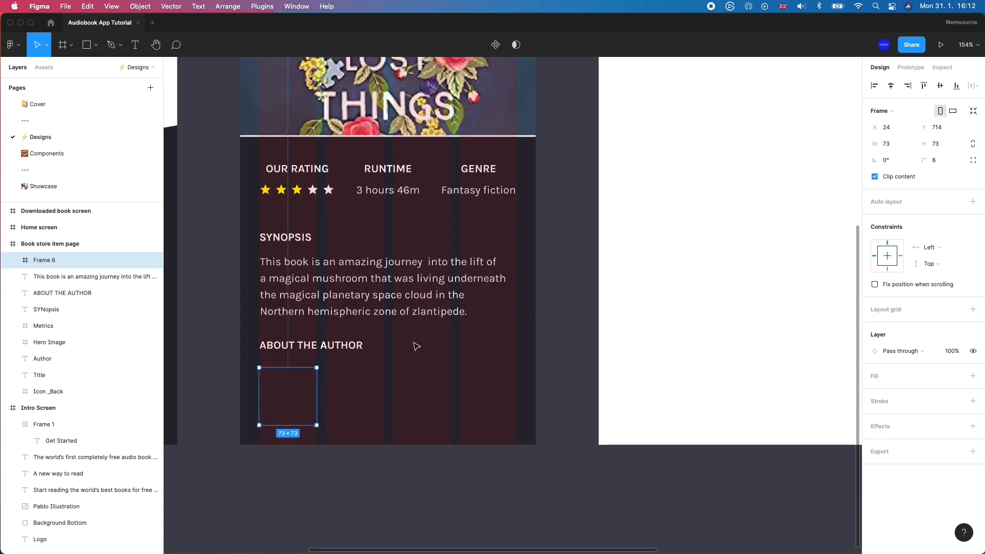
Fill the frame with an Unsplash portrait photo of the smiling woman with long dark hair and a dark top.
click(263, 7)
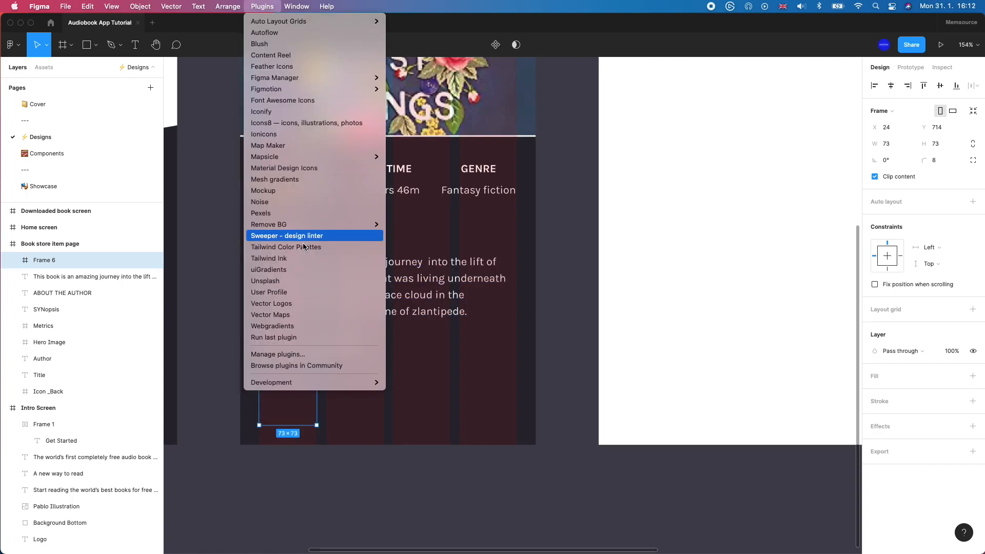
click(302, 282)
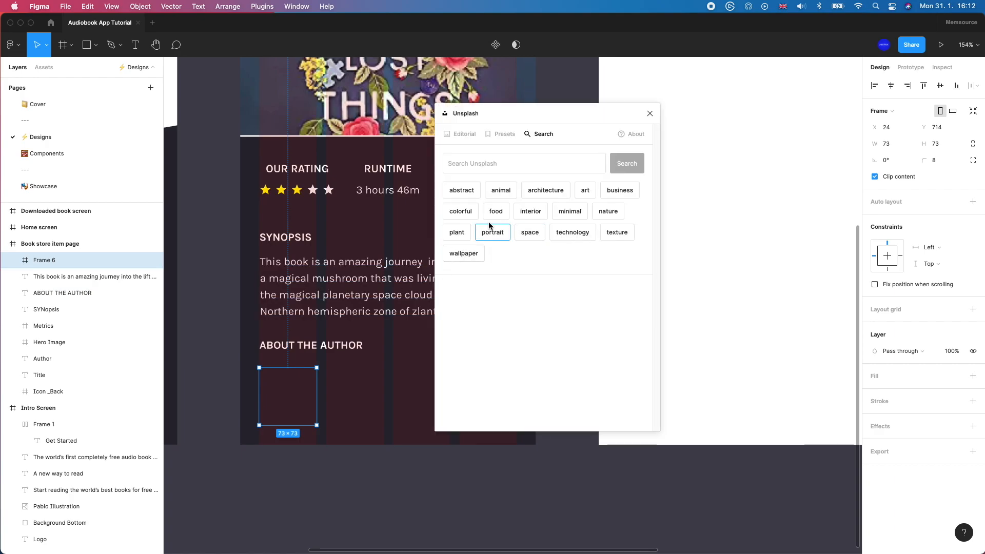
click(492, 231)
scroll(596, 276, down, 12)
scroll(585, 329, down, 2)
scroll(585, 328, down, 3)
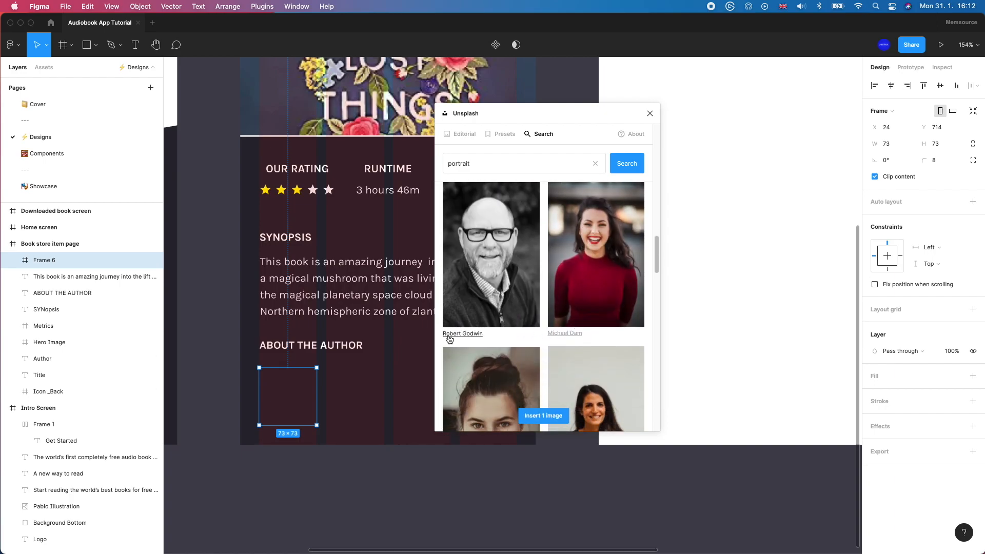
scroll(482, 338, down, 3)
click(569, 352)
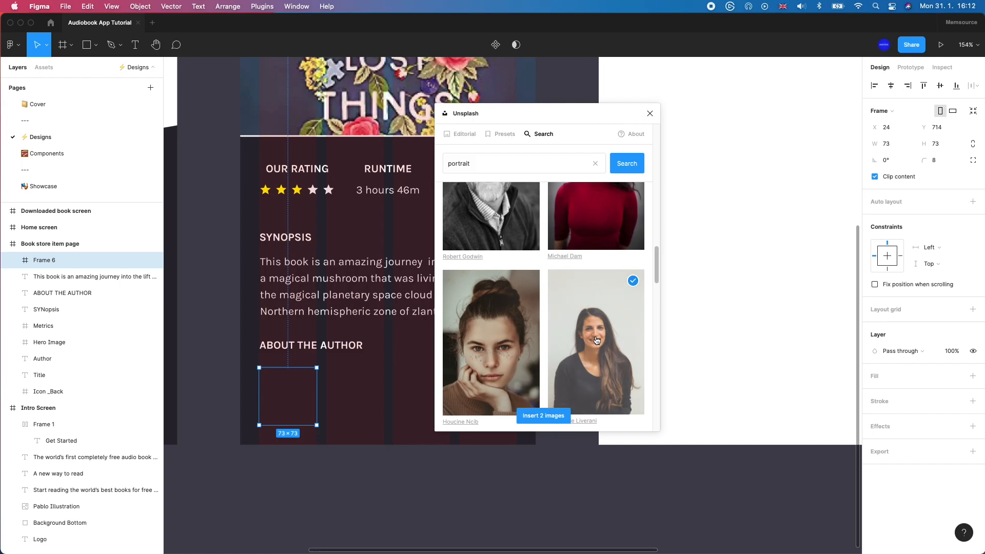
click(543, 418)
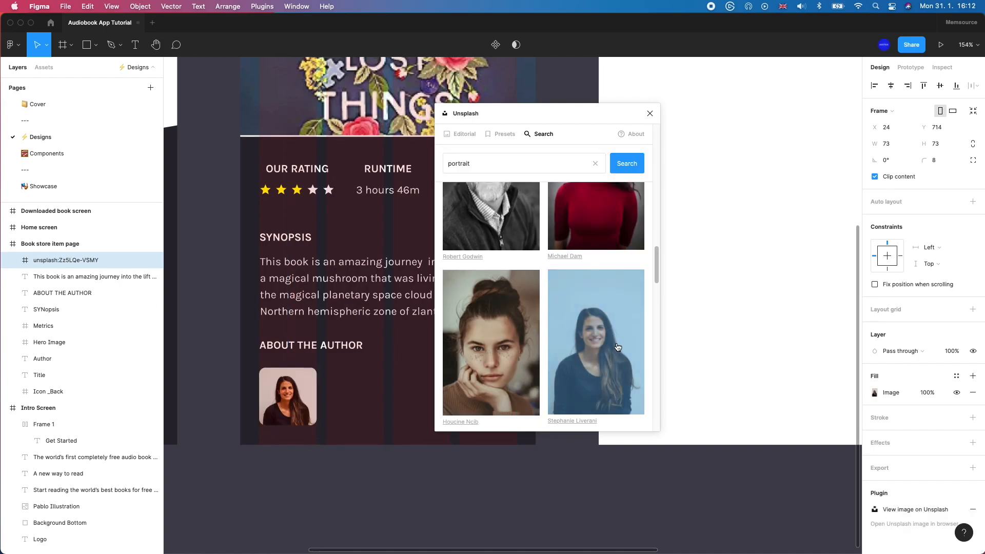
click(649, 114)
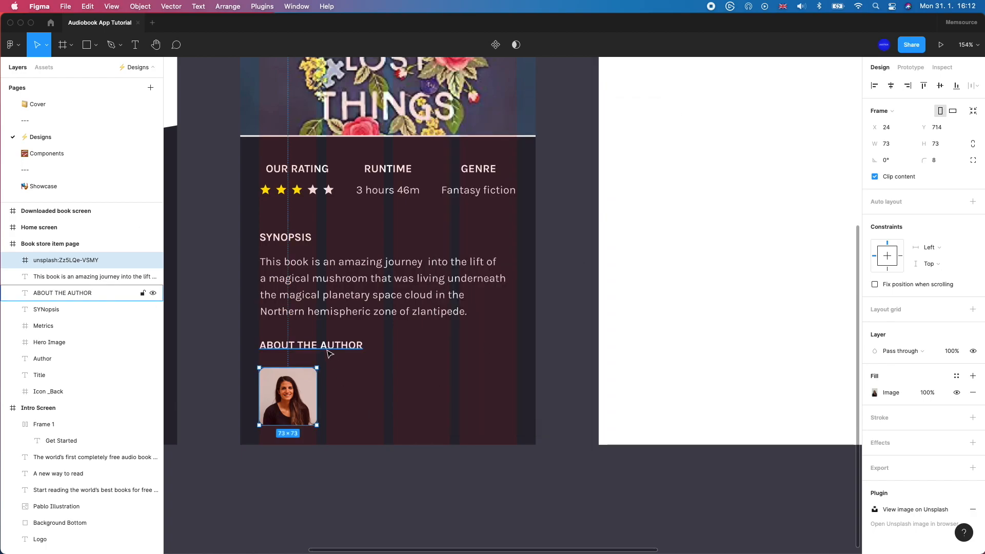
Duplicate the synopsis paragraph and place the copy beside the author photo at X 112, Y 714.
key(alt)
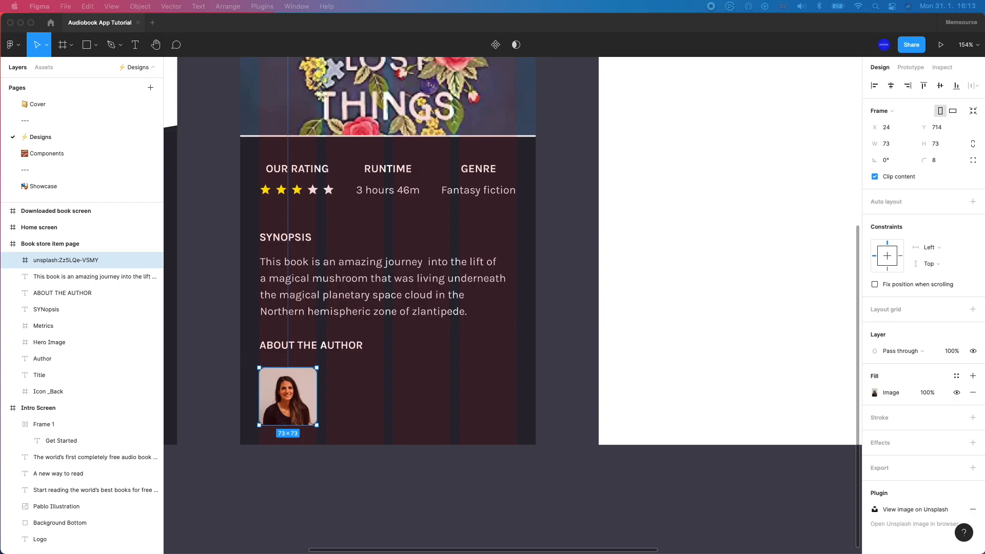
click(339, 292)
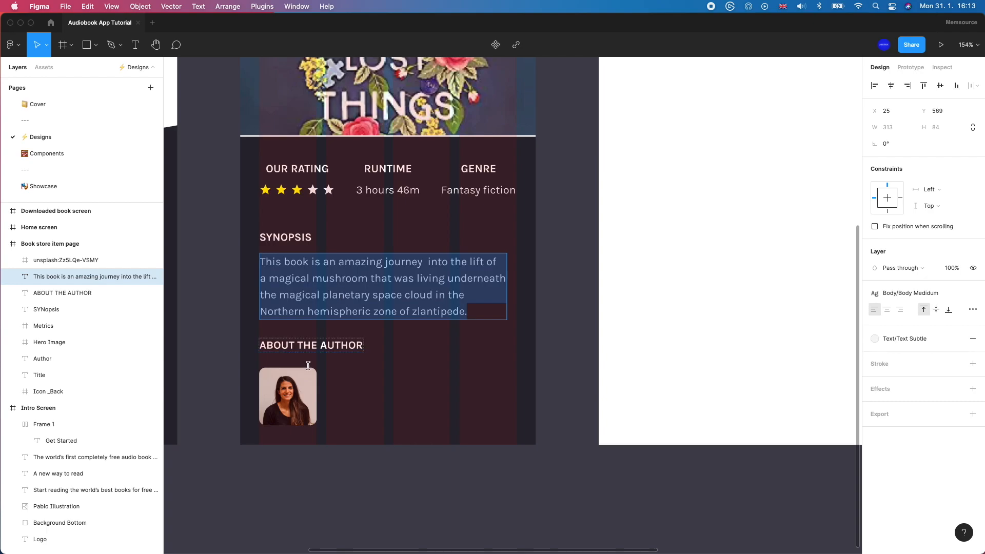
key(super+d)
drag(358, 277, 421, 387)
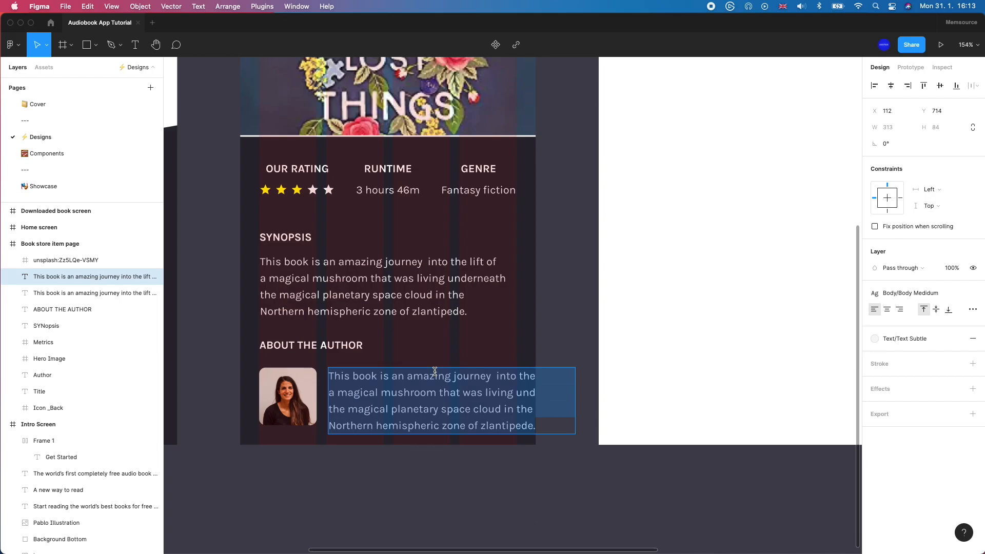
Replace the copied text with the author's name and "grew up in a small town and wrote great books whilst studying medicine in Colorado.".
text(Ruth Logan)
scroll(487, 349, up, 5)
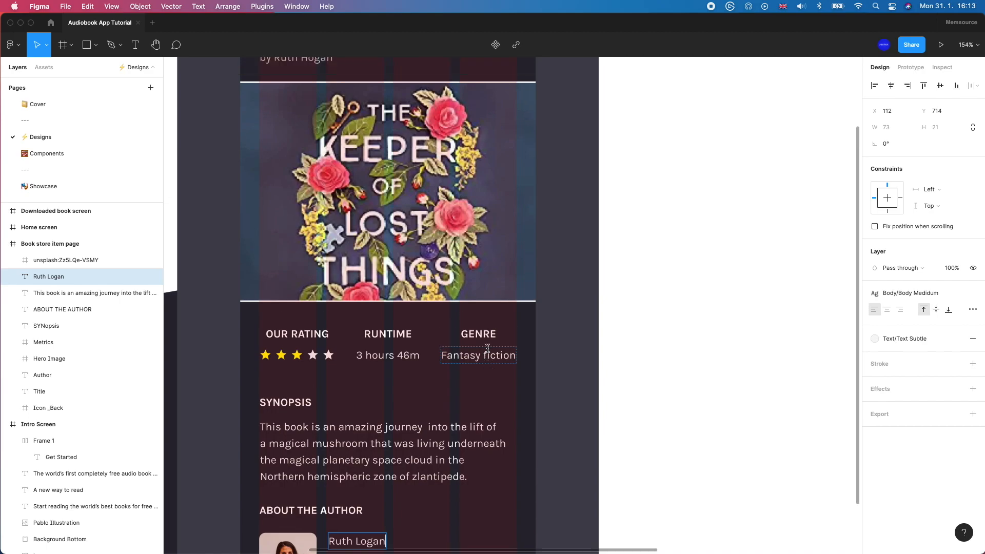
scroll(398, 383, down, 7)
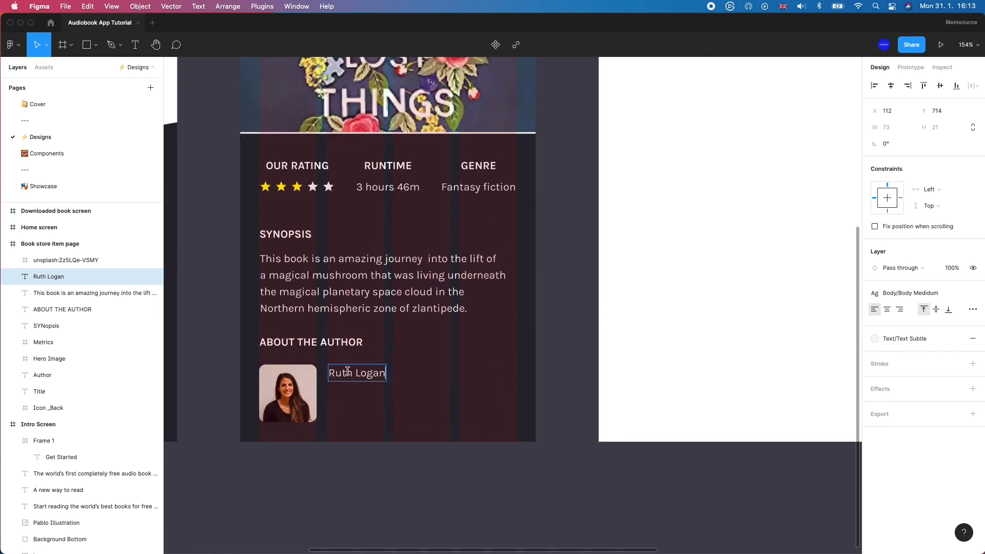
double_click(356, 371)
text(Hogan g)
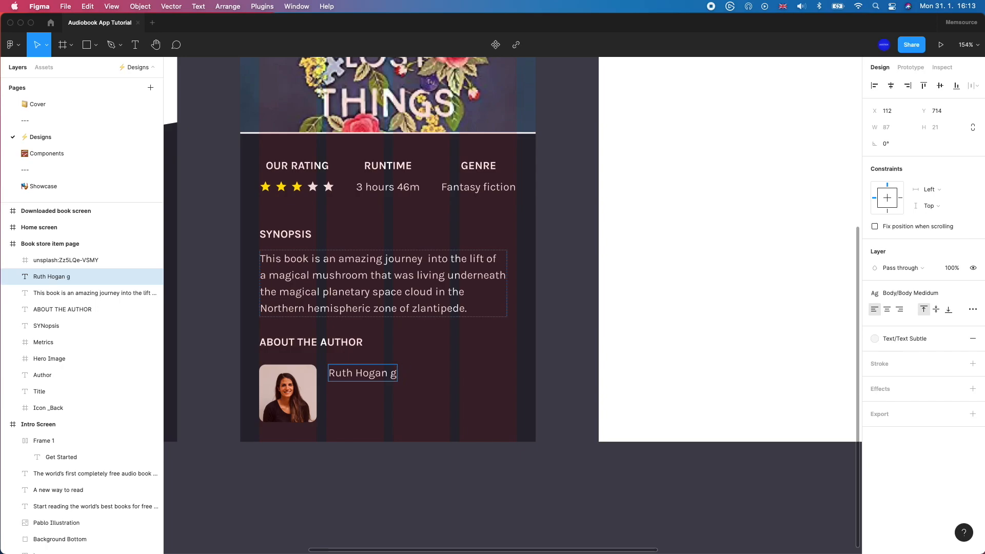
text(rew up in a small)
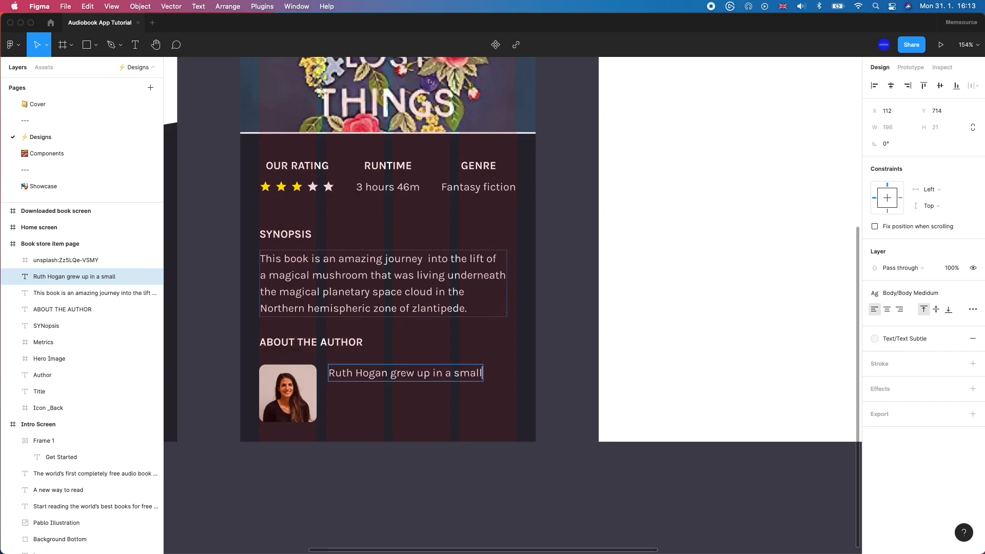
text( town and wrote )
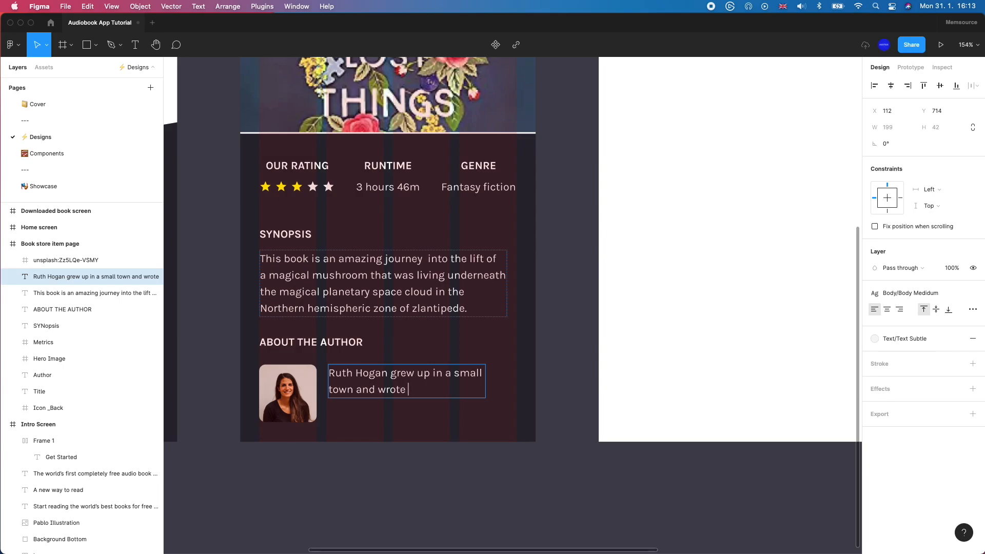
text(great books whilst)
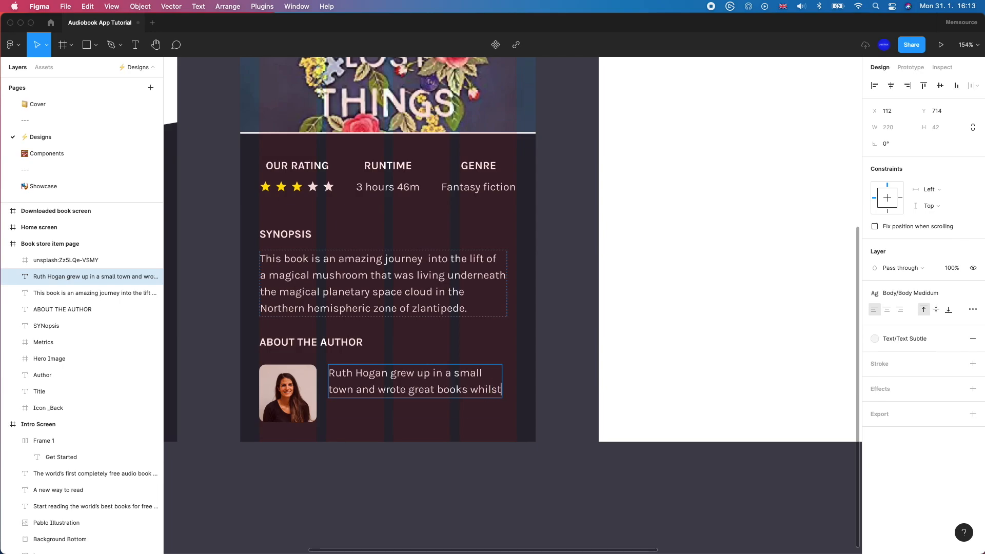
text( studying medicine in Colorado.)
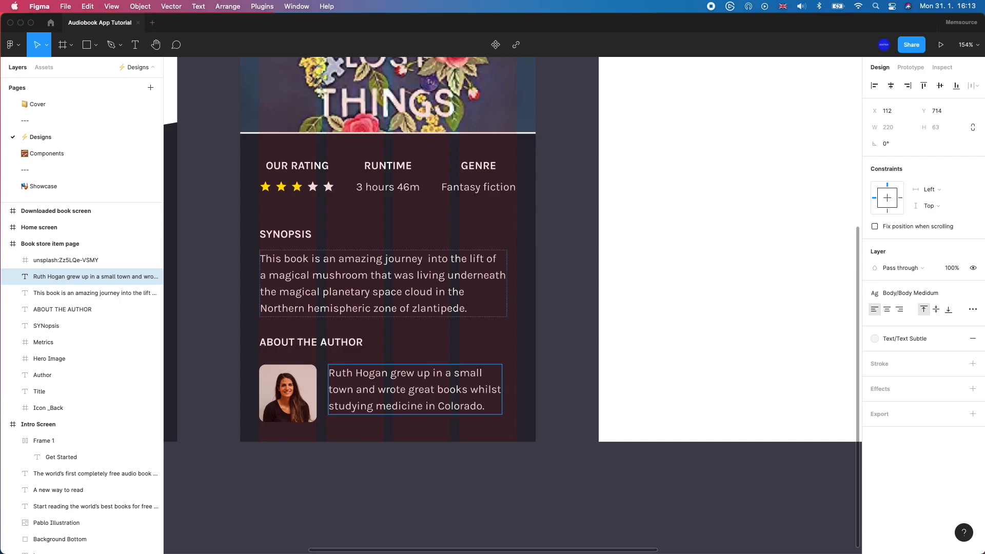
Centre the author biography vertically against the photo by moving it down to Y 719.
key(Escape)
drag(361, 408, 361, 413)
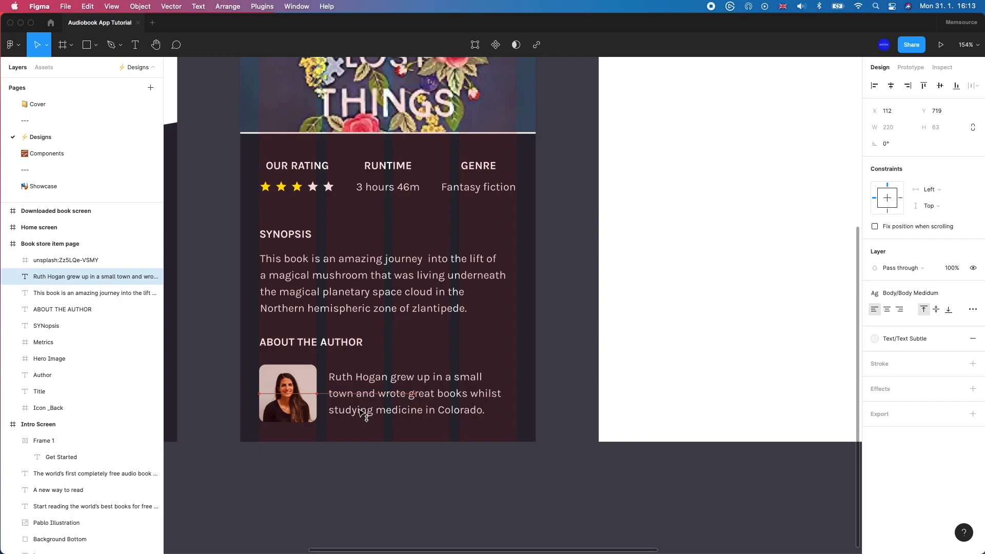
click(345, 478)
scroll(391, 431, down, 1)
click(394, 388)
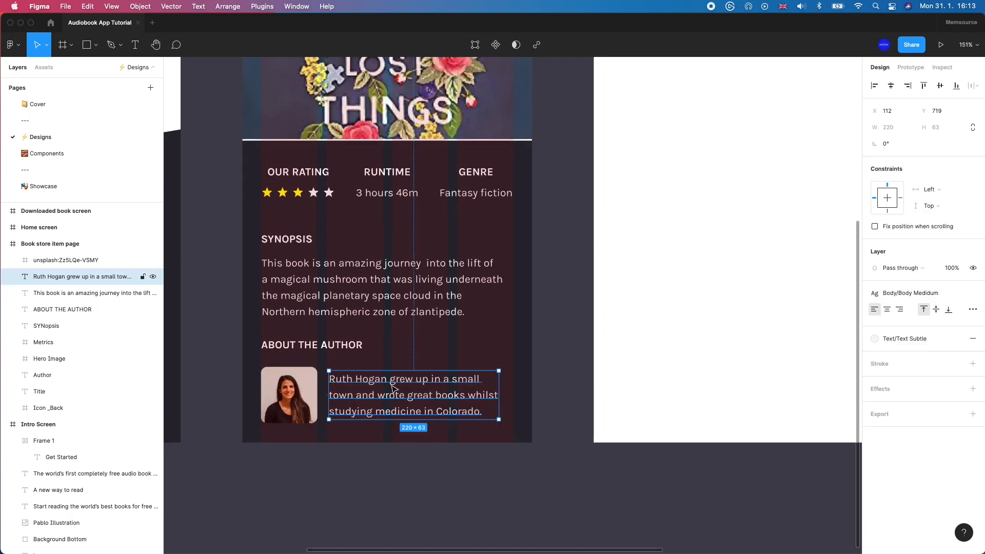
click(365, 455)
Hide the layout grids on the app screens.
scroll(358, 459, down, 5)
click(347, 134)
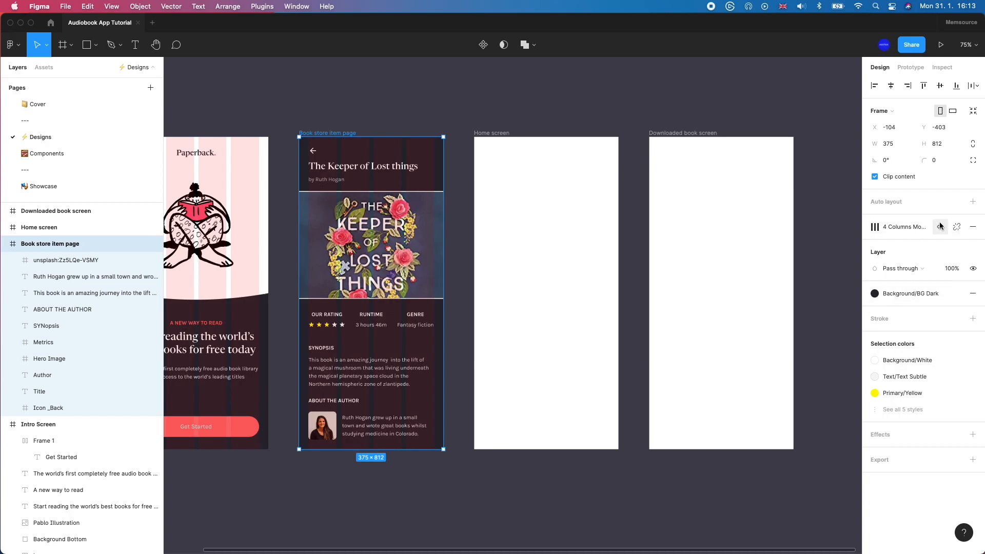
key(ctrl+g)
click(489, 294)
Enclose the ABOUT THE AUTHOR section in a full-width frame and lower its top edge to Y 670, giving 375 × 142.
scroll(500, 272, up, 2)
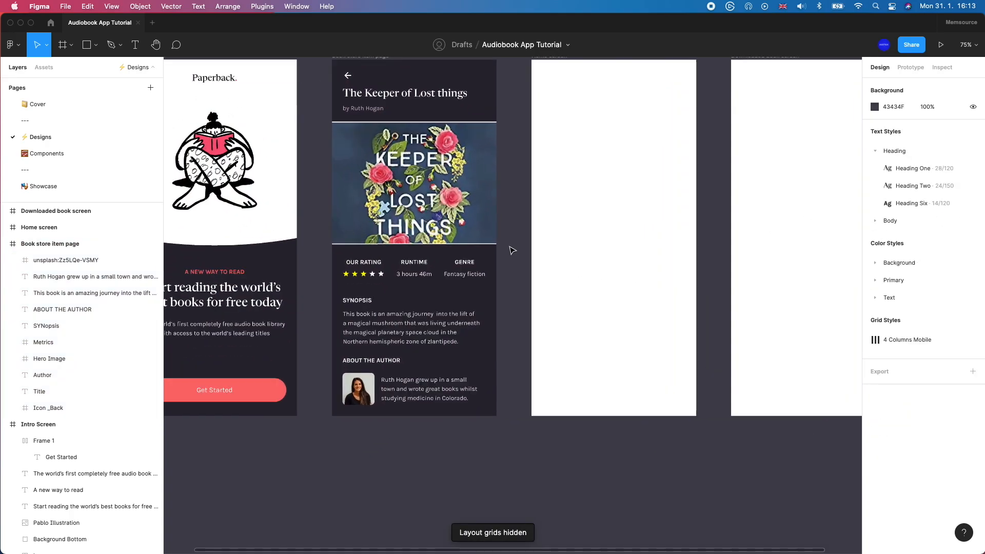
scroll(511, 249, up, 2)
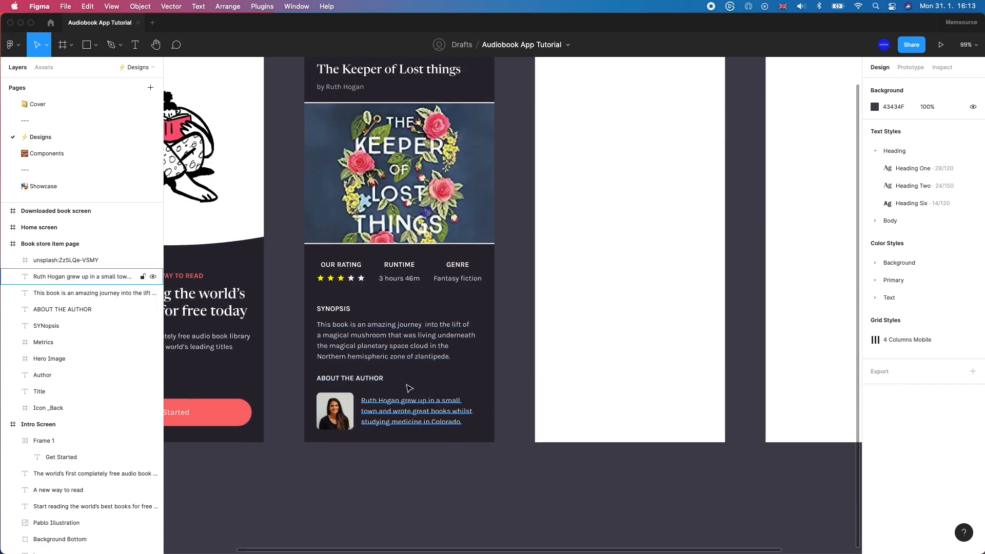
scroll(283, 251, up, 1)
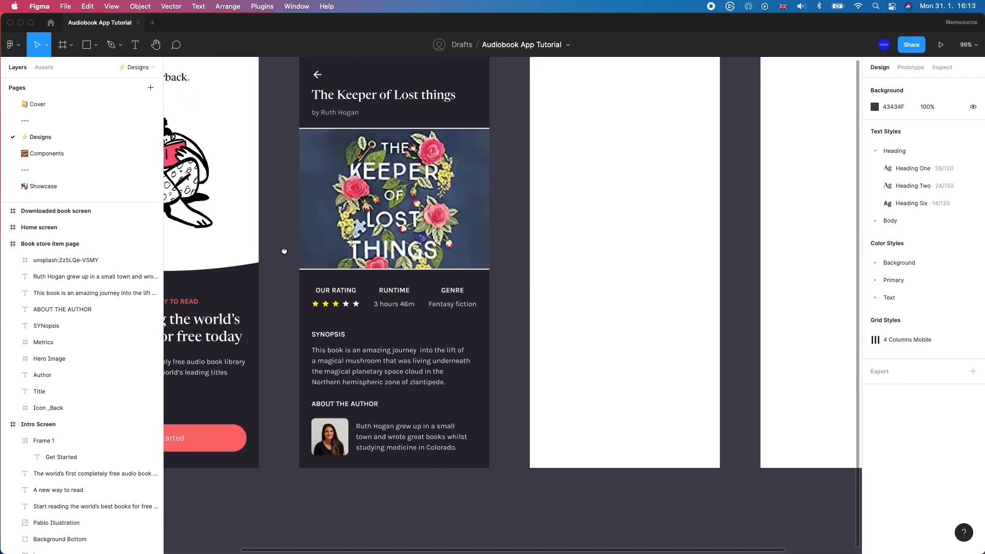
drag(285, 241, 292, 249)
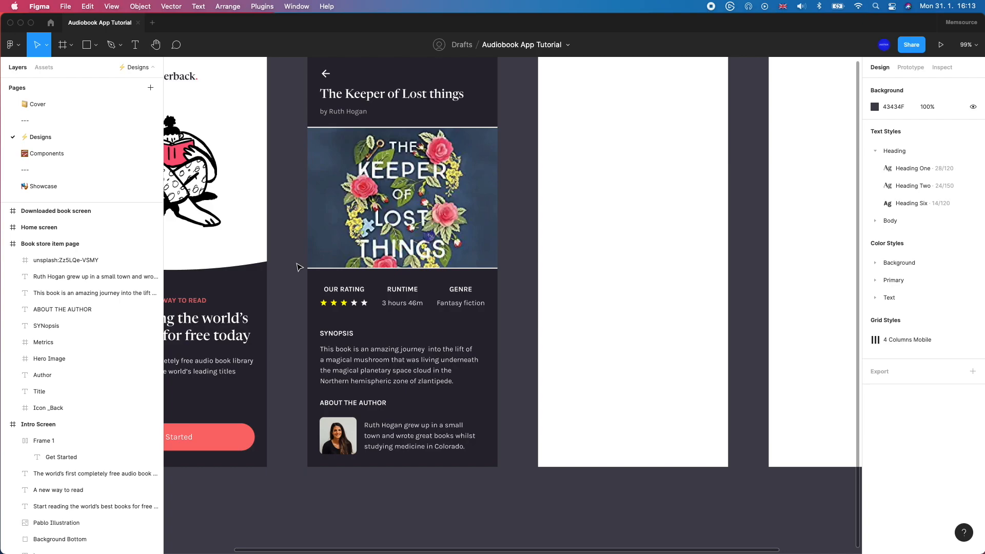
key(f)
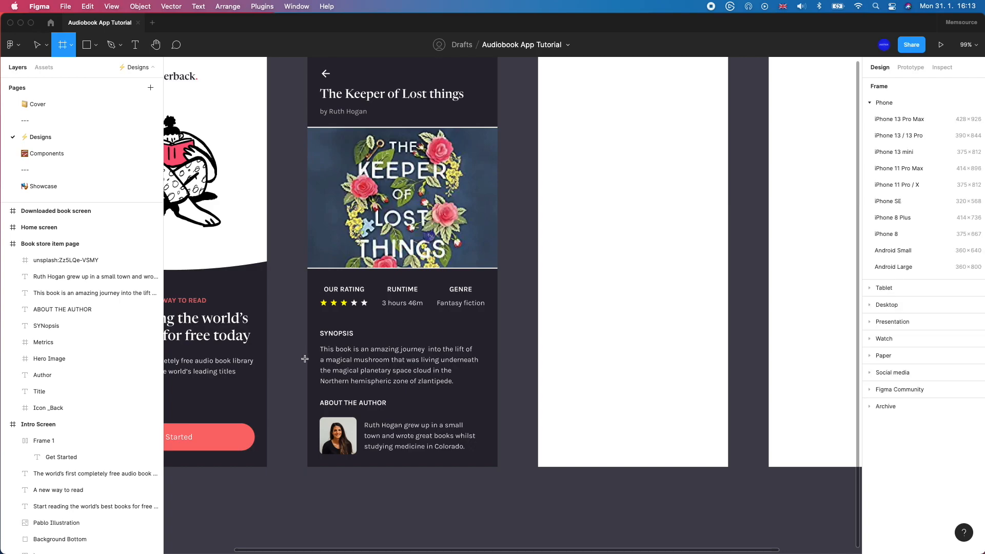
drag(309, 377, 498, 467)
drag(441, 378, 441, 395)
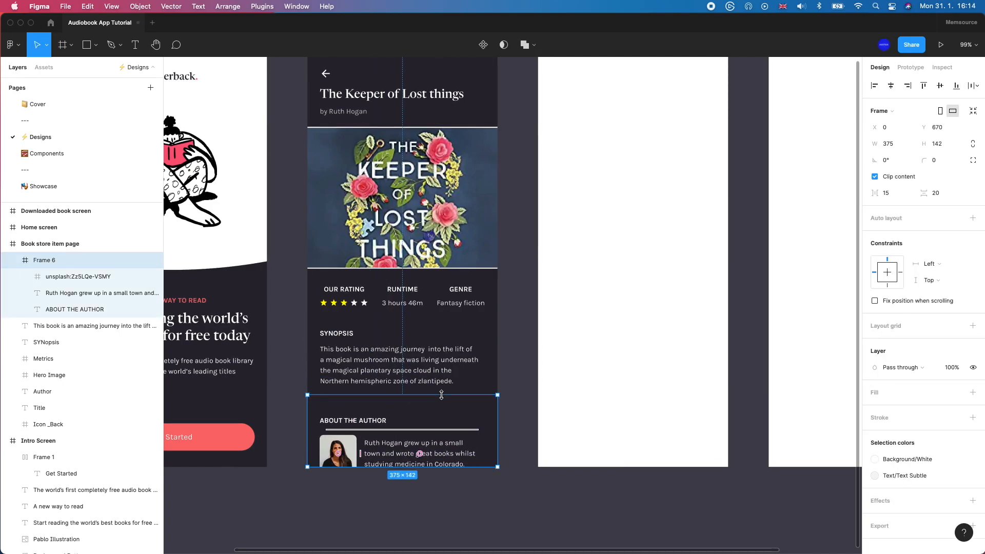
Undo the enclosing frame, then draw an empty 375 × 142 frame and place it over the ABOUT THE AUTHOR section at X 0, Y 670.
key(super+z)
key(super+z)
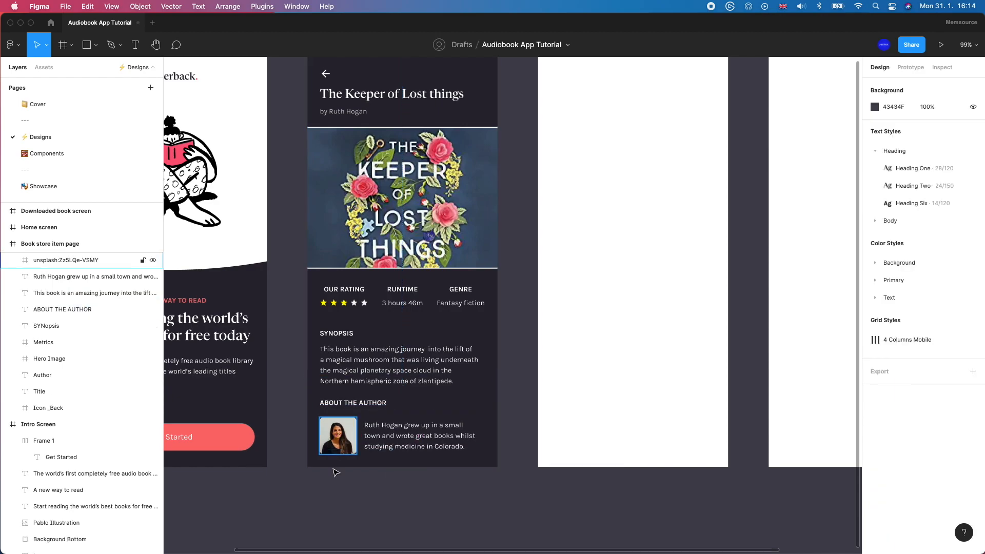
drag(319, 512, 318, 355)
key(f)
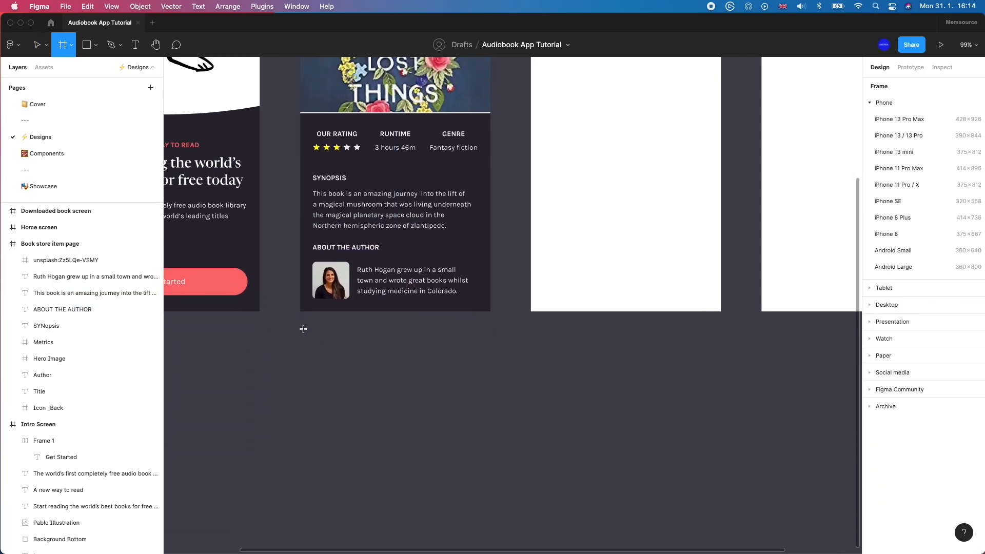
drag(300, 319, 490, 360)
drag(301, 336, 339, 240)
drag(412, 420, 511, 434)
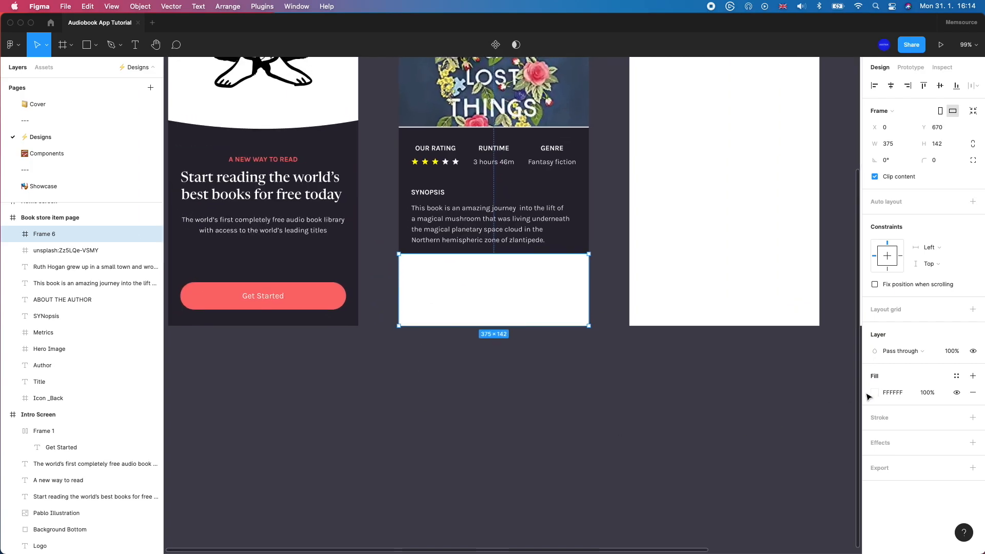
Give the overlay frame the Background/BG Dark fill, detach the colour style and change the fill to a linear gradient.
click(956, 376)
click(899, 456)
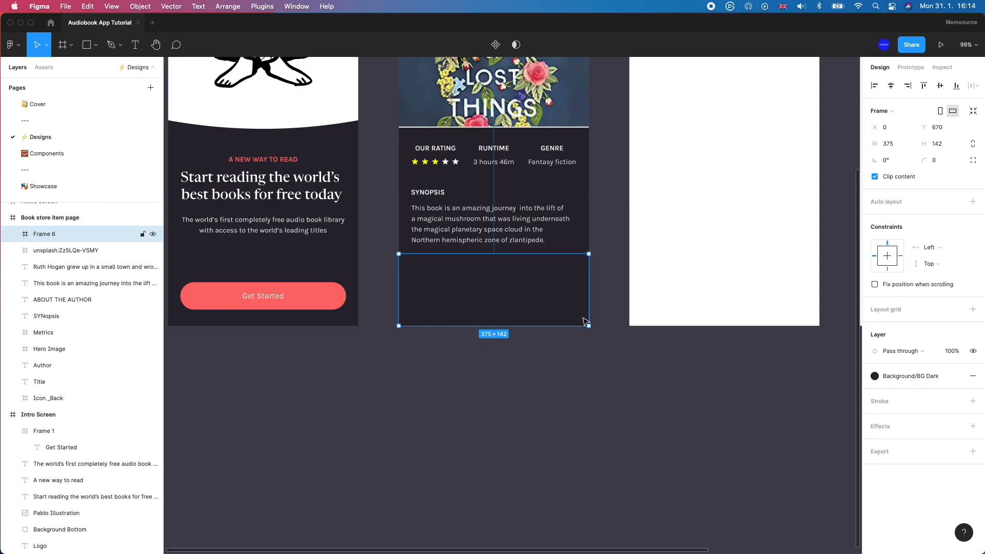
click(957, 377)
click(873, 393)
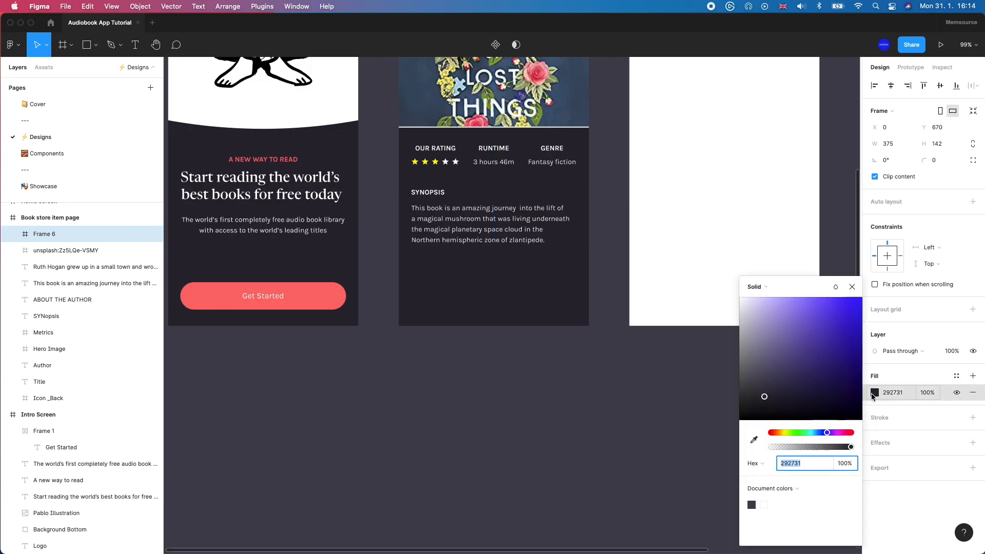
click(755, 287)
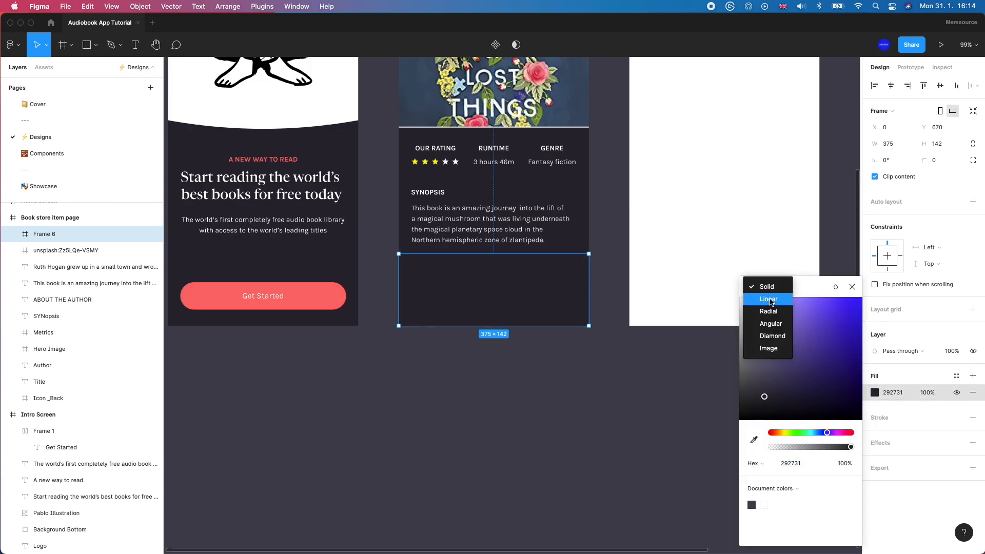
click(753, 300)
click(750, 273)
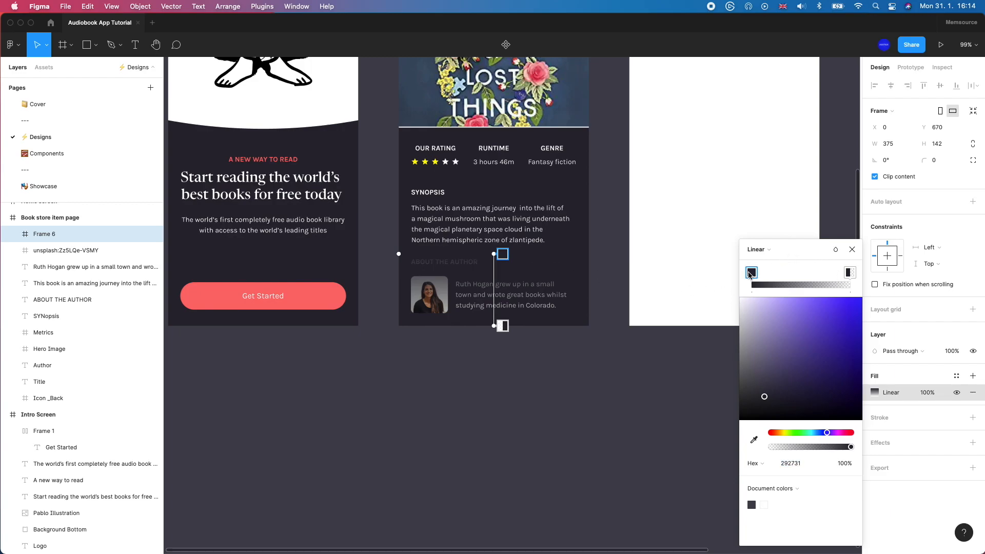
click(848, 272)
click(840, 313)
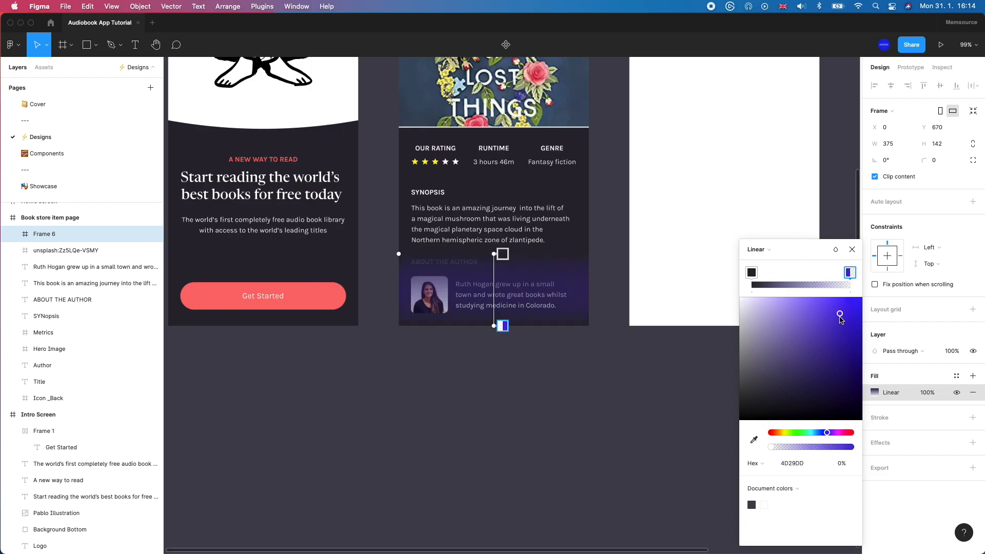
key(super+z)
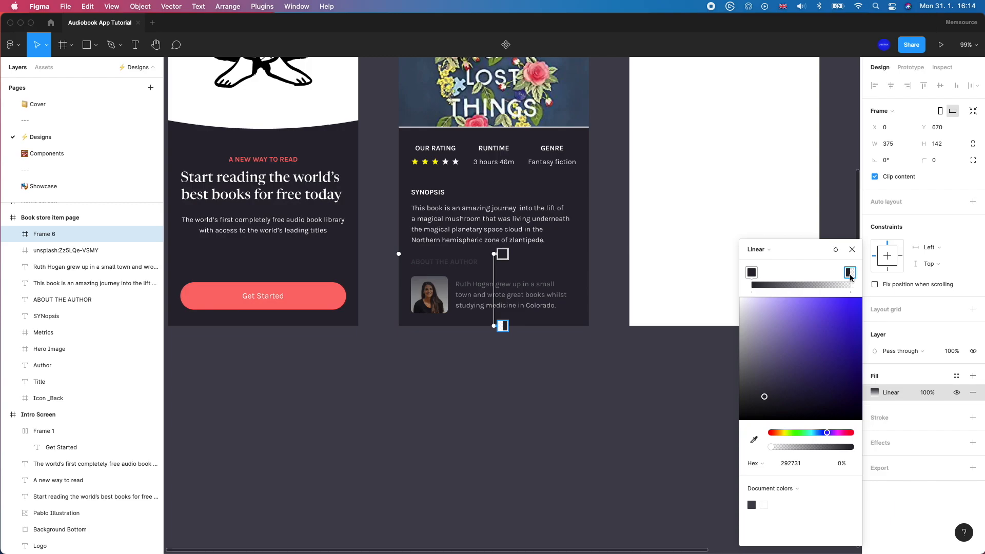
click(754, 280)
key(super+z)
Set the gradient's end stop to 100% opacity and its start stop to 4%, and extend the gradient start above the overlay frame.
drag(809, 446, 911, 442)
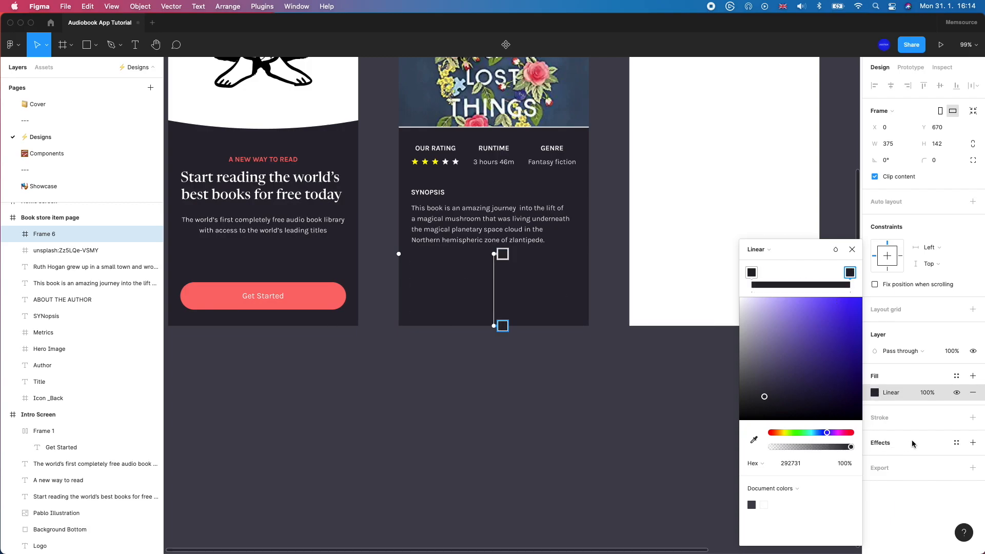
click(753, 272)
drag(819, 447, 775, 452)
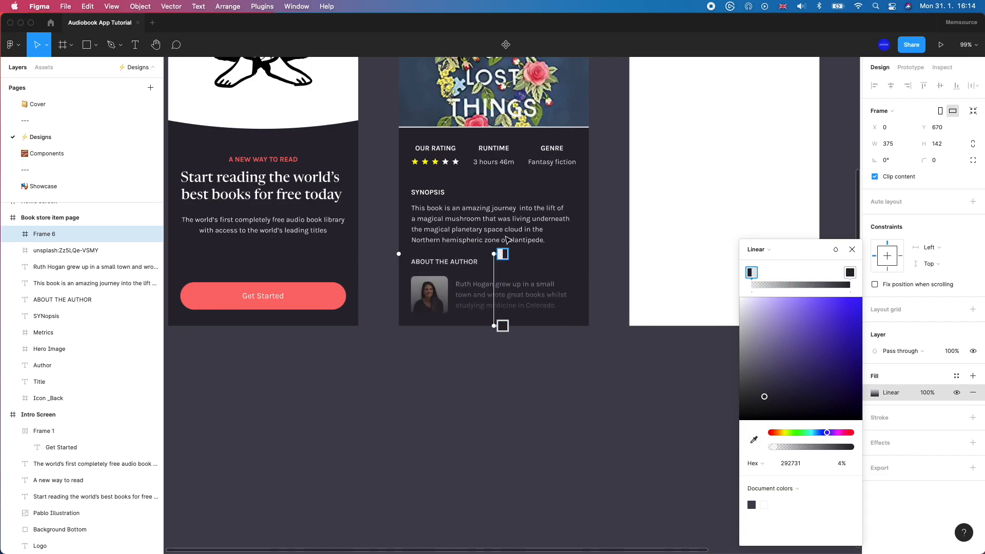
drag(491, 255, 496, 232)
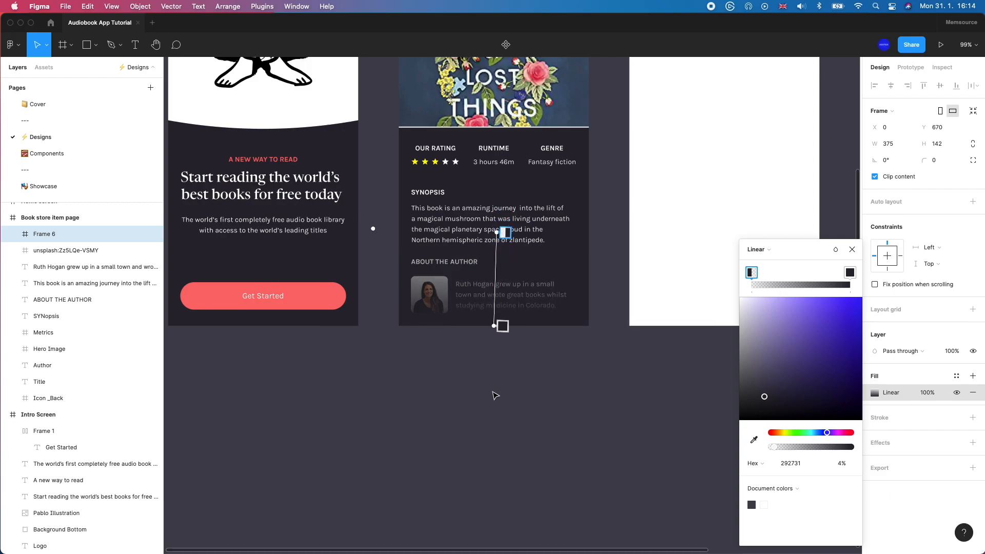
click(573, 282)
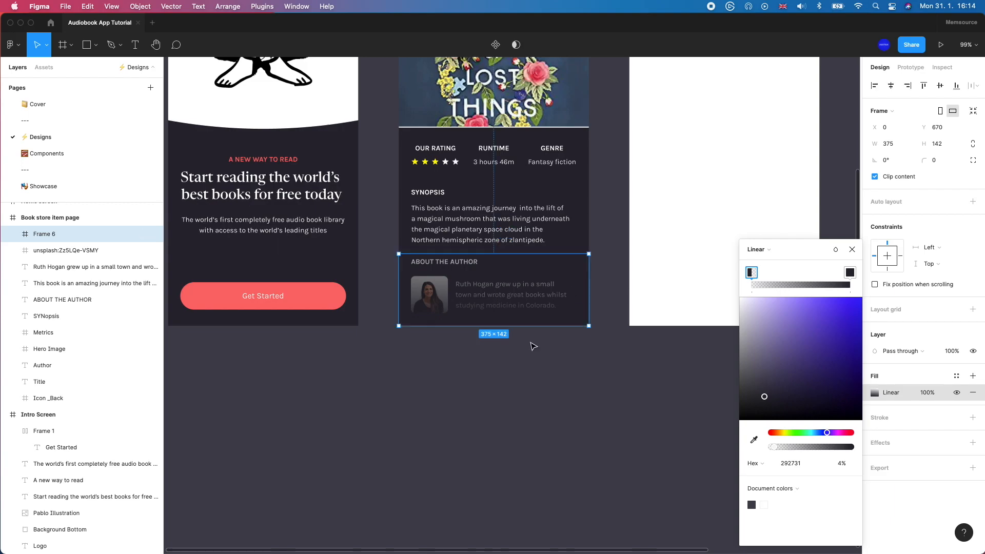
click(433, 429)
Copy the Get Started button into the gradient overlay frame and change its label to "Download the book".
scroll(433, 429, up, 2)
scroll(433, 430, right, 2)
scroll(432, 433, up, 3)
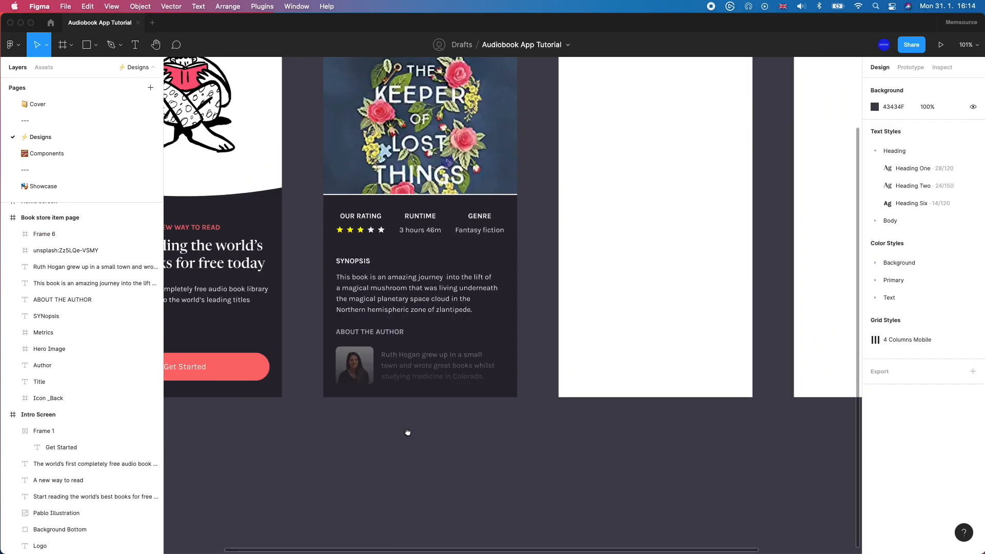
drag(284, 412, 400, 410)
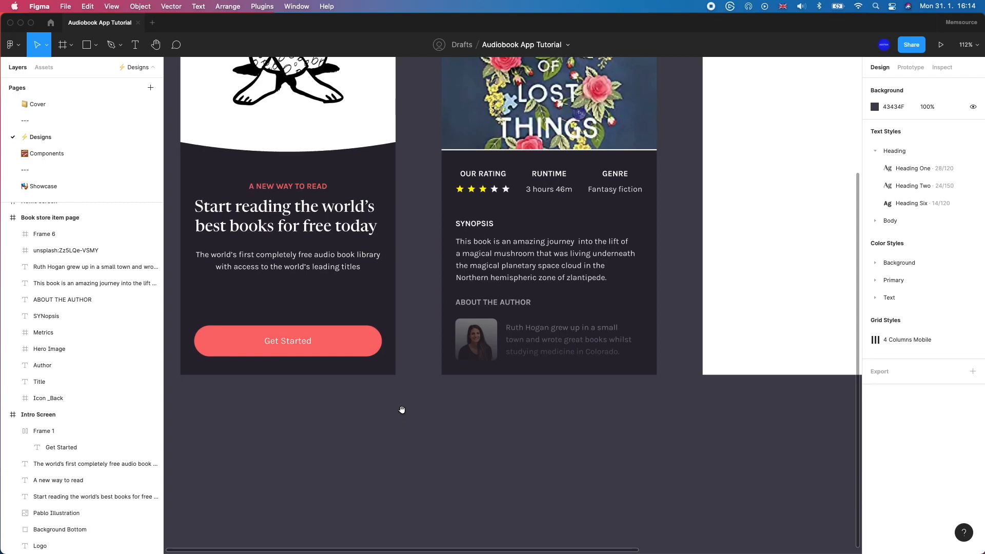
click(334, 341)
key(super+c)
click(548, 333)
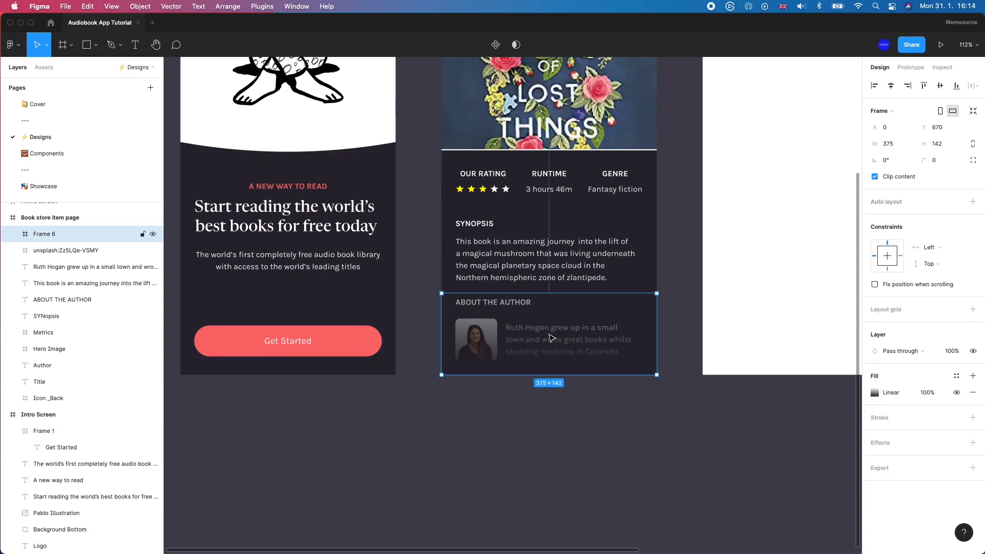
key(super+v)
double_click(548, 334)
double_click(548, 334)
text(Download the book)
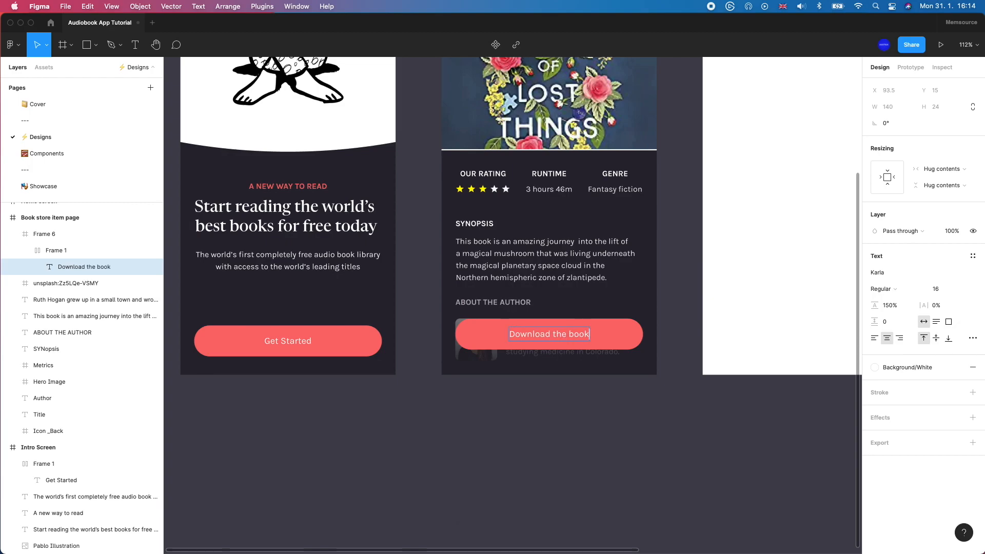
click(542, 407)
Move the Download the book button down within its frame to line up with the Get Started button.
click(517, 324)
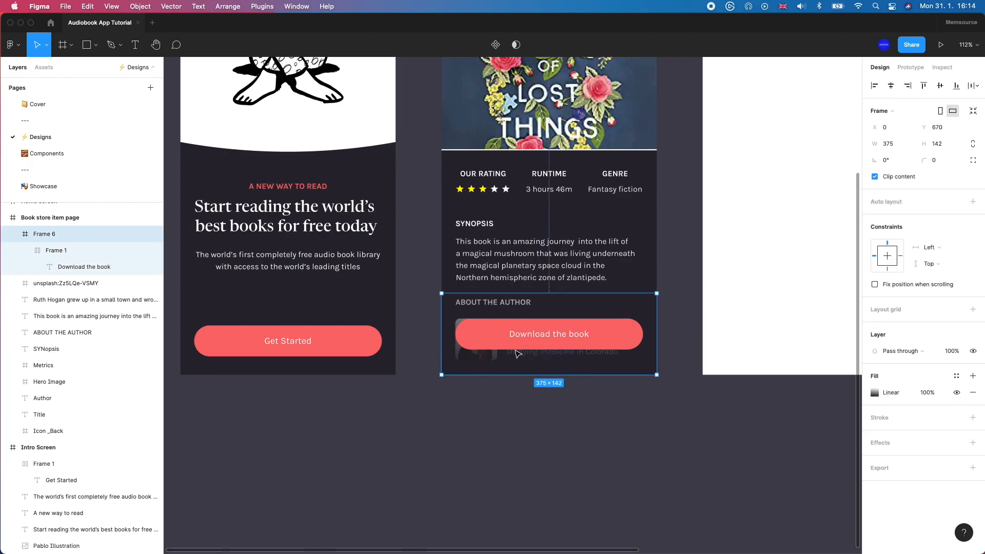
key(alt)
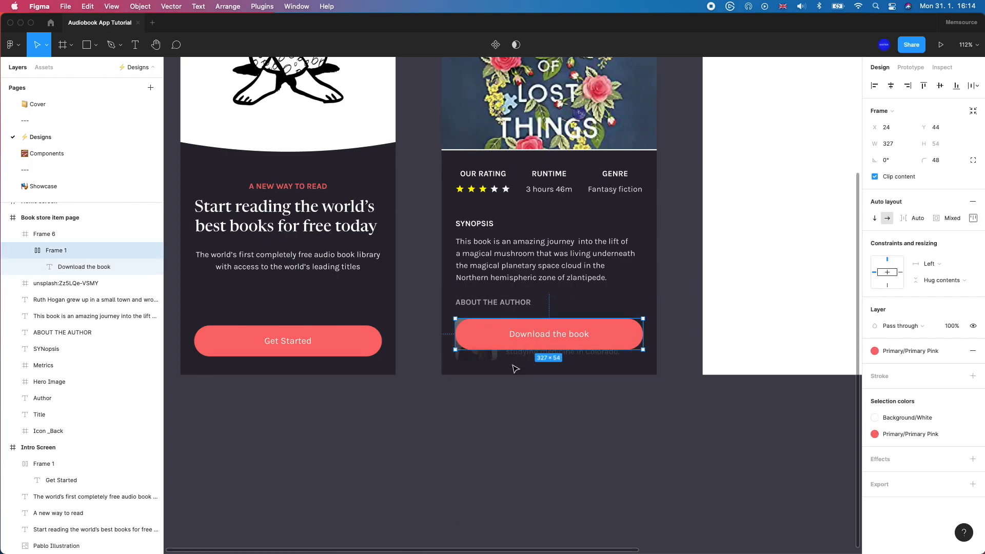
drag(514, 333, 514, 343)
key(alt)
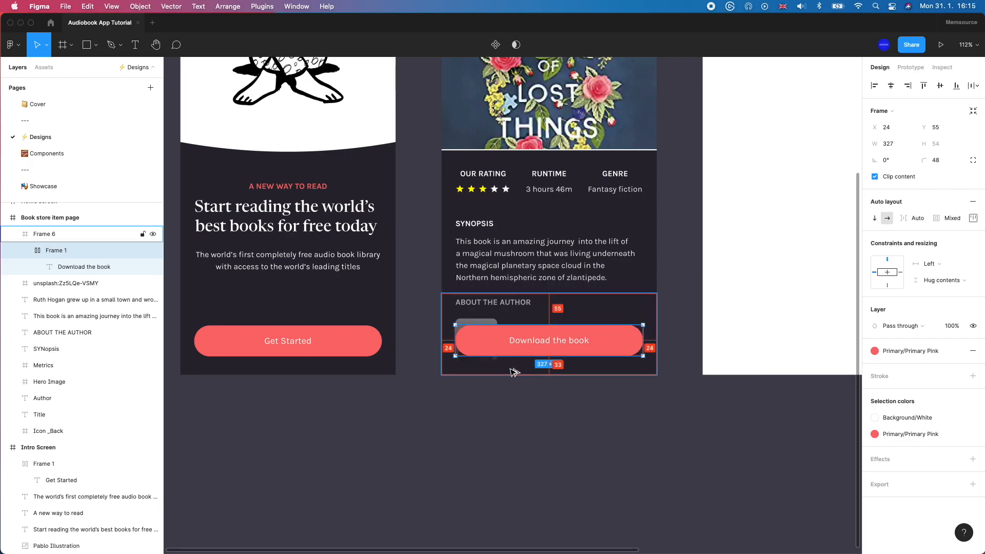
key(Down)
click(523, 446)
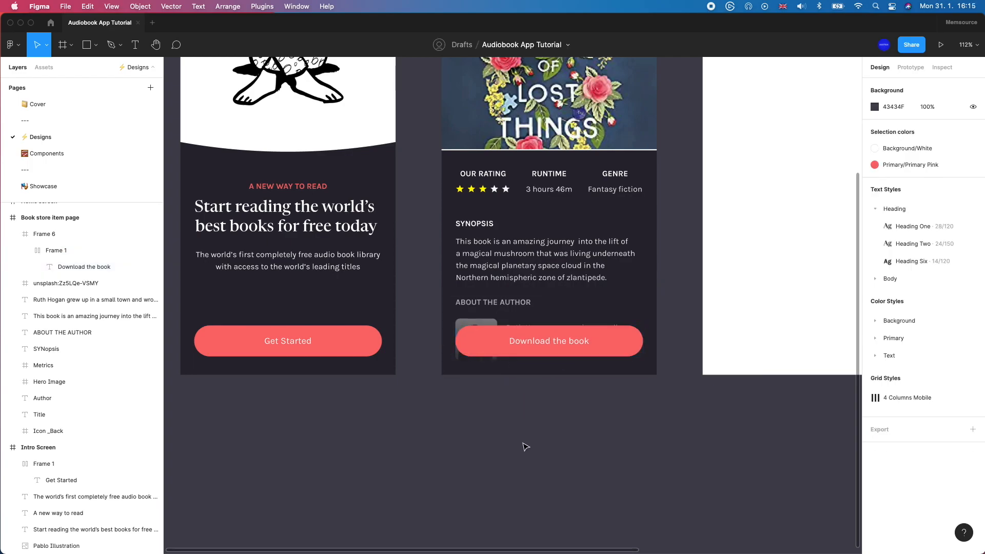
Lower the Download the book button to Y 64, leaving a 24 px margin beneath it in the overlay frame.
scroll(523, 446, right, 3)
scroll(523, 447, up, 2)
scroll(440, 438, left, 2)
scroll(447, 438, down, 3)
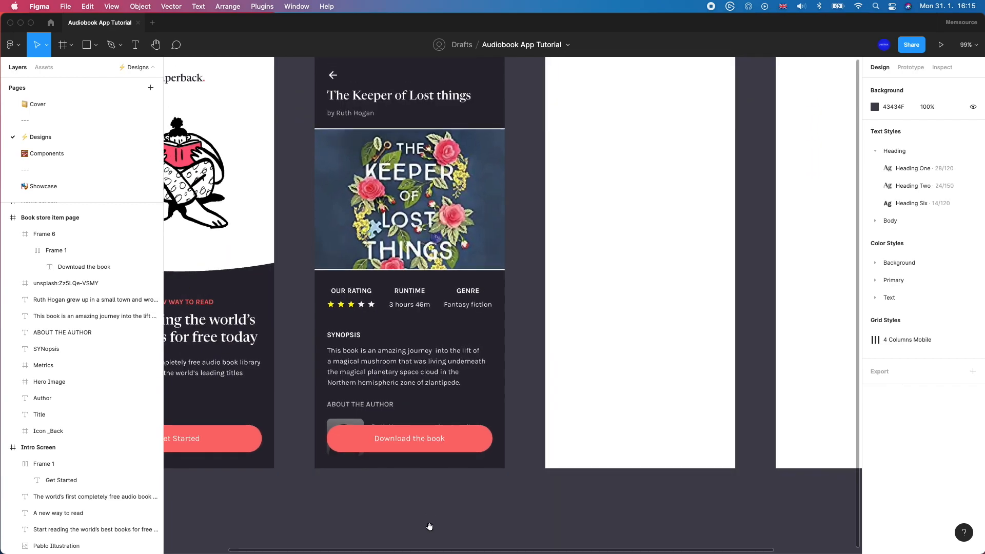
drag(448, 546, 463, 545)
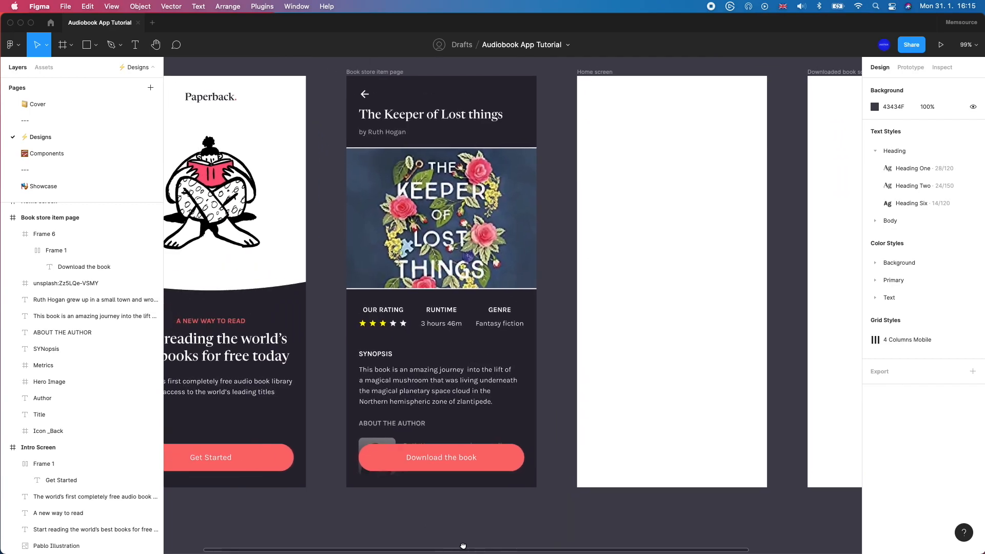
click(475, 455)
key(shift+Down)
key(Up)
key(Up)
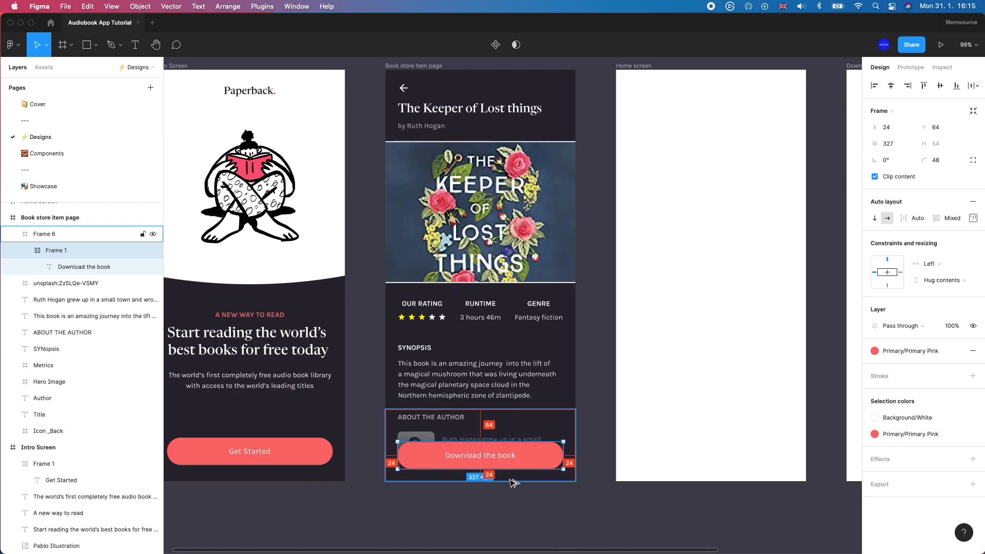
Lower the Get Started button on the Intro Screen by 8 px to align it with the Download the book button.
click(246, 454)
key(shift+Down)
key(Up)
key(Up)
click(407, 503)
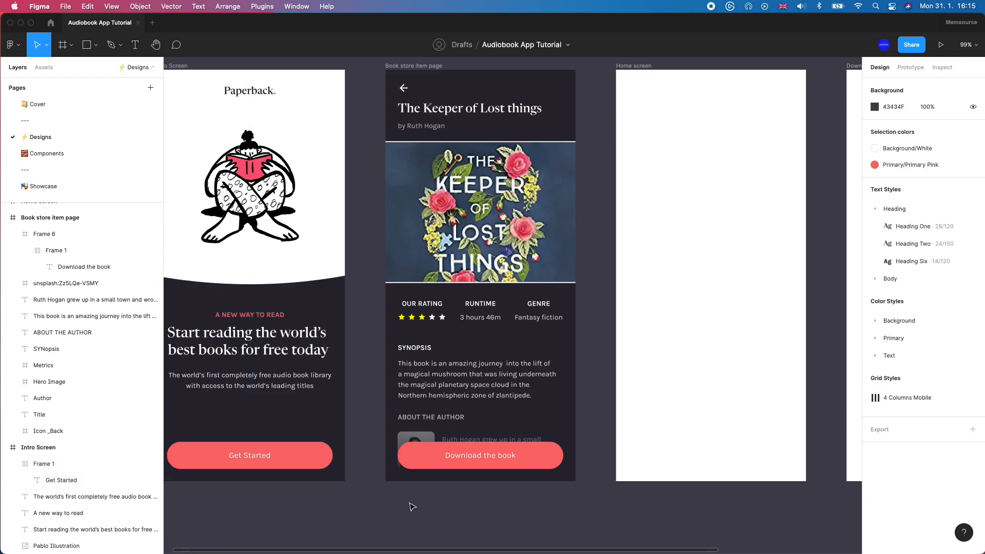
Rename the gradient overlay frame holding the download button as "Button container".
scroll(400, 533, right, 4)
click(400, 425)
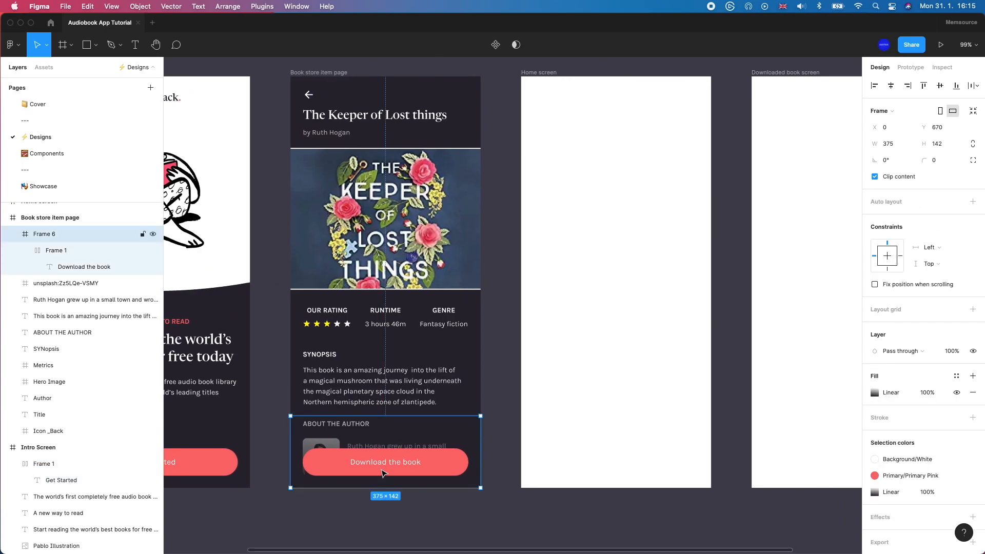
double_click(45, 234)
text(Button container)
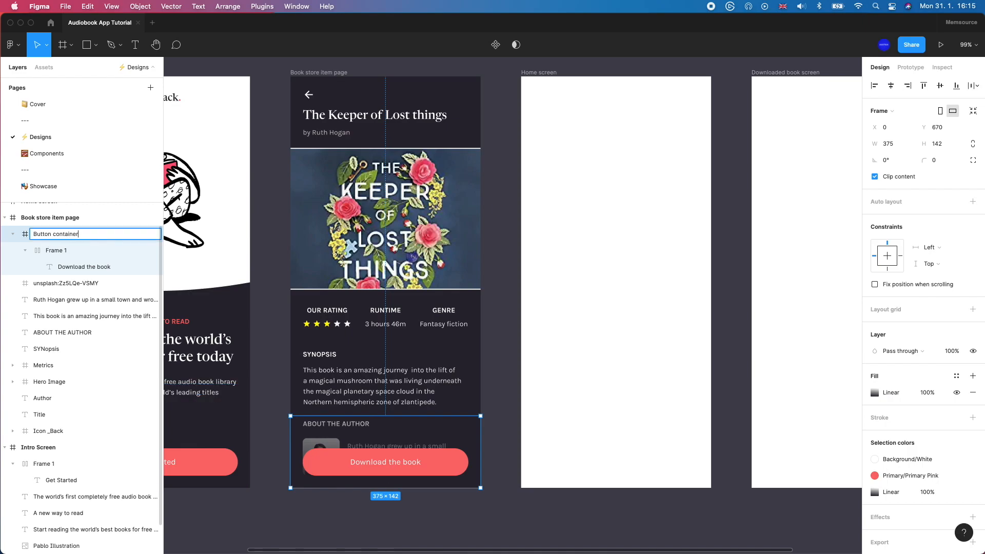
key(Return)
Rename the Download the book button's frame inside the container as "CTA".
click(58, 254)
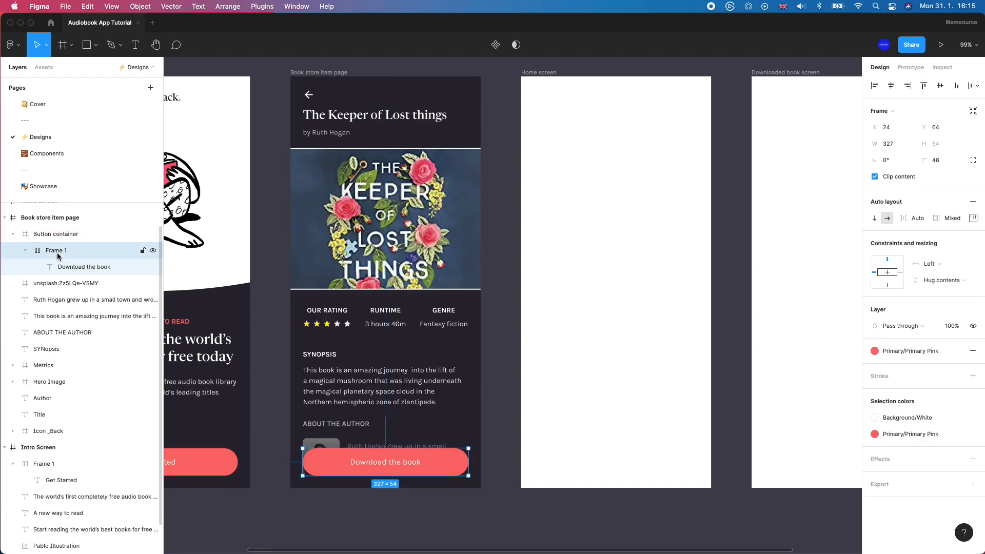
double_click(58, 253)
text(CT)
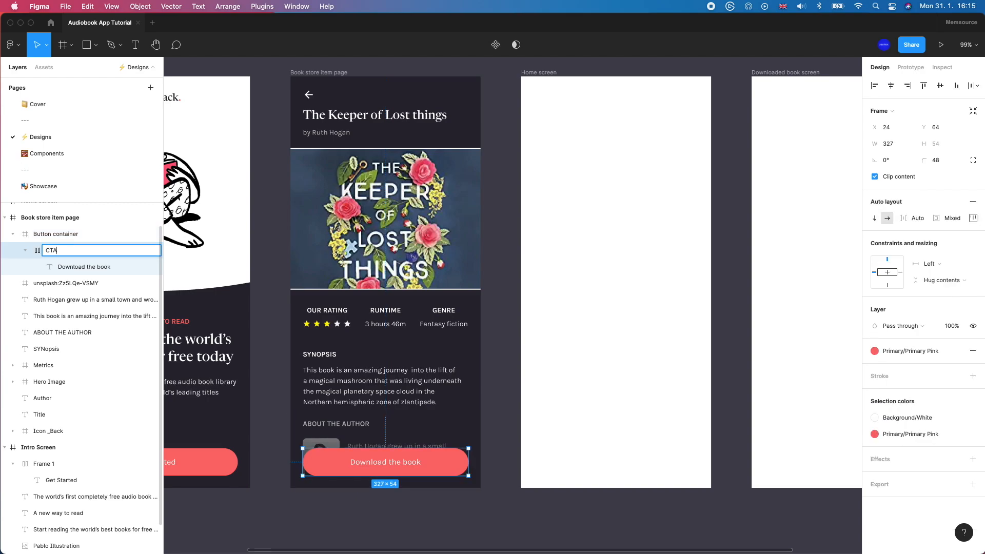
text(A)
key(Return)
Collapse the CTA layer and rename the author photo layer as "Author immage".
click(331, 437)
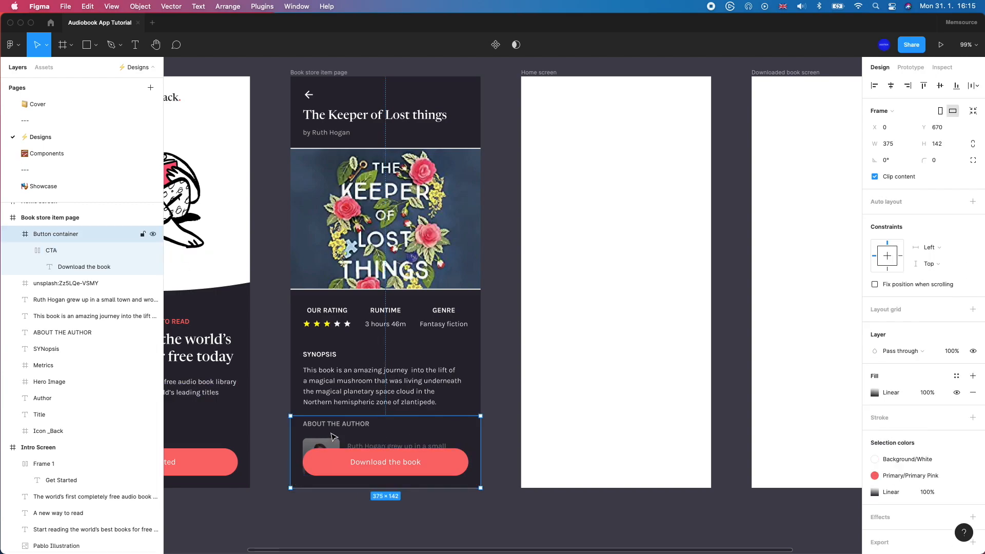
click(25, 251)
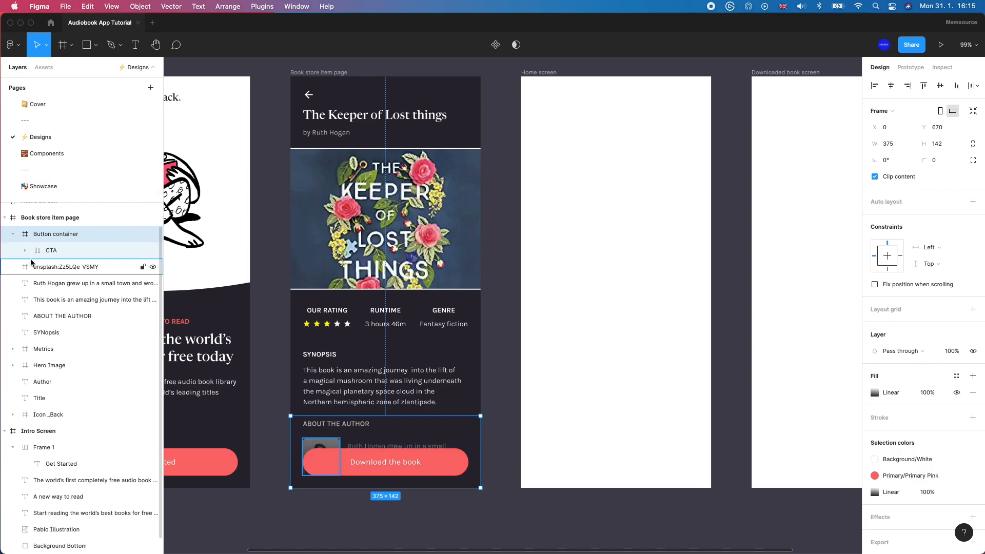
double_click(40, 267)
text(Author immage)
key(Return)
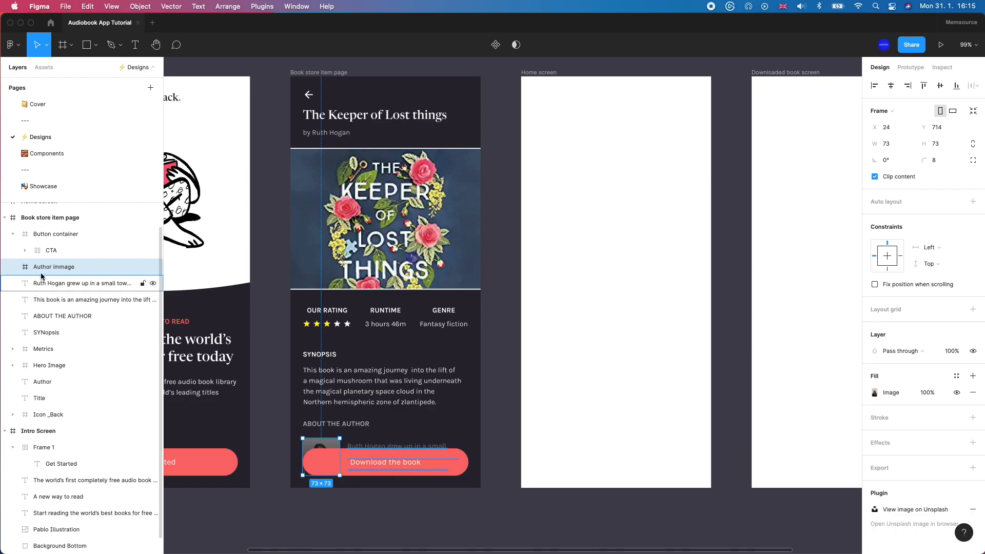
click(313, 524)
Fill the Home screen and Downloaded book screen frames with the Background/BG Dark color style.
scroll(316, 532, down, 1)
drag(280, 544, 433, 546)
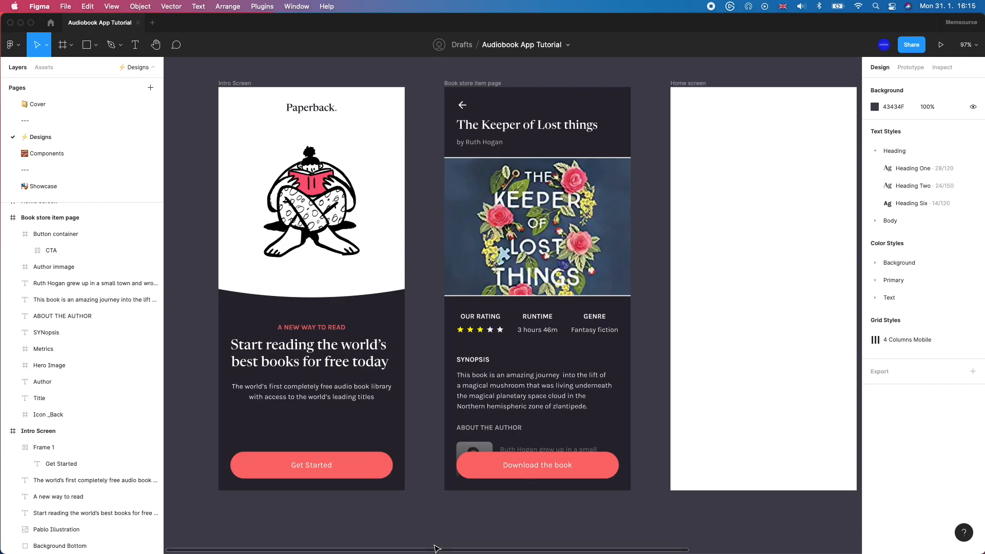
drag(713, 82, 456, 88)
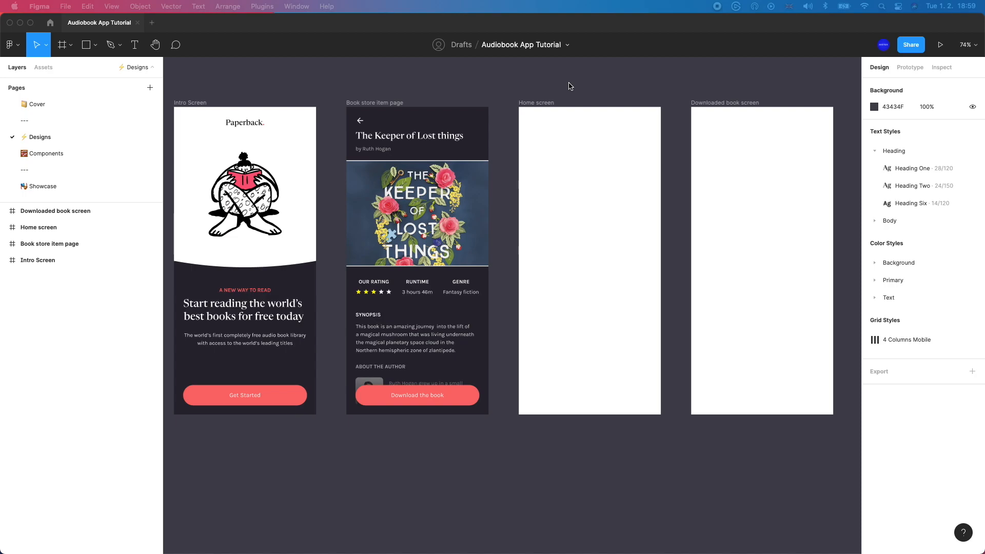
click(554, 104)
shift+click(725, 103)
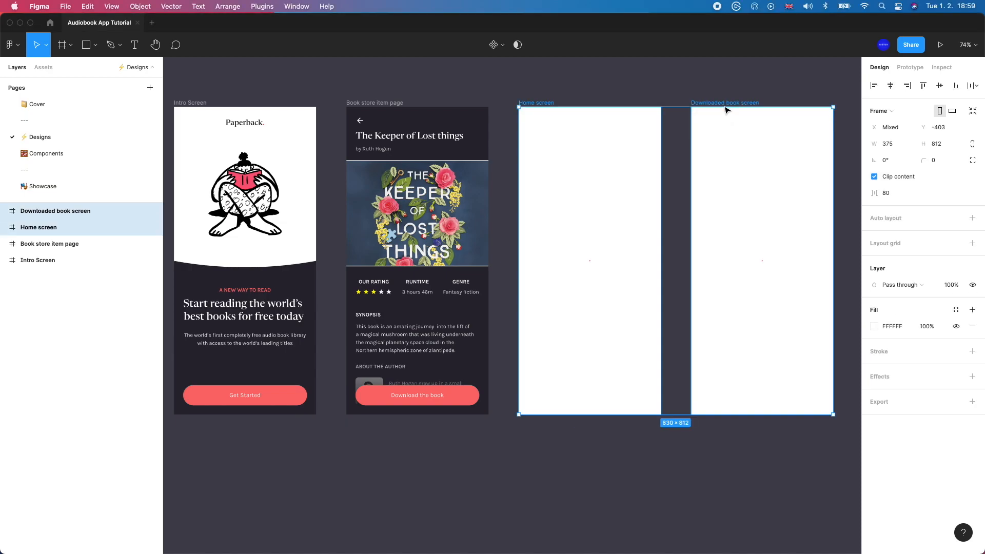
click(954, 310)
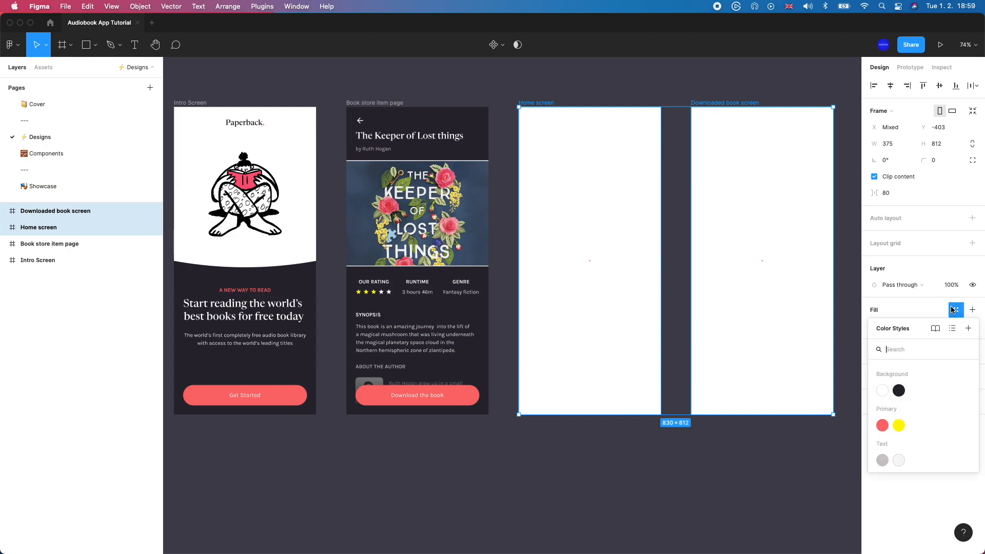
click(900, 390)
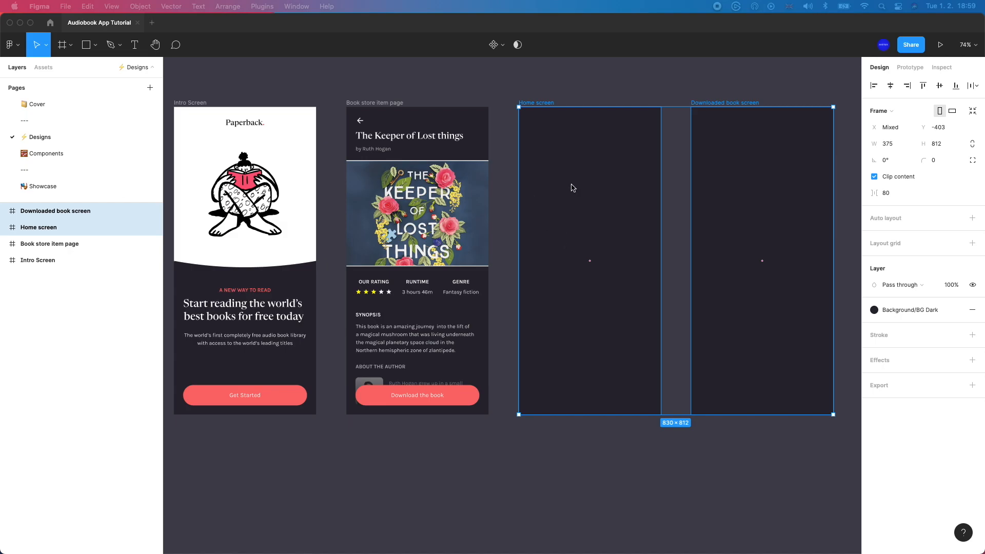
click(588, 79)
click(570, 95)
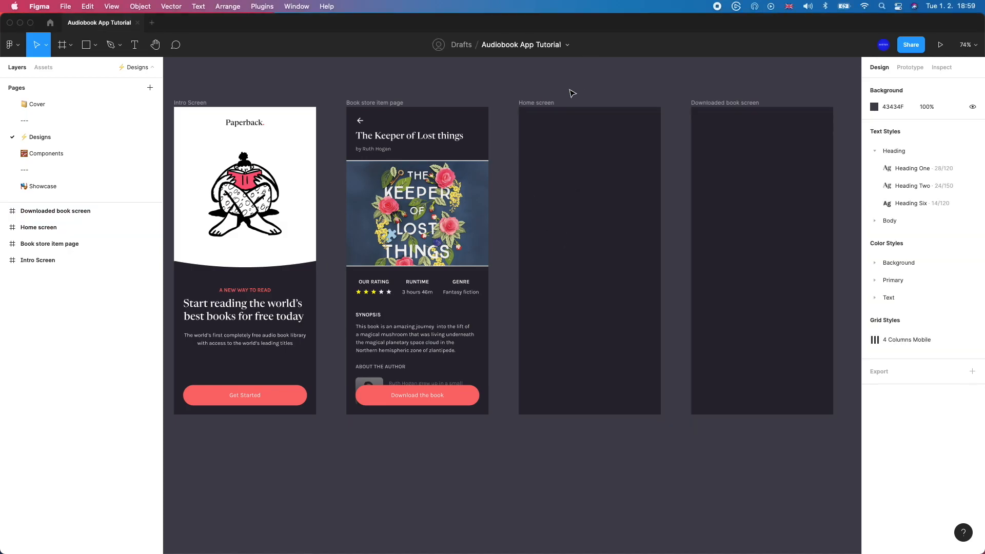
Draw a 36 × 36 frame near the Home screen's upper-left corner with a corner radius of 4 and a white FFFFFF fill.
scroll(568, 92, up, 5)
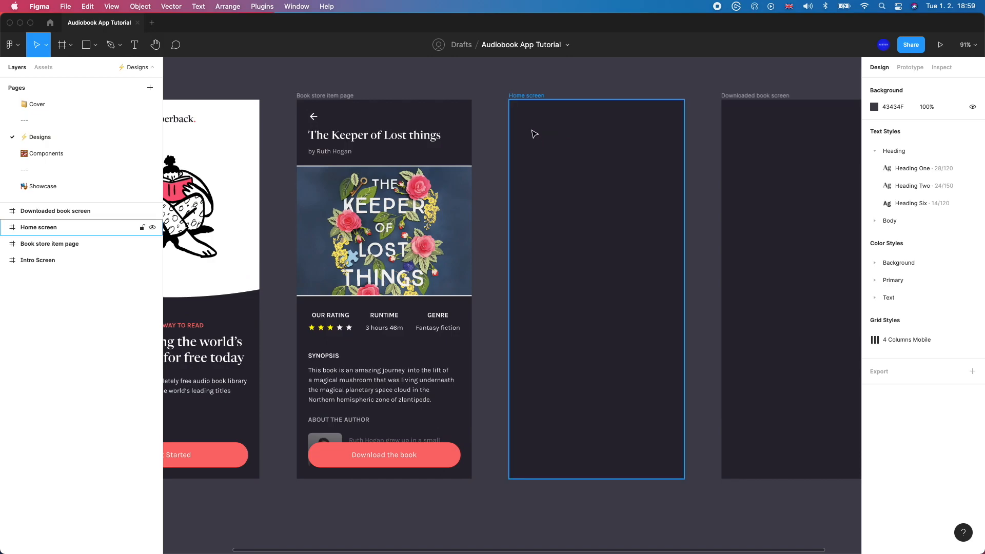
key(f)
drag(522, 113, 534, 128)
click(934, 158)
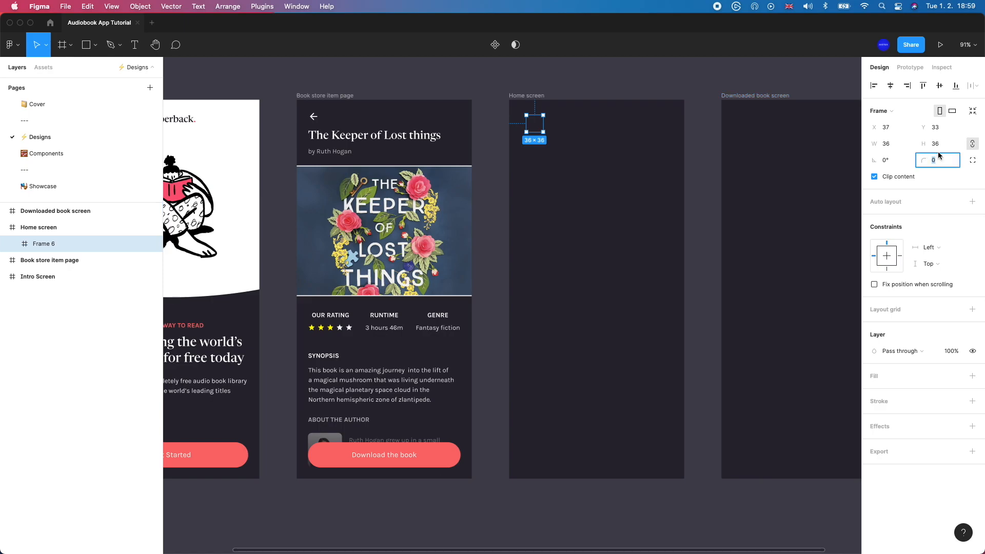
text(4)
key(Return)
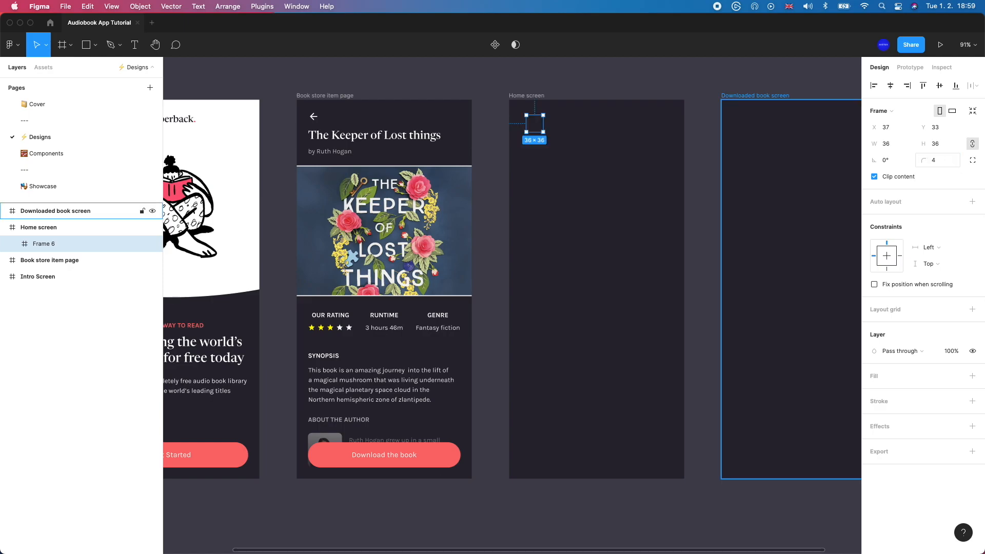
click(972, 376)
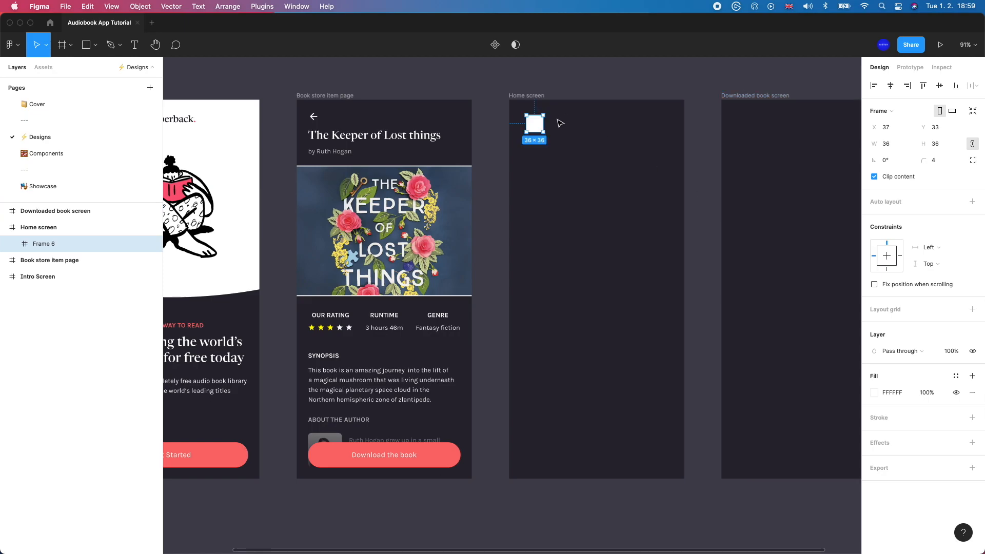
drag(538, 125, 535, 126)
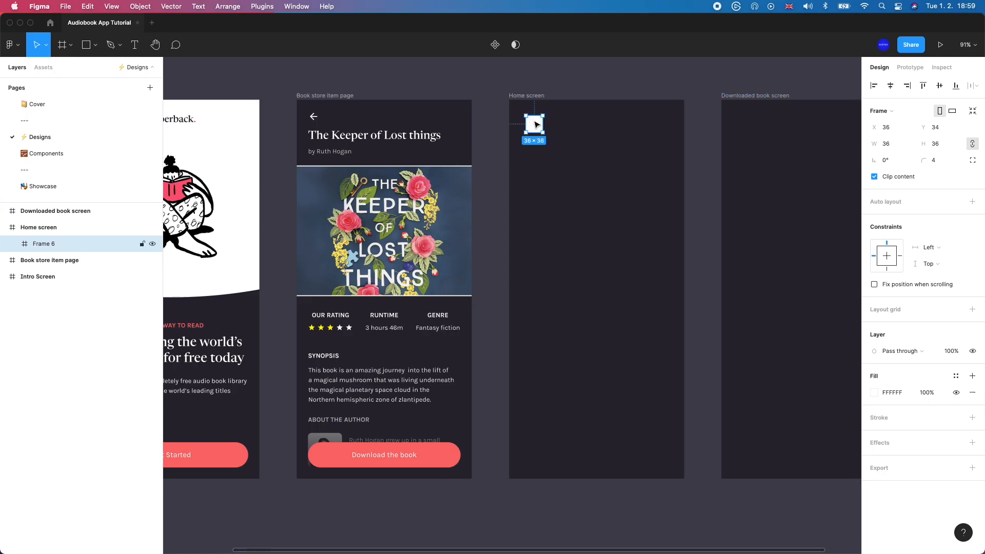
Fill the small Home screen frame with an Unsplash portrait of a woman in red on a yellow background, and close the plugin.
click(289, 3)
mouse_move(253, 5)
click(331, 289)
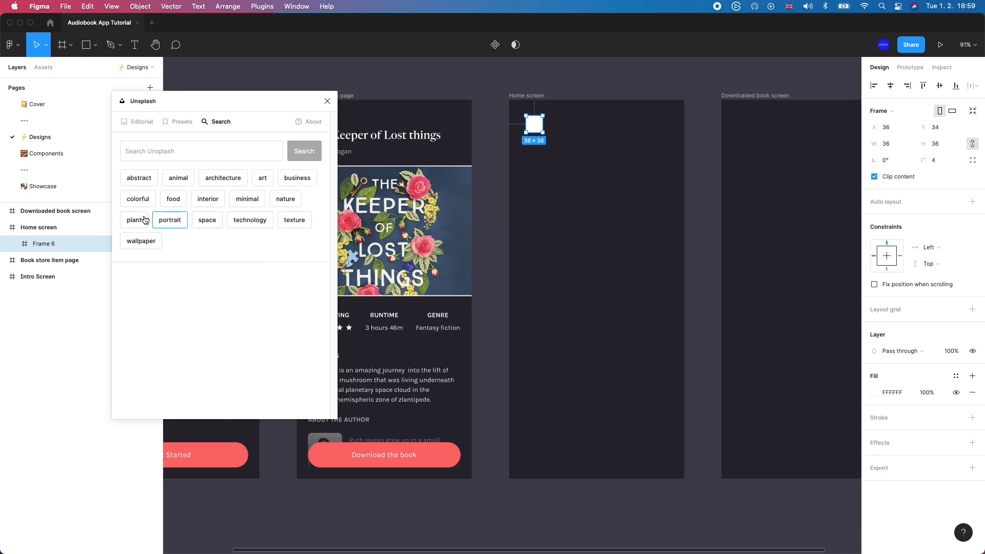
click(171, 220)
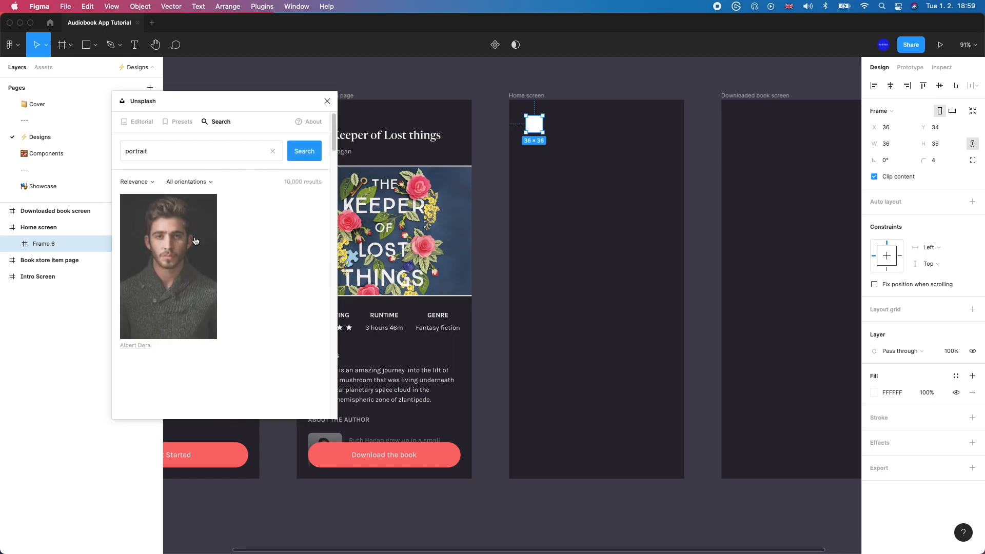
drag(334, 145, 341, 333)
drag(331, 237, 323, 343)
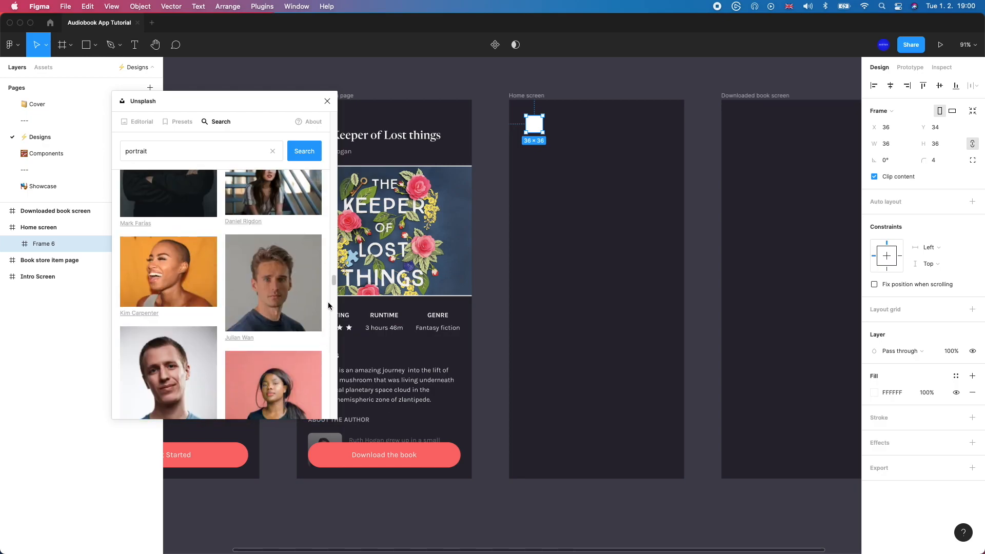
drag(333, 280, 333, 296)
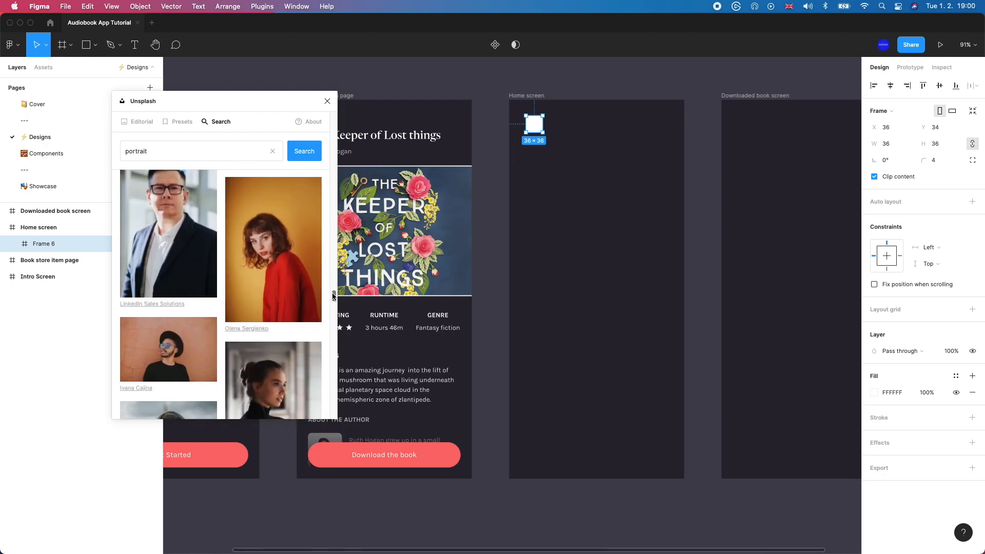
click(307, 220)
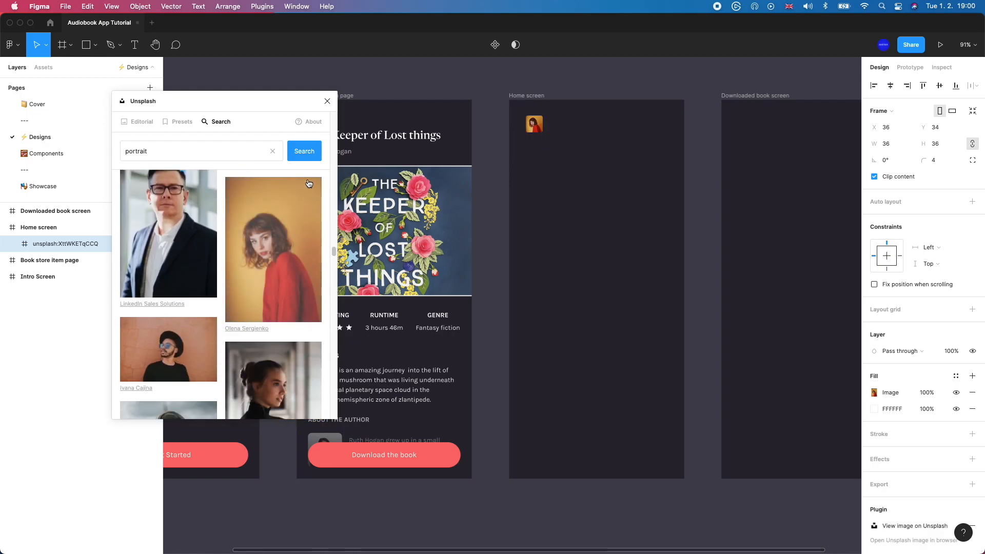
drag(334, 249, 319, 408)
scroll(319, 411, down, 15)
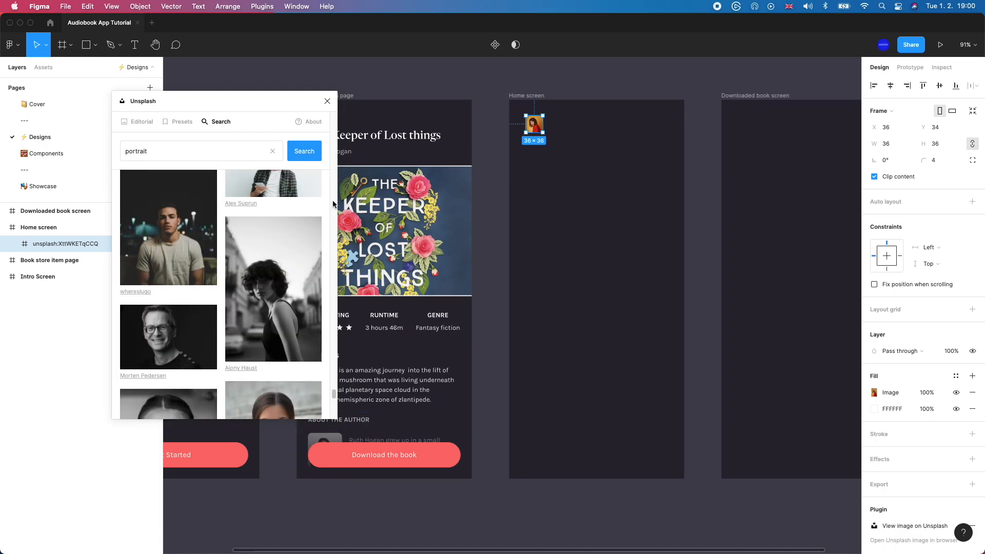
key(Escape)
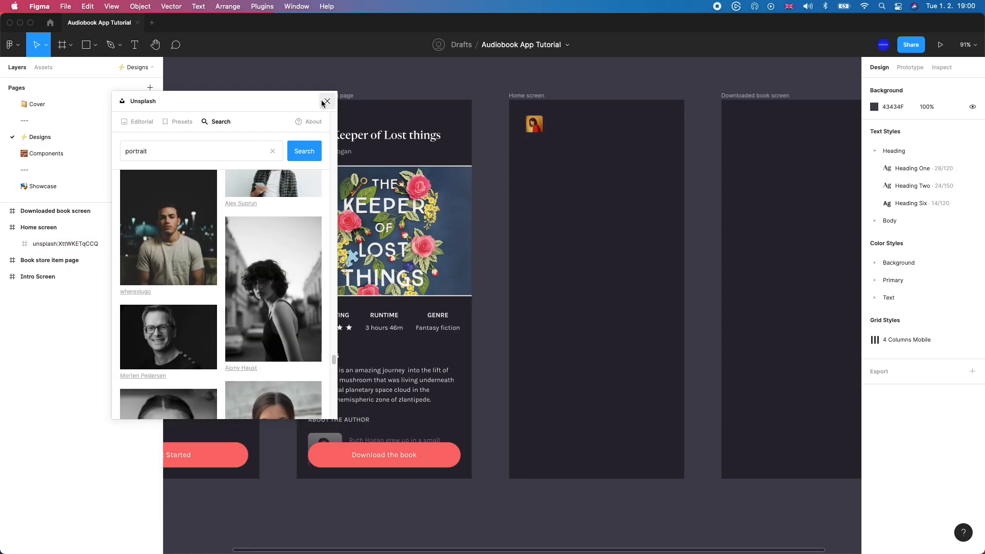
click(323, 102)
Move the portrait frame to Y 36 and remove the white fill beneath its image.
click(533, 127)
drag(534, 129, 535, 130)
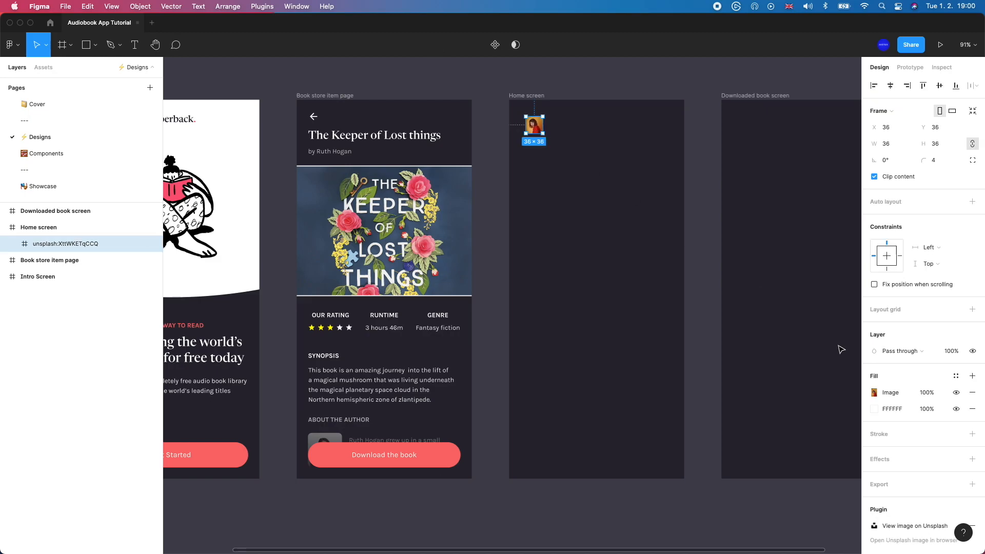
click(971, 409)
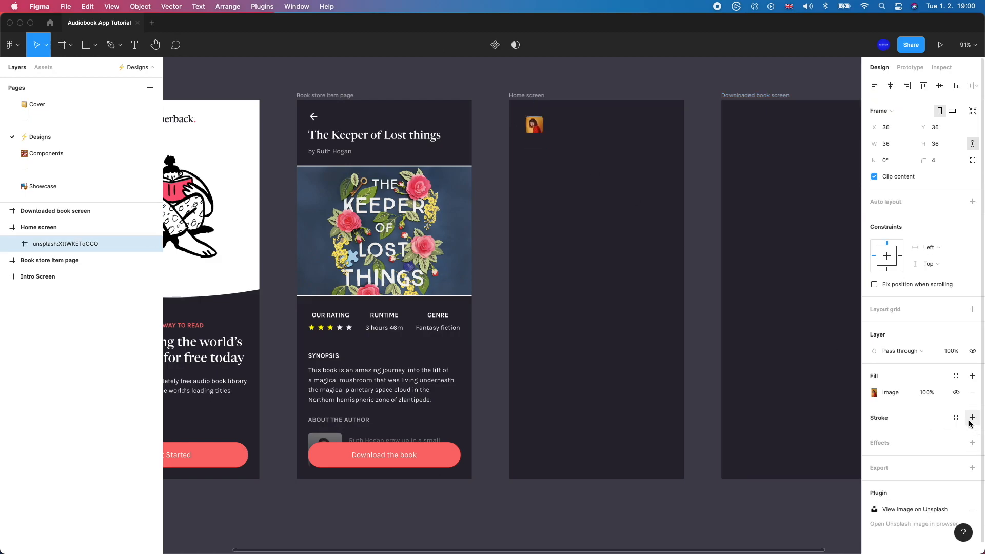
Add a 2 px inside stroke to the portrait frame using the Background/White color style.
click(971, 418)
text(2)
key(Return)
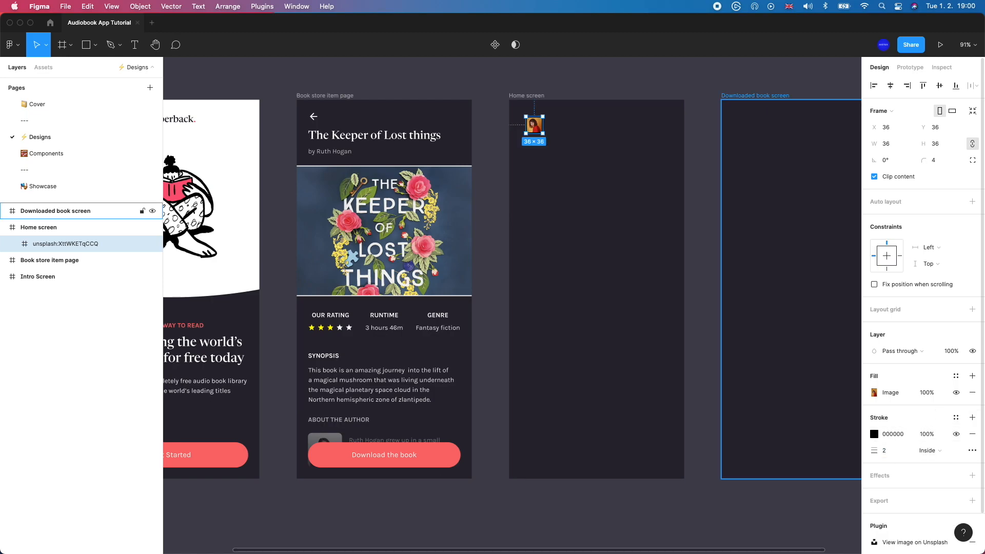
click(955, 417)
click(882, 469)
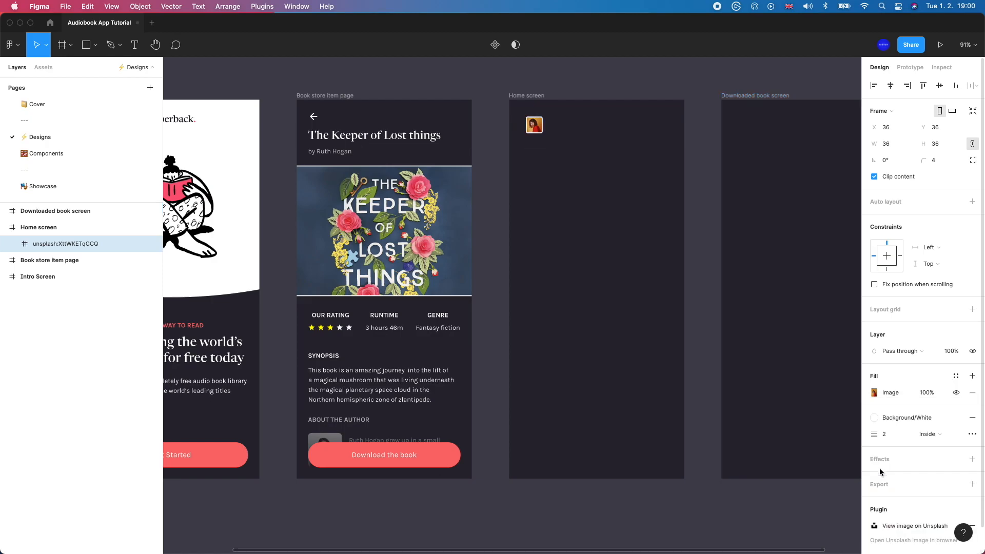
click(559, 220)
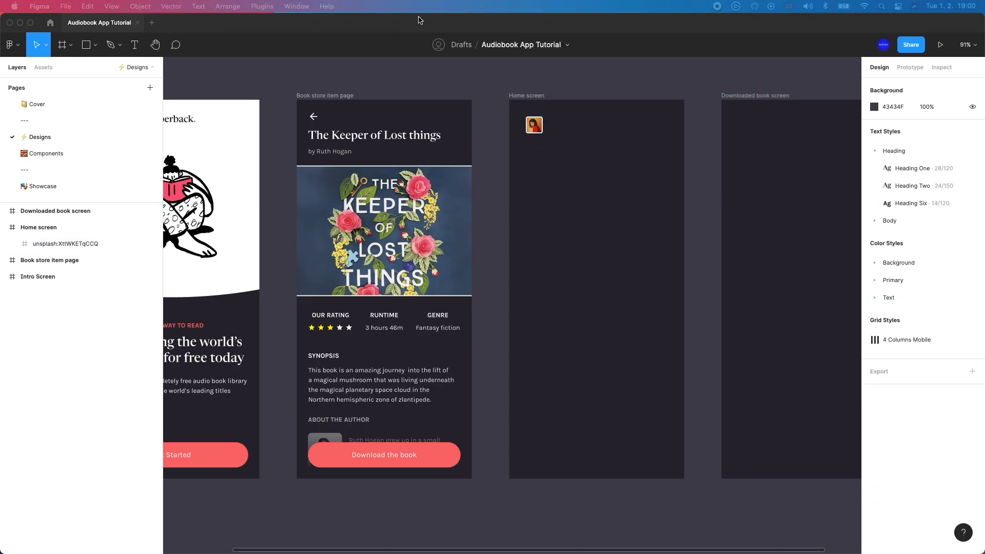
Apply the 4 Columns Mobile grid style to the Home screen and make the layout grids visible.
click(533, 124)
key(alt)
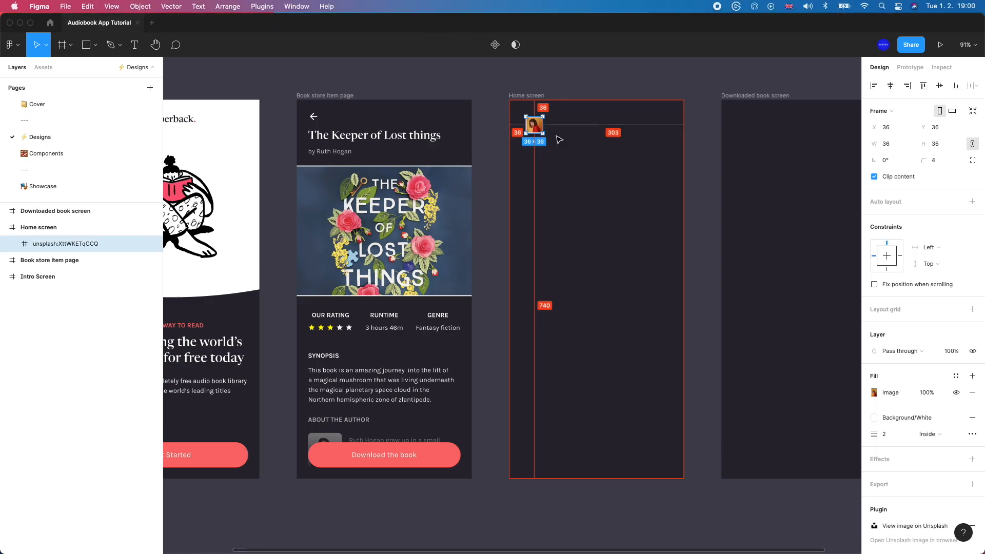
key(Escape)
click(955, 226)
click(918, 288)
key(Escape)
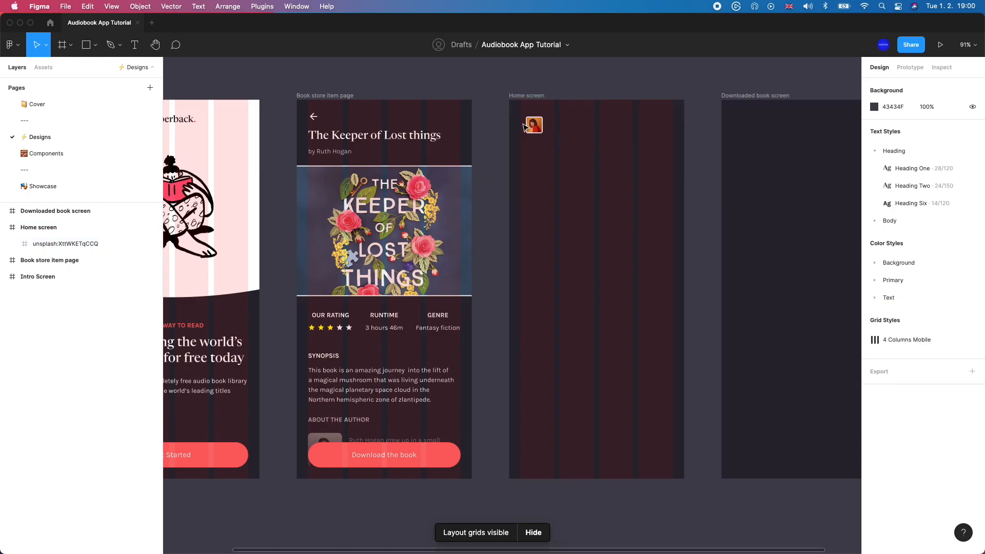
Align the portrait frame with the grid's first column at X 24, Y 24 on the Home screen.
drag(539, 126, 534, 125)
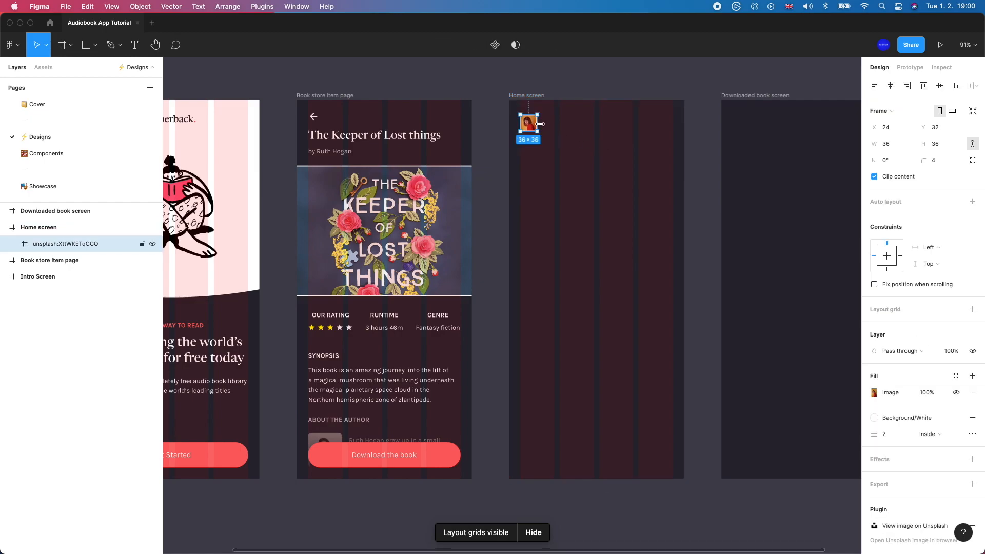
key(alt)
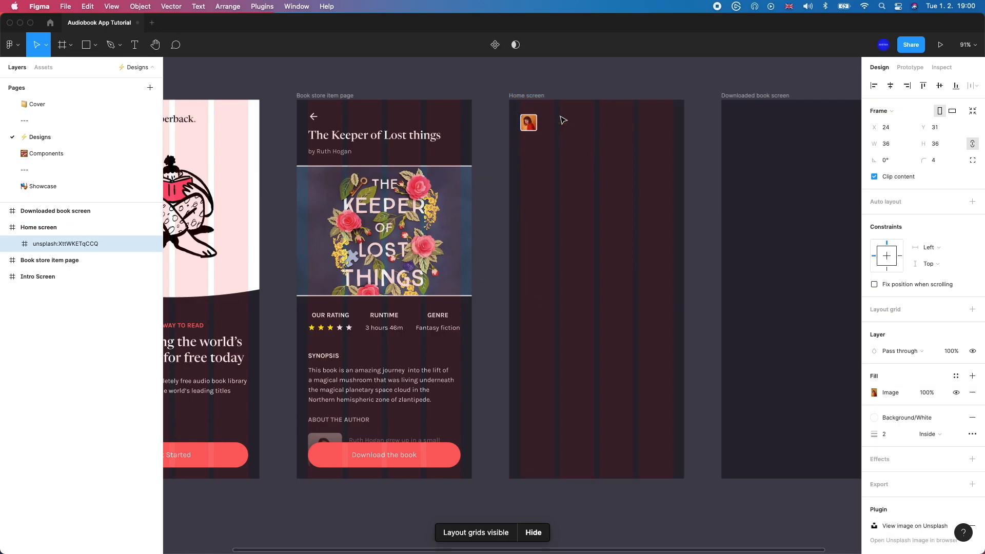
key(alt)
key(Up)
key(Up)
key(Up)
key(Up)
key(Up)
key(Up)
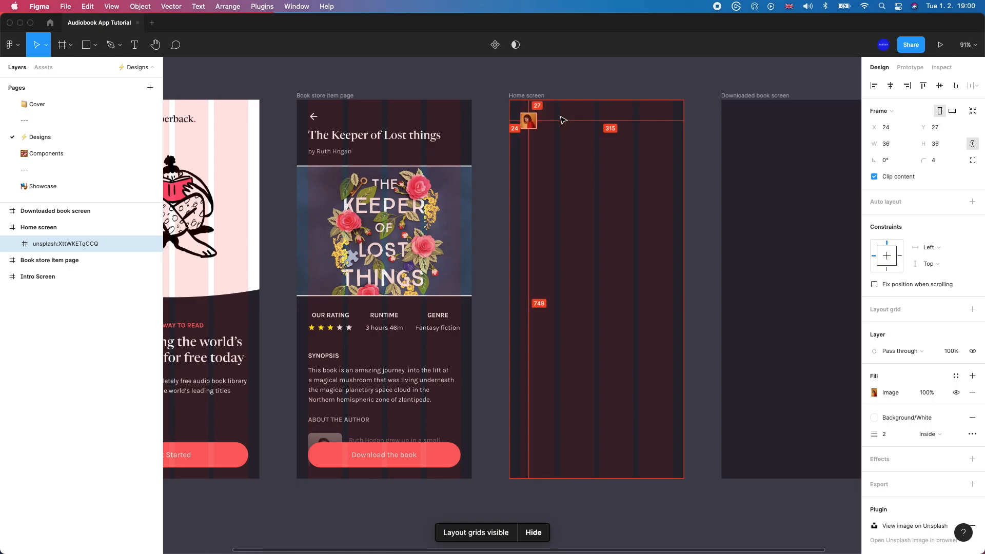
key(Up)
key(Up)
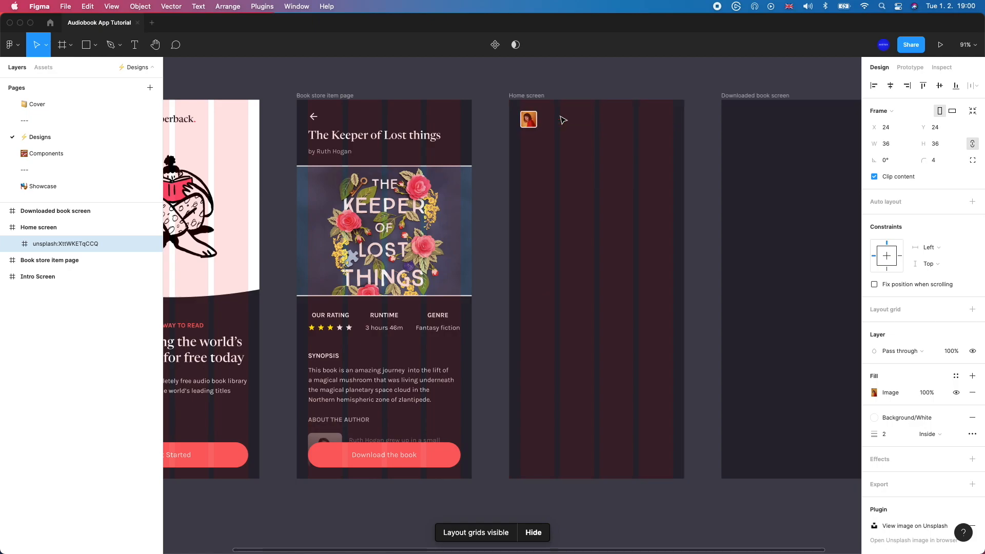
click(590, 151)
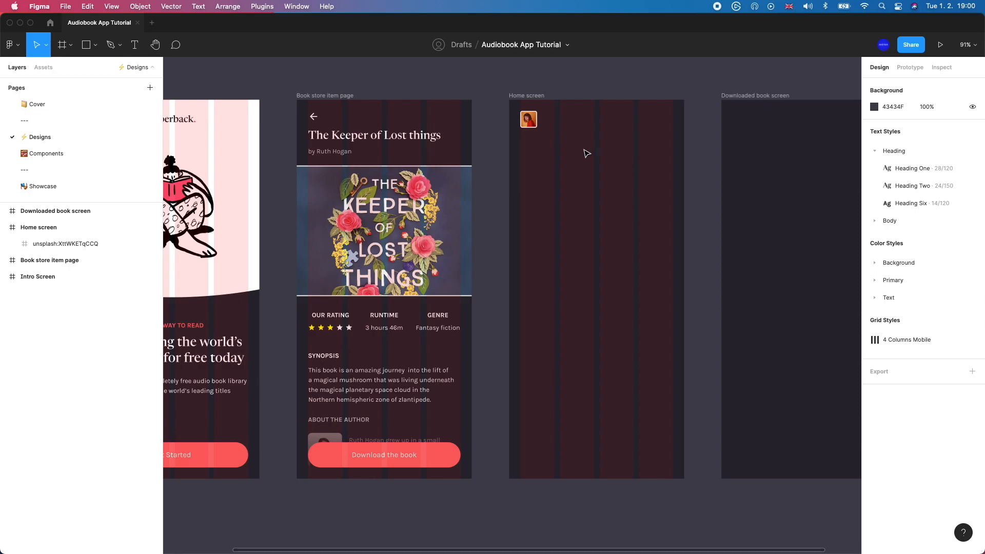
Add the two-line text "Discover your next favorite book" below the portrait on the Home screen.
key(t)
click(525, 154)
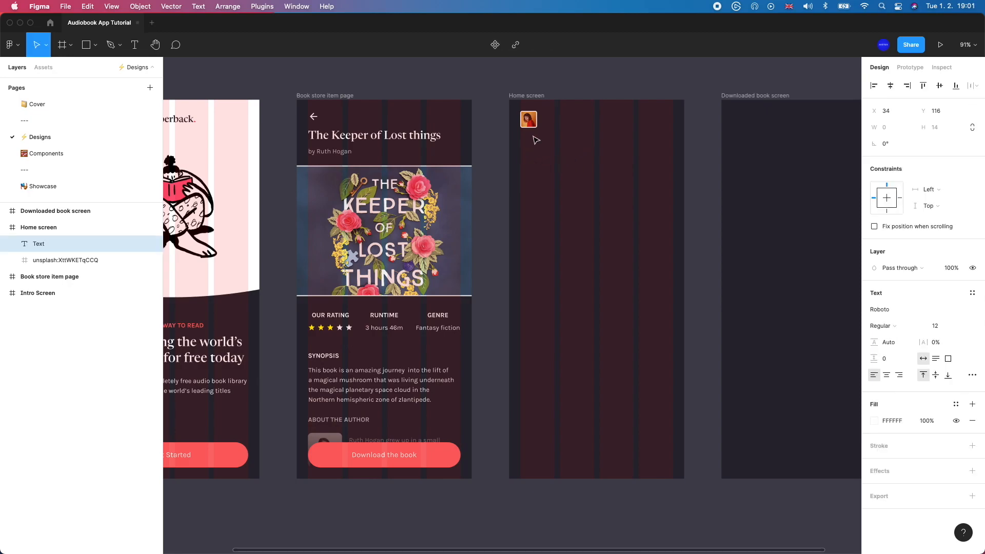
text(D)
key(BackSpace)
key(BackSpace)
key(BackSpace)
text(iscover your next)
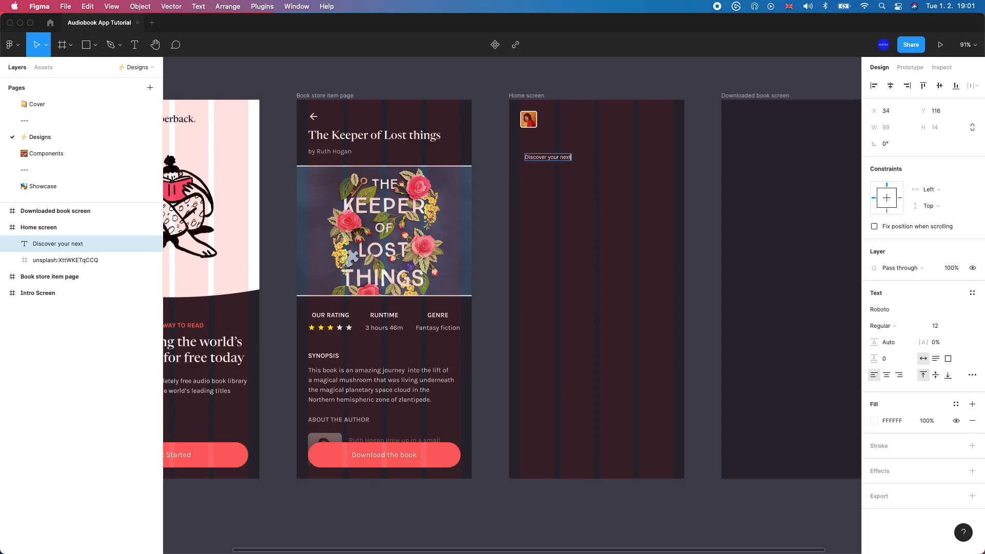
text( favorite book)
key(Escape)
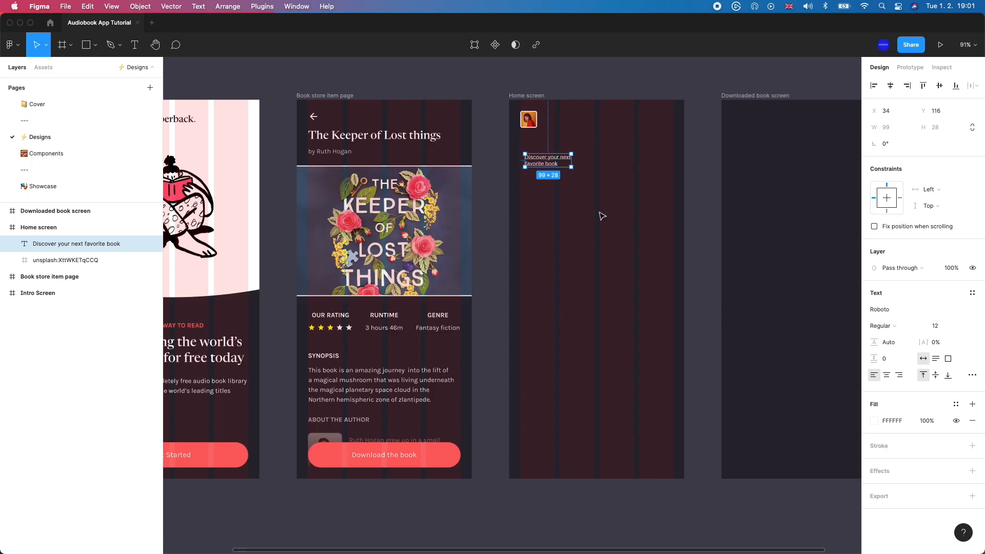
Apply the Heading Two text style to the "Discover your next favorite book" text on the Home screen.
click(430, 137)
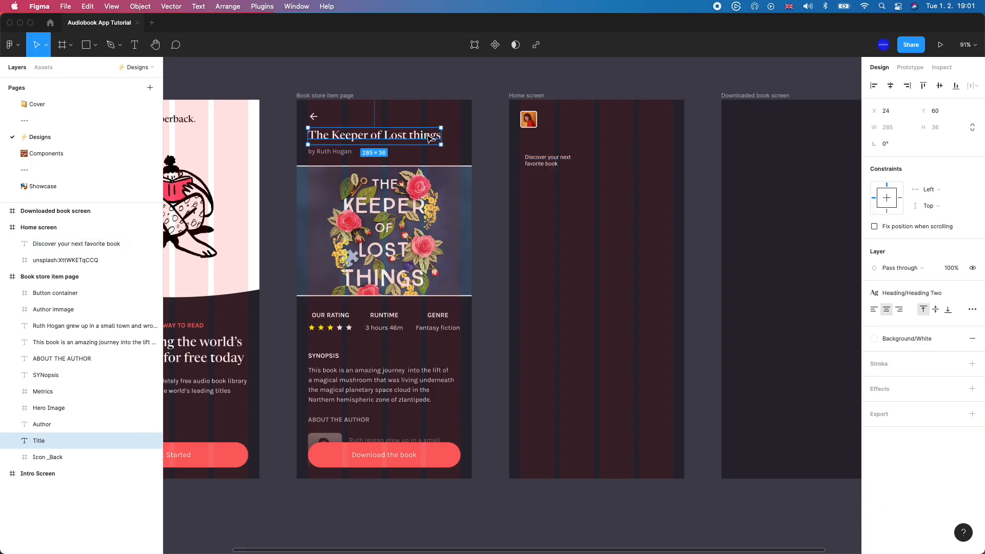
click(522, 167)
click(538, 165)
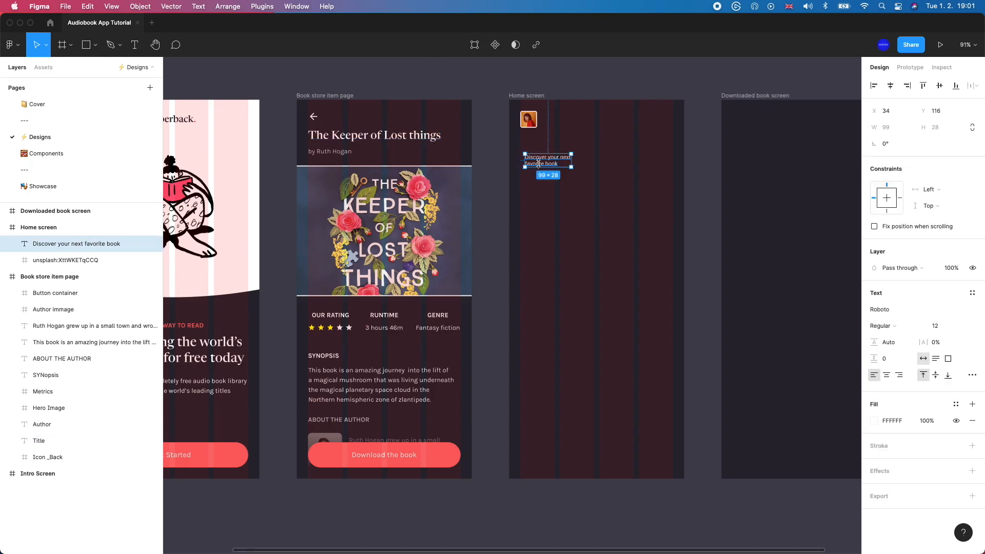
click(971, 293)
click(935, 392)
Position the Home screen heading below the portrait at X 24, Y 92, aligned with the first grid column.
drag(563, 166, 558, 155)
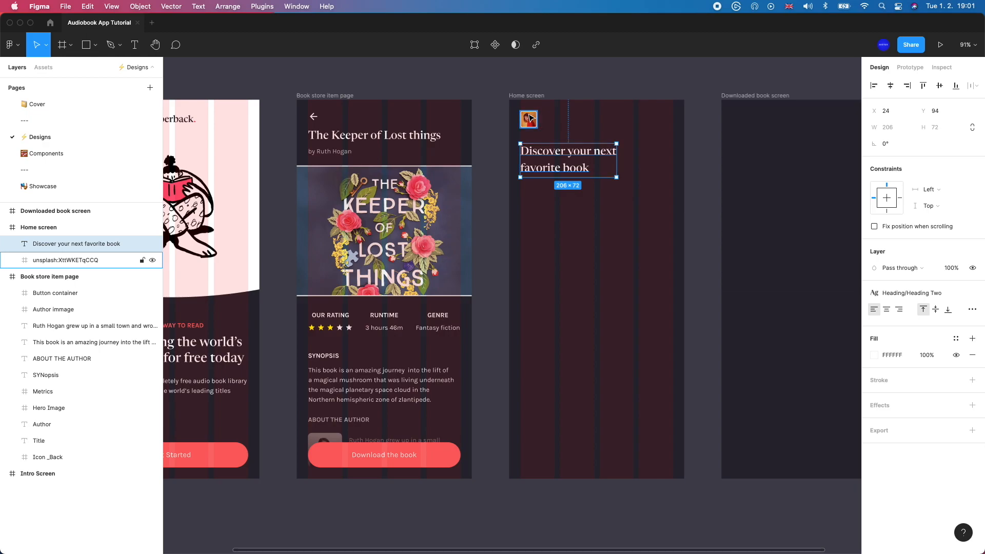
key(Up)
key(Up)
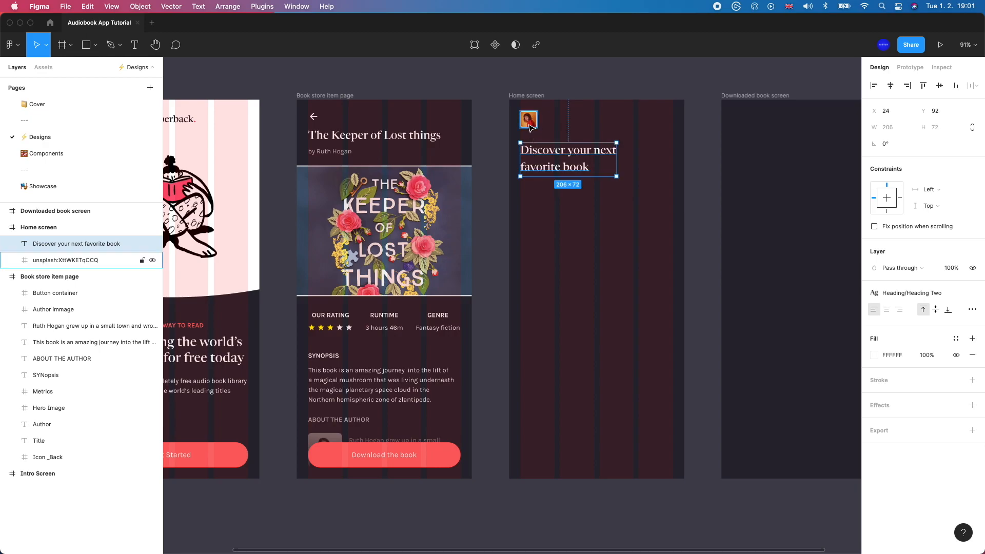
click(312, 120)
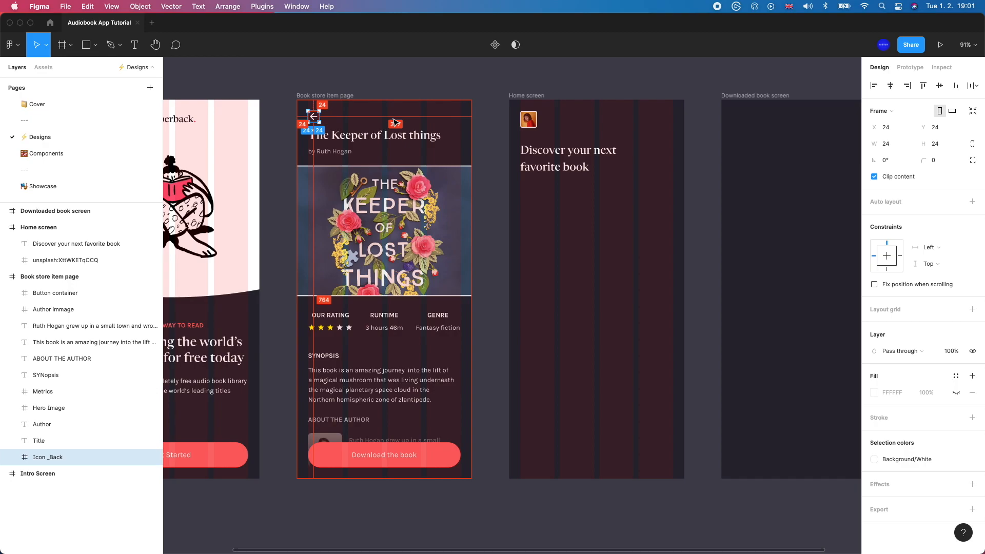
click(529, 119)
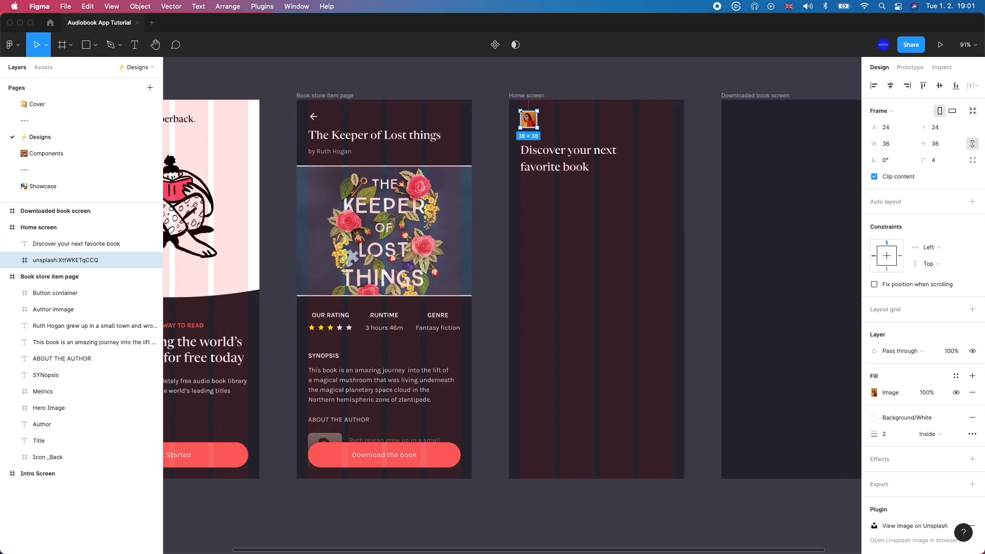
click(575, 167)
click(585, 221)
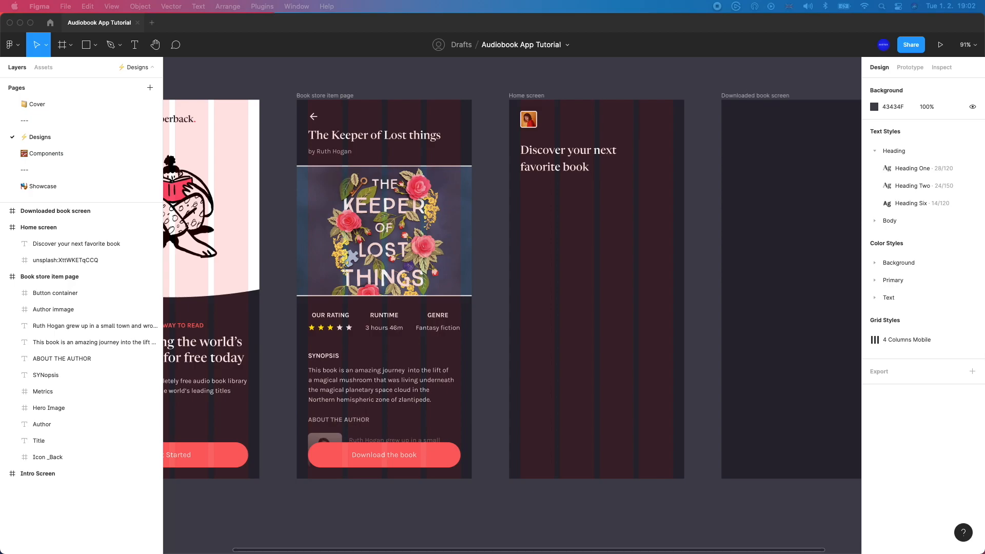
Import the Richard Osman and Dune cover images and place them side by side below the Home screen heading.
drag(779, 296, 577, 244)
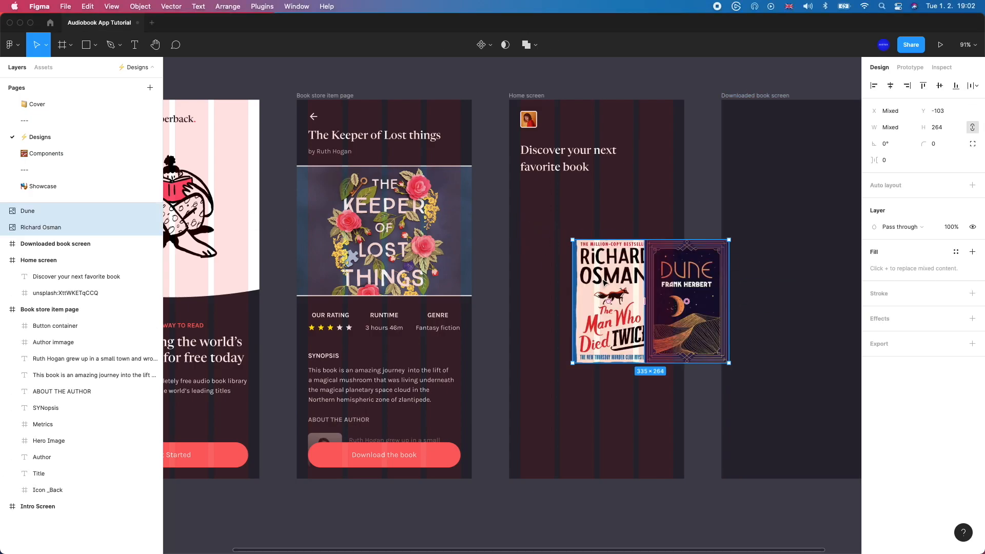
drag(602, 280, 549, 226)
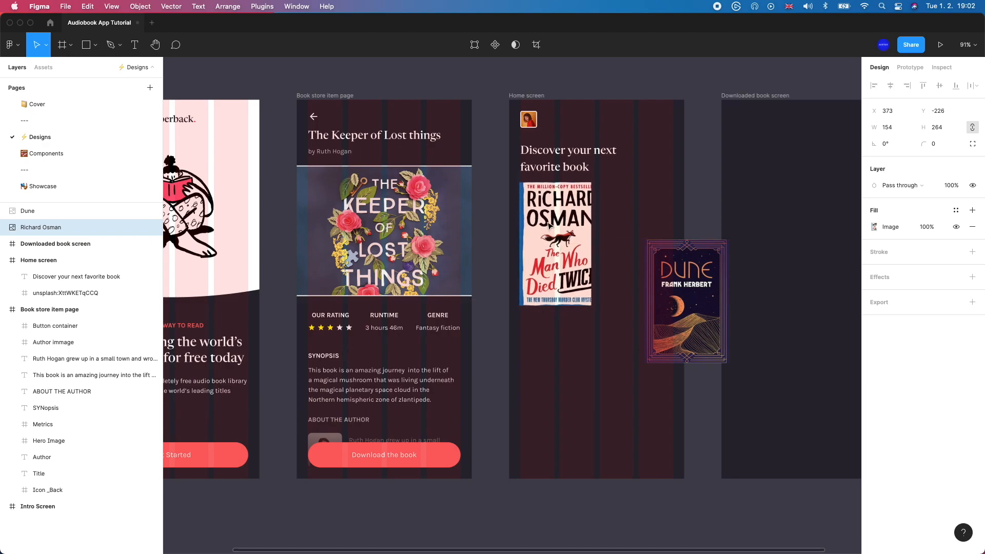
drag(696, 281, 654, 228)
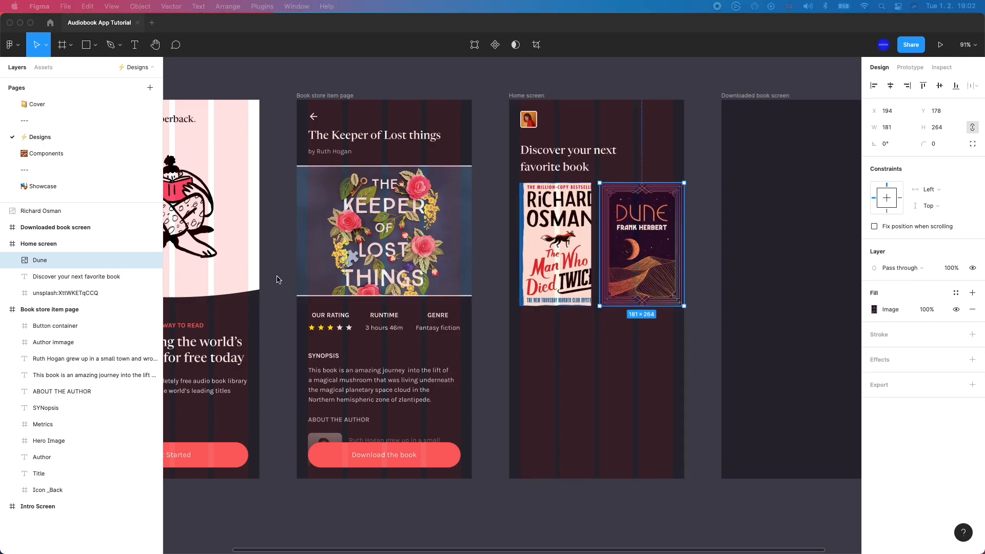
click(644, 334)
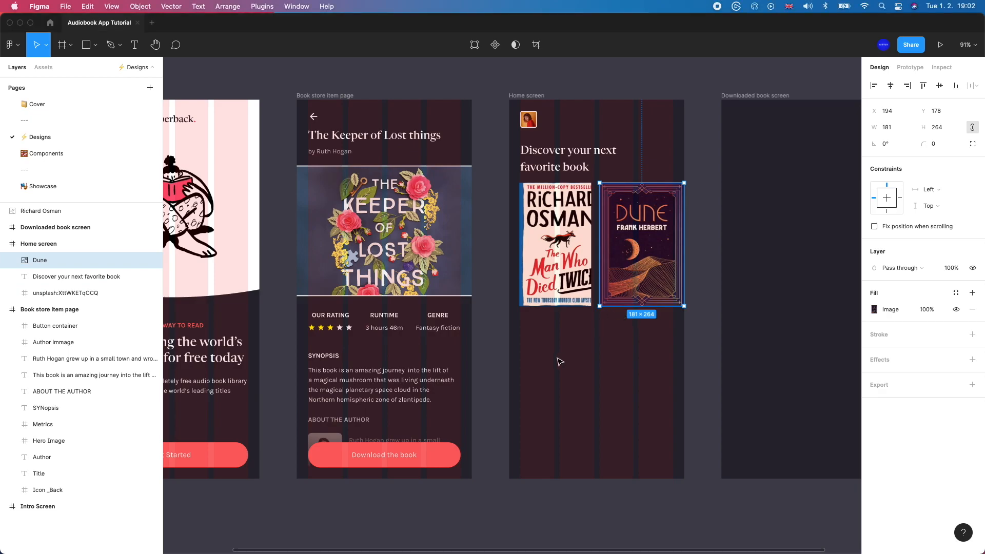
Adjust the Dune cover's position to X 196, Y 178, level with the Richard Osman cover.
click(549, 250)
click(643, 248)
drag(644, 249, 646, 249)
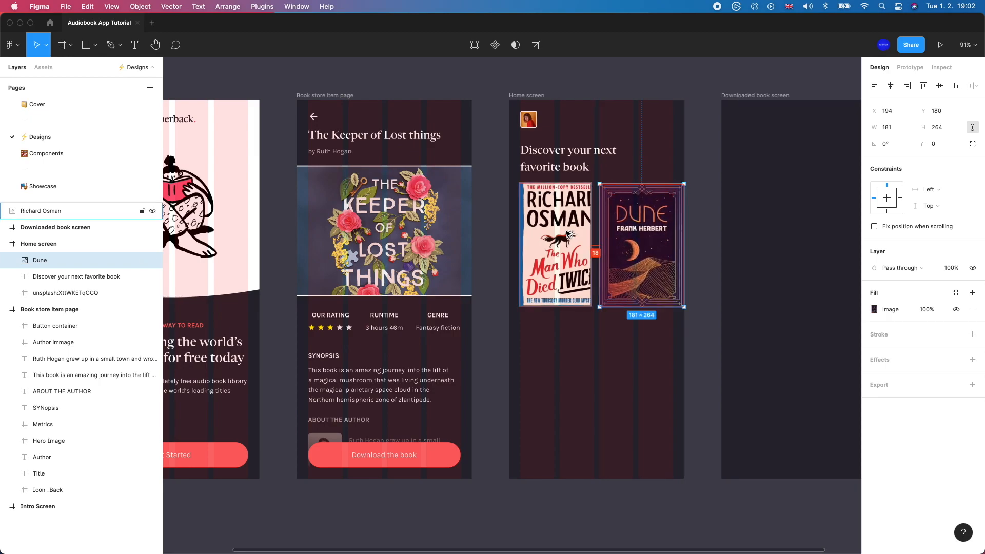
key(Right)
key(Right)
key(Up)
key(Up)
key(Up)
key(Up)
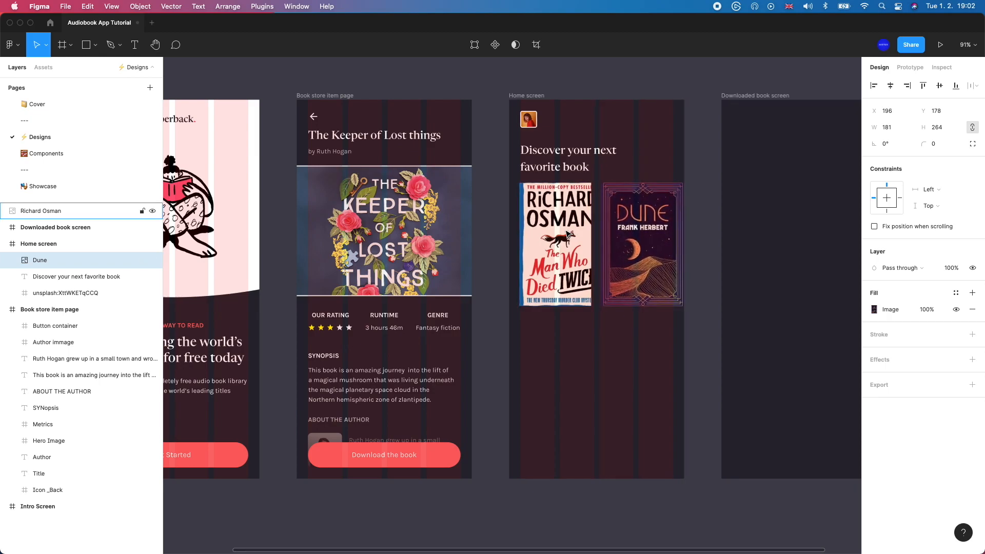
Combine the two book covers in a horizontal auto layout frame and shift it slightly down.
shift+click(570, 256)
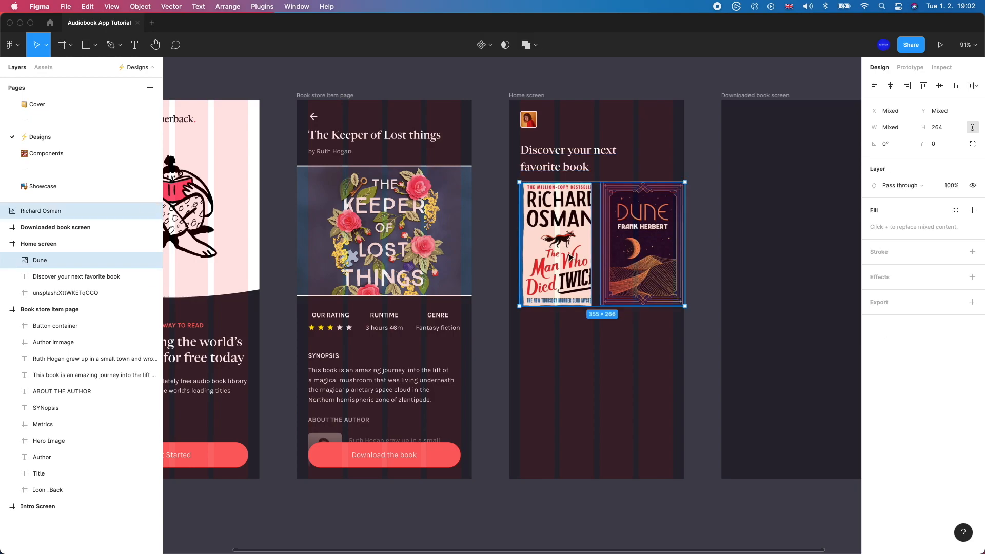
key(shift+a)
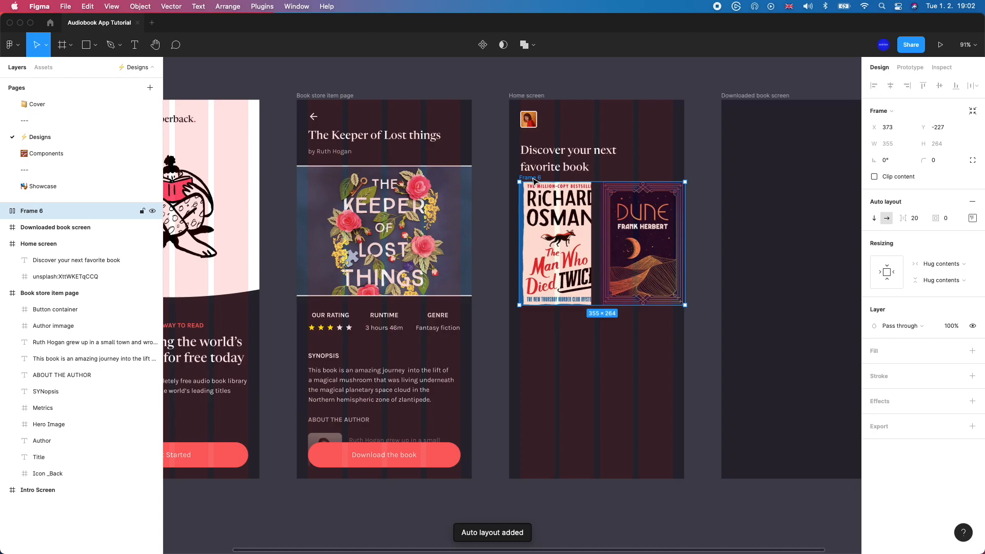
drag(533, 181, 532, 181)
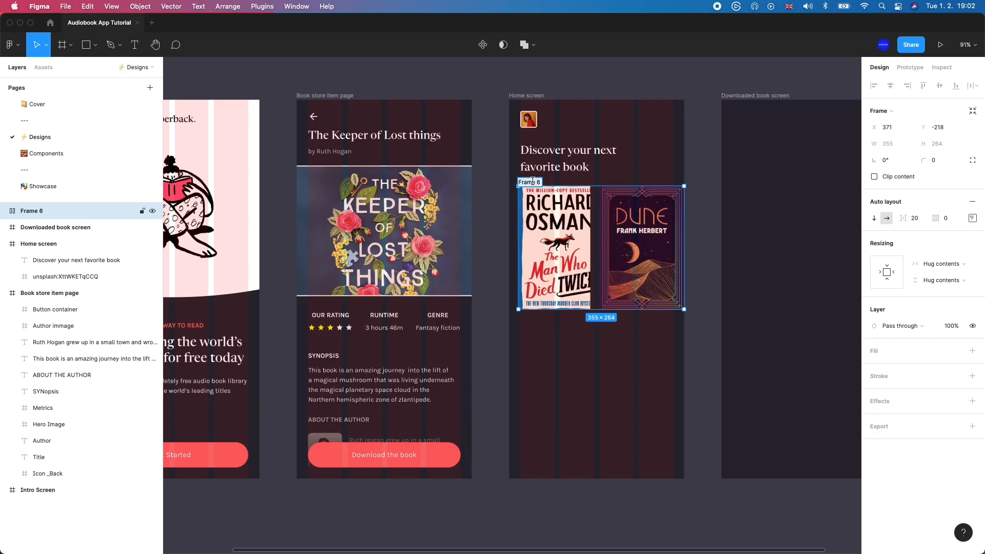
Rename the covers' auto layout frame as Recommendations.
double_click(533, 181)
text(Recommend)
key(BackSpace)
key(BackSpace)
key(BackSpace)
key(BackSpace)
key(BackSpace)
key(BackSpace)
text(ommendations)
key(Return)
click(613, 178)
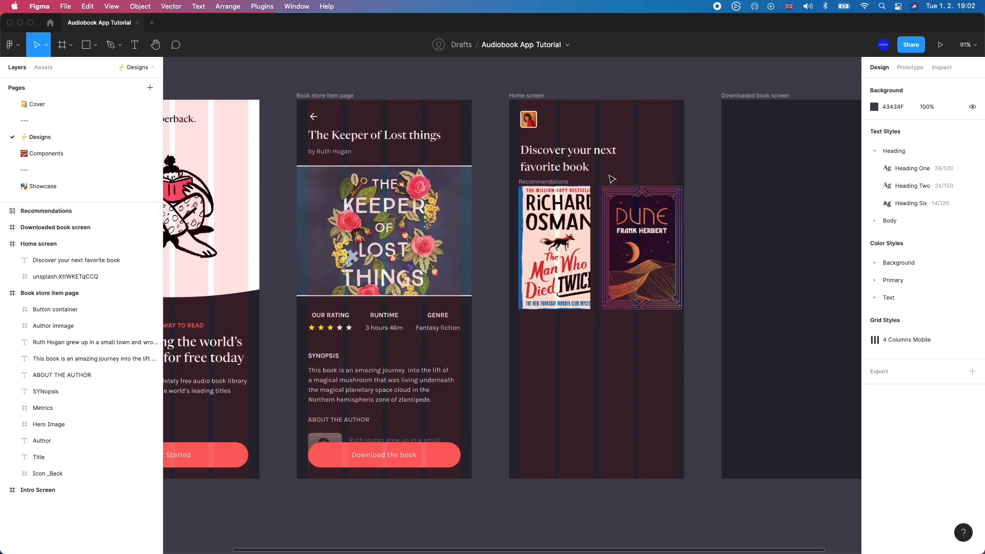
Move the Recommendations frame into the Home screen at X 24, Y 187 and put the Dune cover first.
mouse_move(555, 180)
mouse_down()
mouse_move(585, 463)
mouse_move(503, 508)
mouse_move(579, 298)
mouse_move(561, 187)
mouse_up()
drag(548, 244, 545, 241)
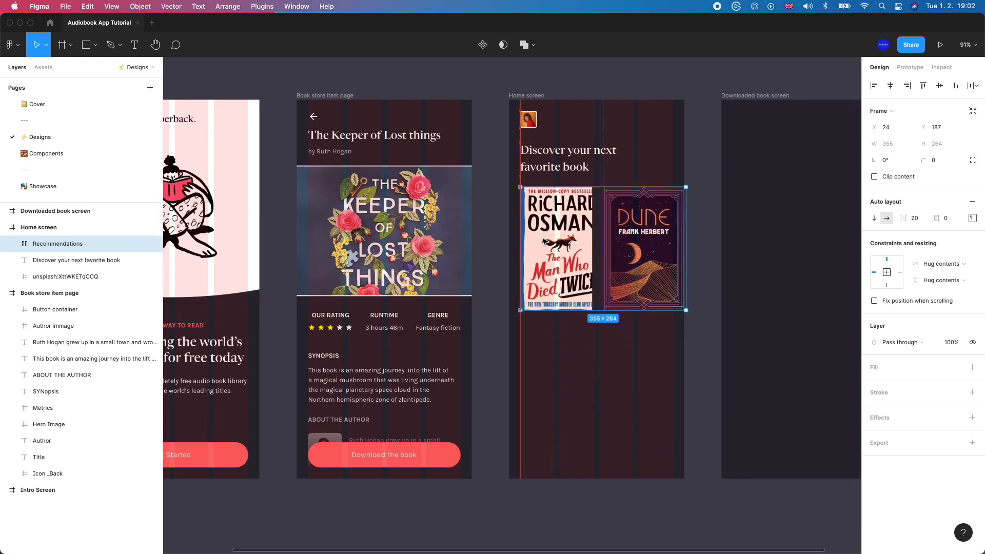
click(644, 224)
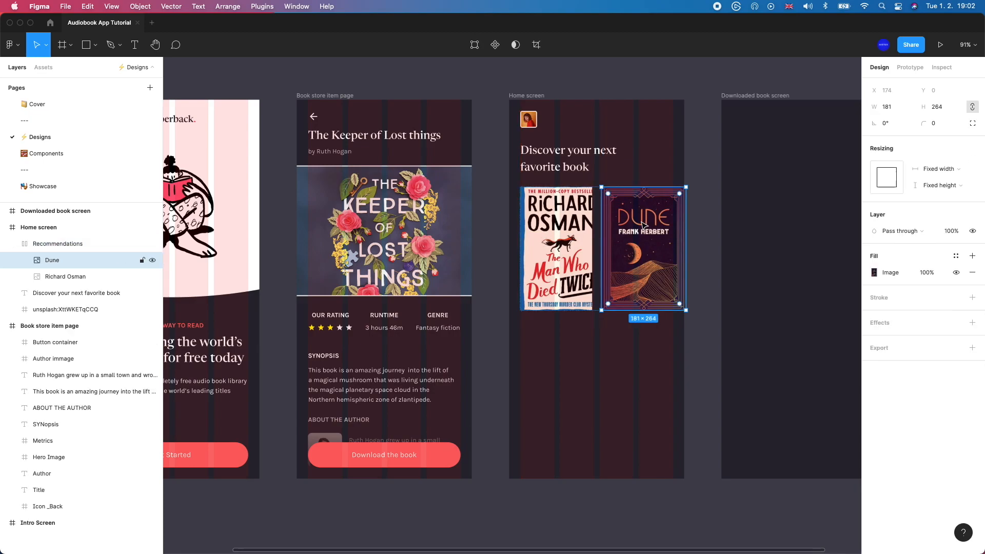
key(Left)
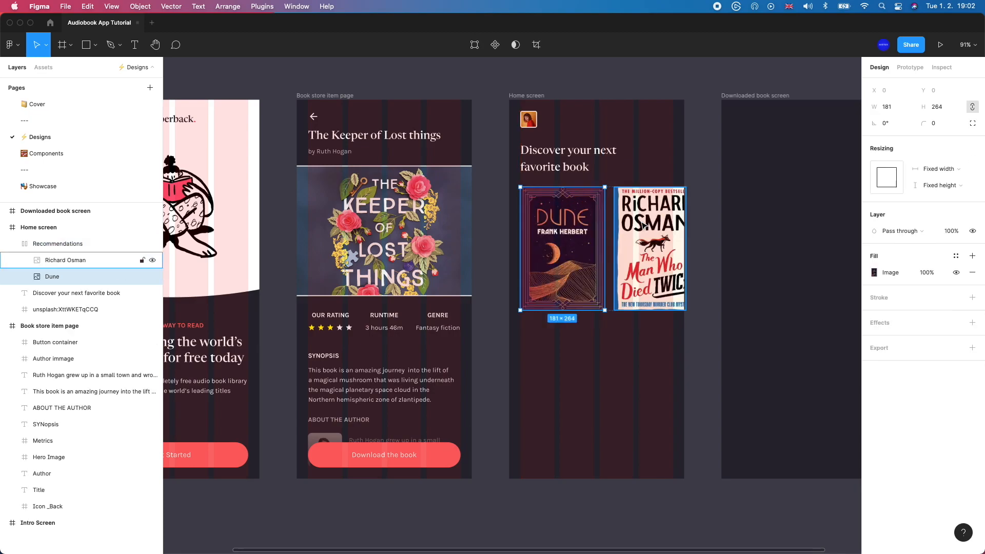
click(675, 358)
Move the Recommendations frame up to Y 184, closer to the heading.
click(588, 215)
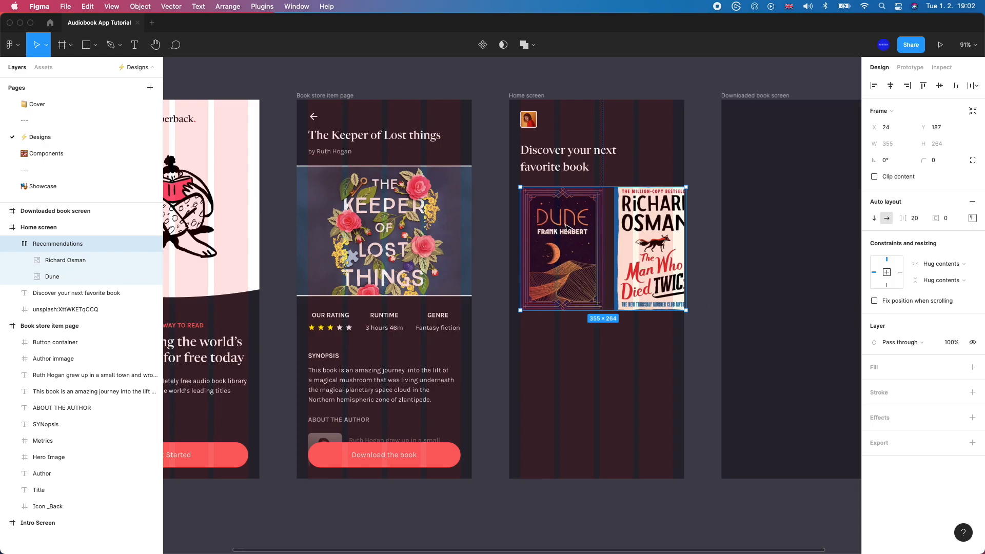
drag(564, 225, 566, 228)
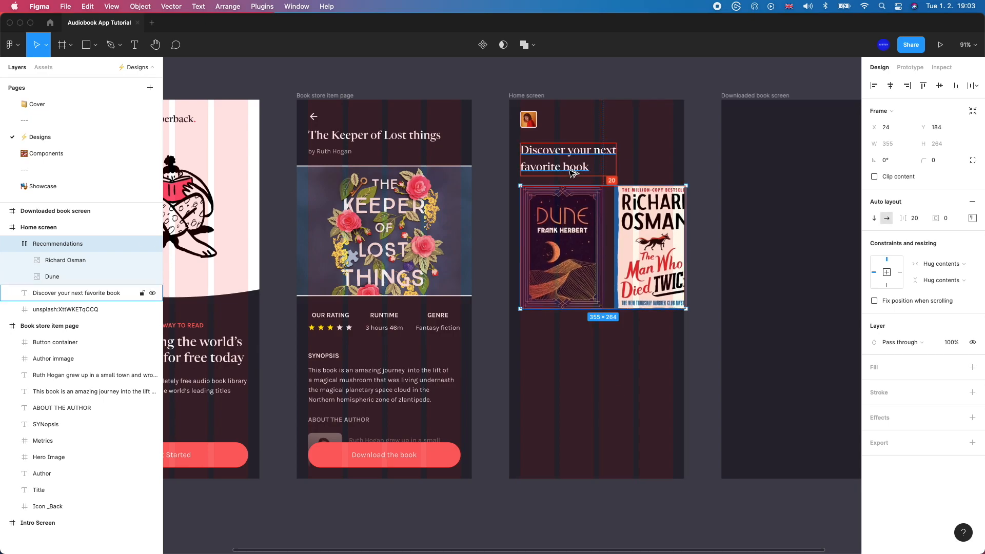
click(576, 359)
Hide the layout grids on all screens.
drag(576, 358, 559, 332)
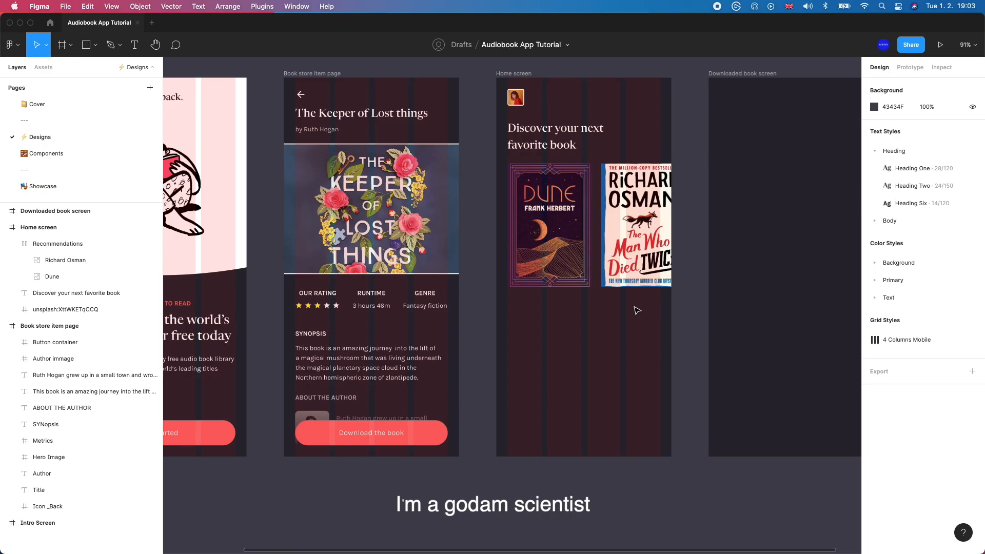
drag(628, 150, 561, 157)
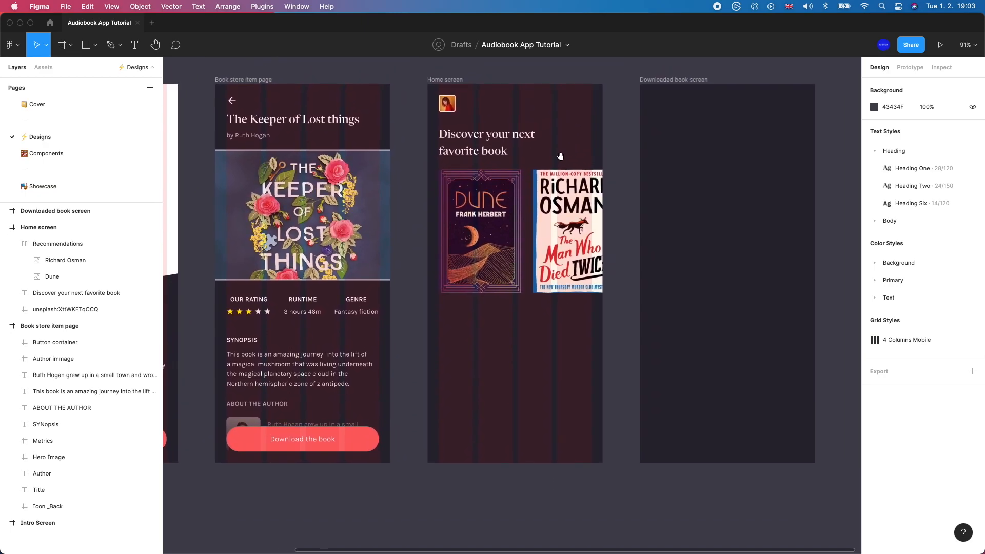
click(445, 80)
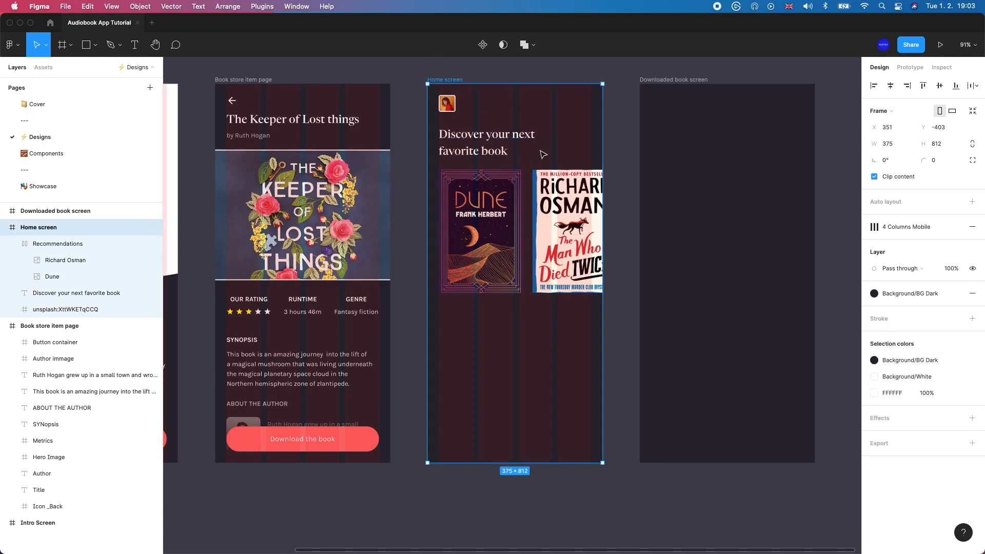
key(ctrl+g)
Duplicate the Home screen heading and place the copy below the book covers at X 24, Y 480.
click(472, 148)
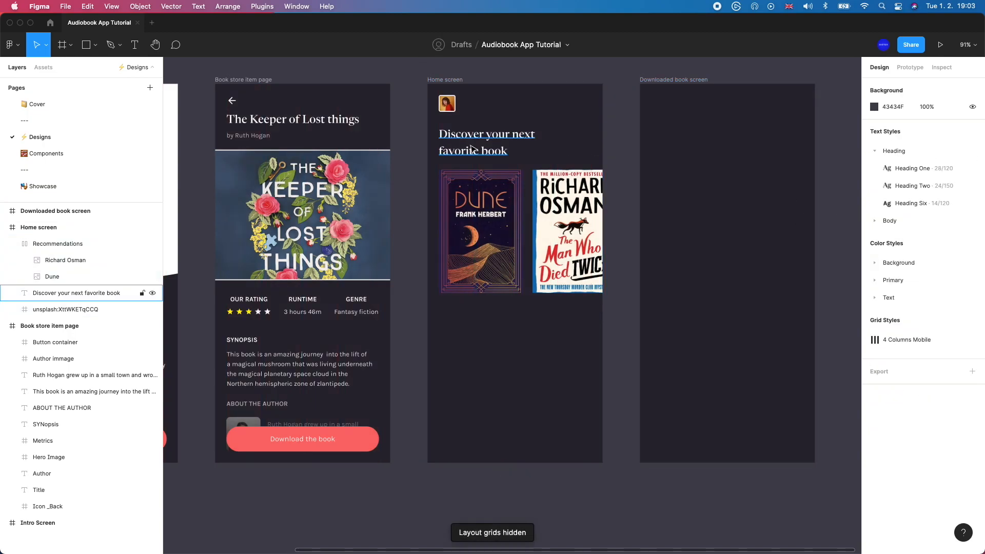
key(super+d)
drag(472, 149, 475, 325)
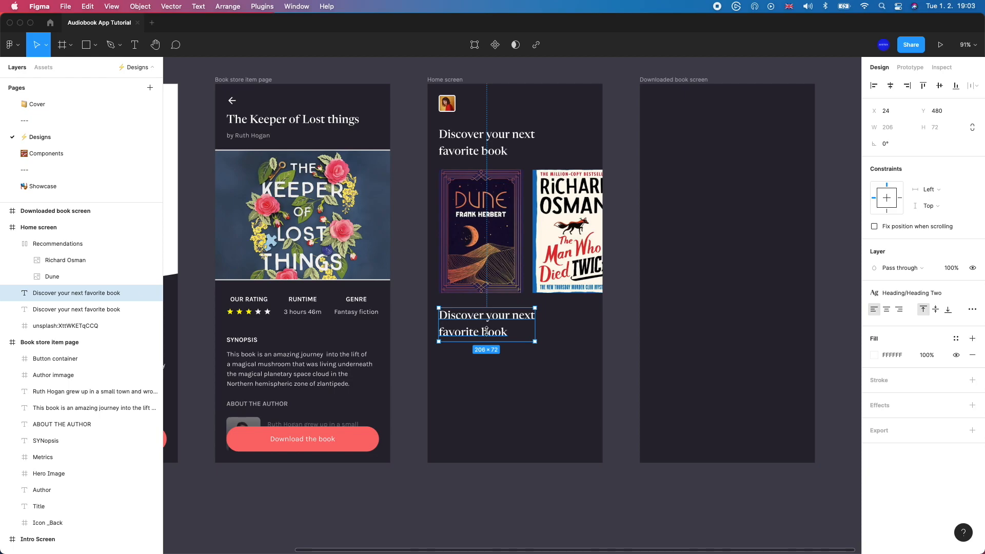
Detach the Heading Two style from the duplicated heading, keeping it on the original heading.
click(913, 294)
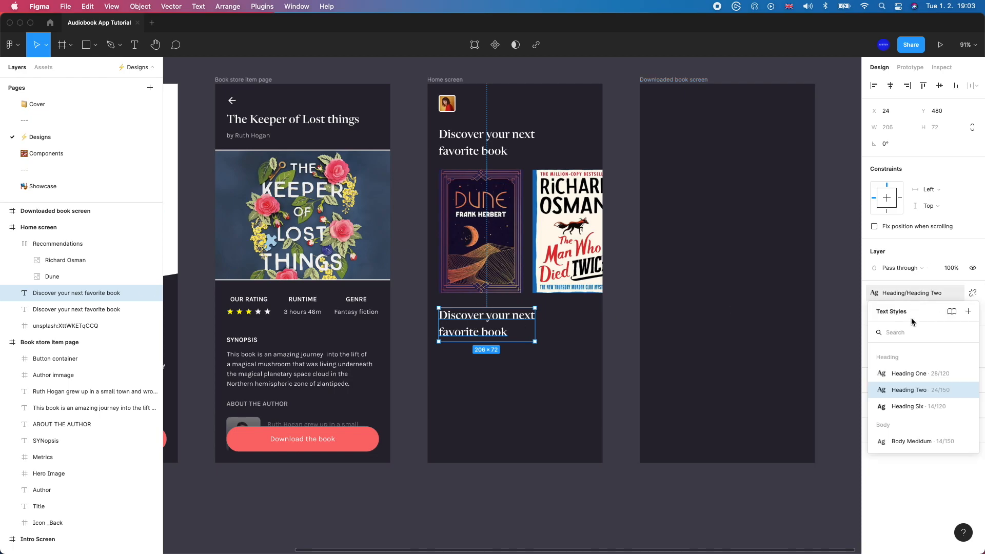
click(907, 295)
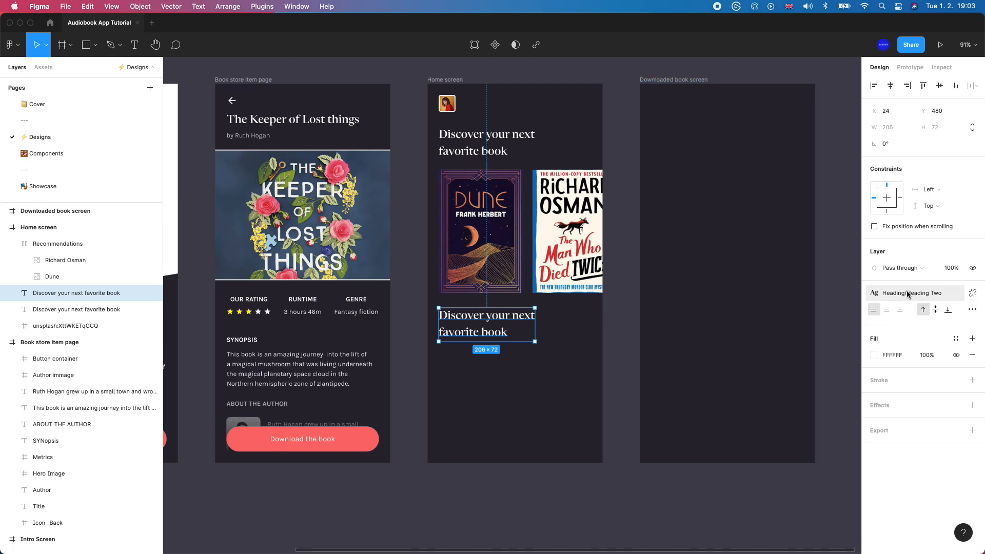
click(972, 295)
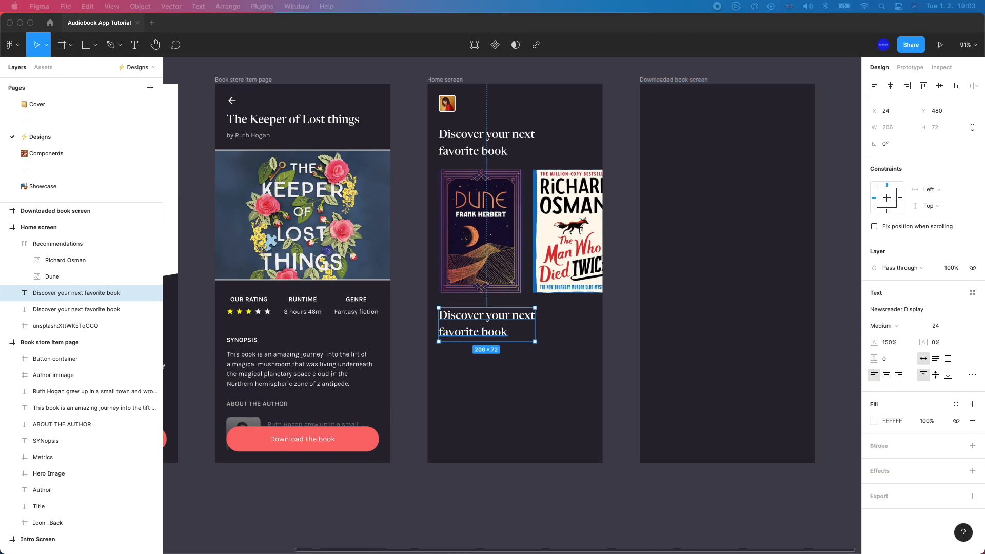
click(496, 147)
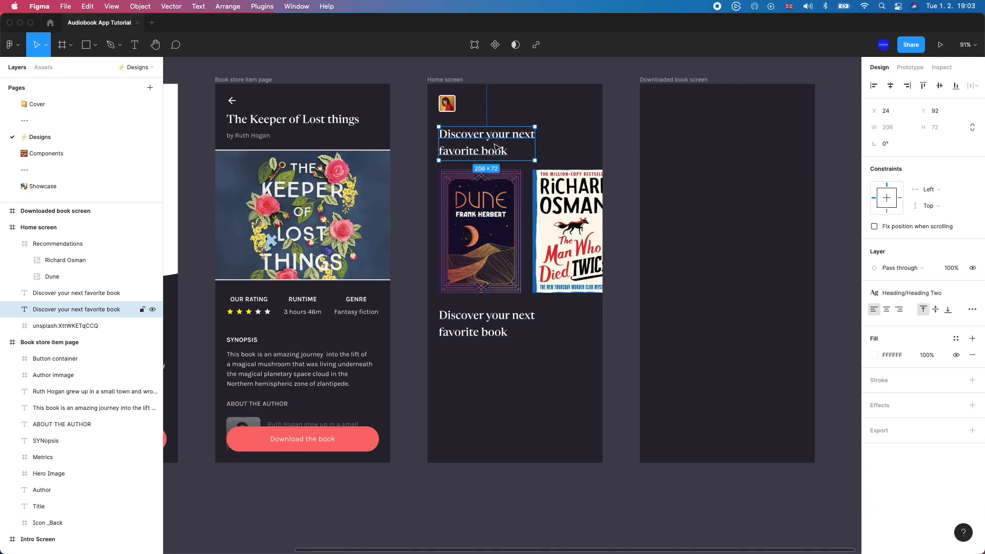
click(925, 292)
click(747, 318)
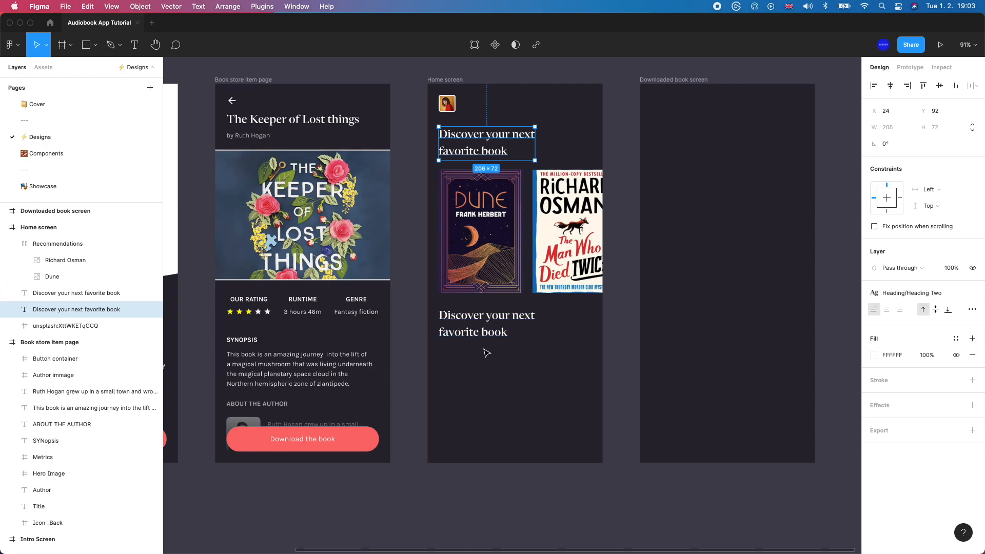
Set the duplicated heading's font size to 20.
click(485, 330)
click(962, 326)
click(961, 326)
click(946, 327)
double_click(945, 327)
text(29)
key(Return)
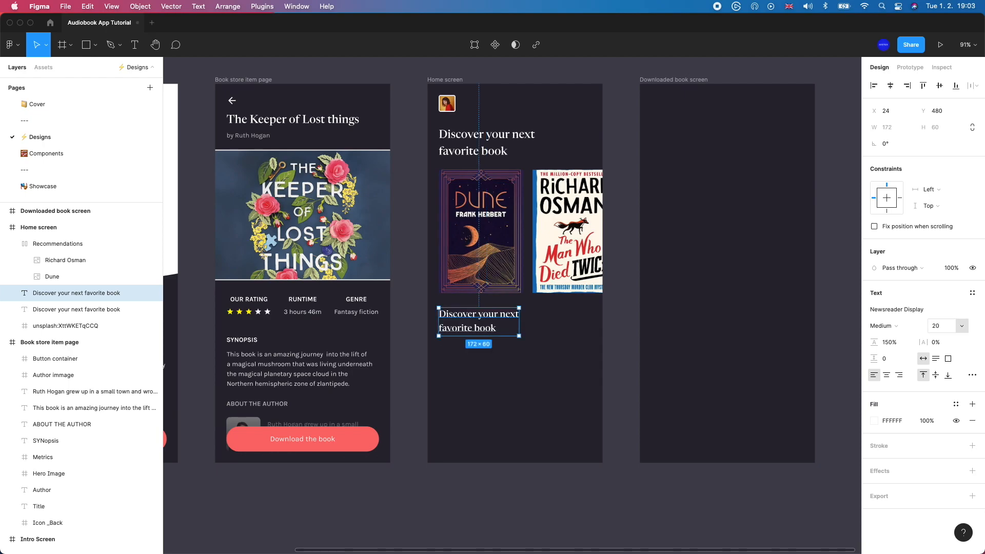
Replace the duplicated heading's text with "Your favorites".
double_click(482, 310)
text(Your faov)
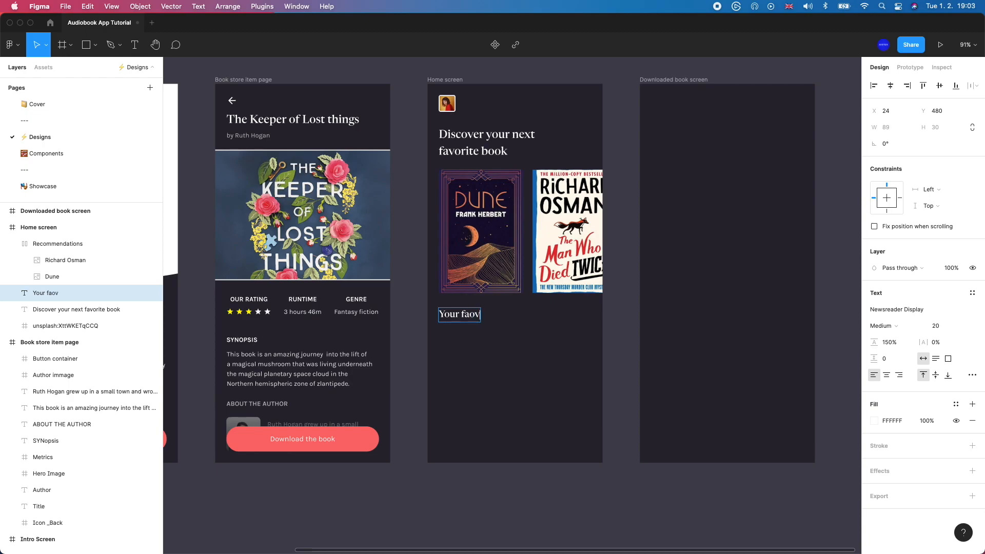
key(BackSpace)
key(BackSpace)
text(vorites)
key(Escape)
Move the "Your favorites" heading down to Y 490 on the Home screen.
key(Down)
key(Down)
key(Down)
key(Down)
key(Down)
key(Down)
key(Down)
key(Down)
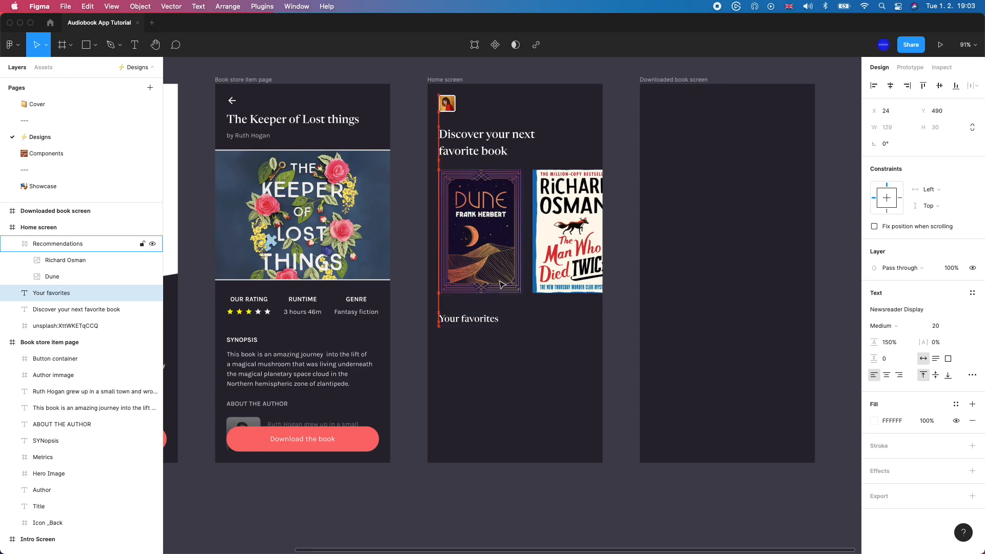
Create a text style named "Heading/Heading Three" from the "Your favorites" heading.
click(503, 350)
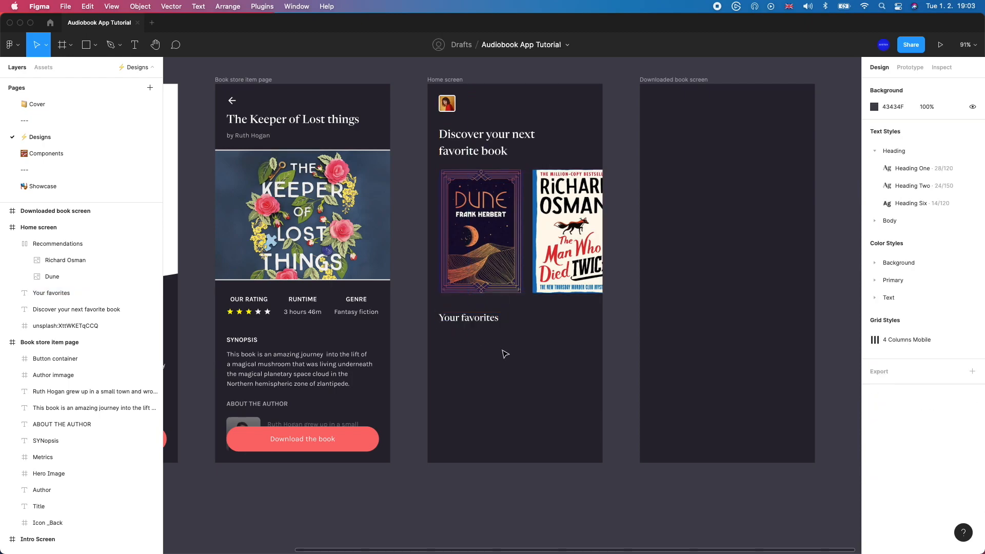
click(468, 318)
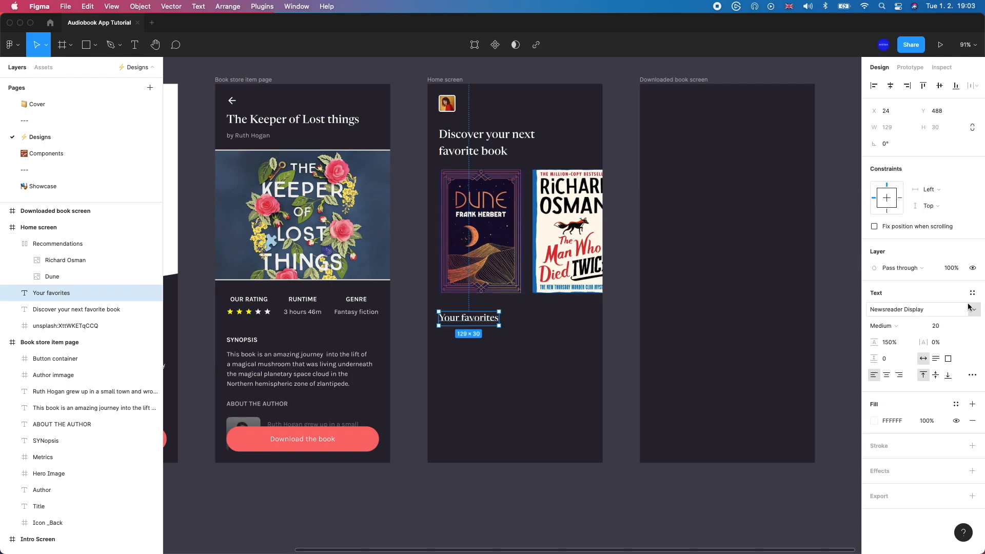
click(972, 293)
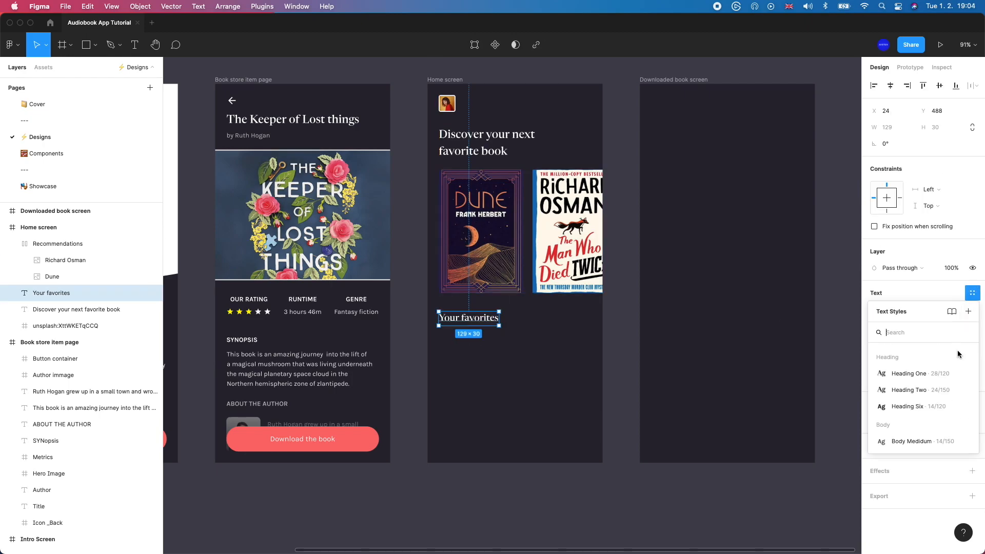
click(968, 311)
text(Headubg.=)
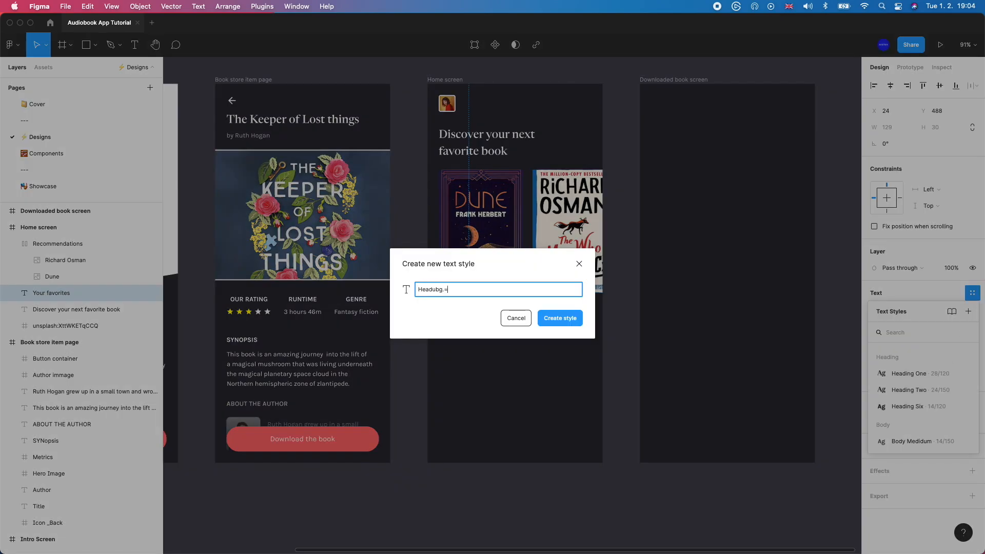
text(g/Heading Three)
key(Return)
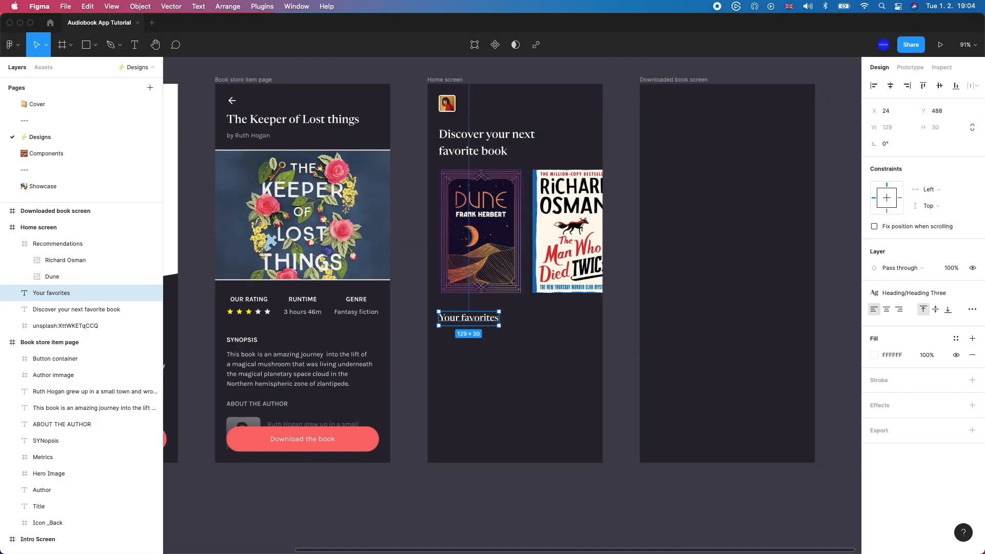
click(538, 328)
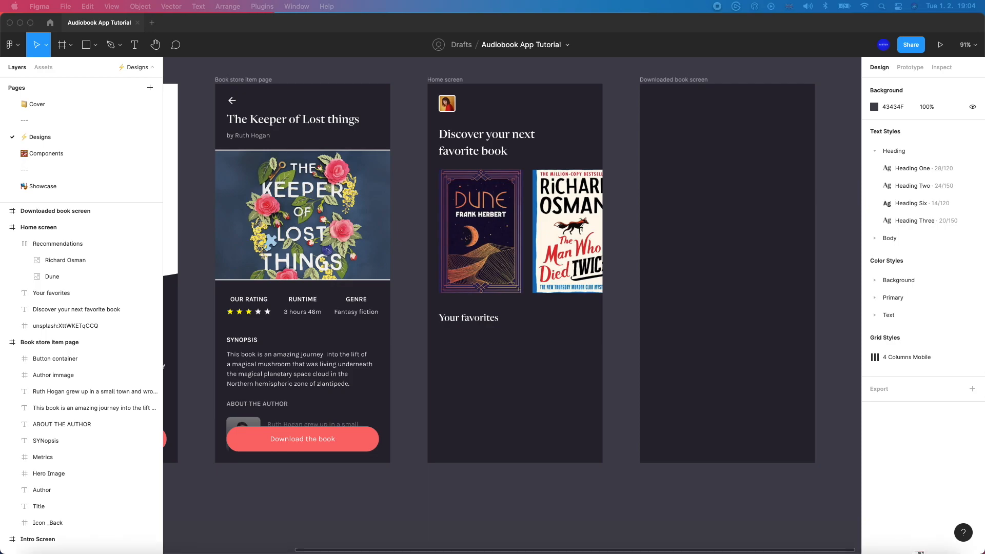
Import the Atomic Habits and Will book cover images onto the canvas near the lower part of the Home screen.
click(703, 188)
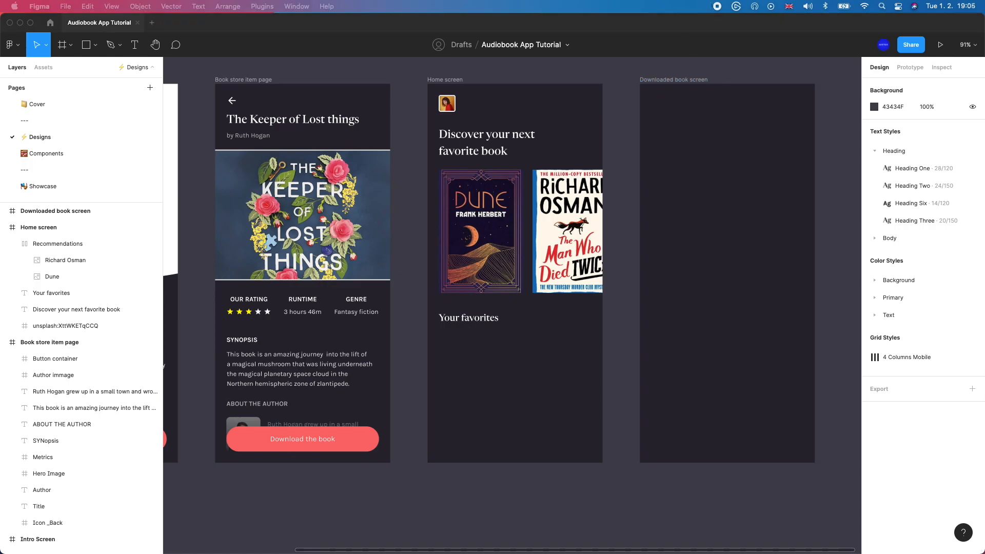
drag(446, 246, 513, 352)
scroll(489, 379, down, 3)
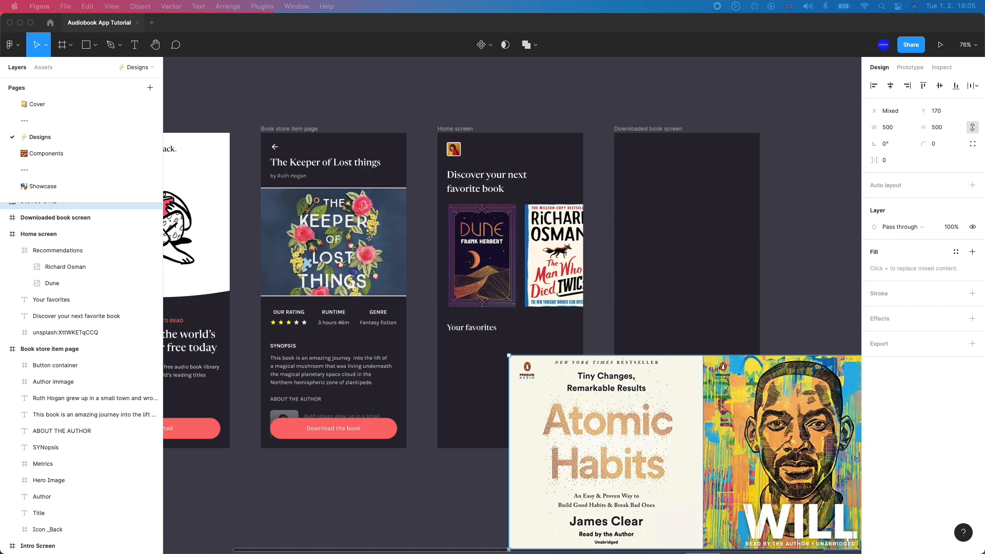
click(466, 400)
scroll(504, 408, down, 1)
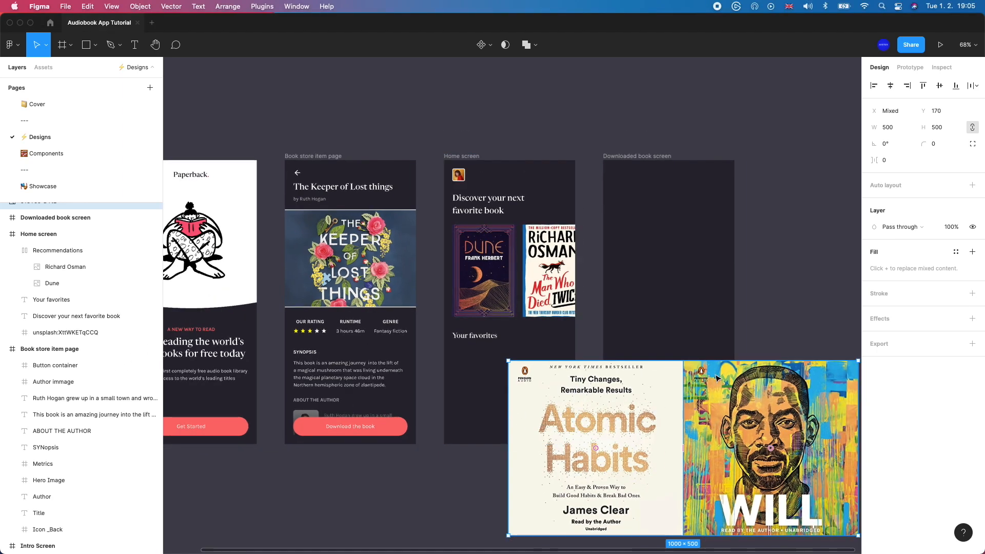
Resize both imported book covers to a width of 100 with proportions constrained.
drag(717, 378, 695, 374)
click(895, 129)
text(1)
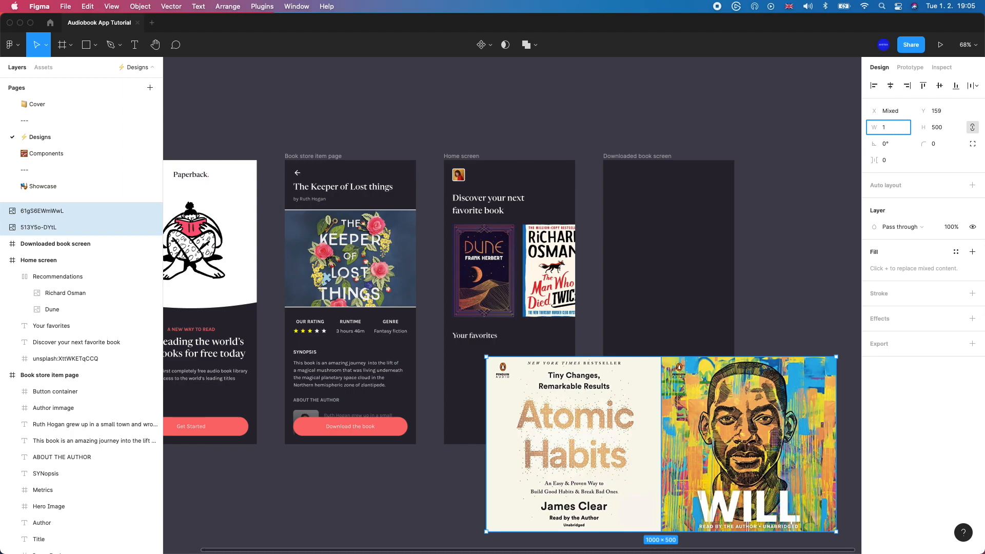
text(00)
key(Return)
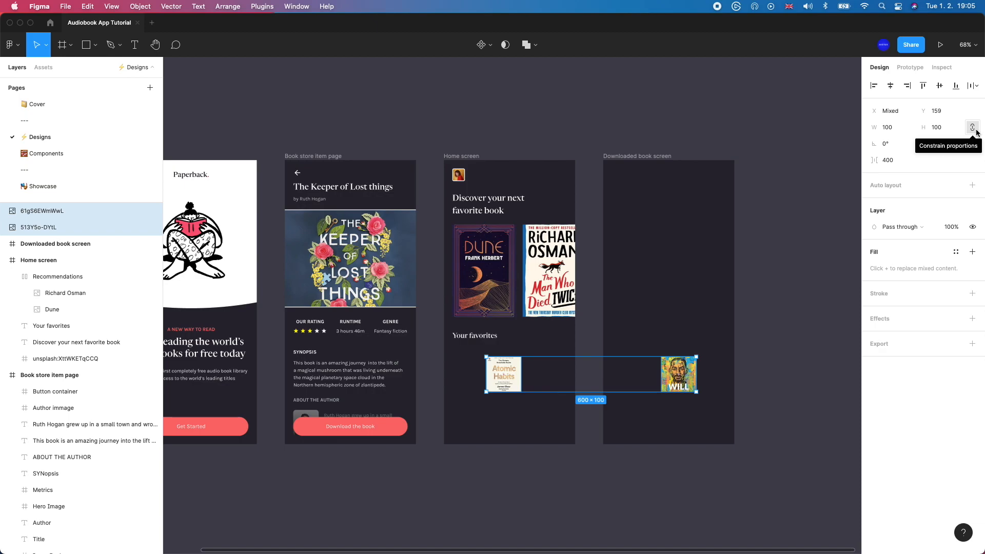
click(668, 337)
drag(668, 374, 560, 374)
key(ctrl+z)
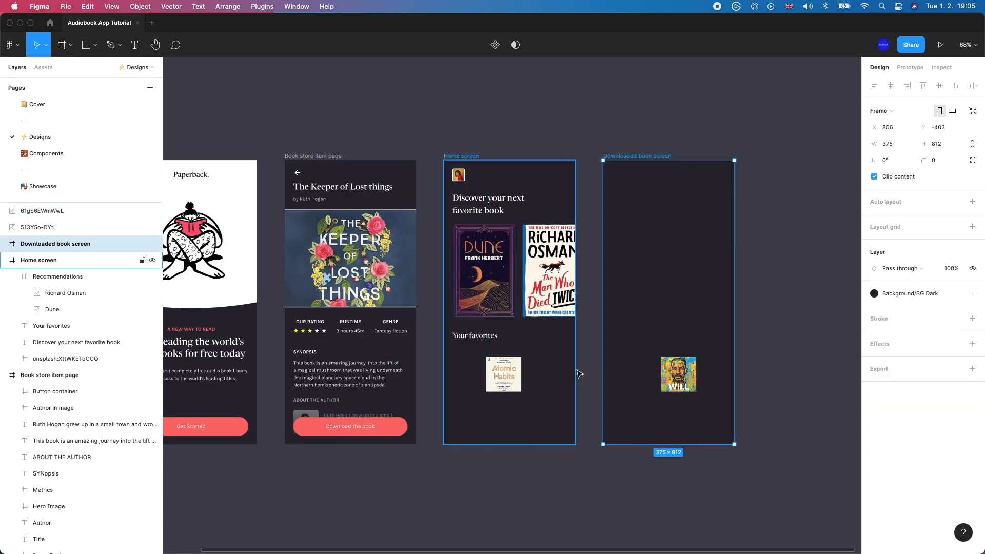
Stack the Atomic Habits and Will covers under the "Your favorites" heading at X 24, with the Will cover at Y 663.
drag(678, 377, 485, 374)
shift+click(505, 374)
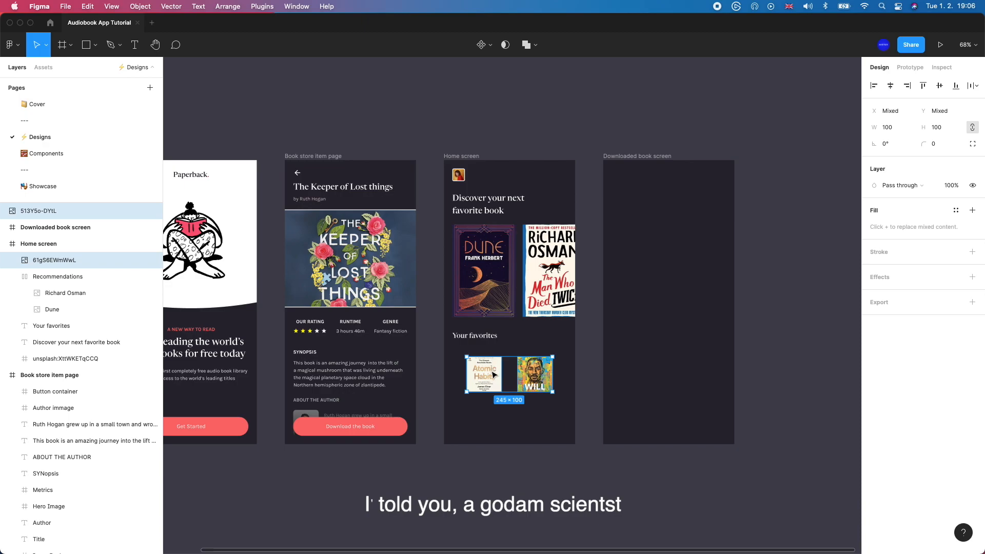
drag(492, 375, 476, 414)
click(516, 399)
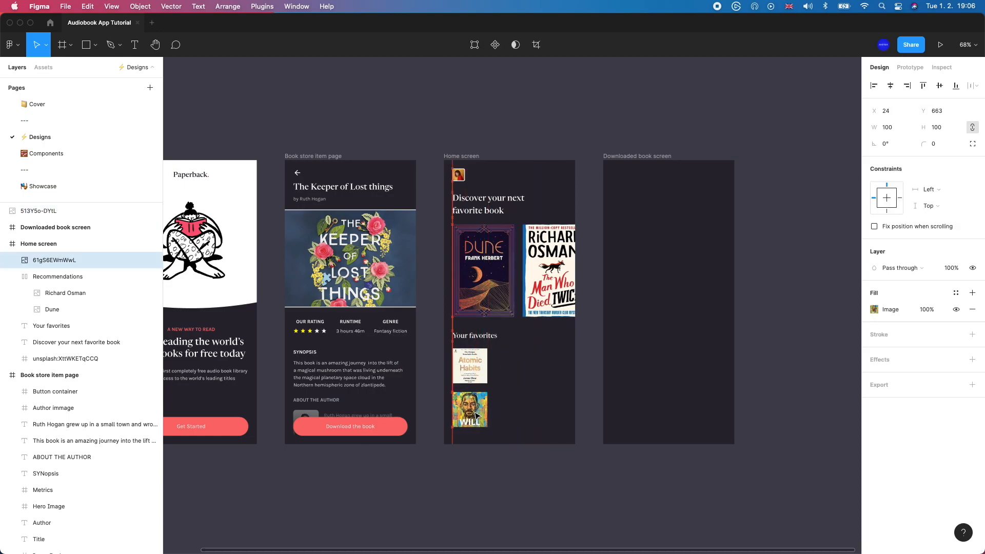
Make the layout grids visible to show the column guides on the Home screen.
click(462, 156)
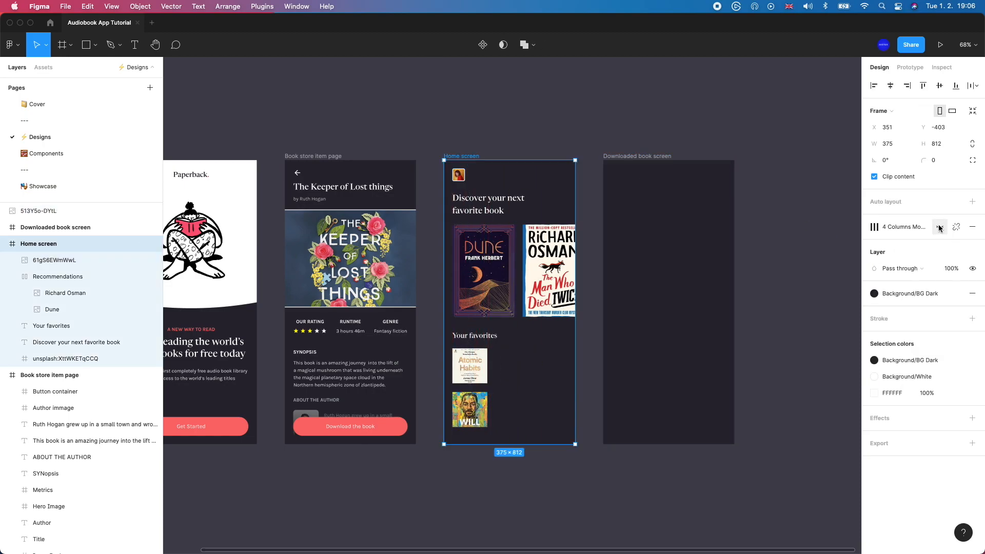
click(940, 226)
scroll(522, 335, up, 2)
scroll(523, 339, up, 5)
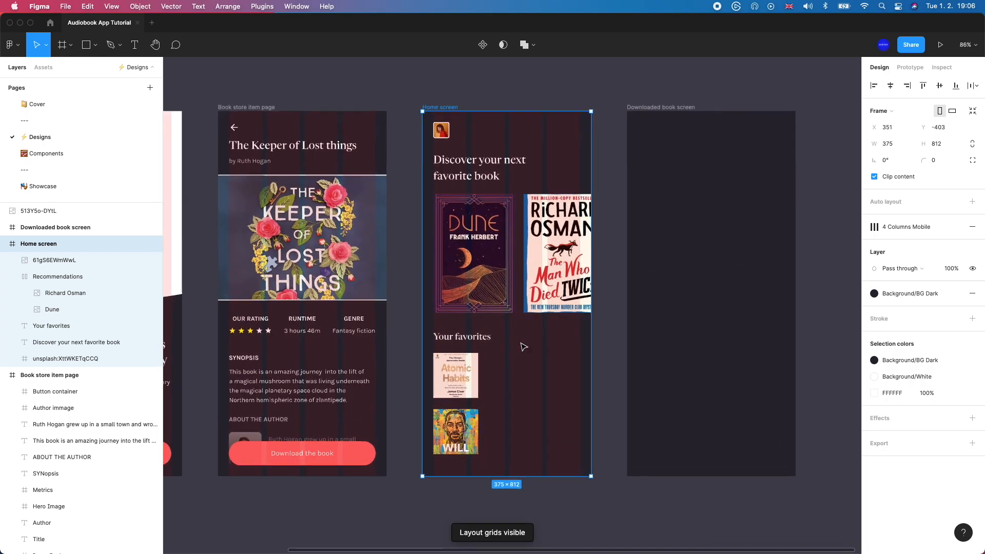
scroll(522, 345, down, 5)
scroll(523, 351, up, 1)
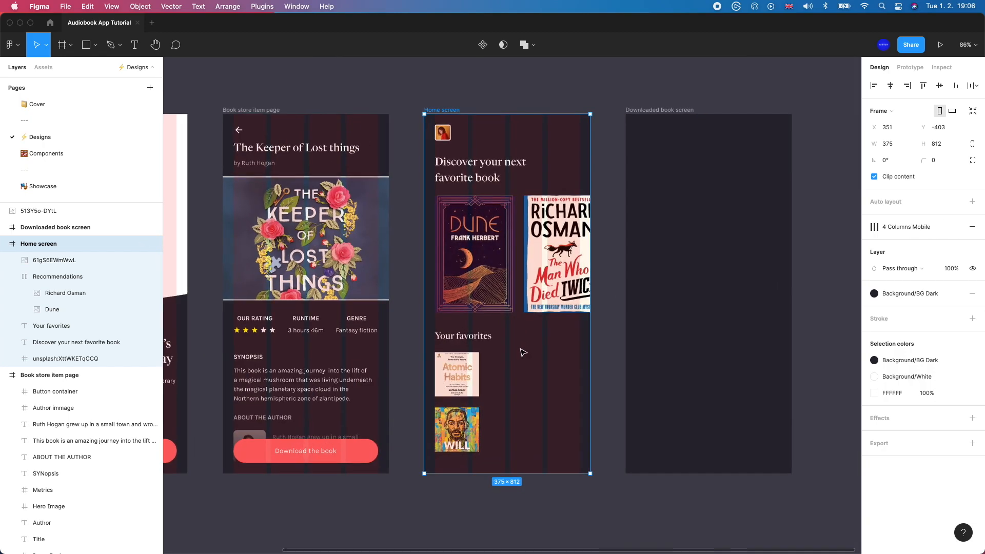
Duplicate the "Your favorites" heading and place the copy beside the Atomic Habits cover at X 150, Y 558.
click(471, 339)
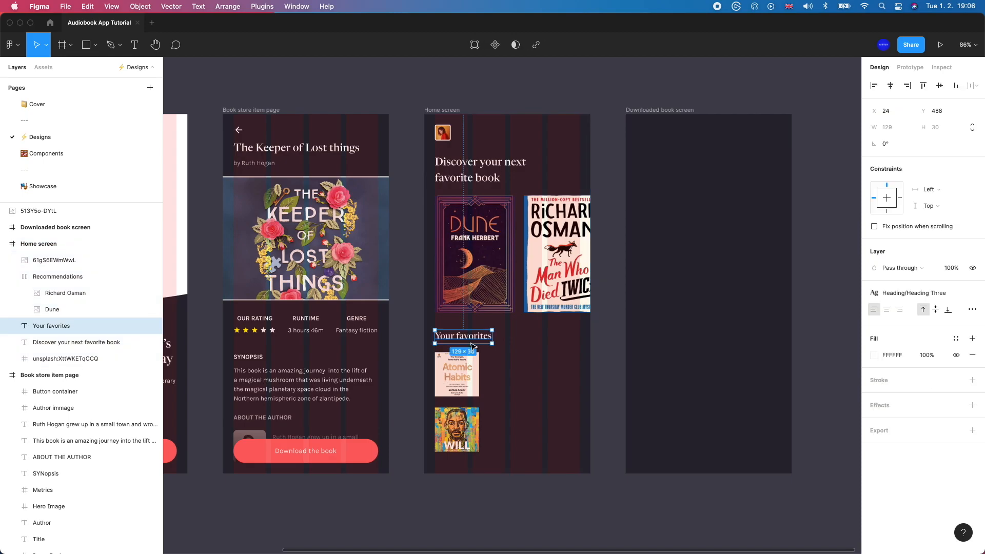
key(super+d)
drag(470, 342, 519, 370)
Change the duplicated heading's text to "Atomic Habits" and place a copy of it beside the Will cover at Y 683.
key(Return)
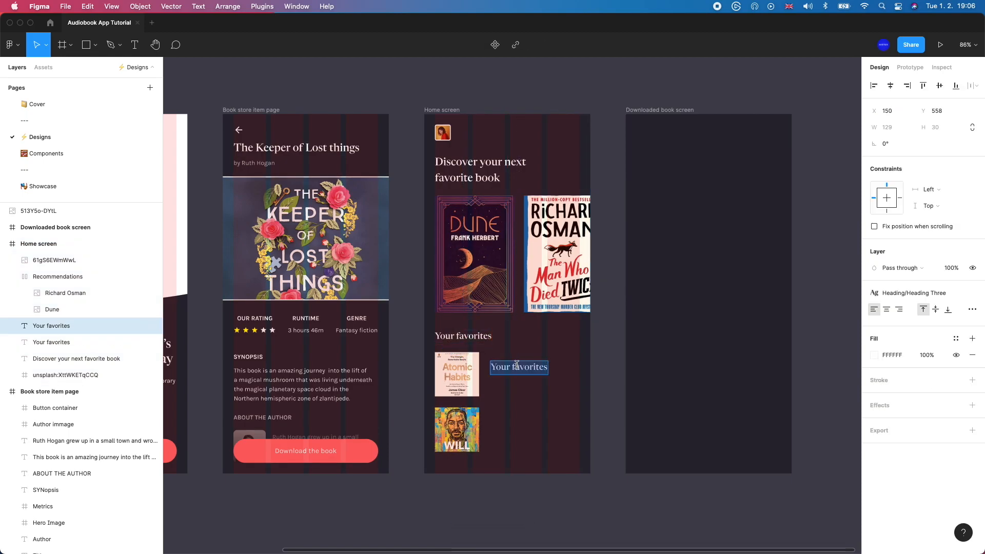
text(Ati)
text(mic Hab)
text(its)
key(Escape)
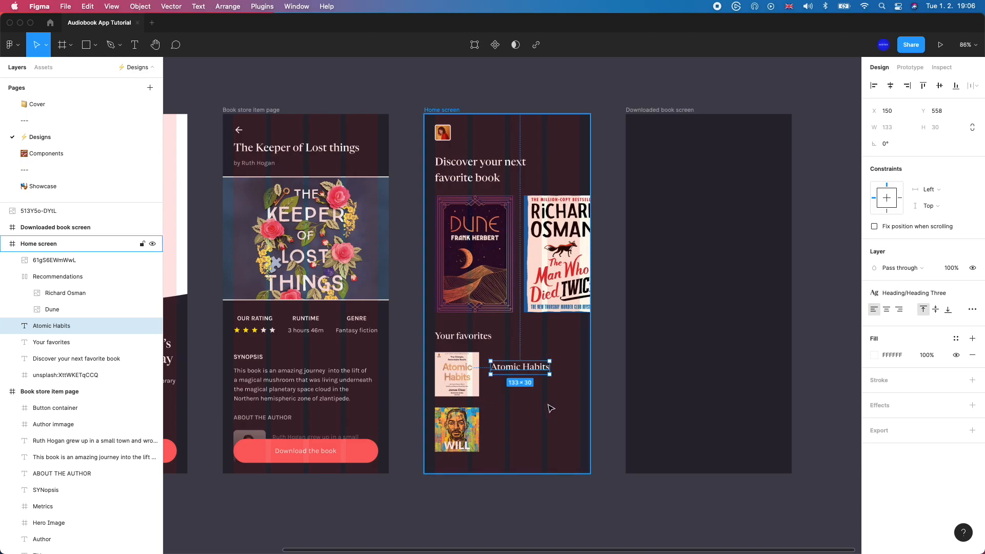
key(super+d)
drag(500, 370, 498, 422)
Detach the Heading Three style from both "Atomic Habits" titles and set their font size to 16.
drag(516, 464, 527, 359)
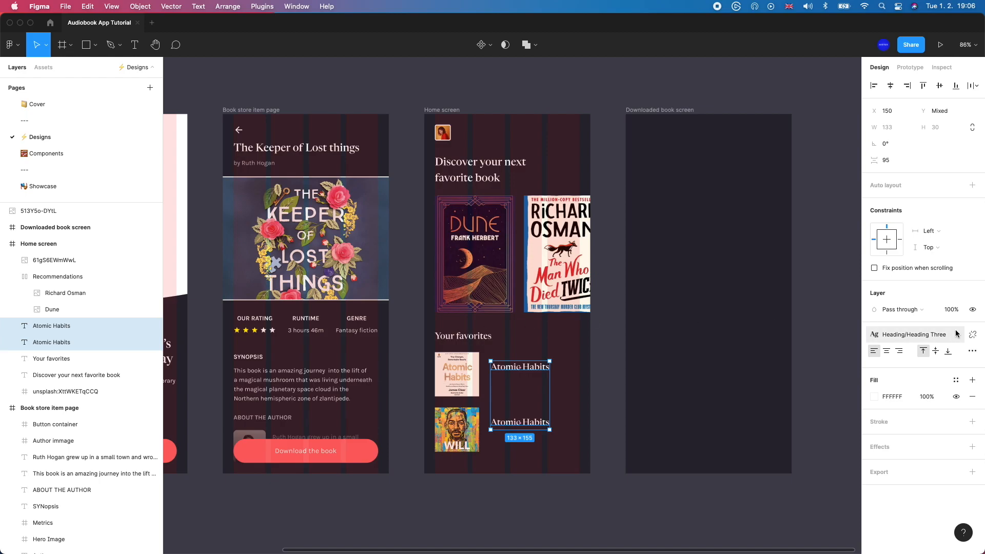
click(971, 335)
click(966, 367)
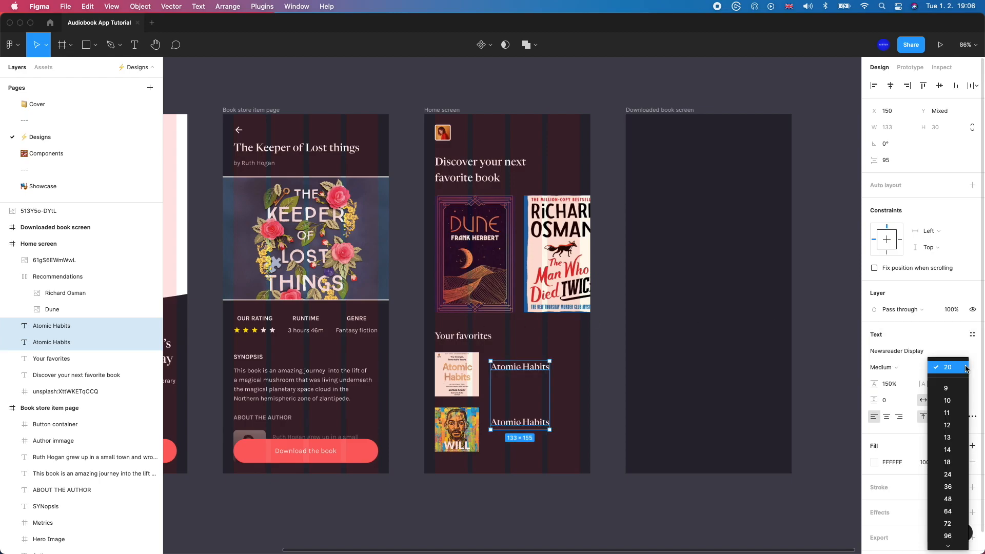
click(966, 367)
click(948, 370)
text(16)
key(Return)
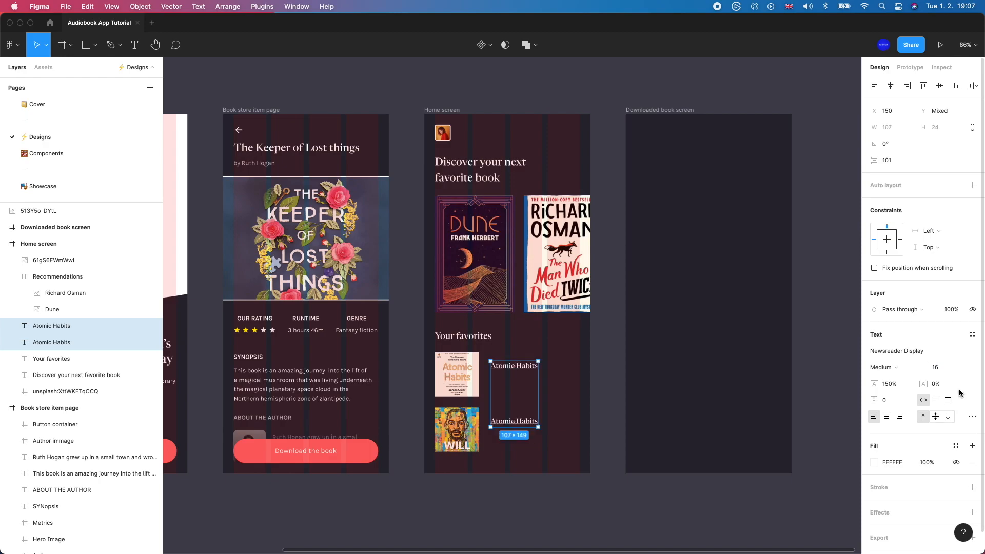
Create a text style named "Heading/Heading Four" from the two book titles.
click(972, 335)
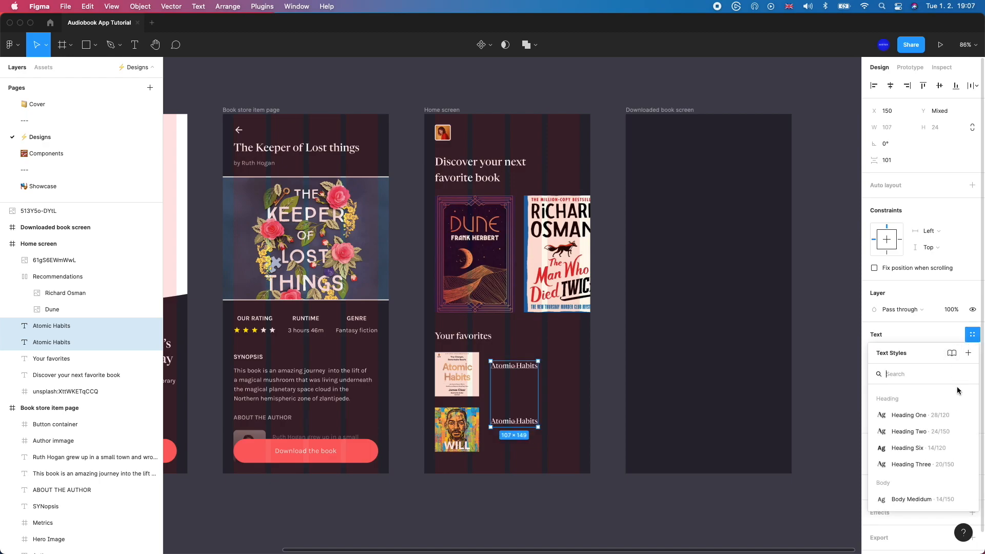
click(969, 353)
text(Hea)
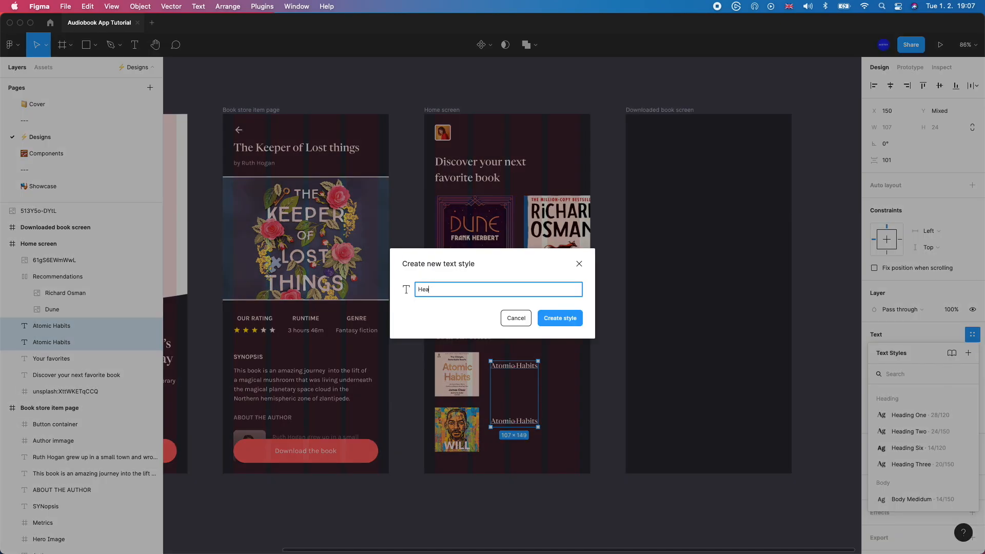
text(ding/Heading Four)
key(Return)
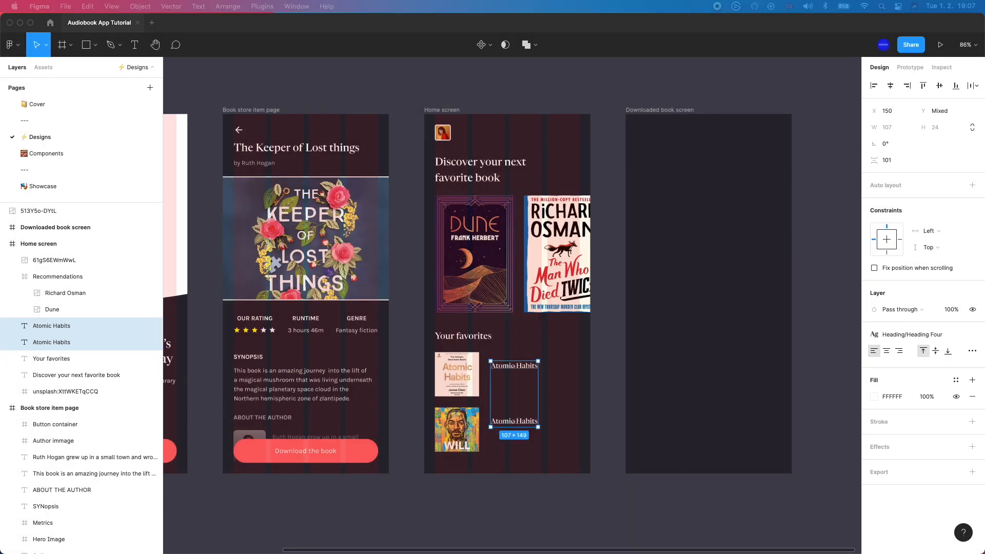
Replace the text of the title beside the Will cover with "Will Smith Biography".
click(518, 418)
text(Will Smith Biograph)
key(Escape)
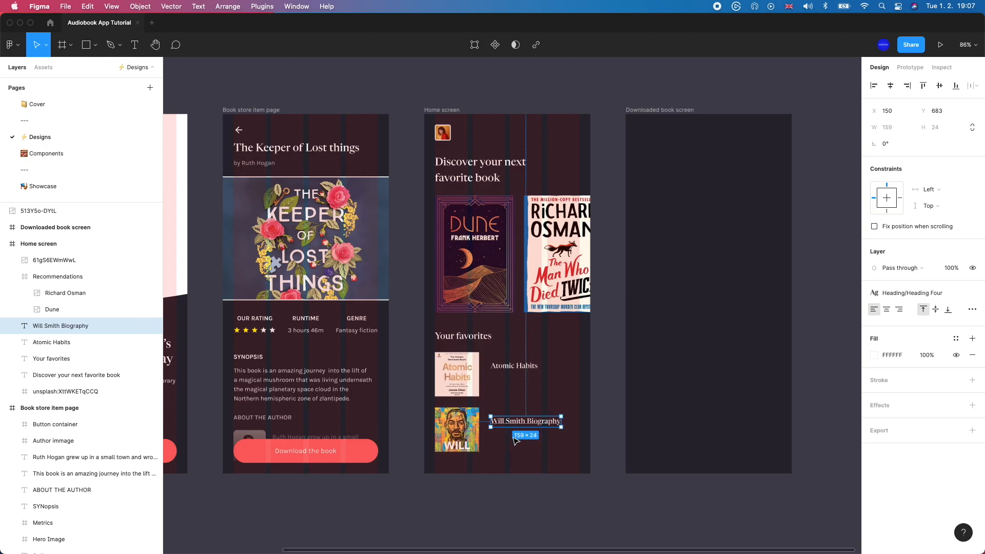
Move the "Will Smith Biography" title up to Y 675.
shift+click(511, 370)
click(512, 386)
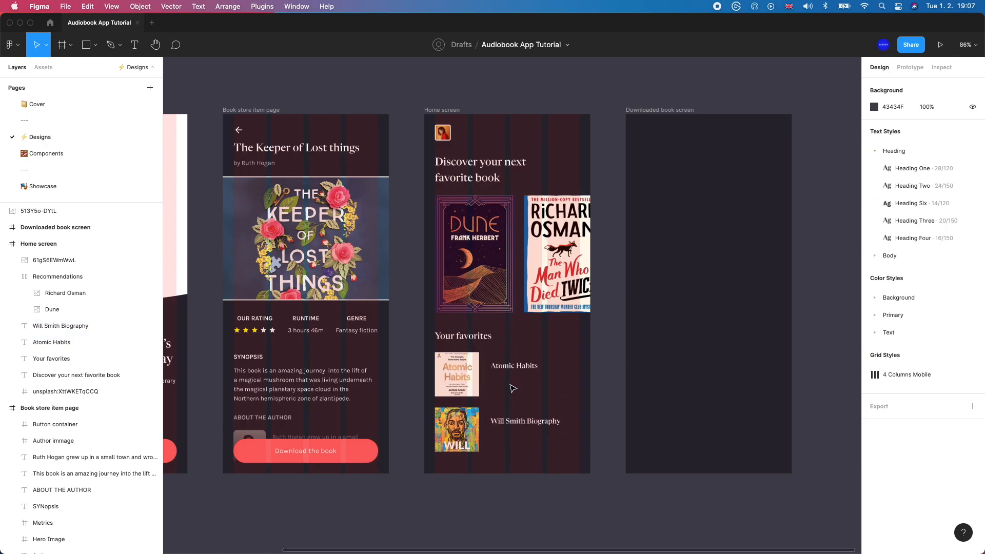
drag(505, 418, 506, 410)
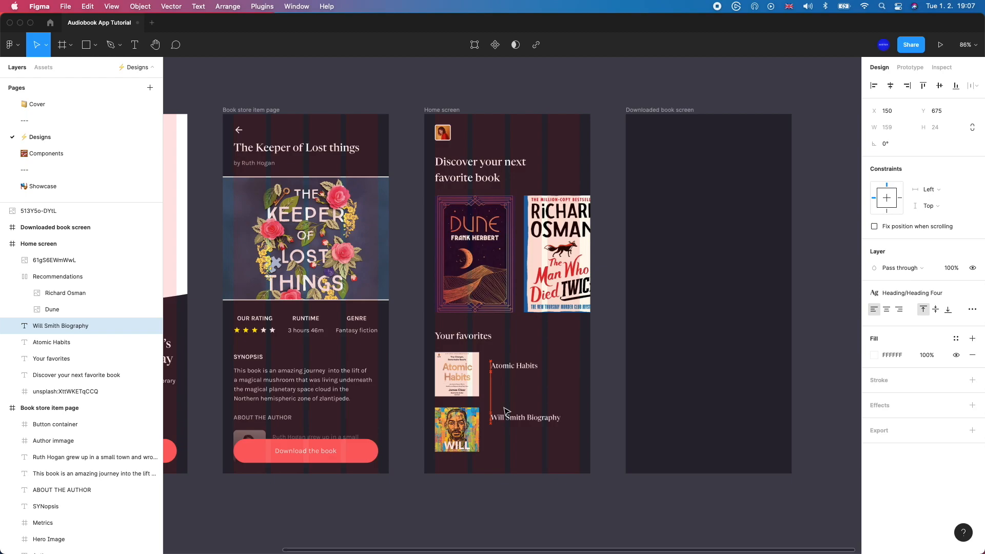
Align the "Atomic Habits" title with its cover's top edge and nudge it down 12 px to Y 550.
drag(505, 366, 503, 357)
shift+click(454, 365)
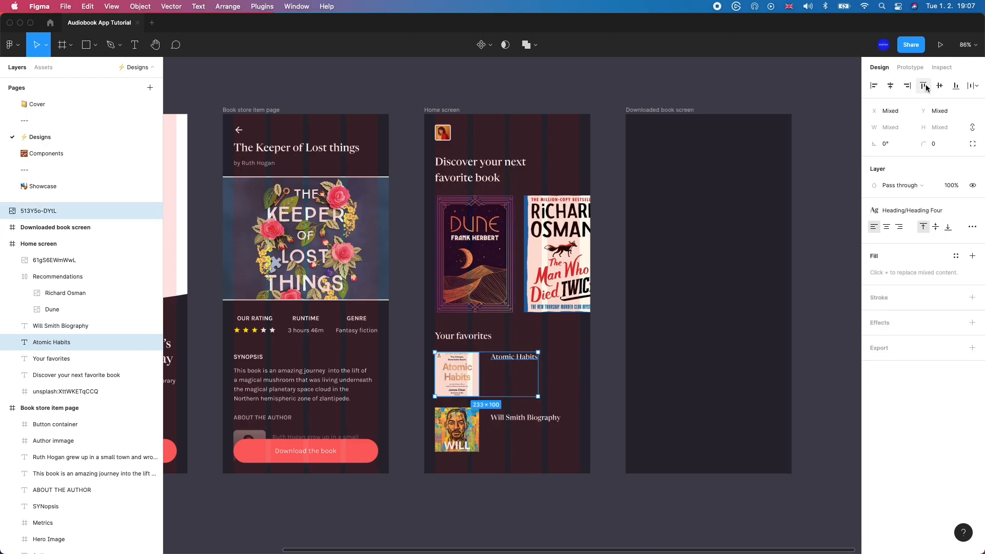
click(516, 385)
click(515, 357)
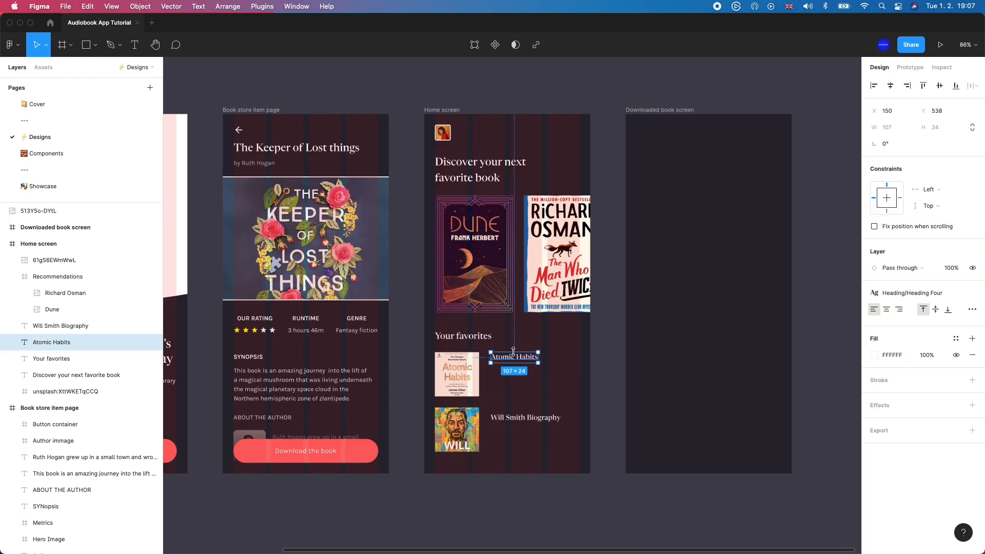
key(Down)
key(Down)
key(Down)
key(Down)
key(Down)
key(Down)
key(Down)
key(Down)
key(Down)
key(Down)
key(Down)
key(Down)
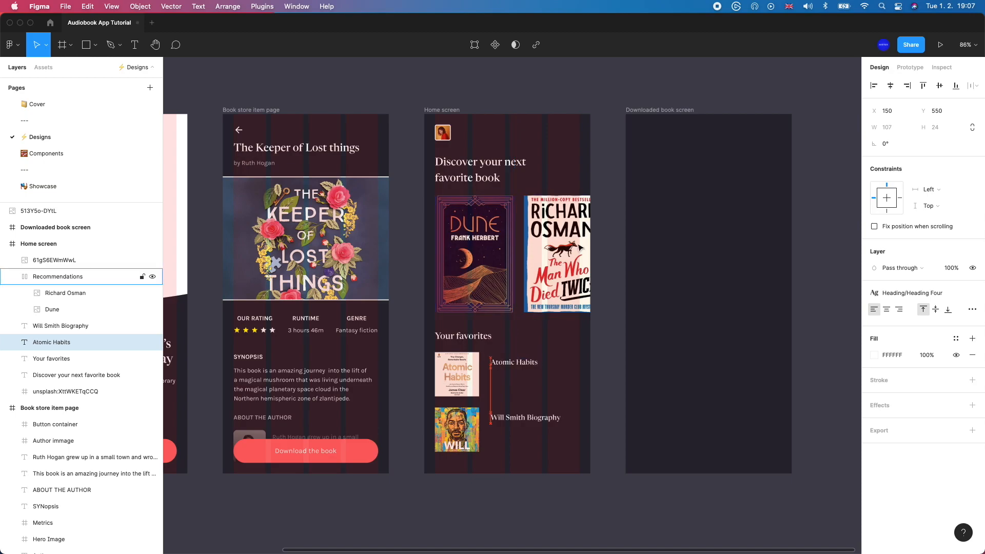
click(520, 399)
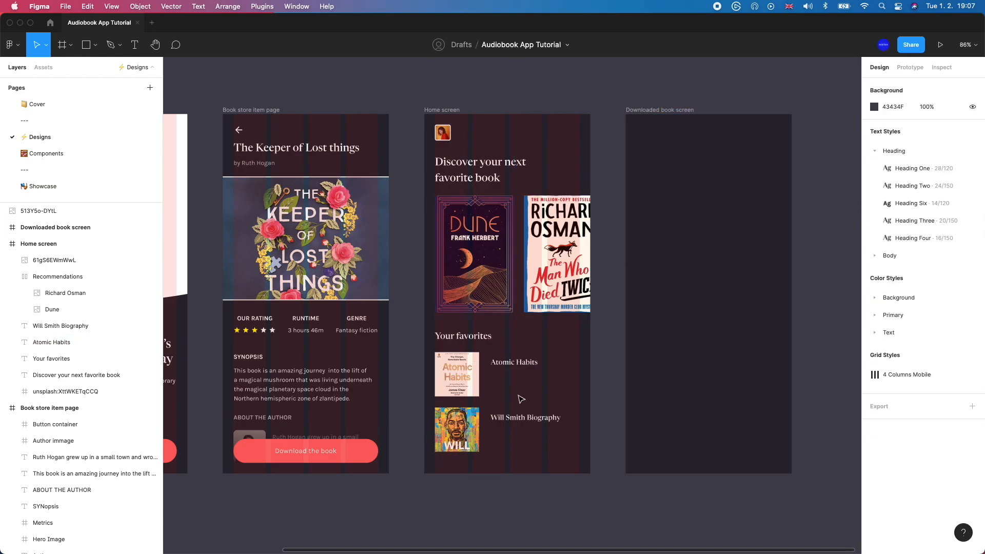
Duplicate the Stars rating frame on the Book store item page.
double_click(263, 332)
click(263, 331)
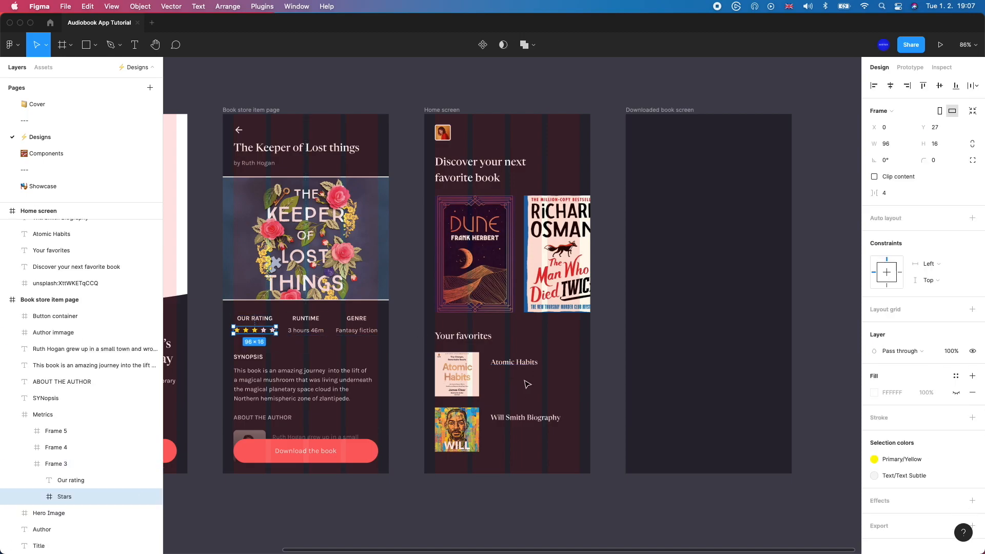
key(super+d)
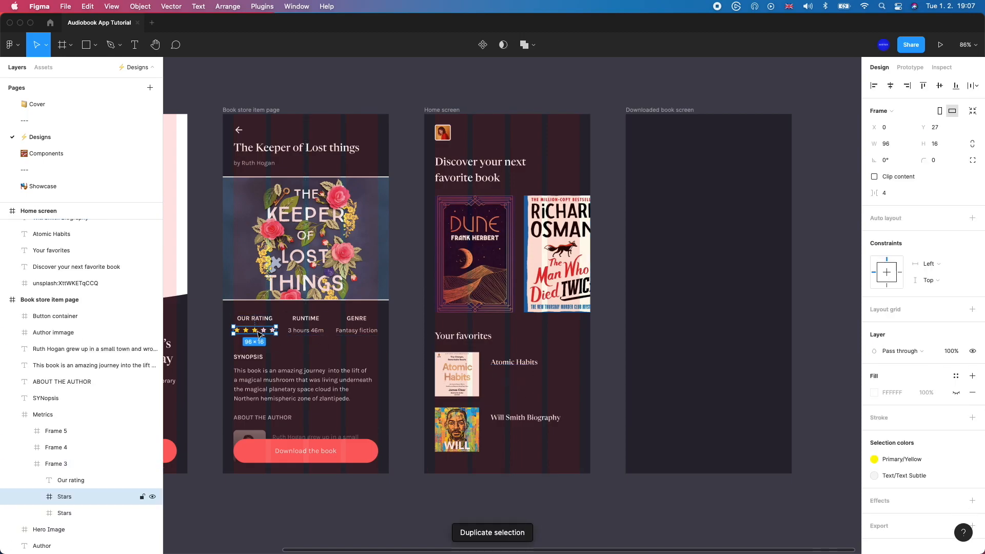
Place the duplicated star rating below the "Atomic Habits" title on the Home screen at X 150, Y 614.
drag(260, 332, 516, 397)
key(shift+Up)
key(Up)
key(Up)
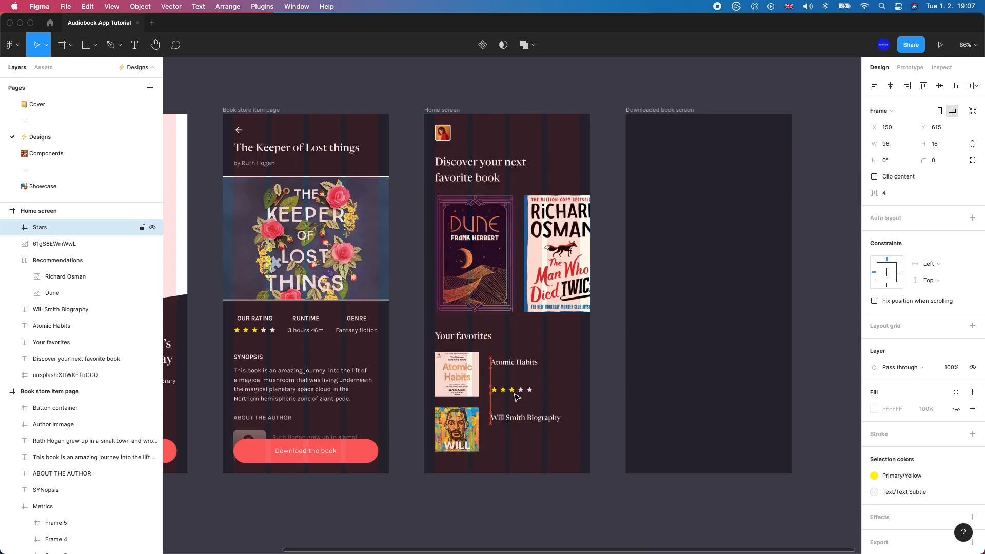
Duplicate the star rating and place the copy below the "Will Smith Biography" title at X 150.
key(super+d)
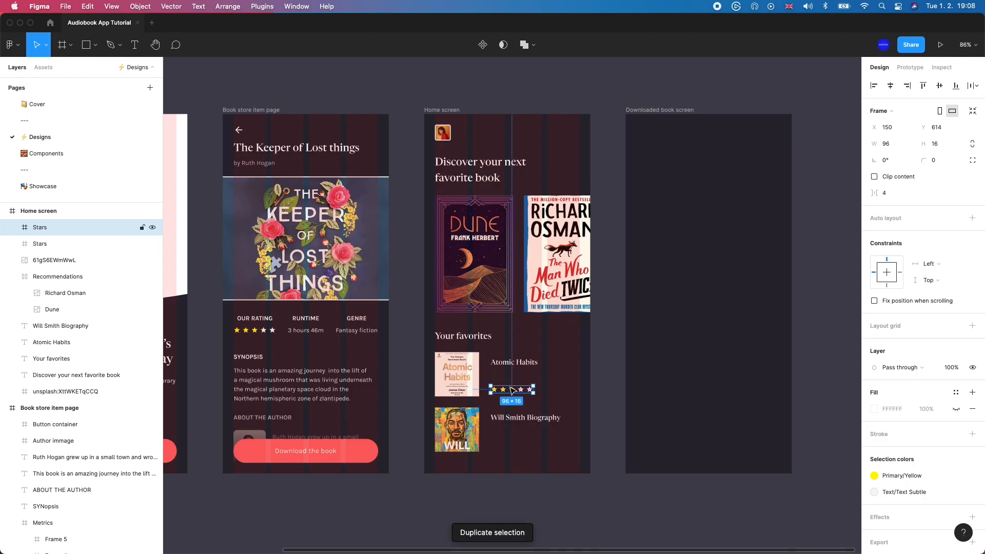
drag(512, 392, 511, 451)
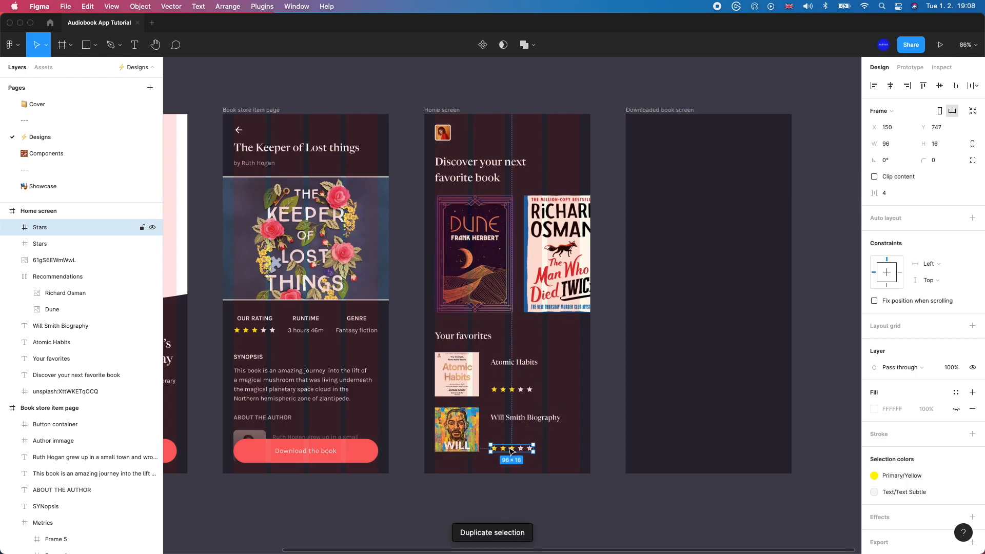
key(shift+Up)
key(Up)
key(Up)
Move the Atomic Habits cover layer into the Home screen frame and raise its star rating to Y 610.
click(463, 377)
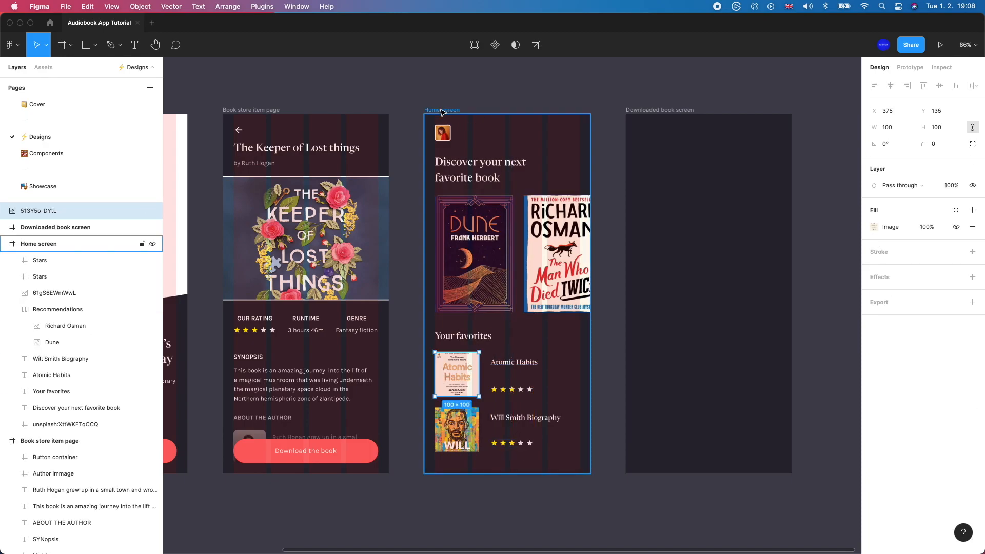
drag(15, 207, 39, 286)
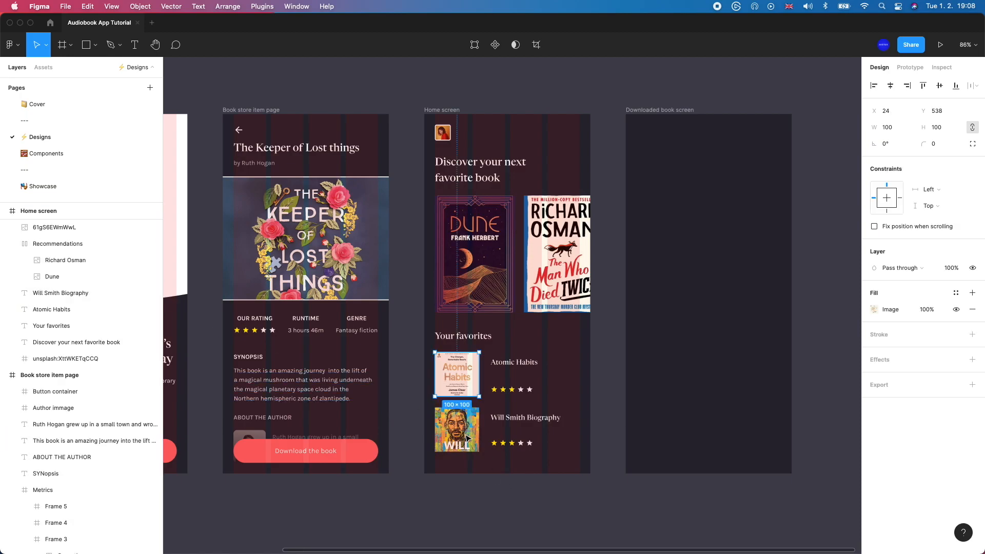
mouse_move(507, 390)
mouse_down()
mouse_move(510, 400)
mouse_move(507, 389)
mouse_up()
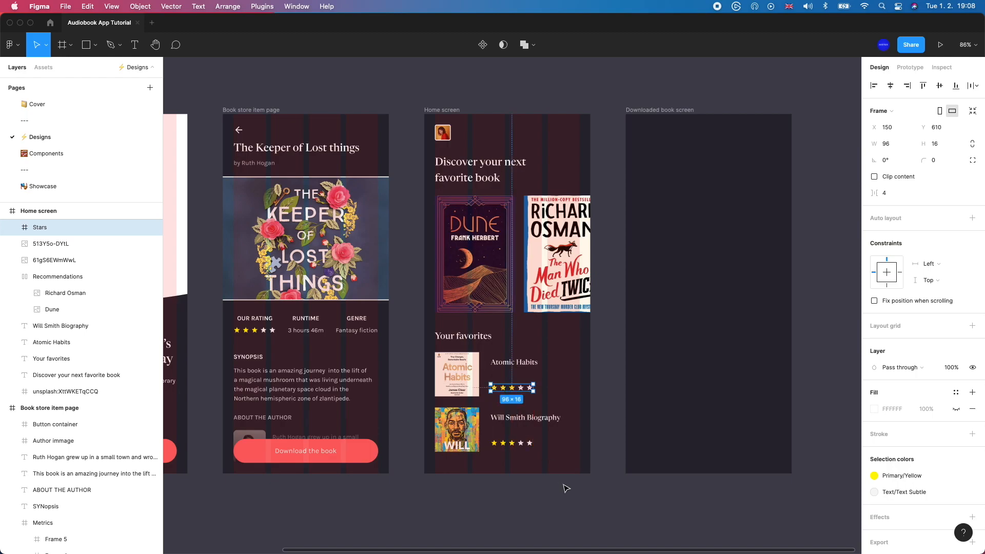
click(525, 463)
Duplicate the "Atomic Habits" title directly below itself at Y 574 and apply the Body Medium text style to the copy.
click(515, 367)
key(super+d)
drag(513, 366, 511, 376)
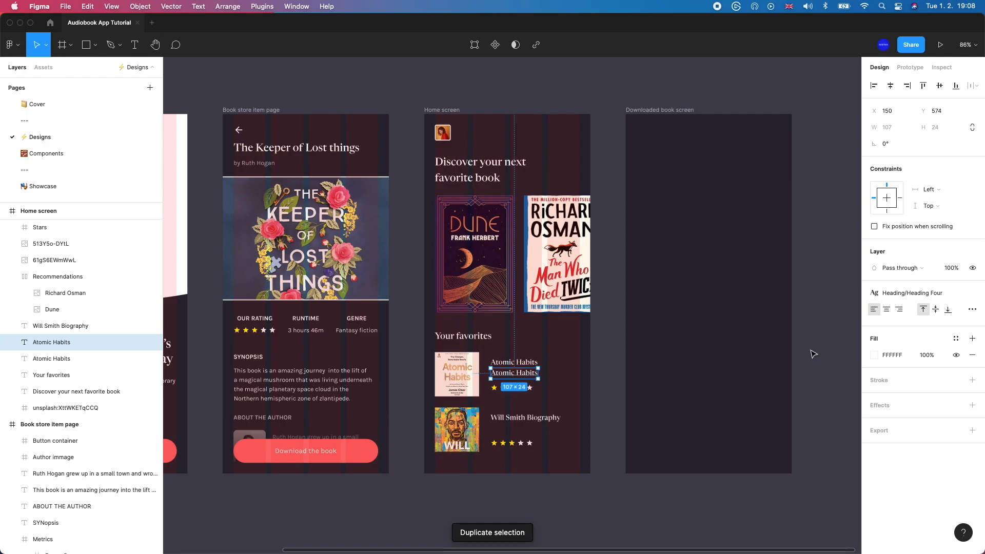
click(925, 293)
click(920, 475)
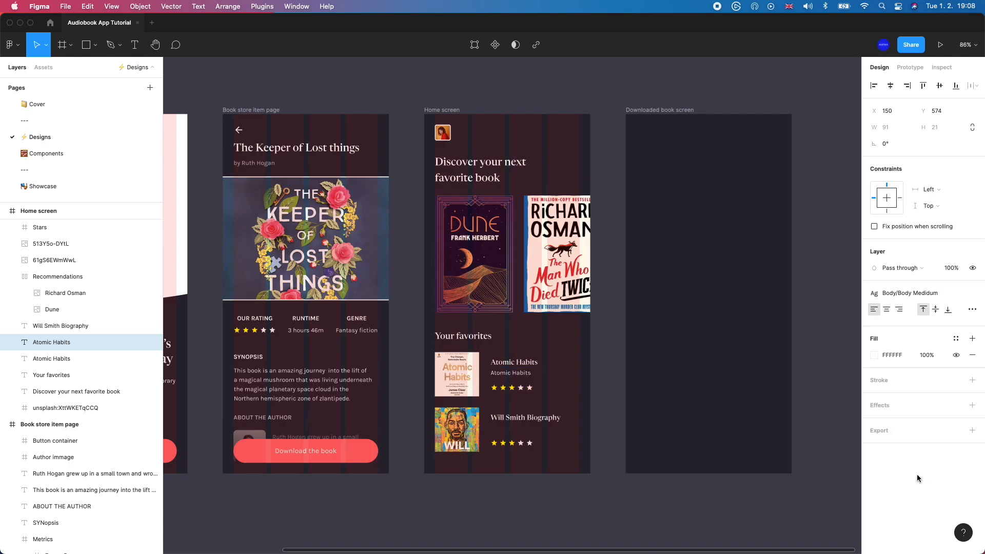
Lower the small text under the "Atomic Habits" title to Y 578 and replace it with "James Clear".
drag(512, 377, 513, 379)
key(Up)
key(Up)
key(Up)
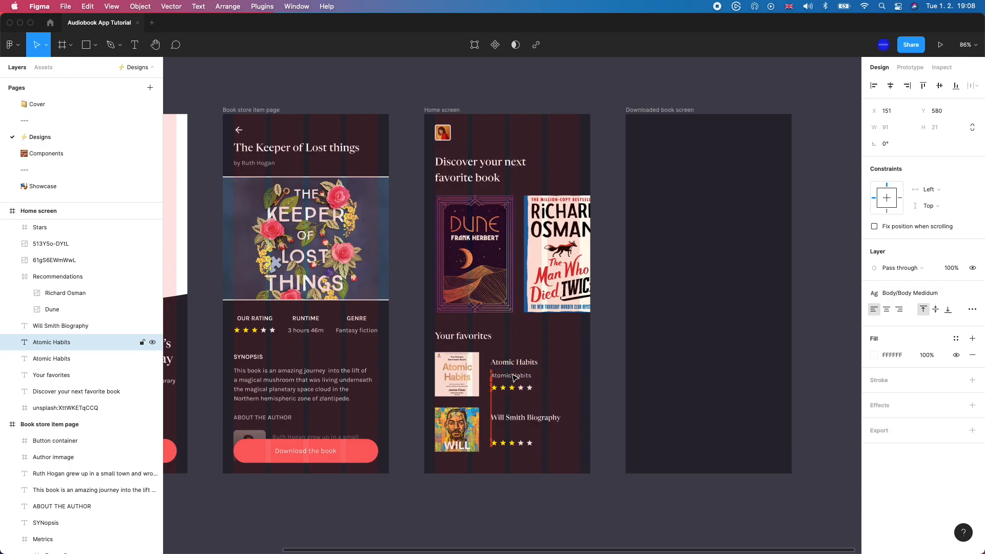
key(alt)
double_click(513, 373)
text(J)
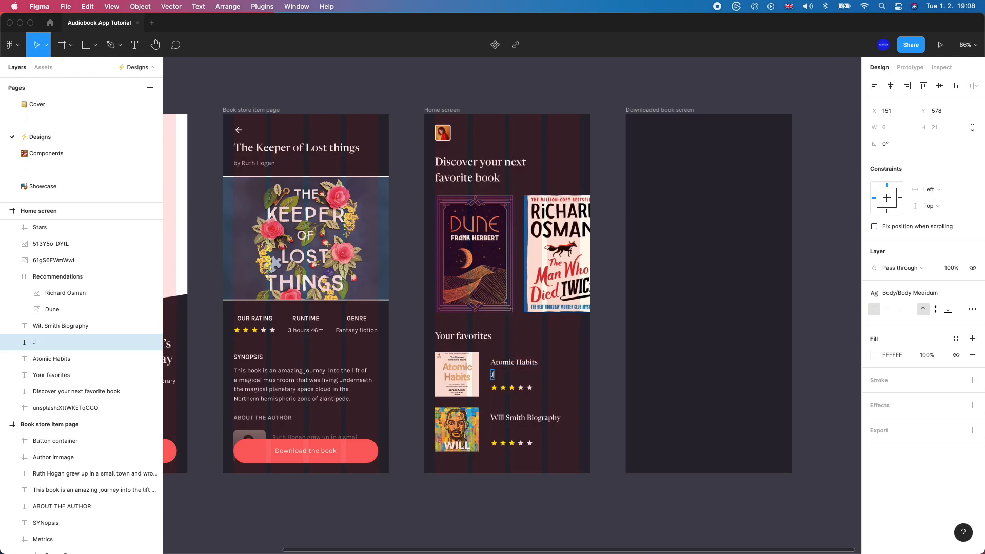
text(ames Clear)
key(Escape)
Duplicate the author line below the "Will Smith Biography" title at Y 703 and change its text to "Will Smith & Mark Manson".
key(super+d)
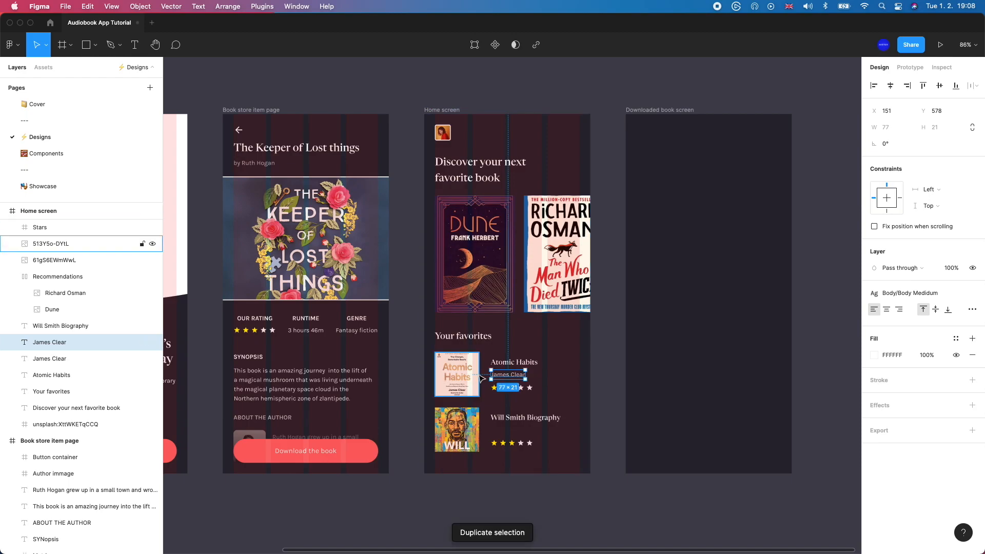
drag(502, 378, 502, 434)
key(Return)
text(Will Smith + Mark)
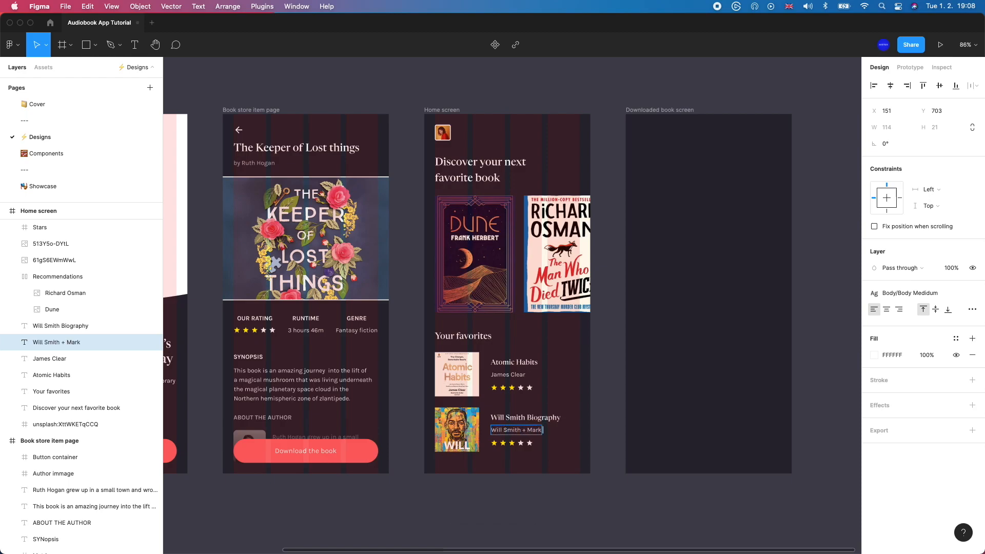
key(BackSpace)
key(BackSpace)
key(BackSpace)
key(BackSpace)
key(BackSpace)
text(& Mark Manson)
key(Escape)
Wrap the Will Smith Biography row and the Atomic Habits row each in its own frame.
drag(567, 466, 457, 410)
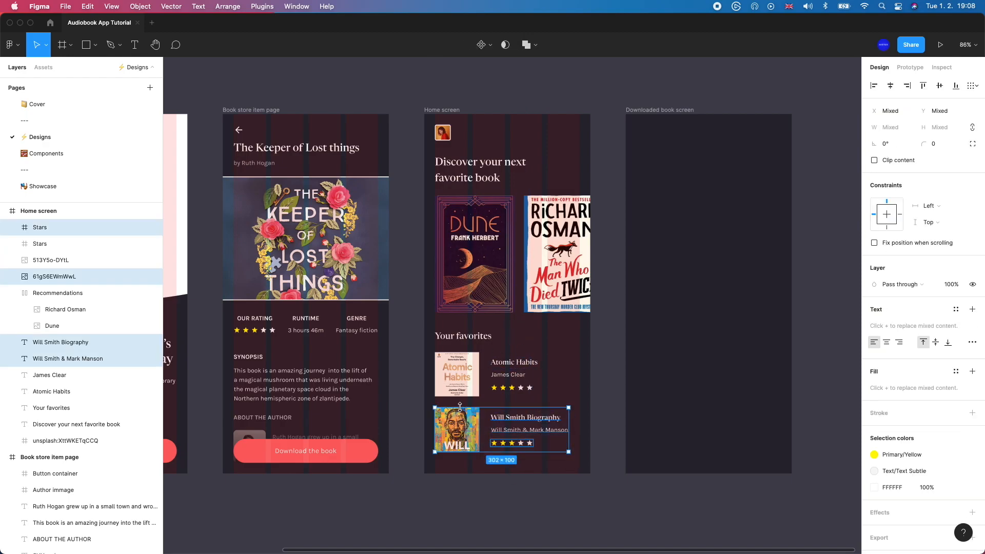
key(Return)
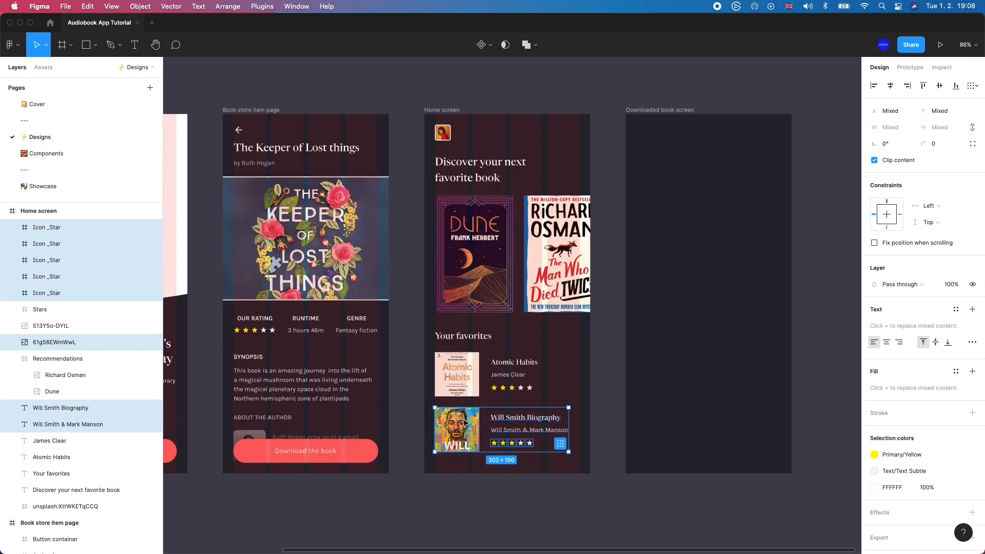
key(alt+super+g)
drag(578, 396, 444, 360)
key(alt+super+g)
Widen both favorite-book row frames to 327 px so they reach the grid's outer column edge.
drag(538, 374, 579, 374)
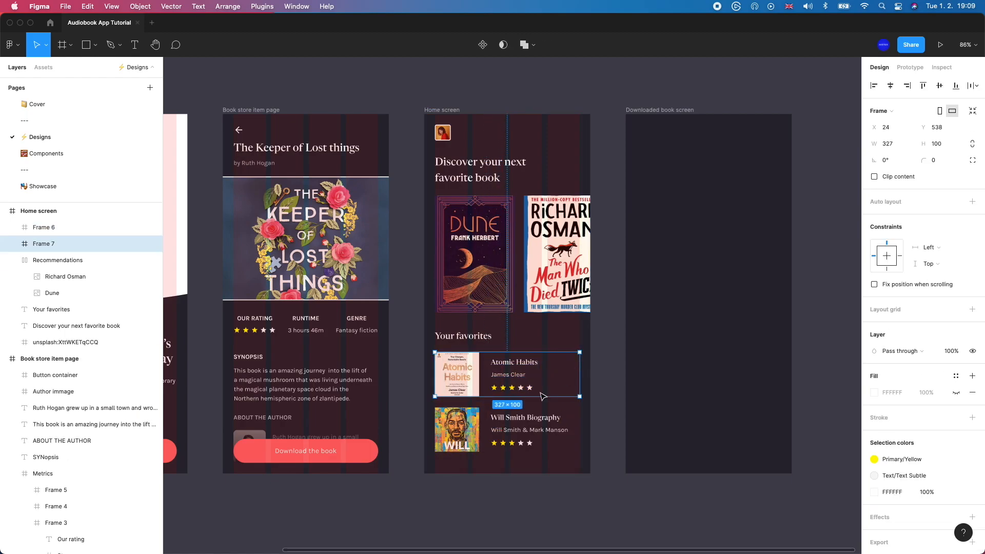
click(501, 412)
drag(568, 429, 579, 429)
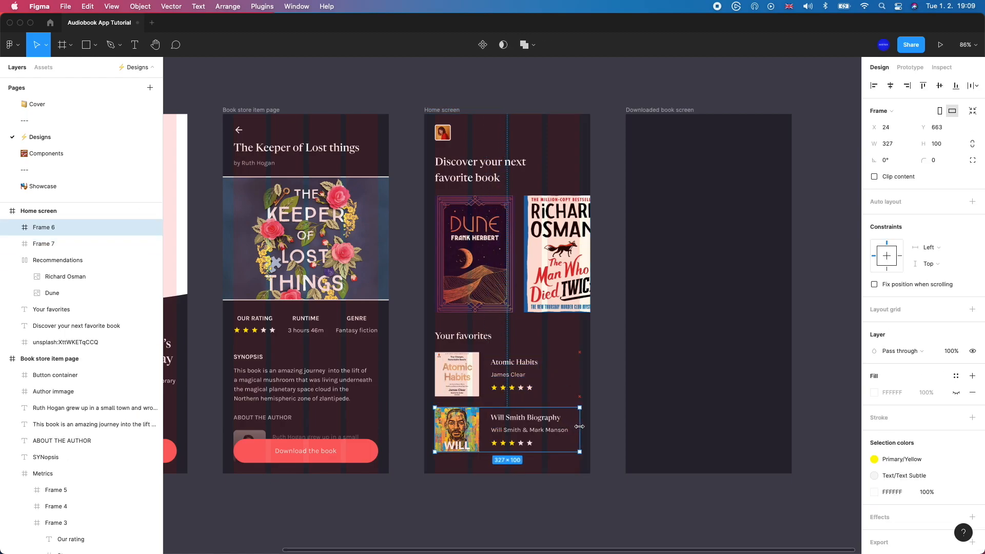
click(597, 387)
Duplicate the "James Clear" text beside the "Your favorites" heading, change it to "See more" and place it at X 291, Y 492.
scroll(590, 385, right, 1)
scroll(590, 385, up, 1)
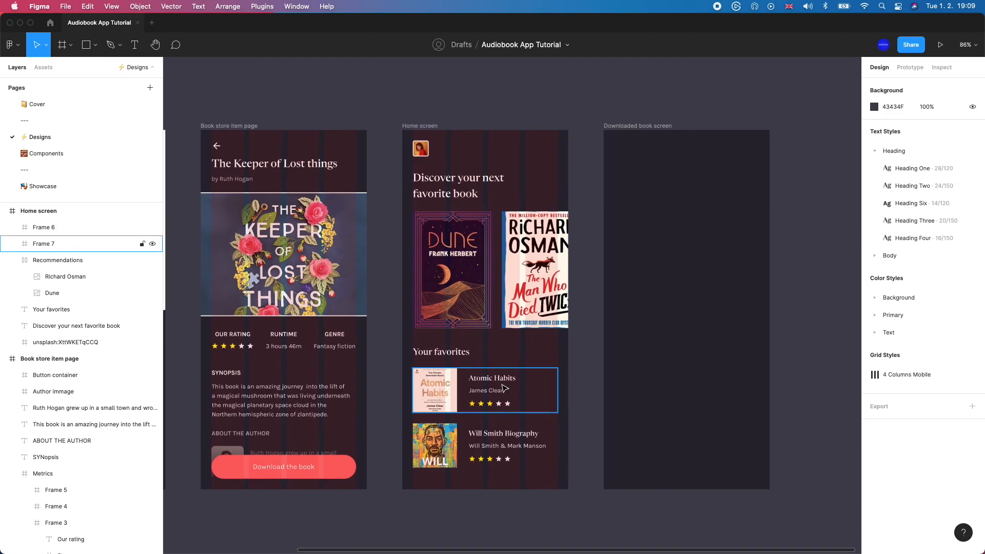
double_click(487, 396)
key(super+d)
drag(488, 396, 539, 355)
double_click(540, 354)
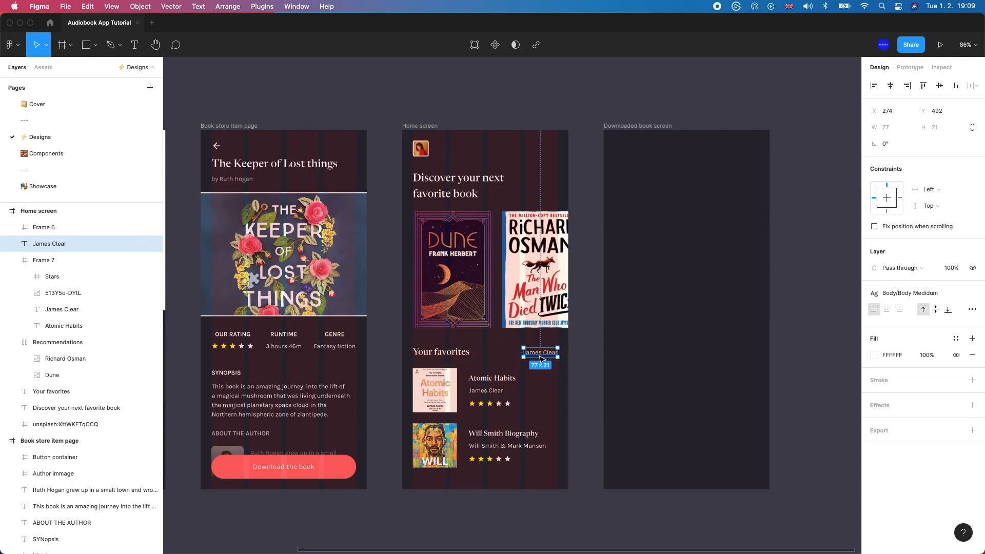
text(See more)
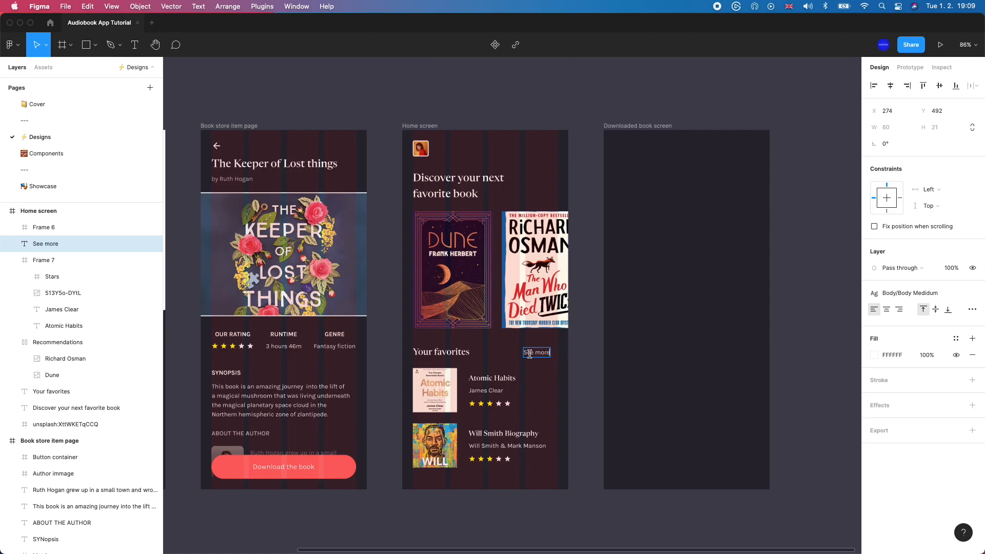
key(Escape)
drag(542, 358, 550, 361)
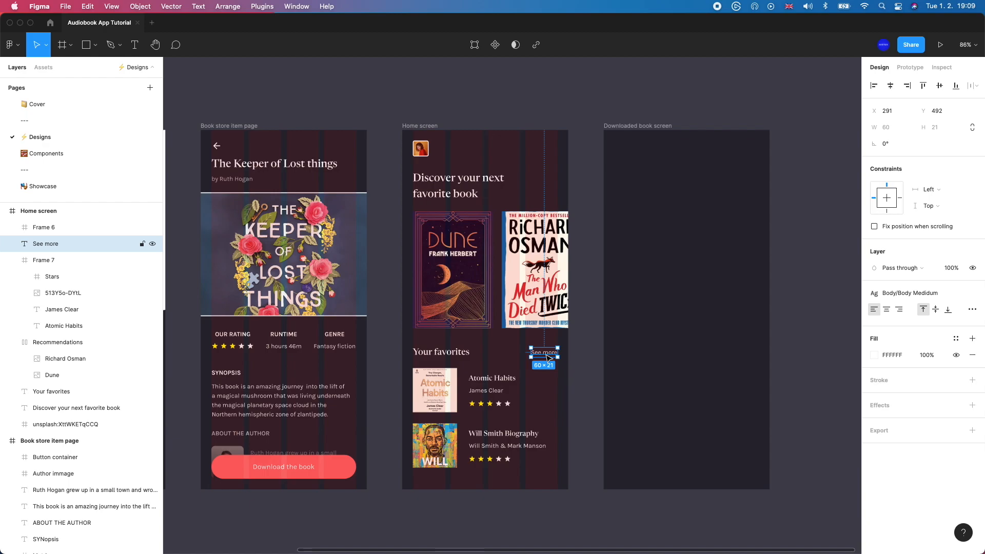
Apply the Primary Pink color style to the "See more" text.
click(955, 339)
click(880, 459)
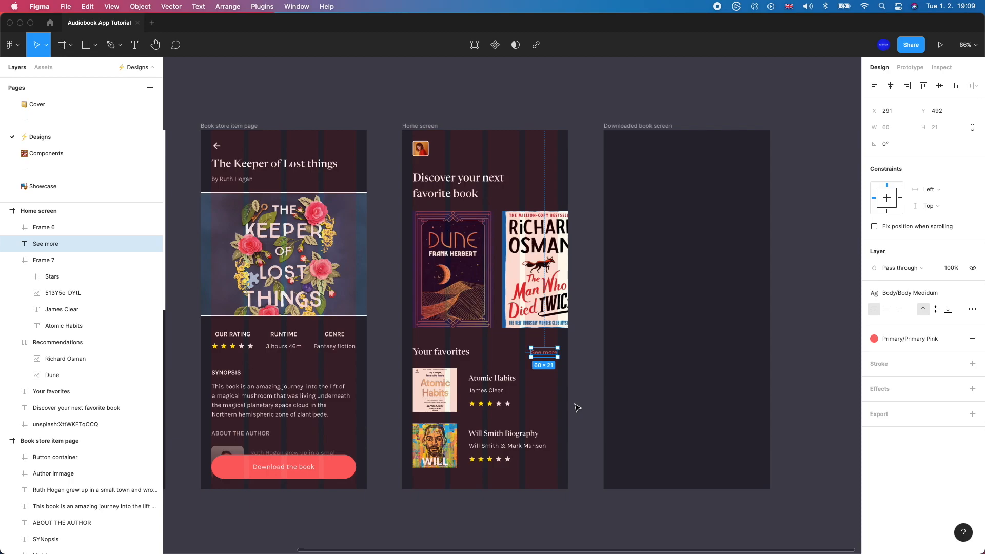
click(584, 413)
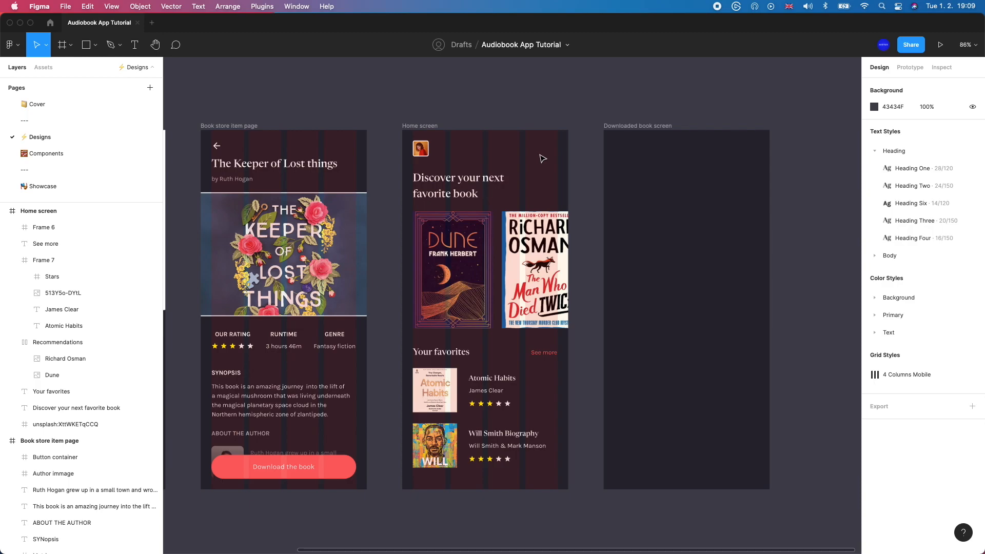
Run the Iconify plugin and open its Material Design Icons collection.
click(268, 5)
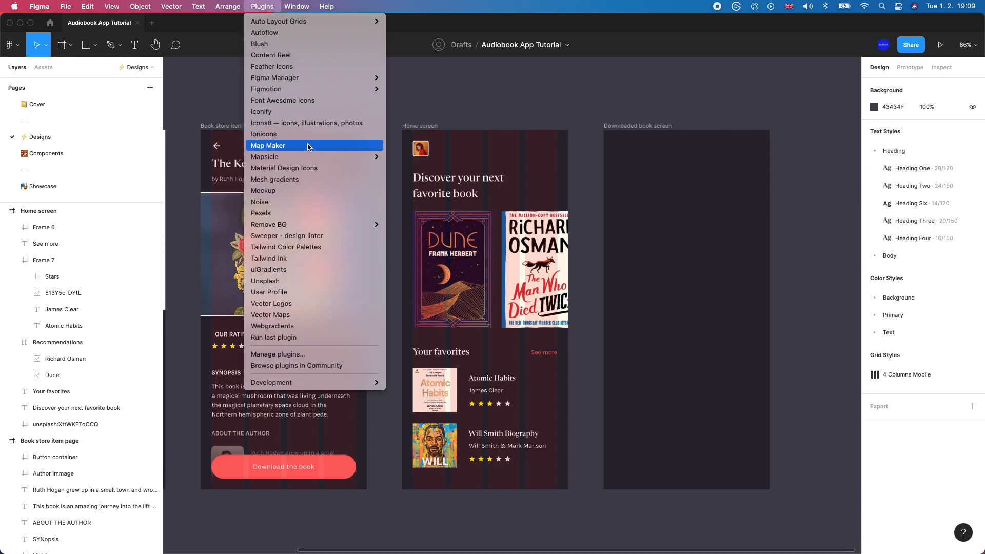
click(309, 112)
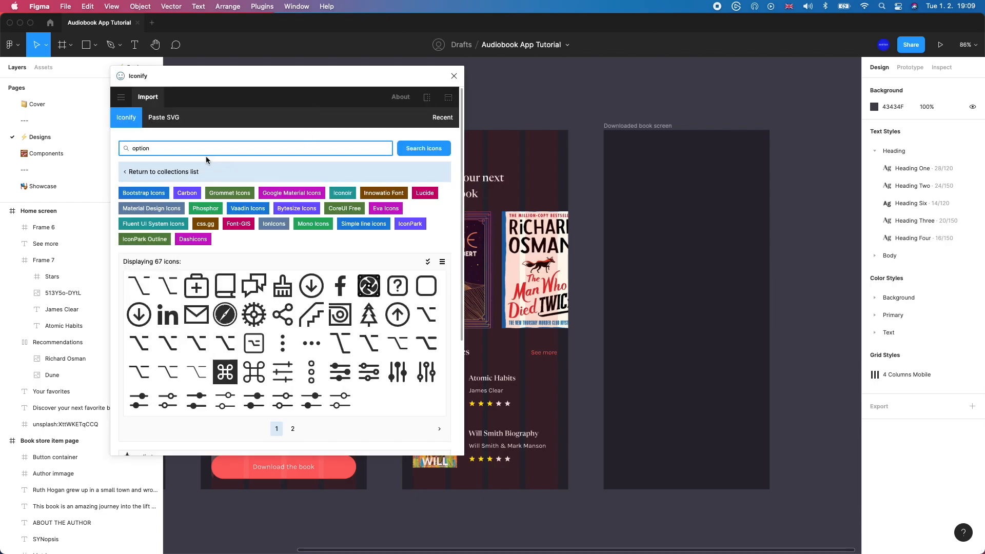
click(164, 171)
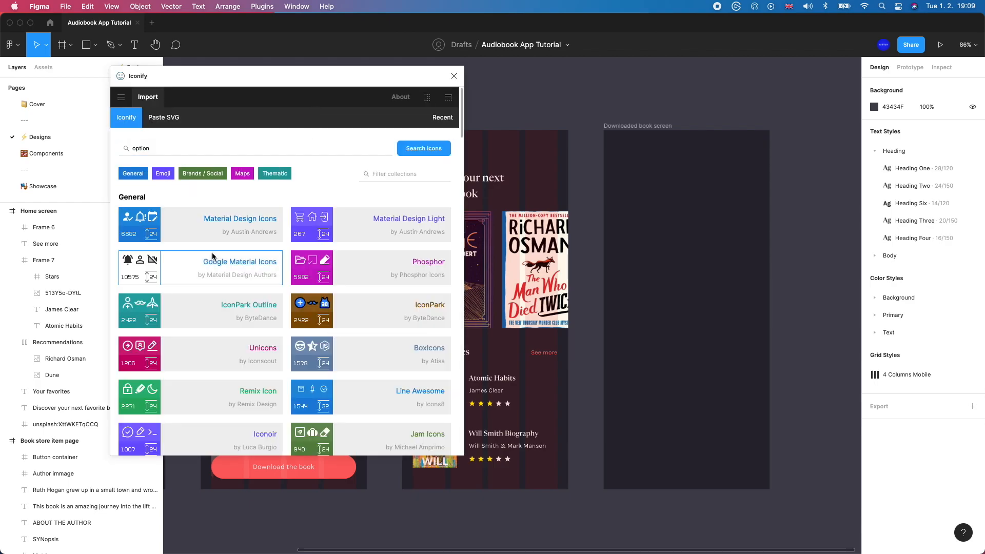
click(225, 214)
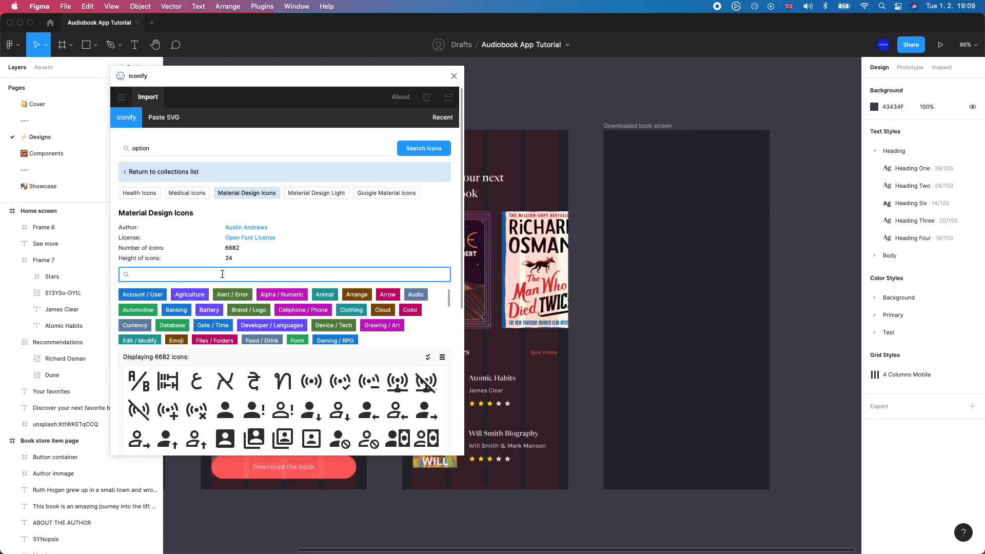
Search the Material Design Icons collection for "vertical" and look through the matching icons.
text(vertical)
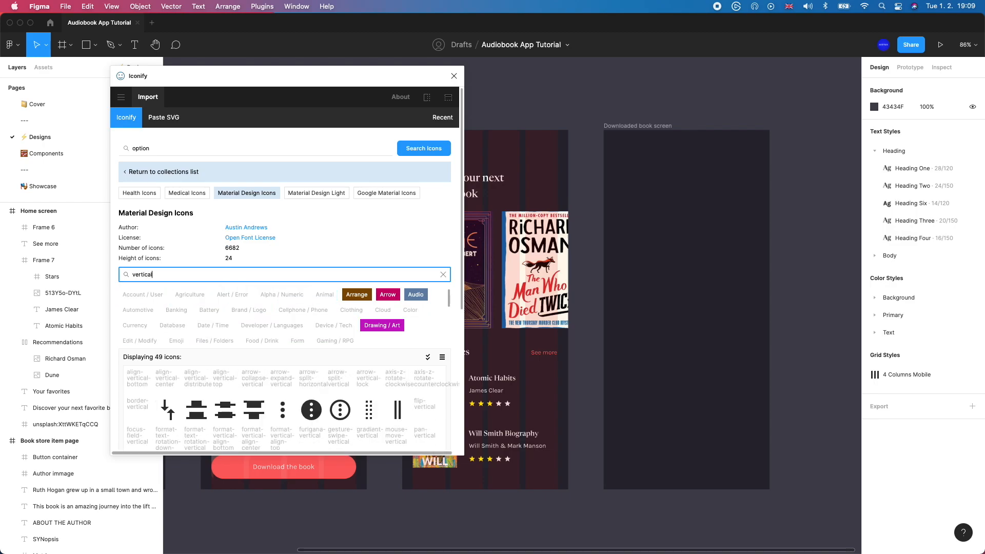
scroll(247, 406, down, 2)
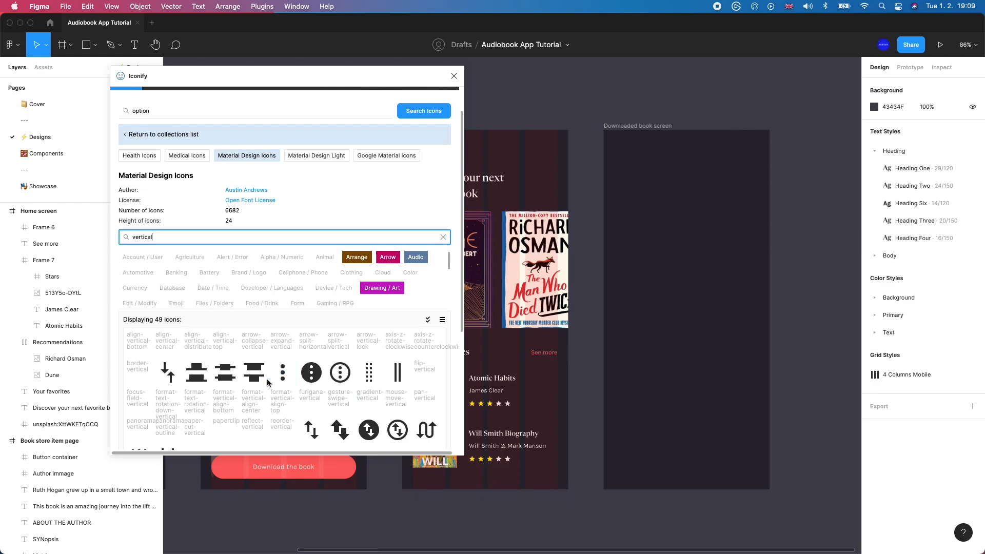
scroll(281, 379, down, 3)
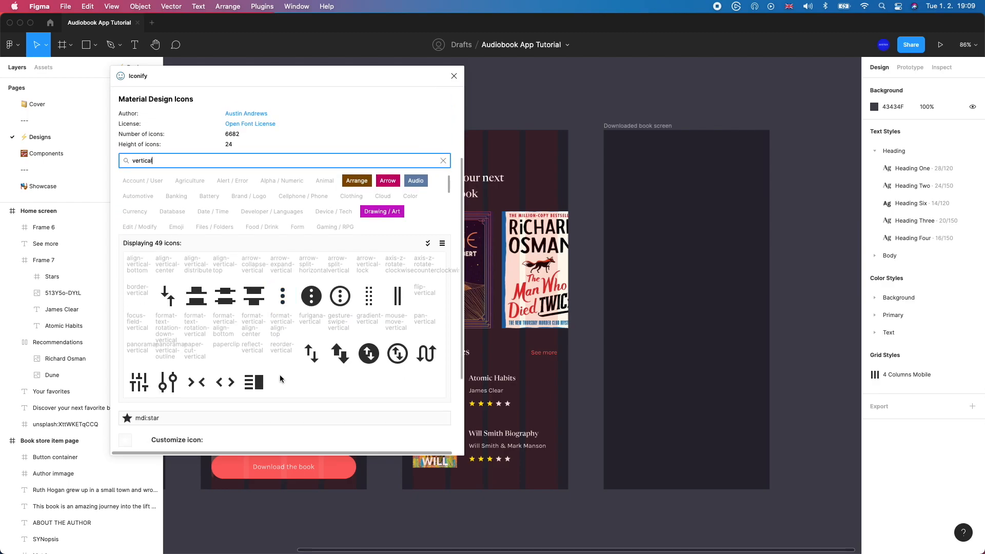
scroll(281, 379, up, 1)
scroll(282, 379, up, 1)
Search the collection for "more" and import the white dots-vertical icon at a height of 24.
double_click(163, 175)
text(more)
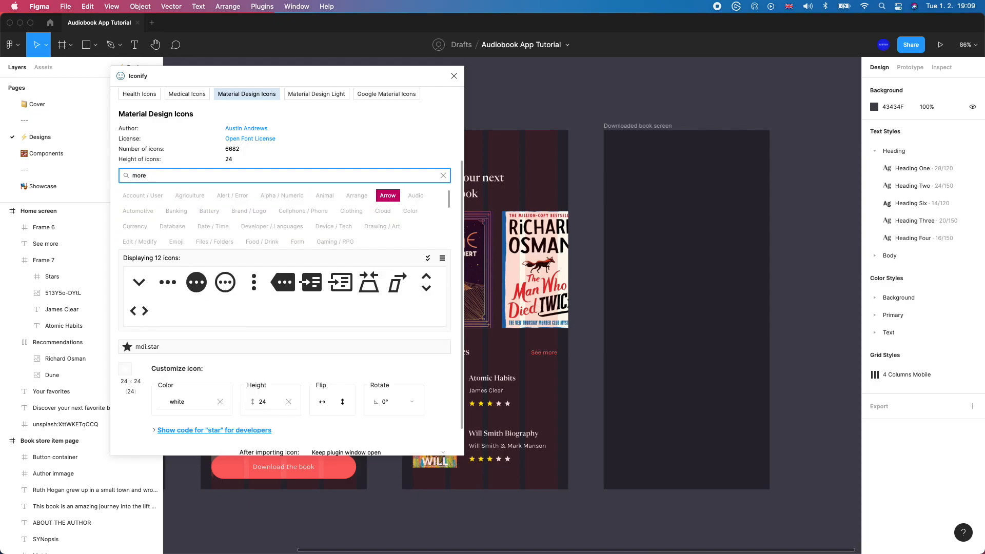
click(253, 282)
scroll(245, 290, down, 5)
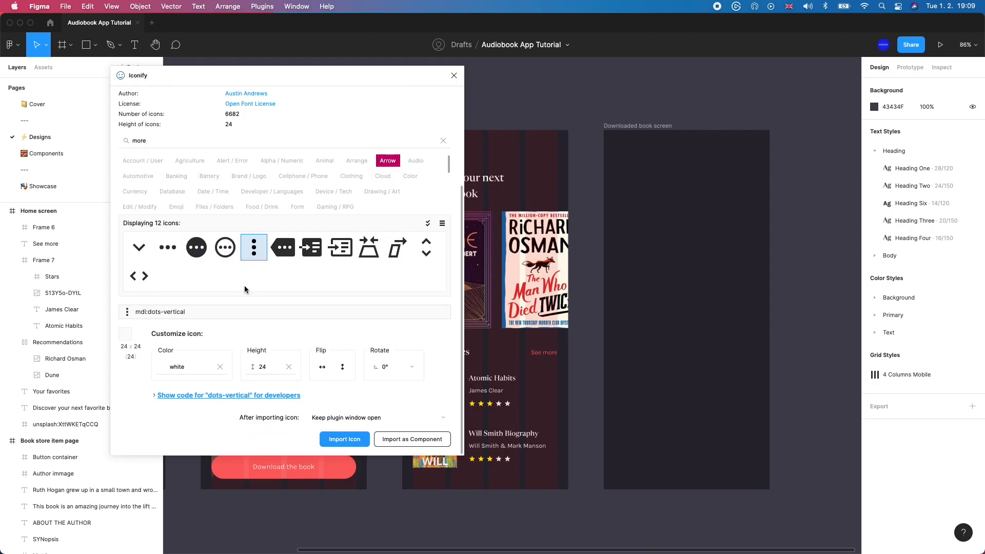
click(359, 434)
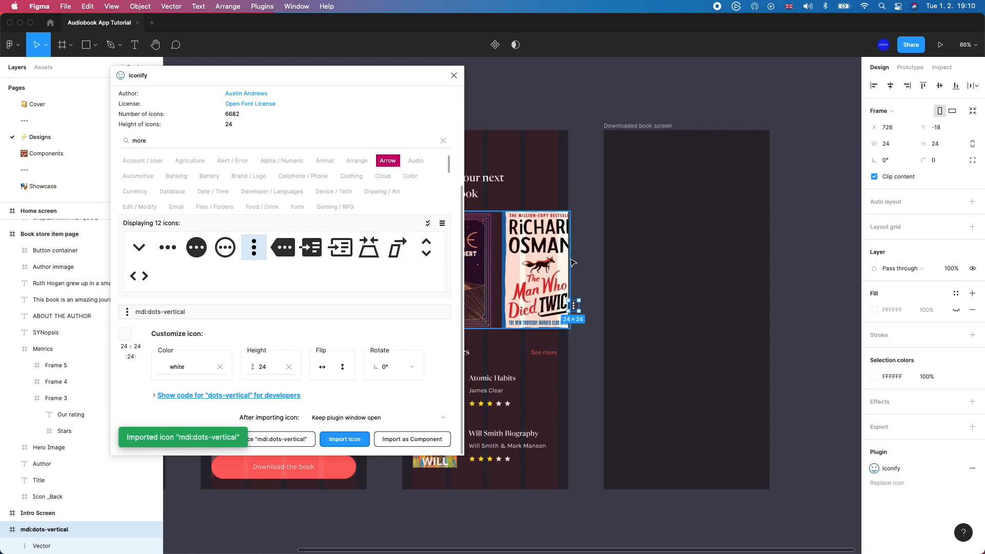
Search the Material Design Icons collection for "search" and import the white magnify icon at a height of 24.
scroll(223, 327, up, 3)
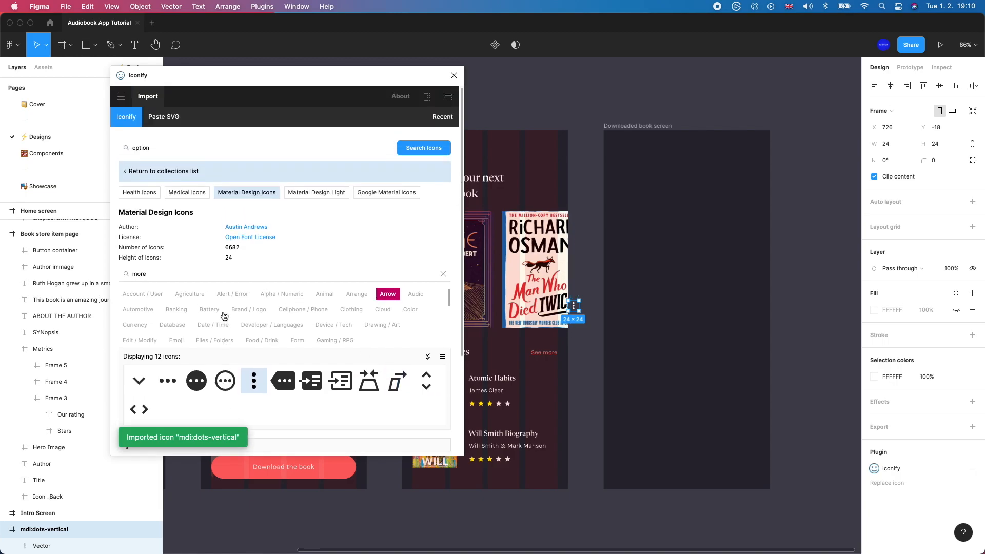
click(192, 147)
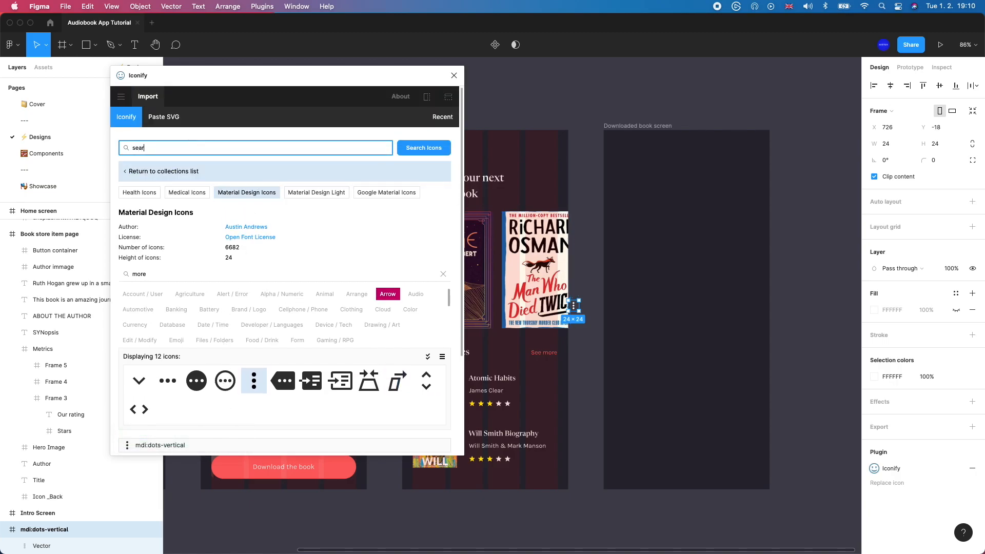
double_click(162, 273)
text(search\)
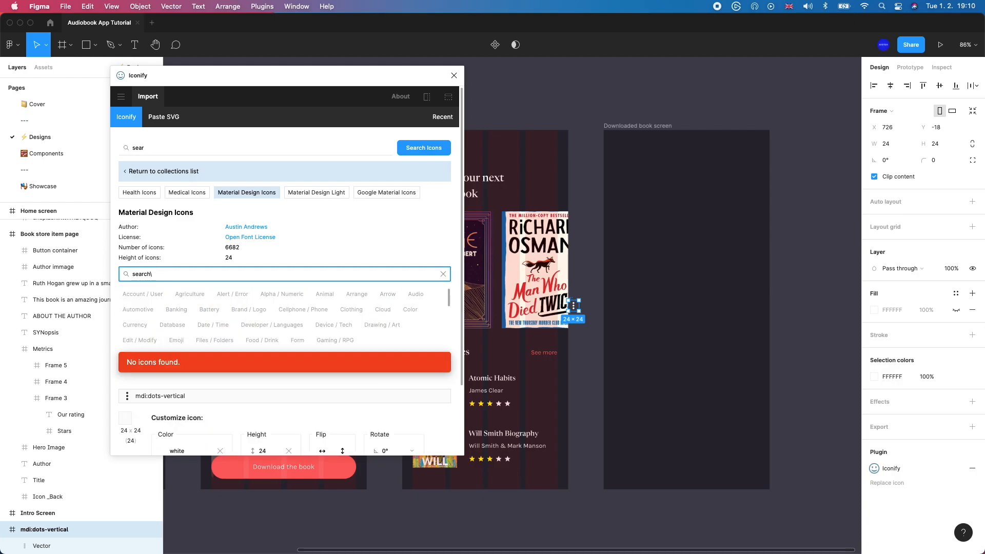
key(BackSpace)
scroll(221, 405, down, 3)
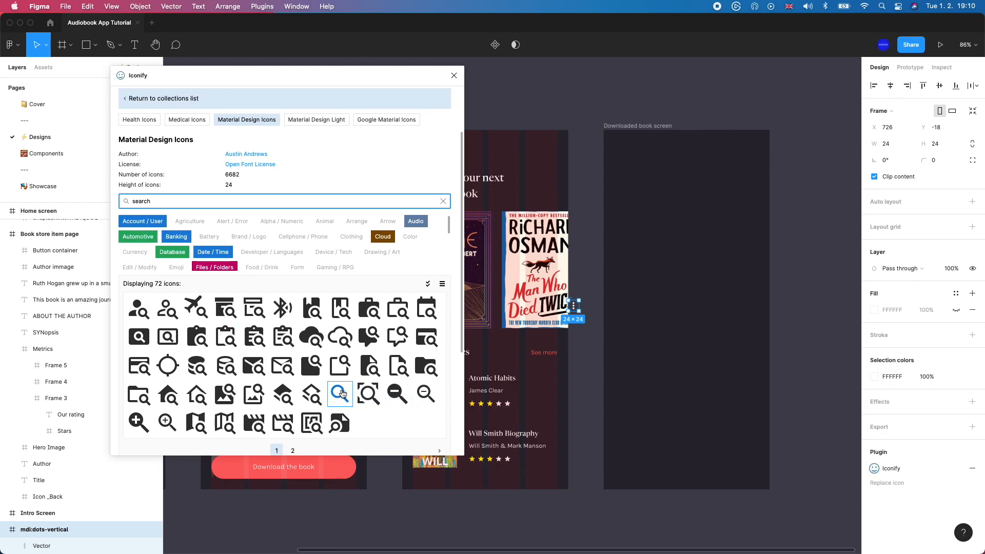
click(342, 393)
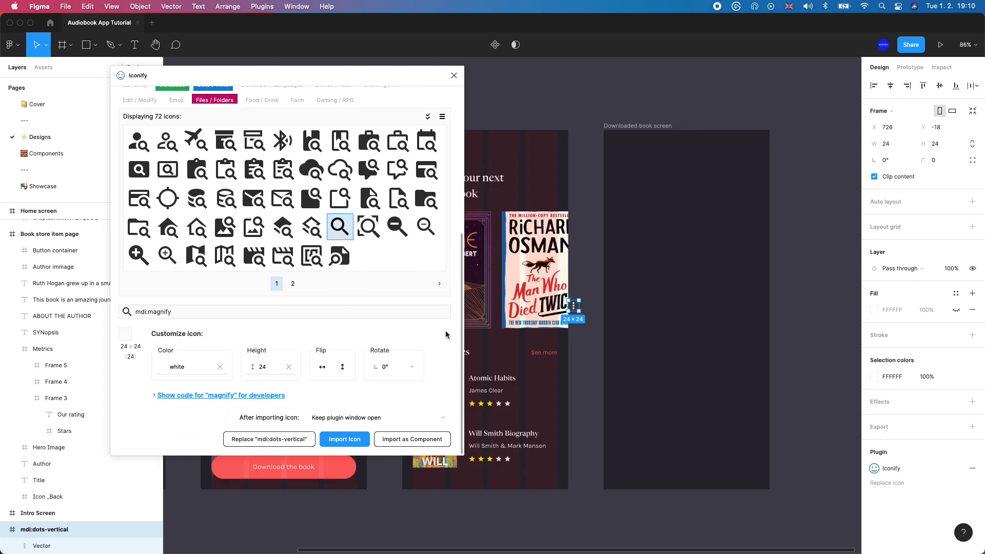
click(357, 443)
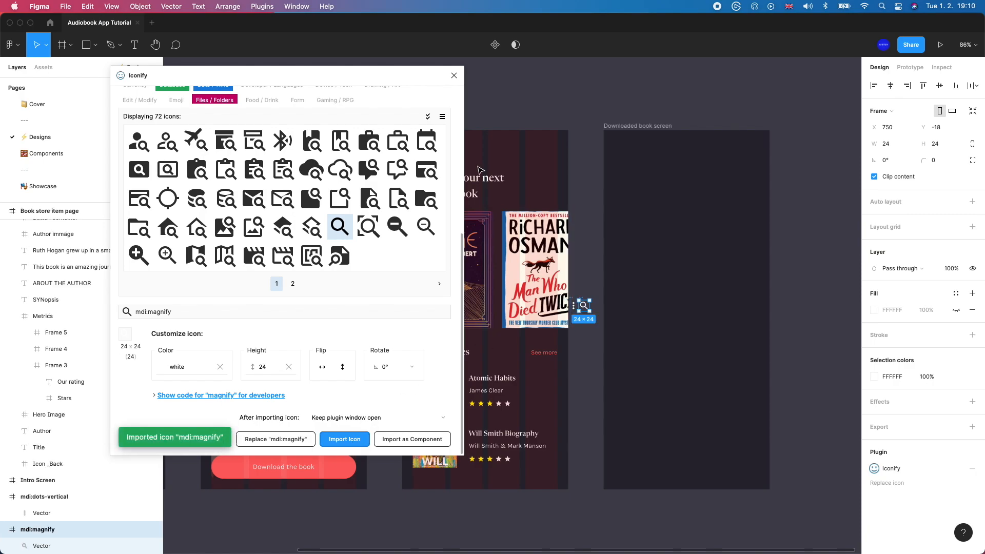
Close the Iconify plugin and delete the imported magnify icon.
click(454, 74)
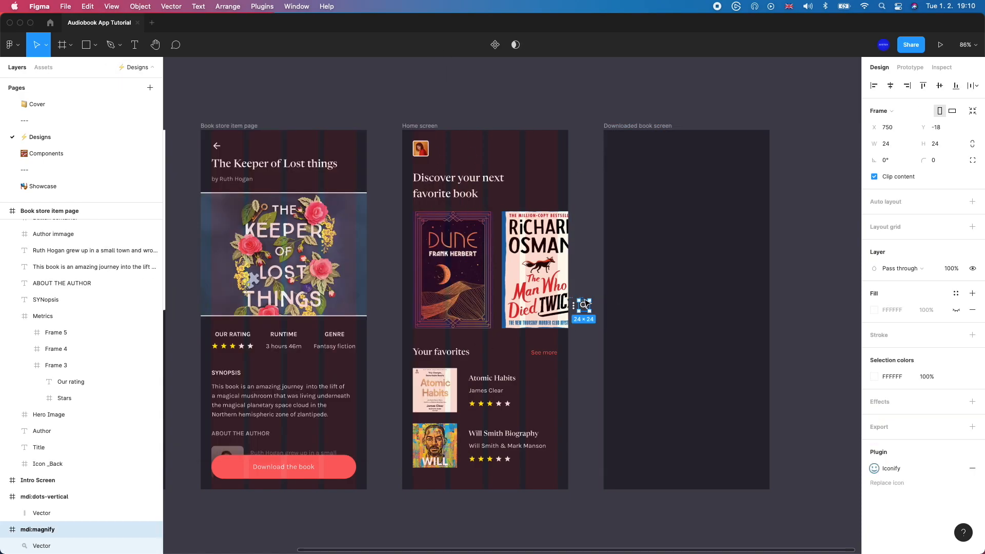
drag(585, 305, 586, 310)
key(Delete)
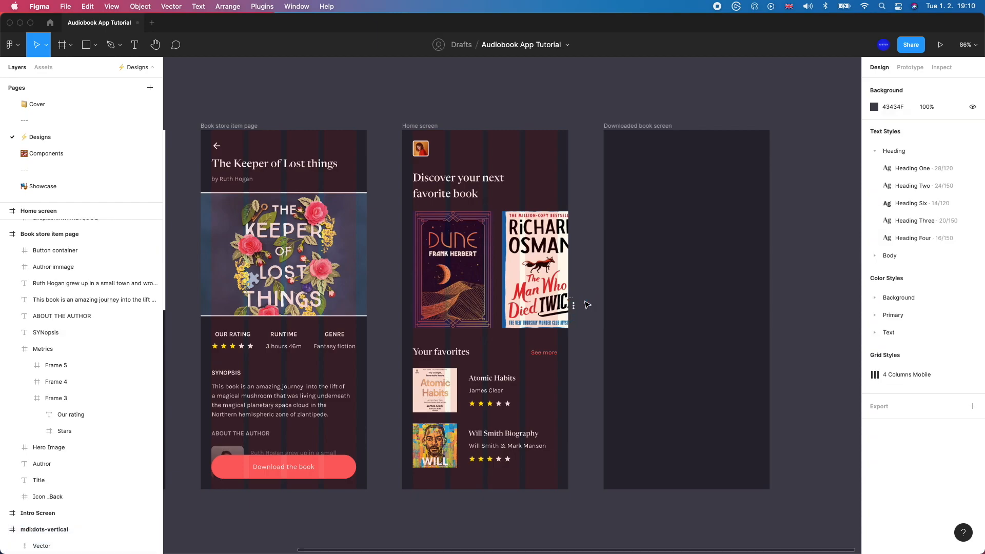
Run the Iconify plugin and search the Material Design Icons collection for "notificat".
click(228, 6)
mouse_move(262, 6)
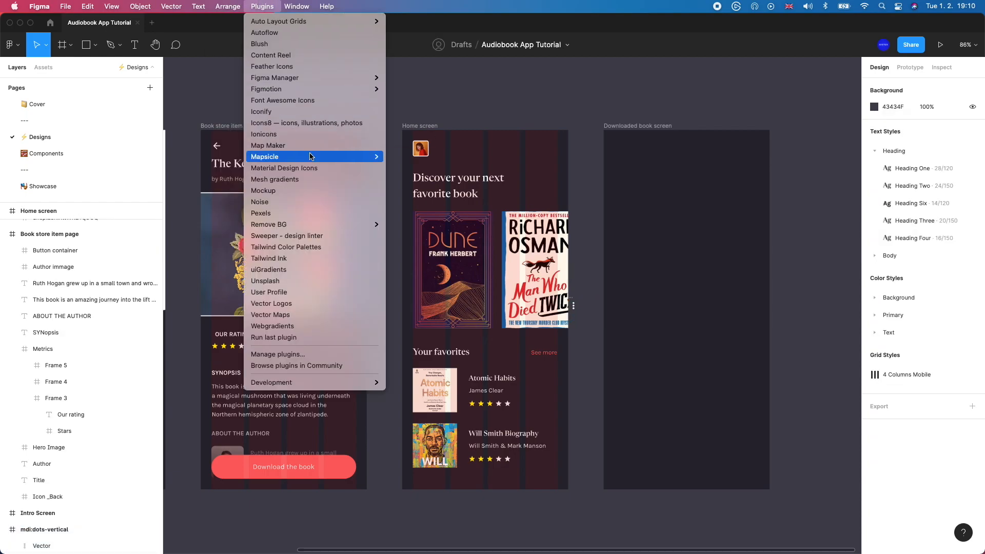
click(316, 113)
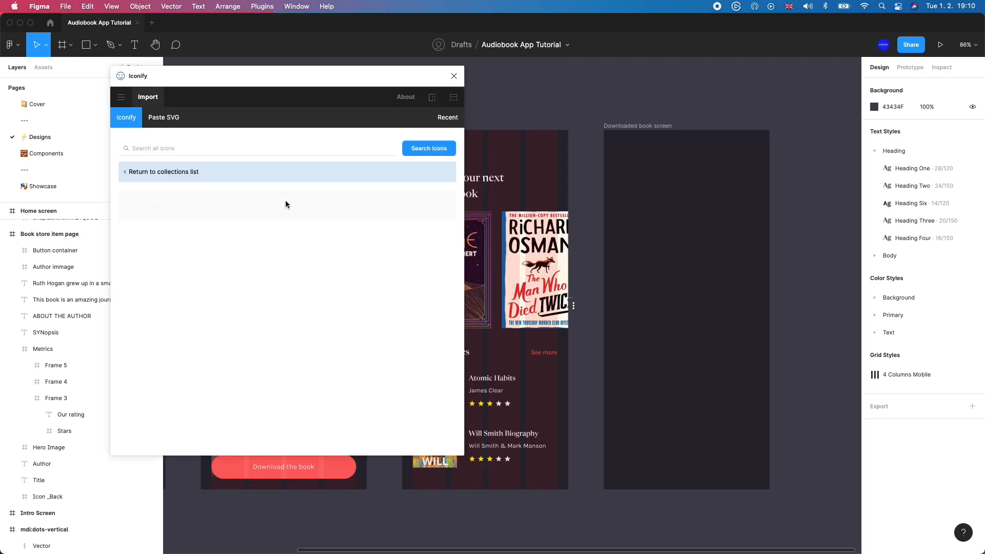
key(super+a)
text(notifi)
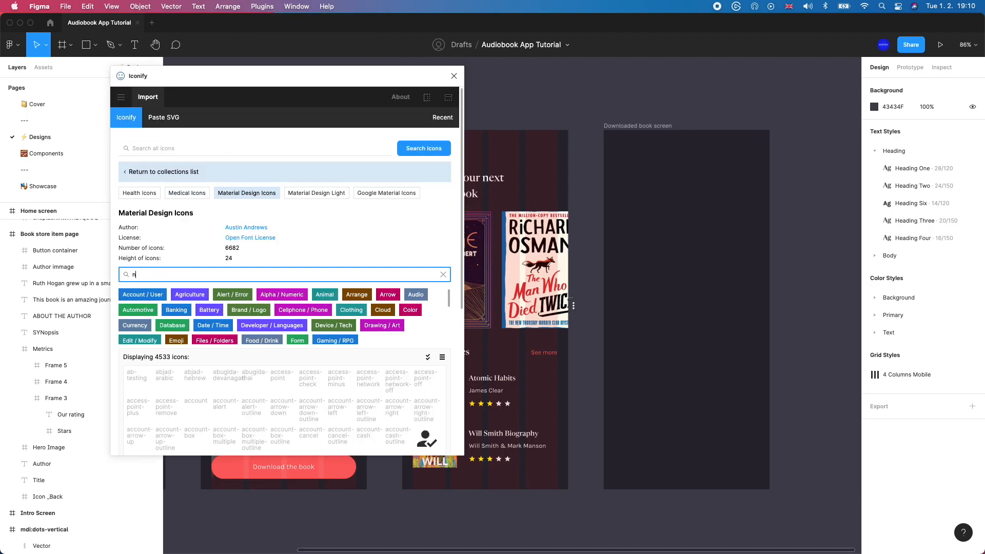
Import the white bell-outline icon at a height of 24 and close the plugin.
click(254, 381)
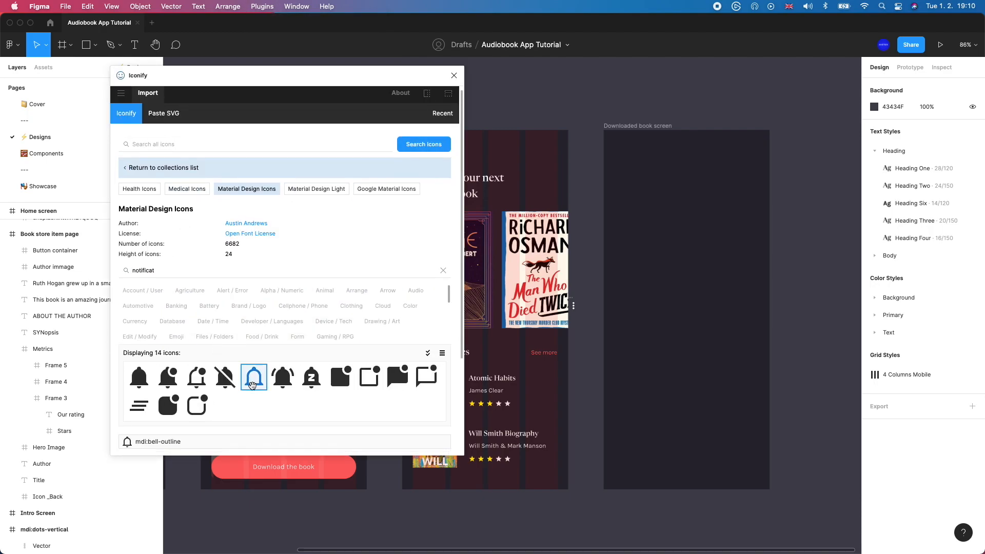
scroll(285, 359, down, 3)
click(345, 439)
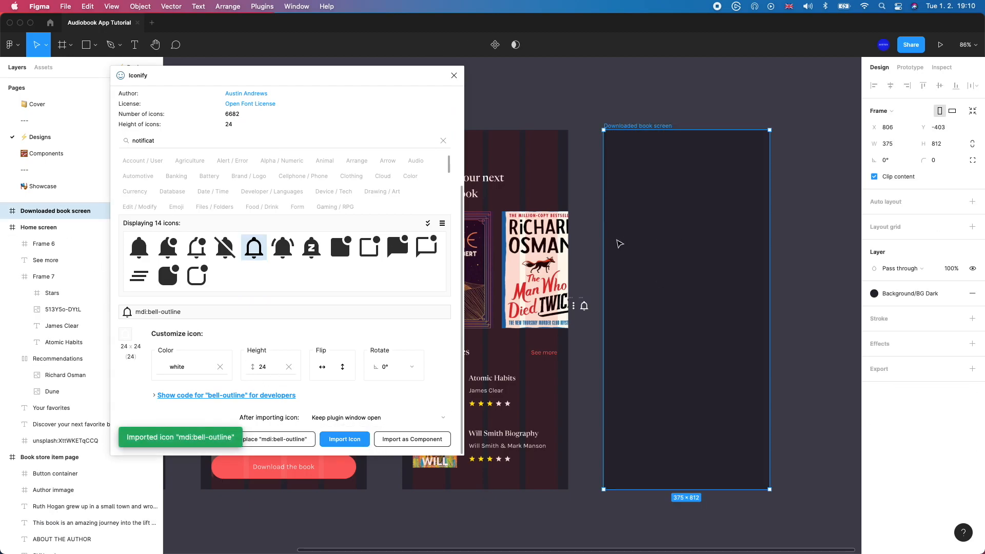
click(636, 239)
click(453, 75)
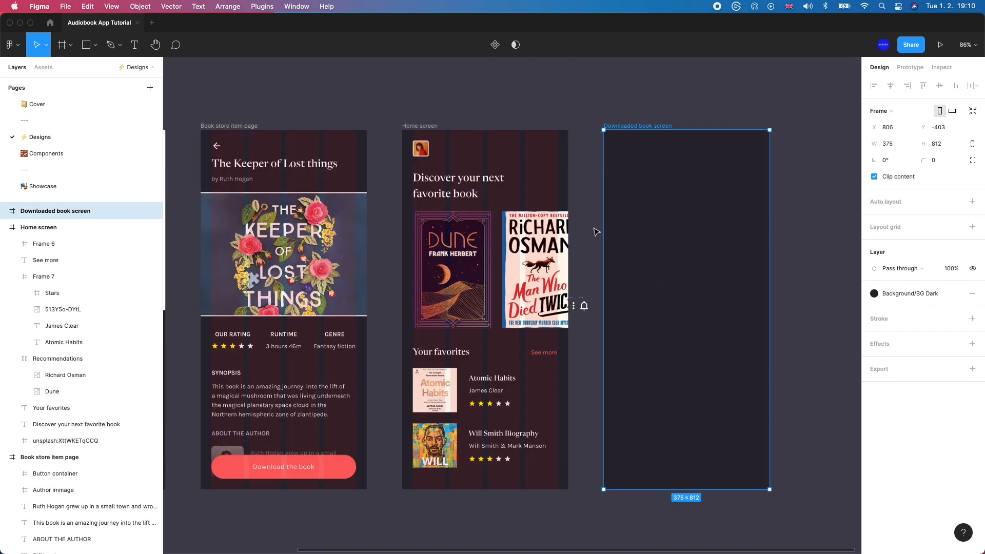
Move the bell and dots-vertical icons side by side into the Home screen's header, opposite the profile picture.
click(590, 284)
drag(583, 305, 536, 149)
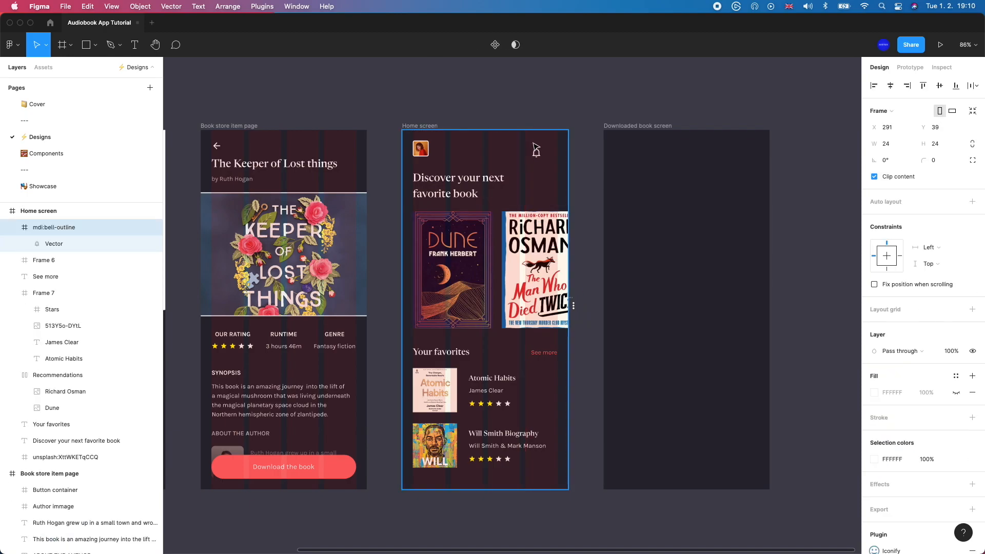
click(573, 301)
click(579, 301)
drag(574, 306, 552, 152)
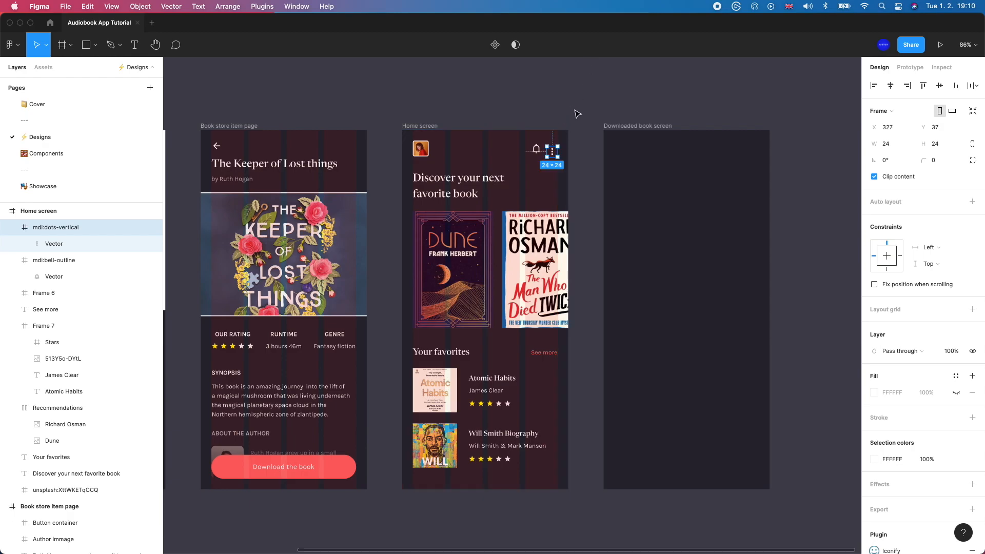
Place a copy of the dots-vertical icon at X 327, Y 24 in the header and delete the original.
scroll(573, 117, up, 5)
click(453, 223)
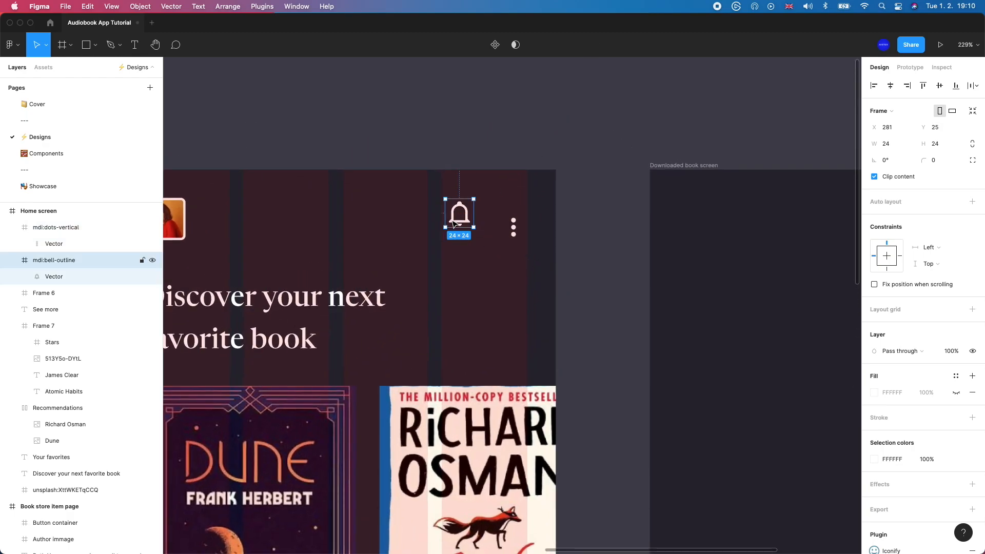
key(alt)
drag(514, 229, 512, 213)
key(alt)
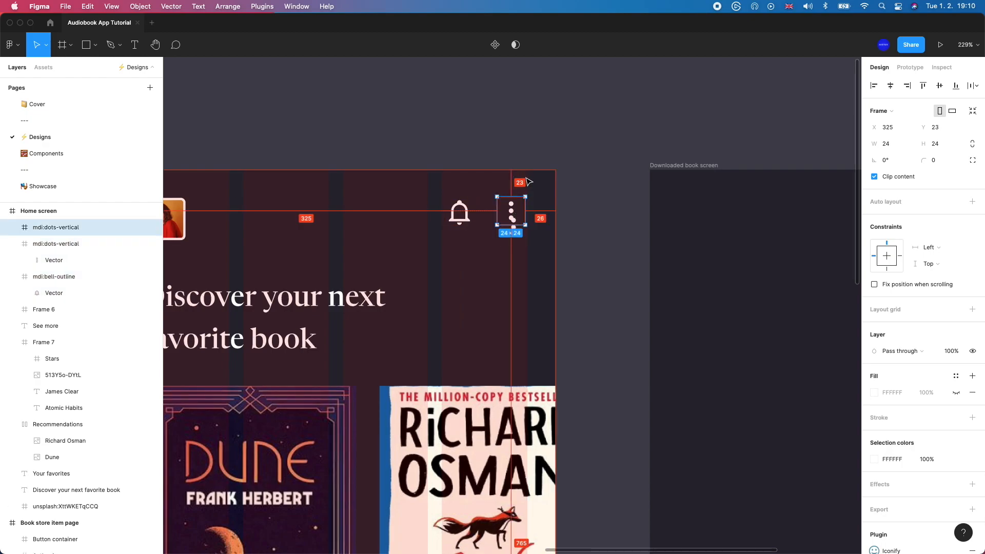
key(Down)
key(Right)
key(Right)
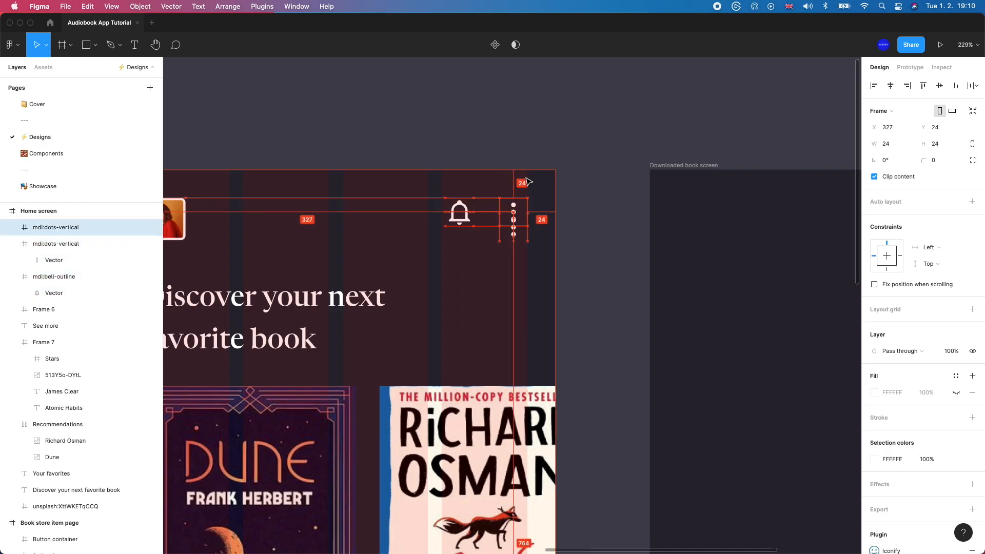
drag(515, 230, 517, 273)
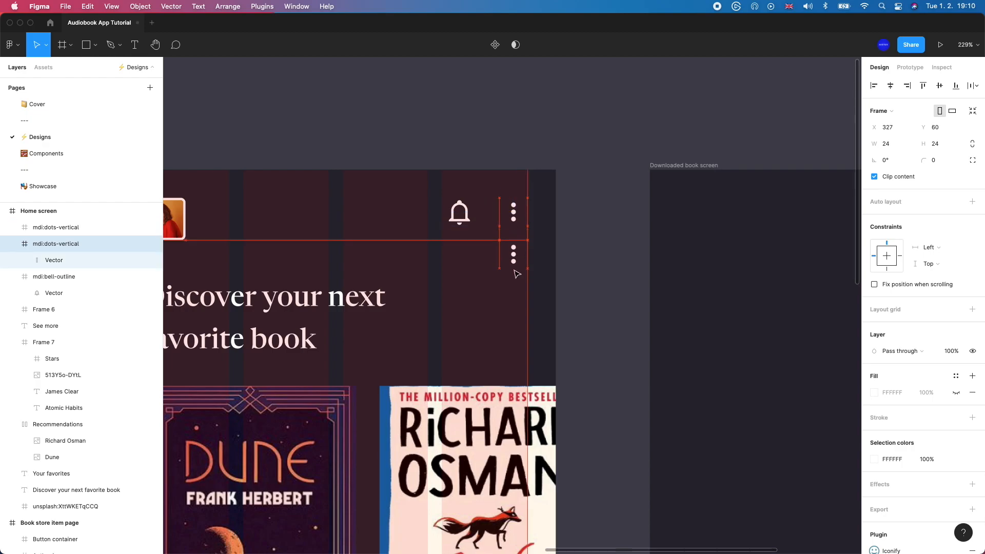
key(Delete)
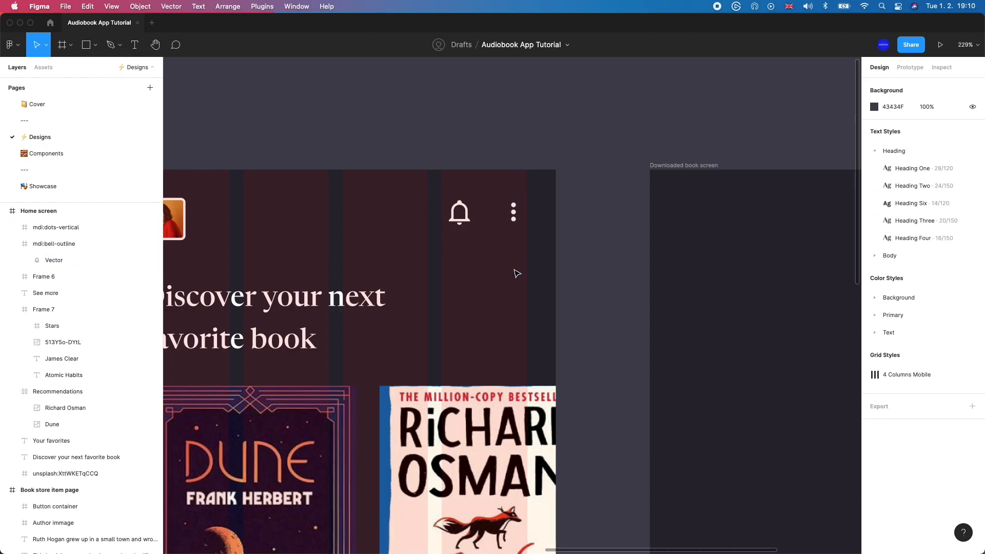
Position the bell icon at Y 24 with a 16 px gap to the dots-vertical icon.
click(513, 212)
click(458, 215)
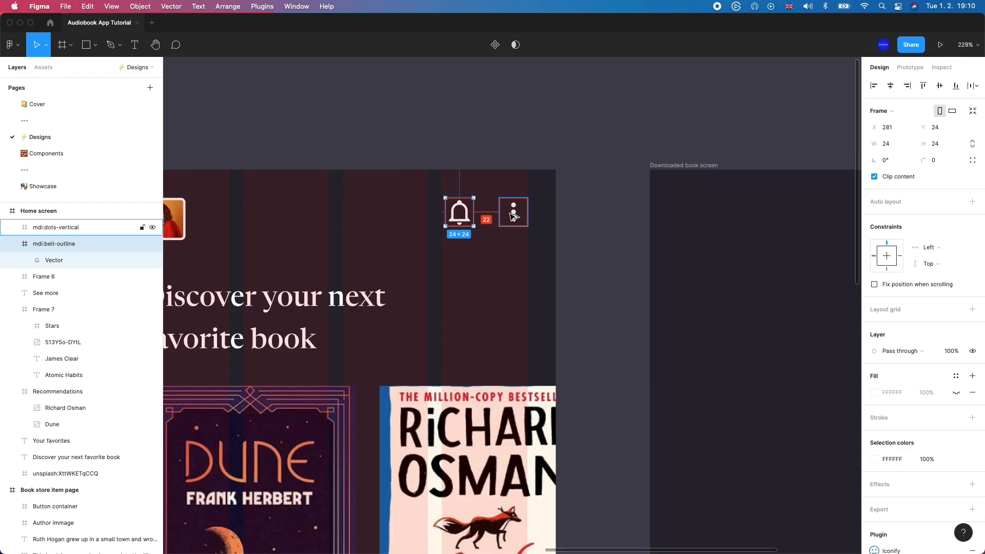
key(shift+Right)
key(Up)
key(Up)
key(Up)
key(Right)
key(Right)
key(Down)
key(Down)
key(Down)
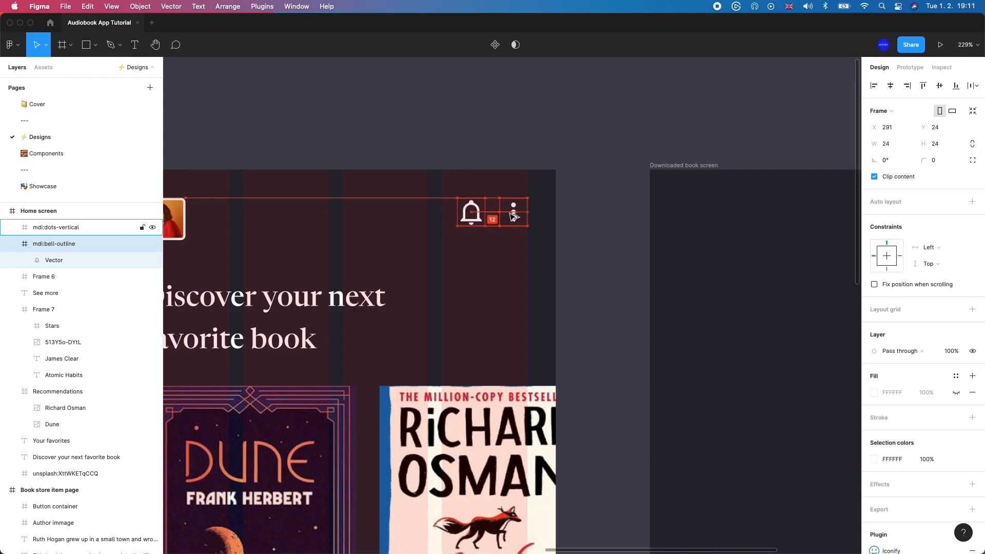
key(Left)
key(Left)
key(Left)
key(Left)
key(Left)
key(Left)
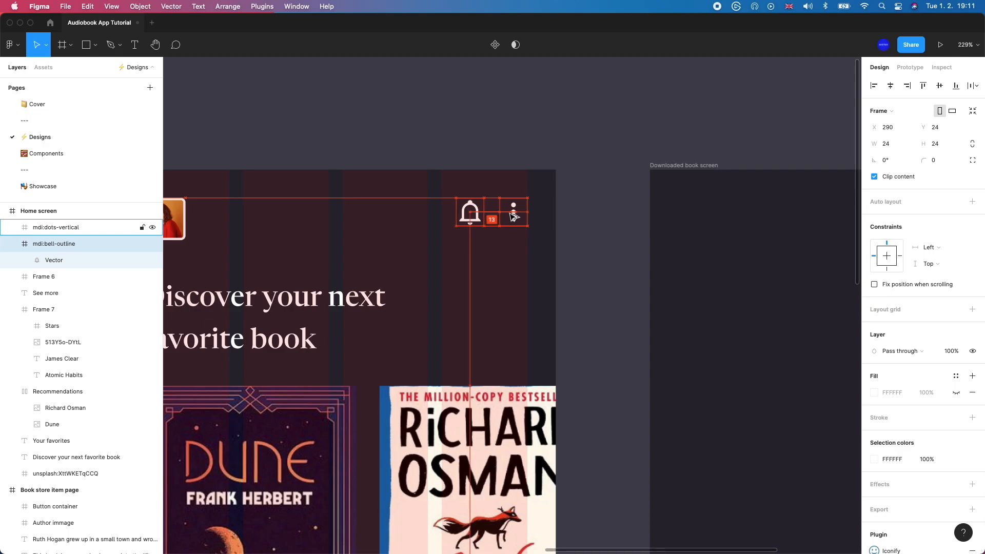
click(518, 271)
Try the Text Subtle color style on the bell and dots icons, and replace it with Text Dark.
scroll(518, 271, down, 5)
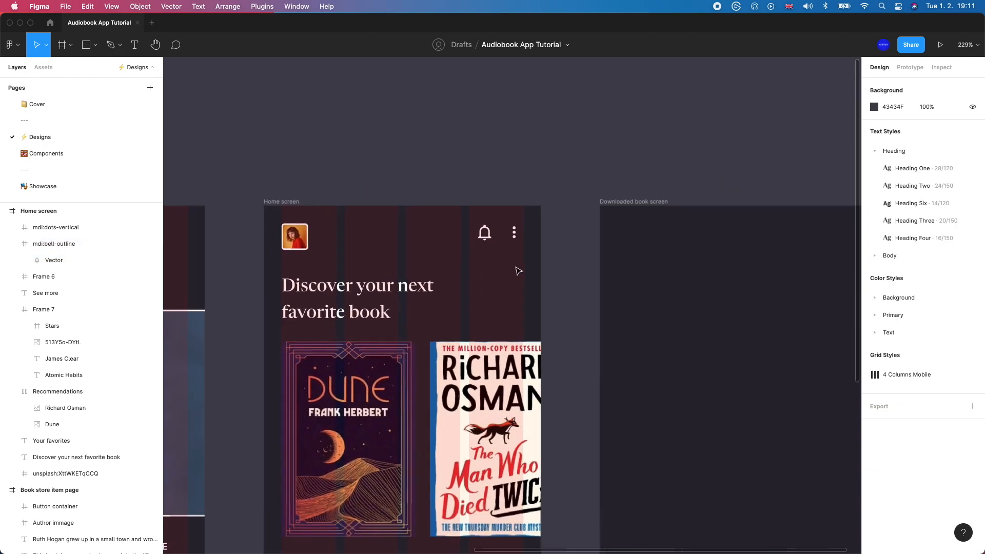
scroll(517, 271, down, 4)
scroll(518, 271, up, 3)
scroll(517, 271, right, 2)
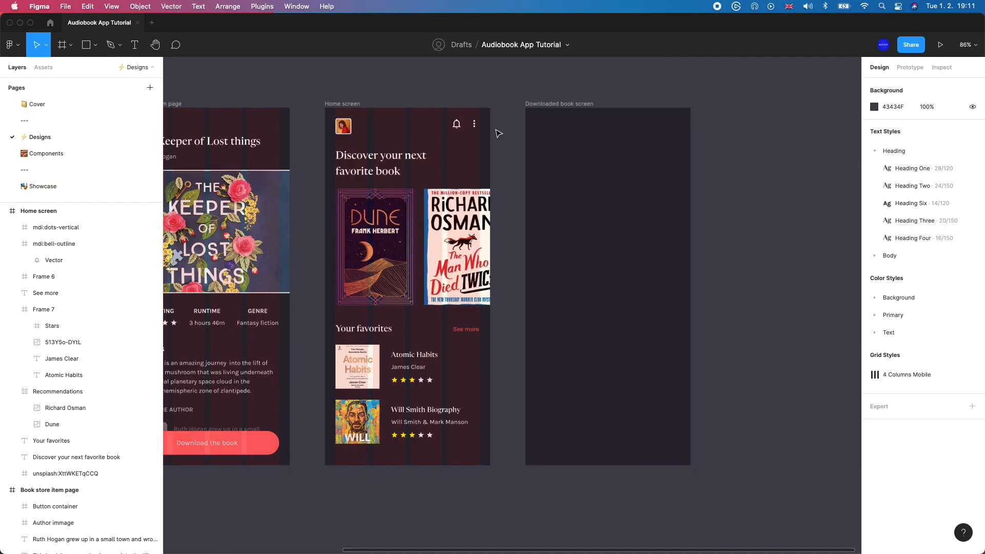
drag(498, 133, 447, 119)
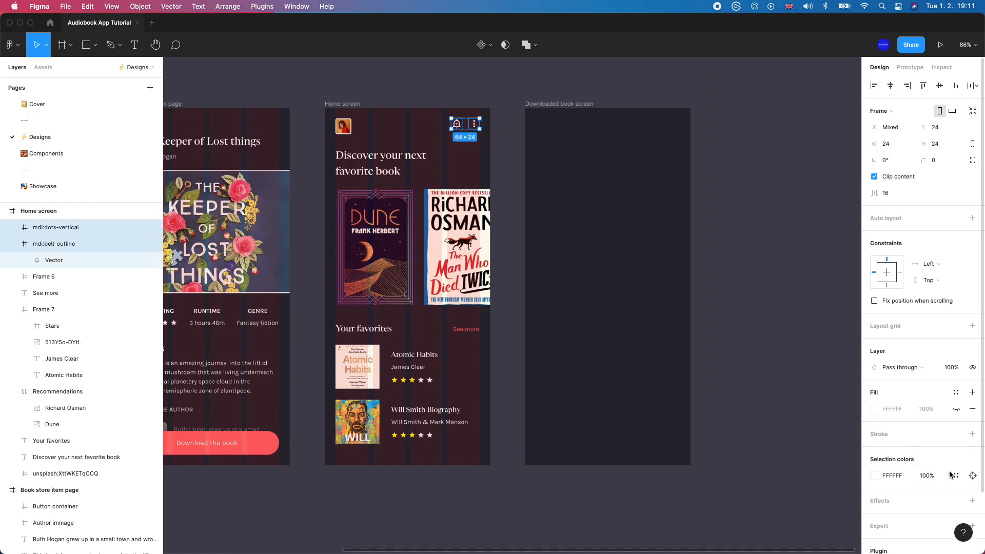
click(955, 475)
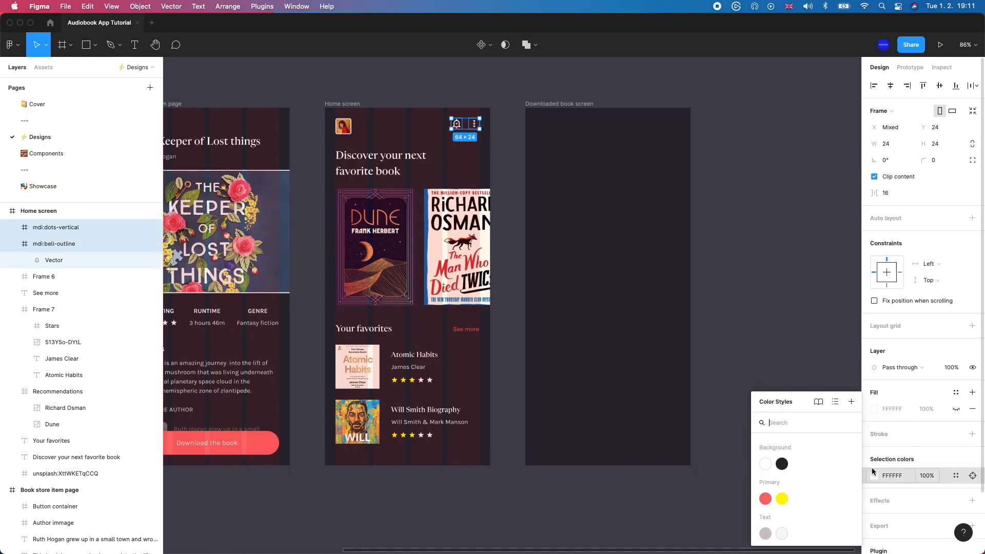
click(782, 535)
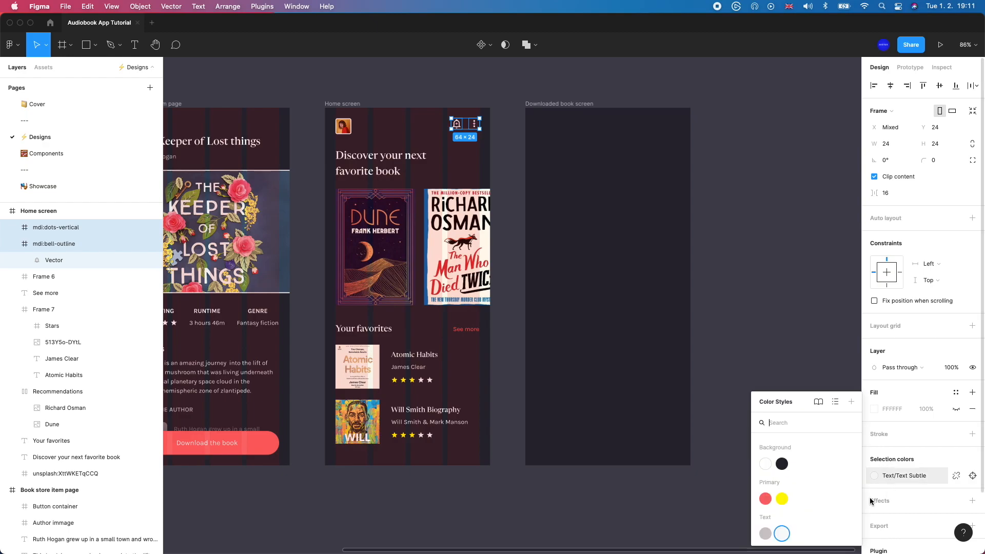
click(765, 534)
click(769, 530)
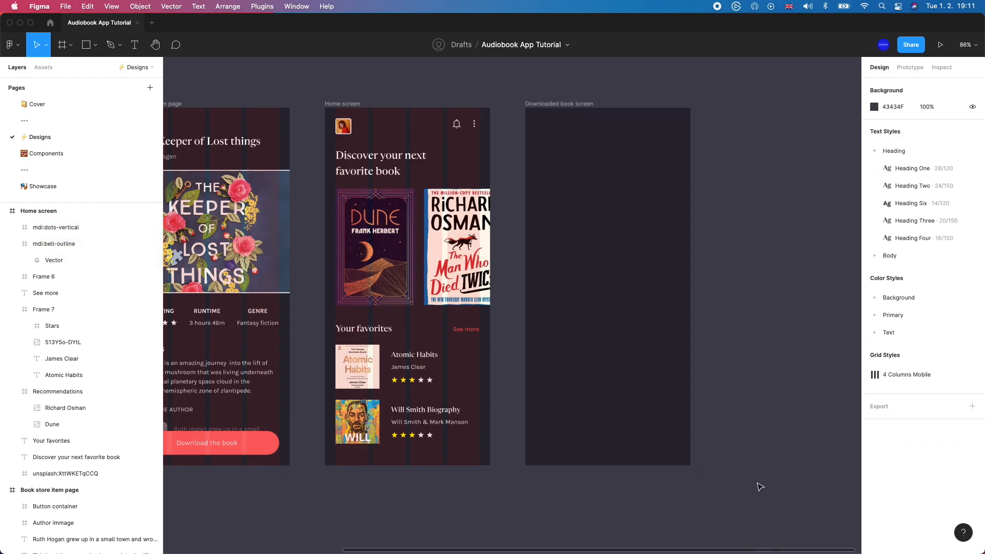
Hide the layout grids on the screen designs.
click(369, 105)
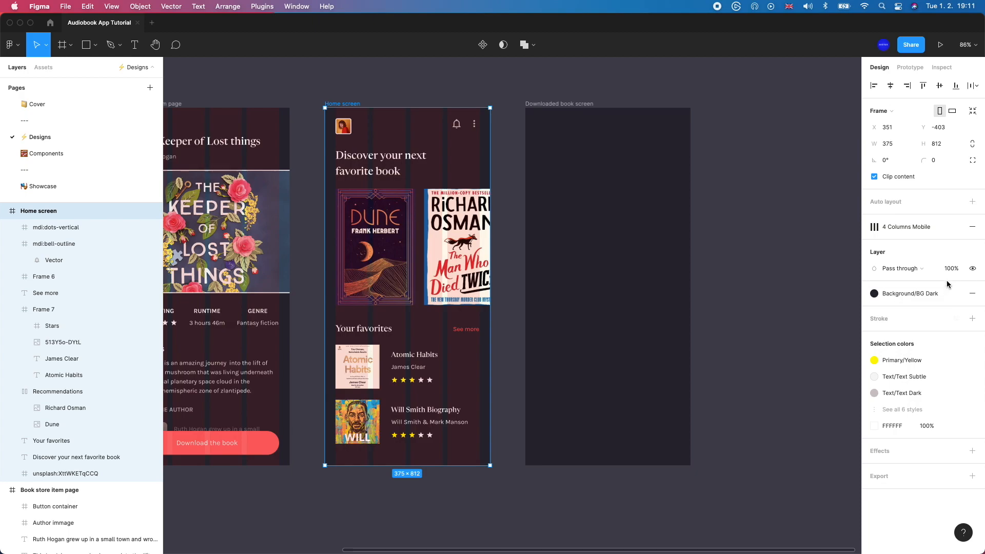
click(940, 230)
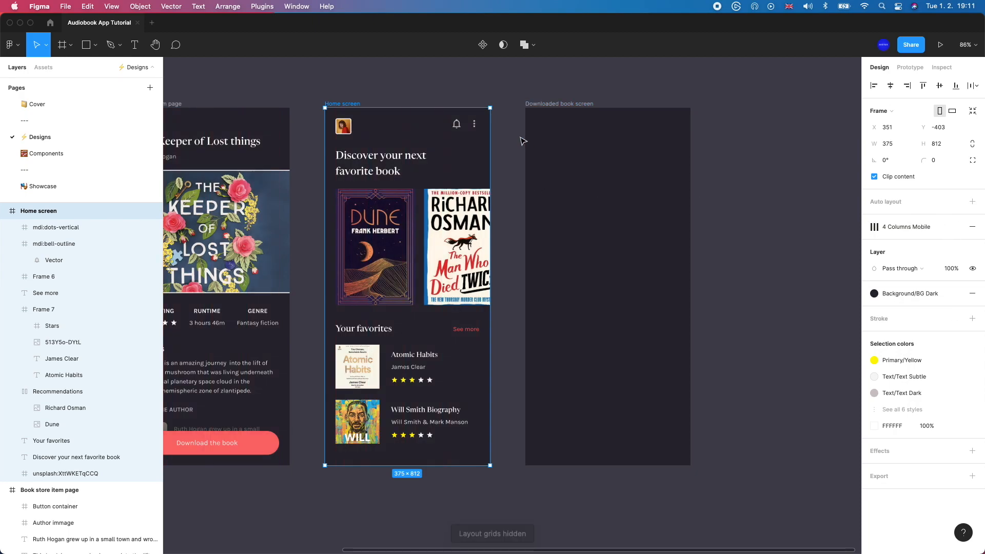
click(497, 128)
Apply the Text Subtle color style to the bell and dots-vertical icons in the Home screen's header.
drag(503, 140, 458, 111)
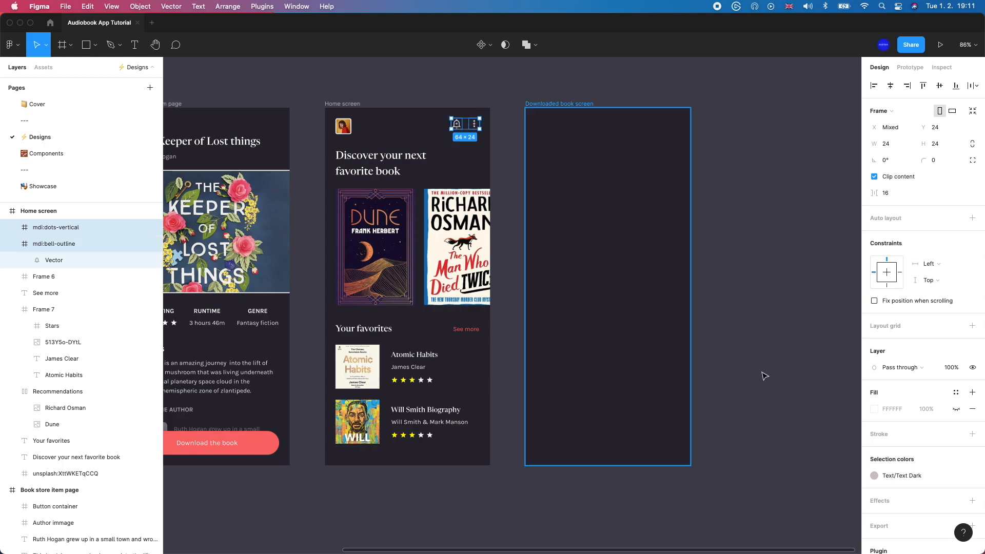
click(900, 477)
click(773, 533)
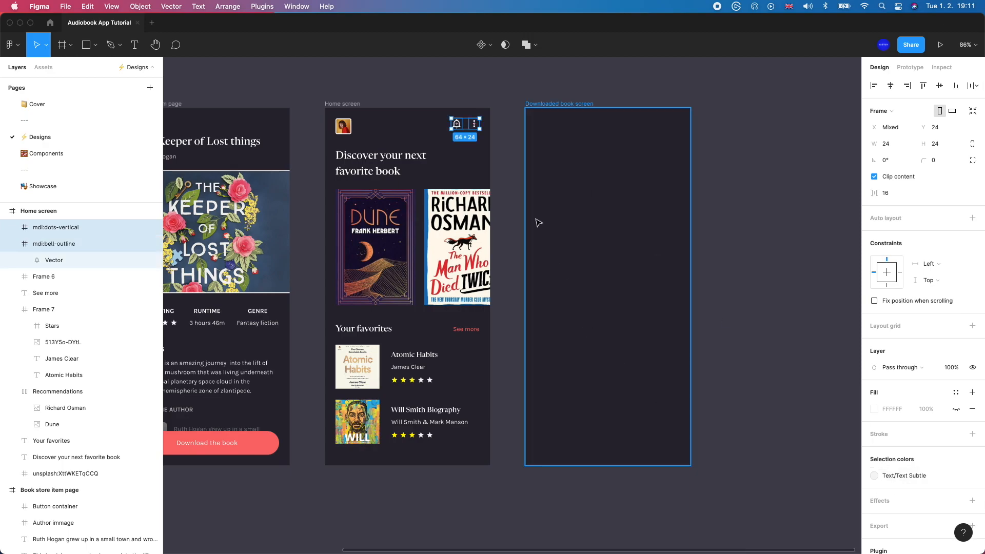
Replace the unlinked FFFFFF color across the Home screen with the Background/White style, and expand the full list of its selection colors.
click(486, 203)
click(389, 167)
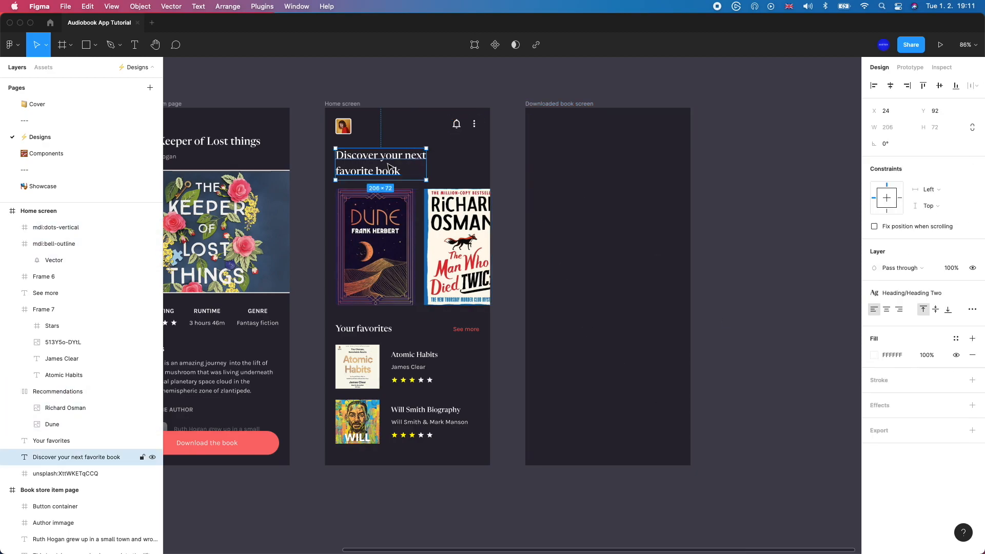
click(956, 338)
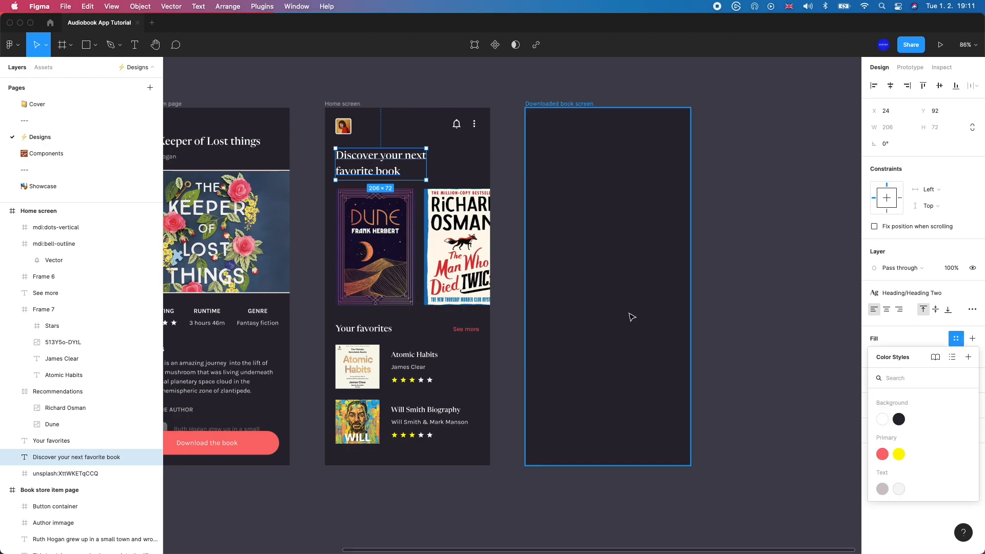
click(328, 100)
click(328, 100)
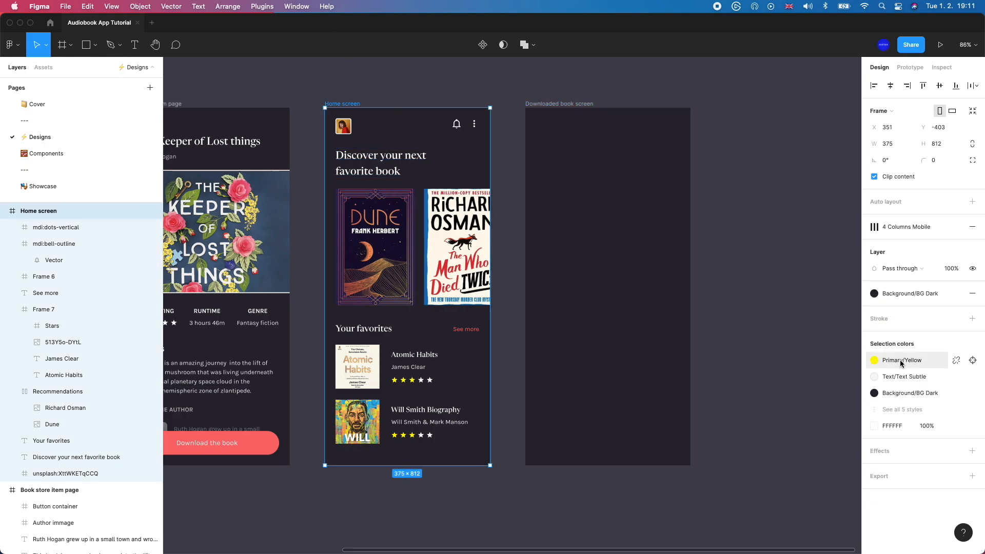
click(954, 425)
click(765, 464)
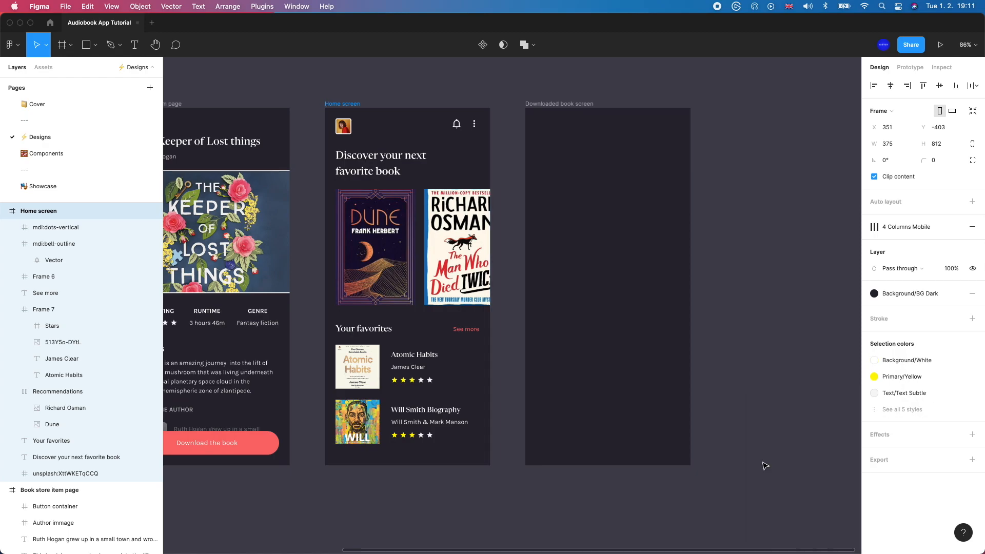
click(902, 410)
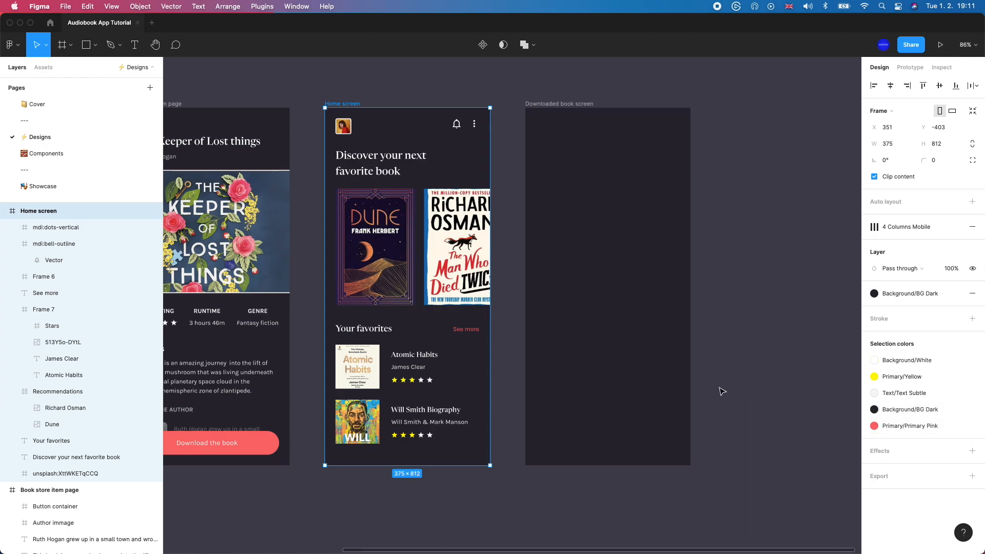
click(502, 214)
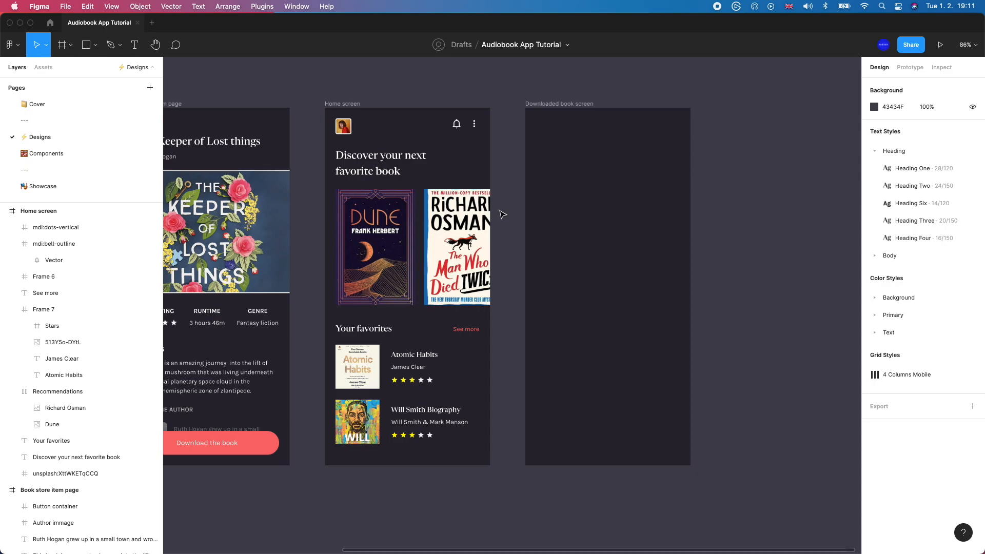
Set the corner radius of the profile picture in the Home screen's header to 8.
click(346, 129)
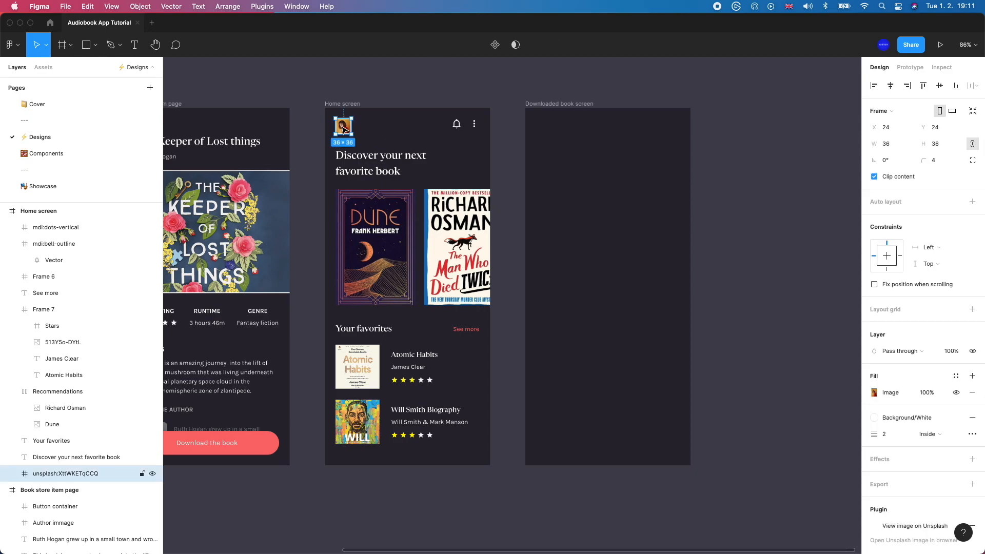
click(946, 162)
text(8)
key(Return)
click(504, 154)
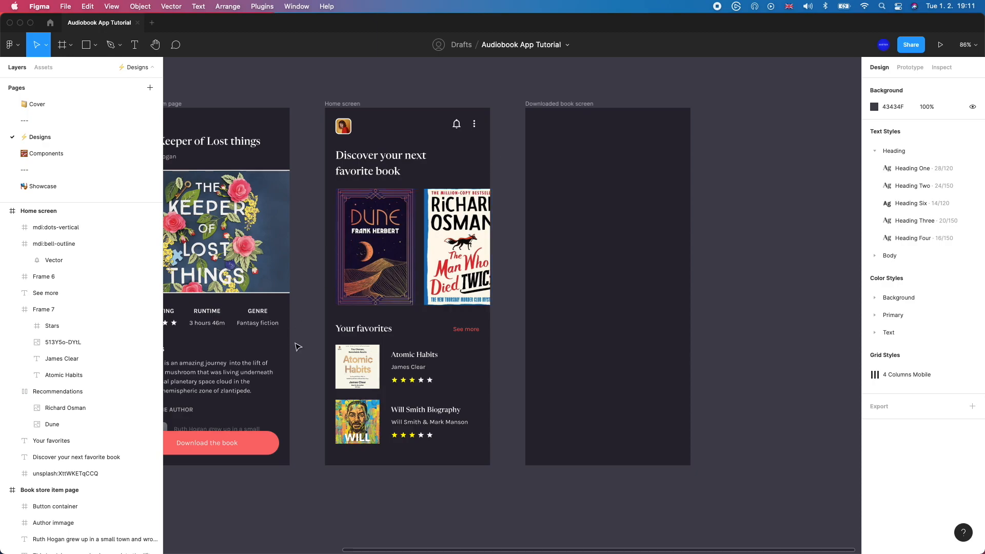
Move the Atomic Habits and Will Smith Biography entries down about 20 px from the Your favorites heading.
click(341, 371)
shift+click(353, 434)
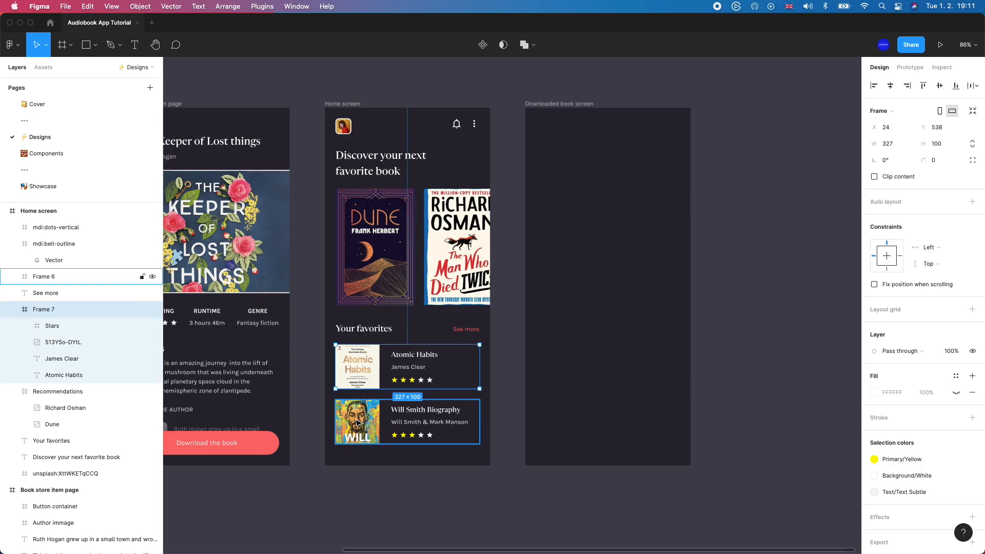
drag(358, 382, 357, 391)
Duplicate the Your favorites heading directly below itself and change the copy's text to "Your saved list of favorite books".
scroll(358, 391, up, 5)
click(361, 333)
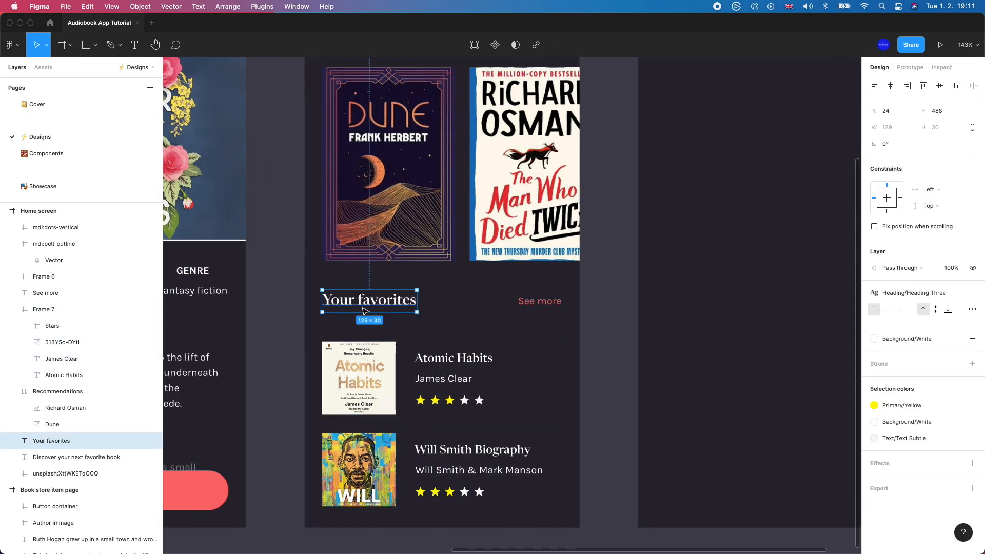
key(super+d)
drag(365, 309, 362, 327)
double_click(362, 327)
text(Yo)
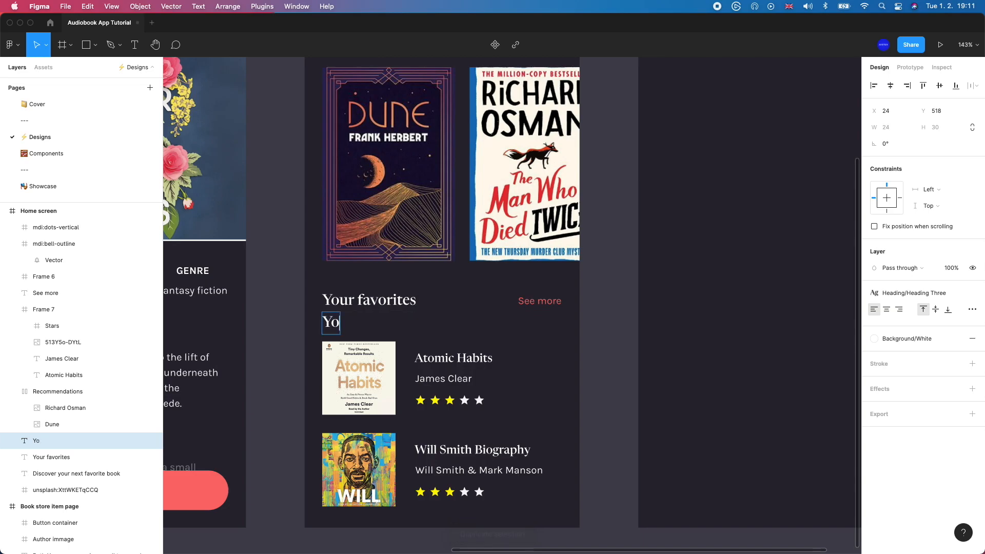
text(ur saved list of)
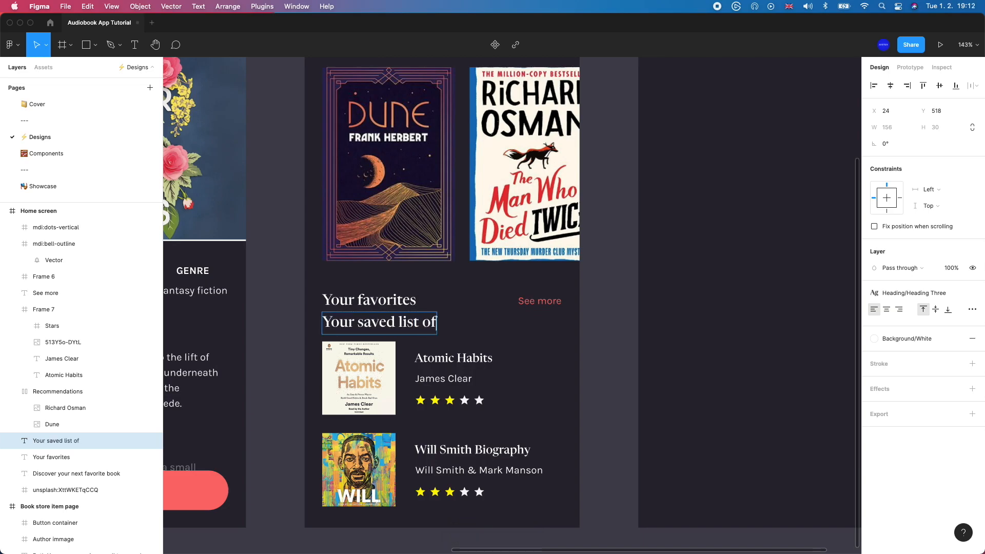
text( favorite books)
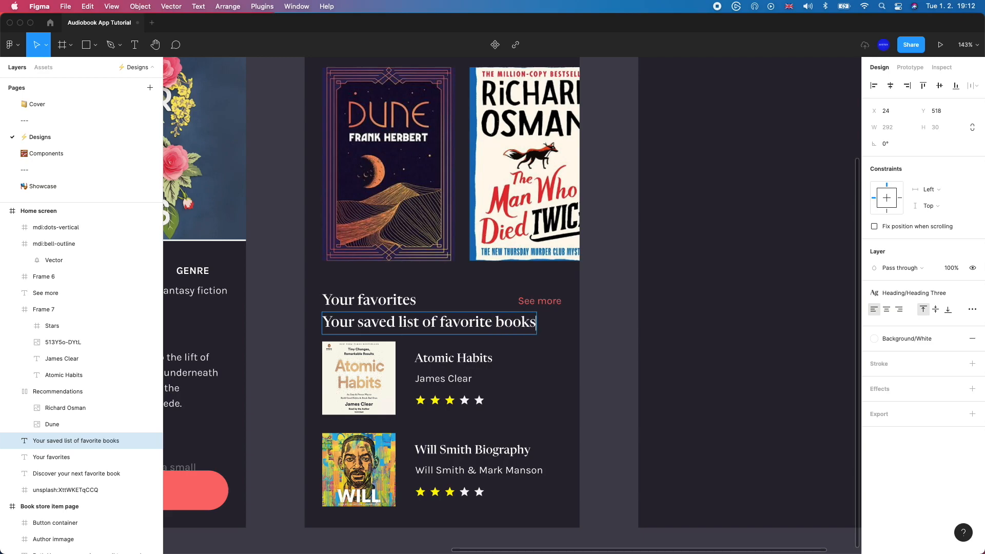
key(Escape)
Restyle the favorites subtitle: apply the Body Medidum text style, detach it, set the size to 12 and use the Text Dark color style.
click(916, 293)
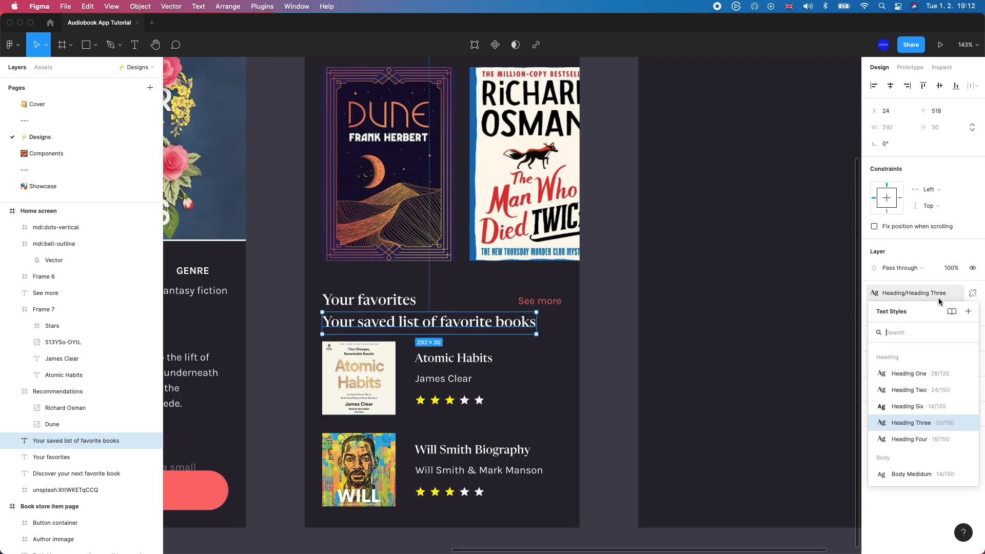
click(918, 469)
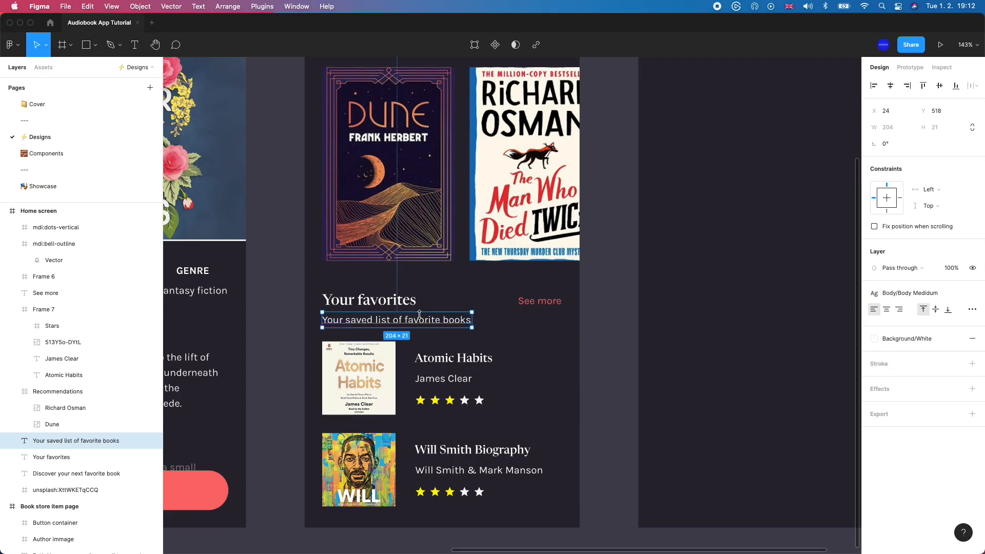
click(976, 295)
click(949, 326)
text(12)
key(Return)
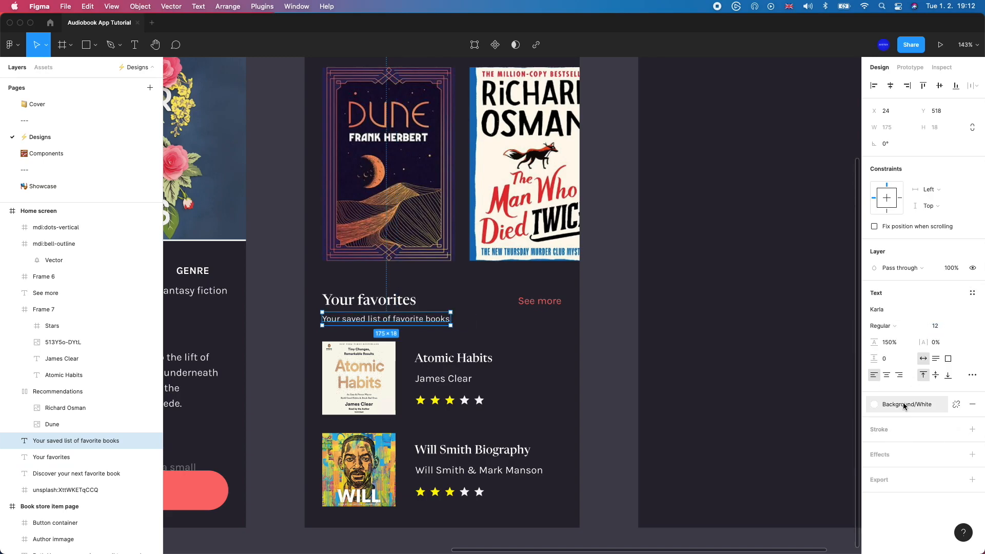
click(874, 404)
click(882, 539)
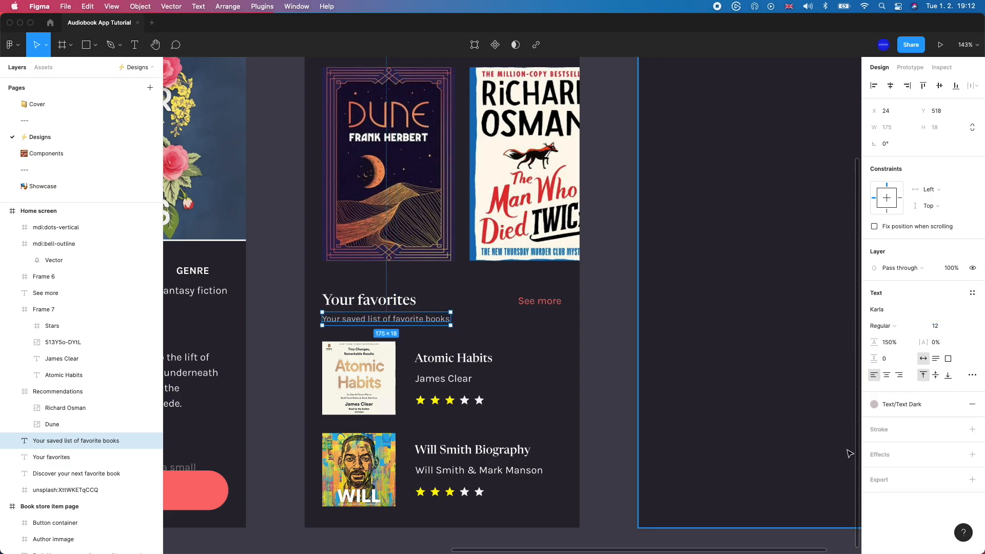
Save the subtitle's typography as a new text style named "Body/Body Small".
click(972, 293)
click(968, 313)
text(Bo)
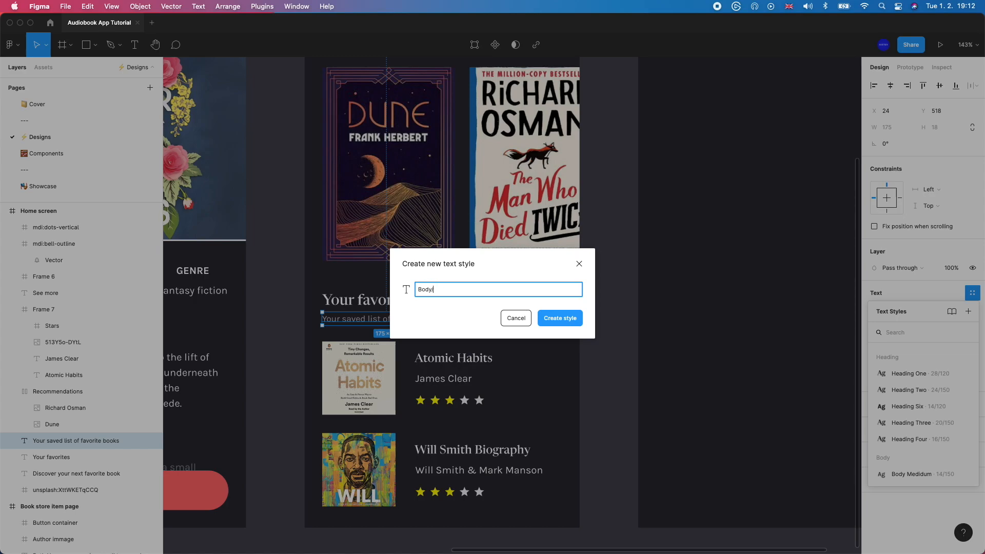
text(dy/Body Small)
key(Return)
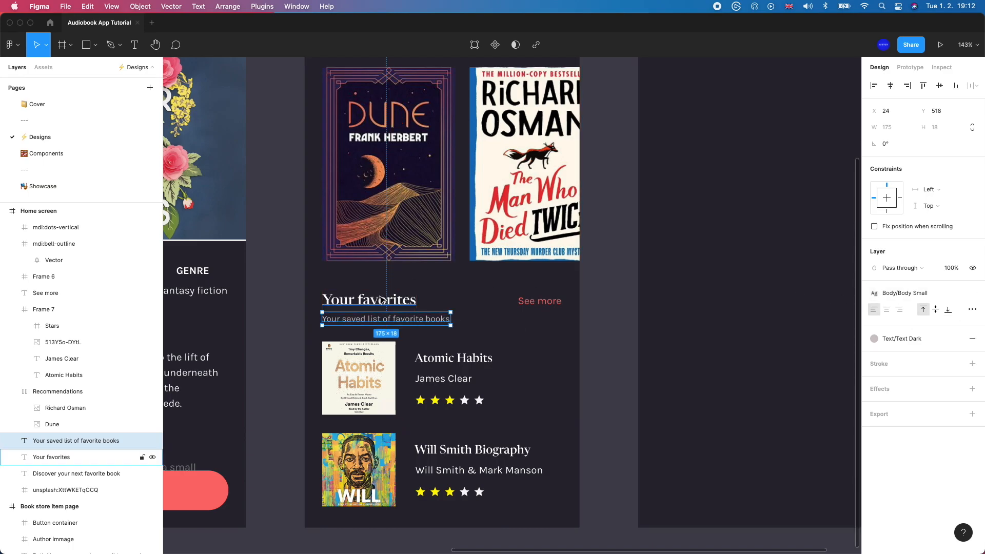
Move the subtitle down 5 px from the Your favorites heading, to Y 523.
key(Down)
key(Down)
key(Down)
key(Down)
key(Down)
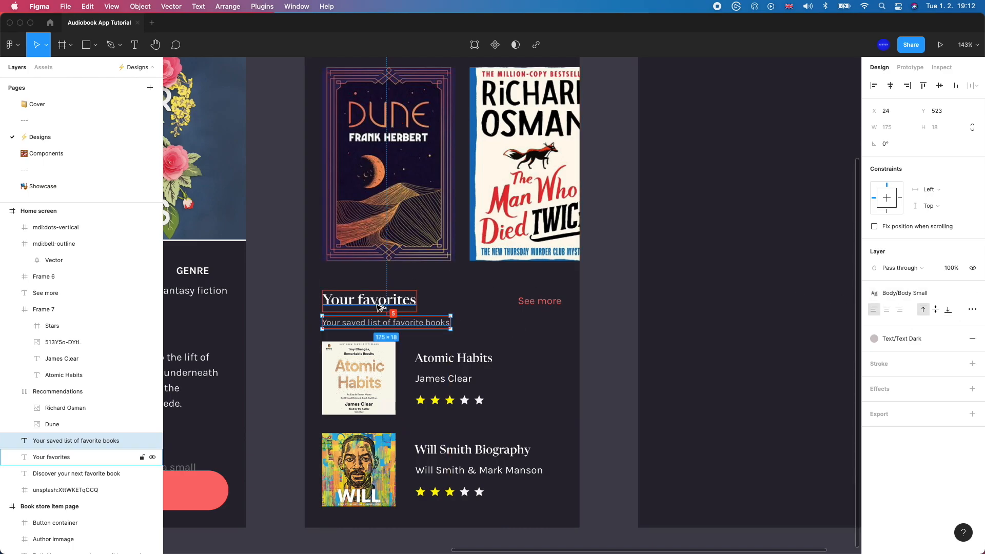
Nudge the two favorite book entries down together to widen the gap beneath the subtitle.
drag(301, 360, 418, 470)
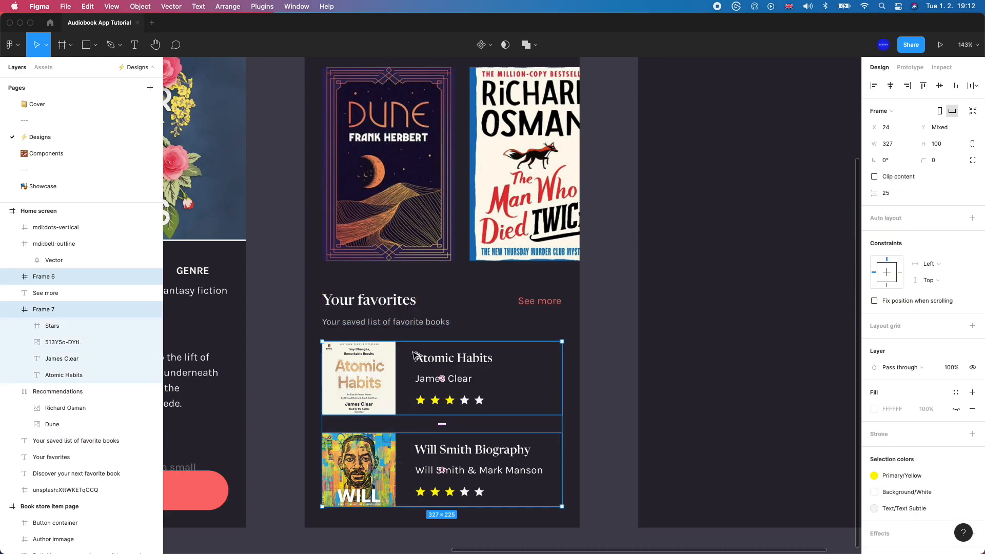
key(Down)
key(Down)
key(Down)
key(Down)
key(Down)
key(Down)
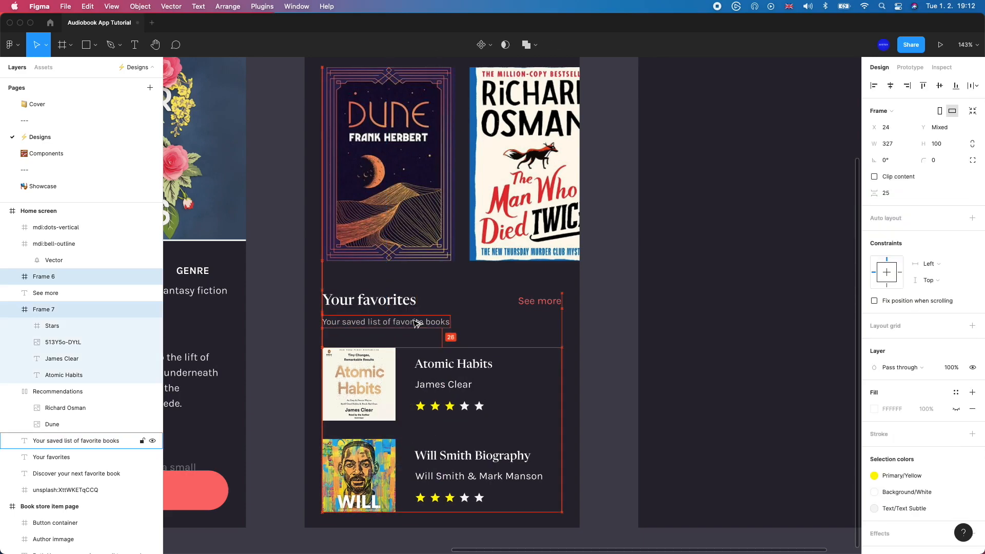
Position the See more link at X 291, Y 493, aligned with the right edge of the favorite book entries.
click(499, 310)
mouse_move(543, 304)
mouse_down()
mouse_move(546, 325)
mouse_move(545, 306)
mouse_up()
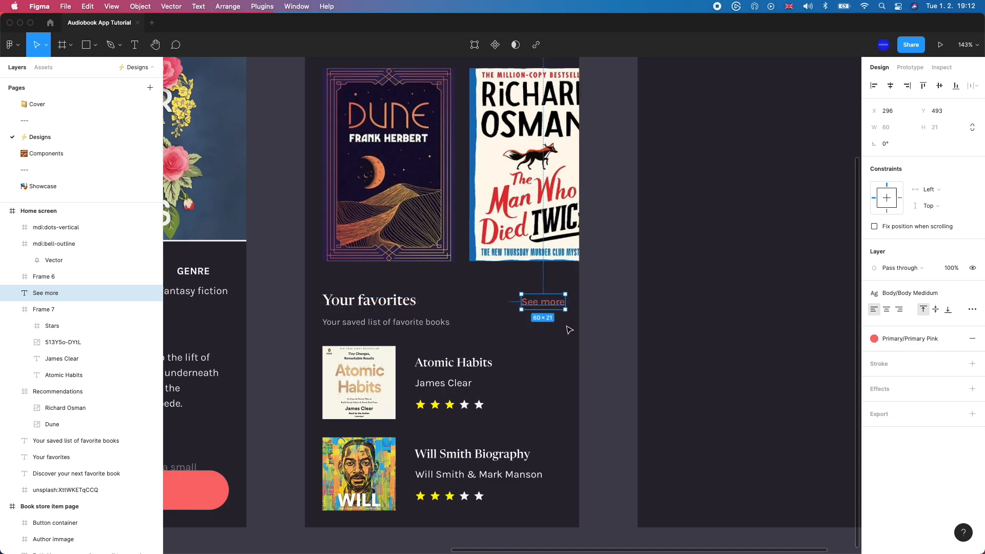
key(Left)
key(Left)
key(Left)
key(Left)
key(Left)
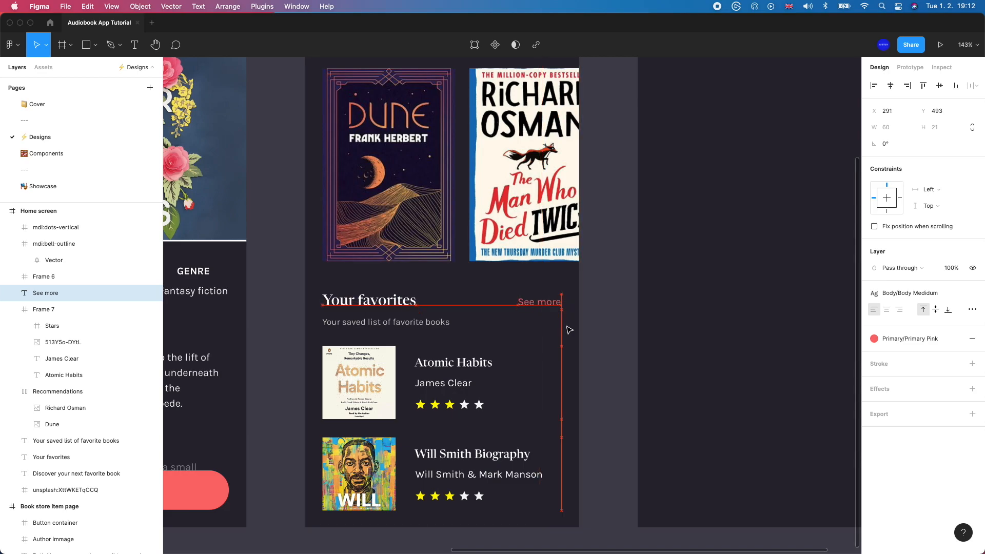
scroll(569, 329, down, 2)
scroll(569, 330, down, 3)
click(557, 321)
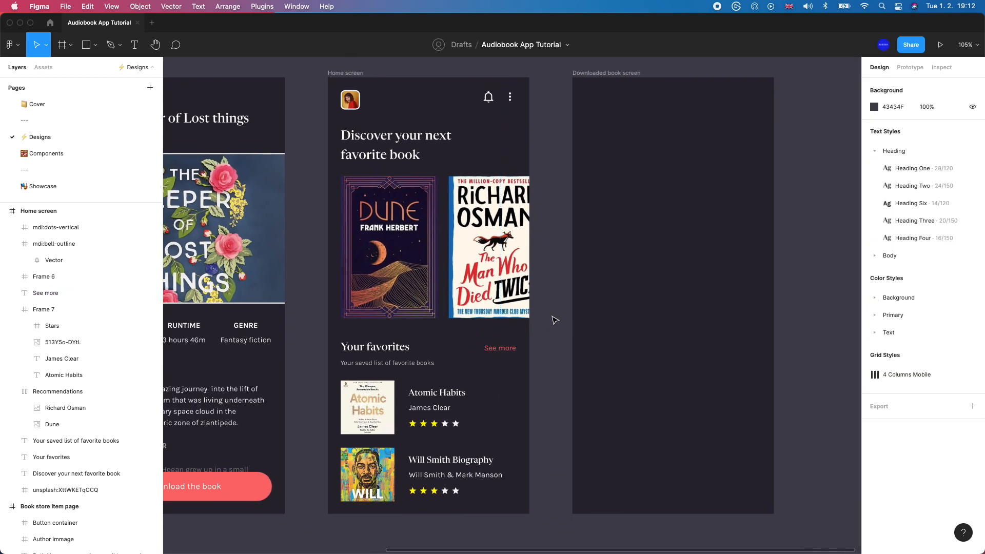
Move the title and author lines of the Will Smith Biography entry up 3 px together.
scroll(555, 320, down, 3)
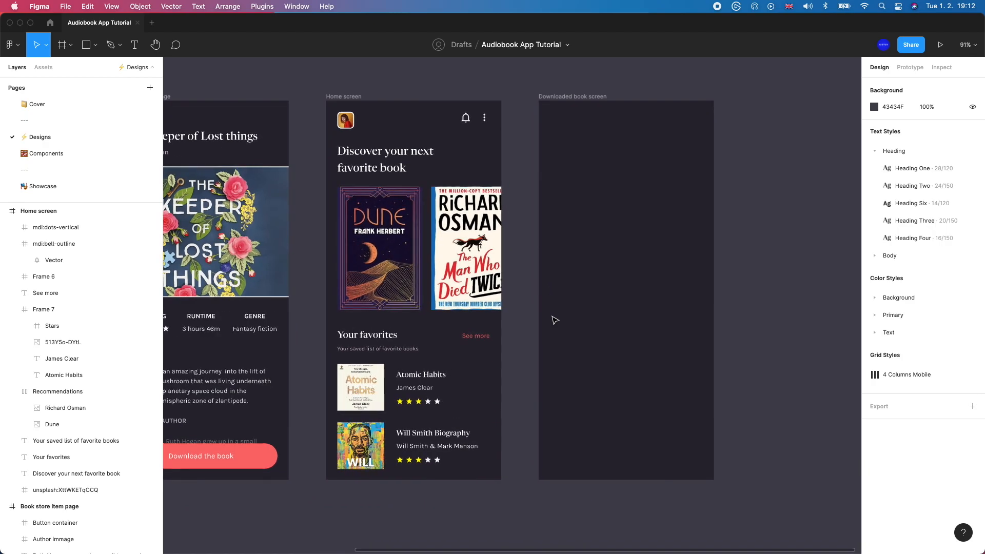
scroll(555, 321, up, 1)
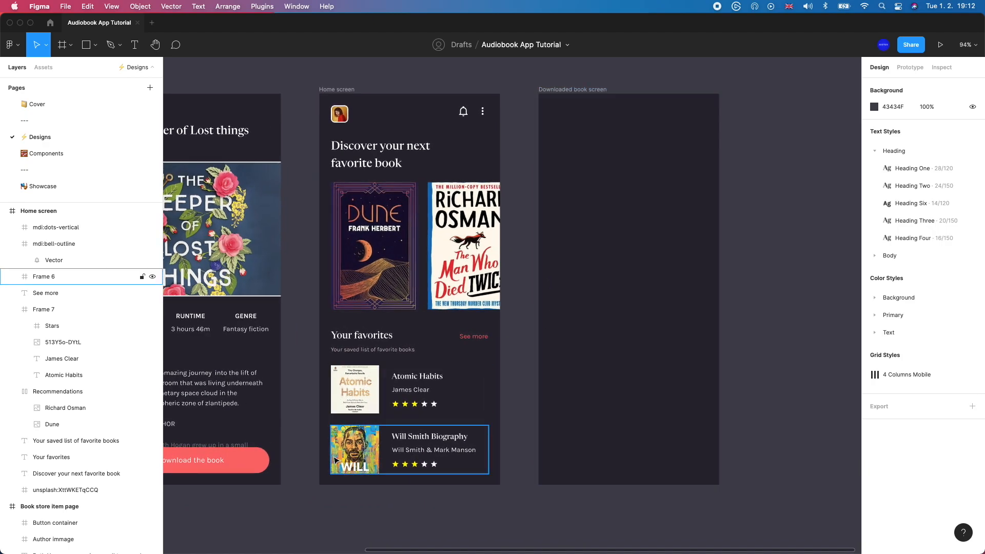
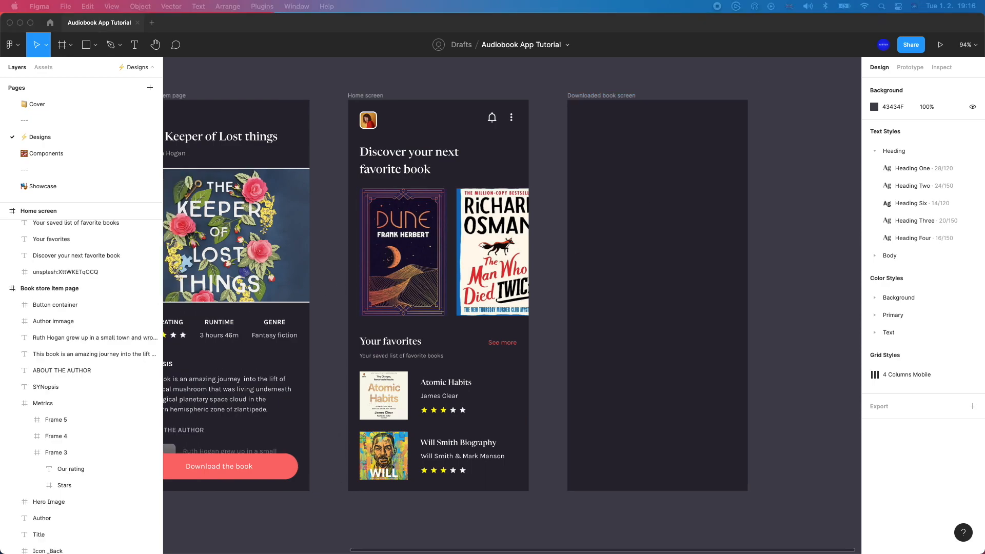
scroll(365, 512, down, 3)
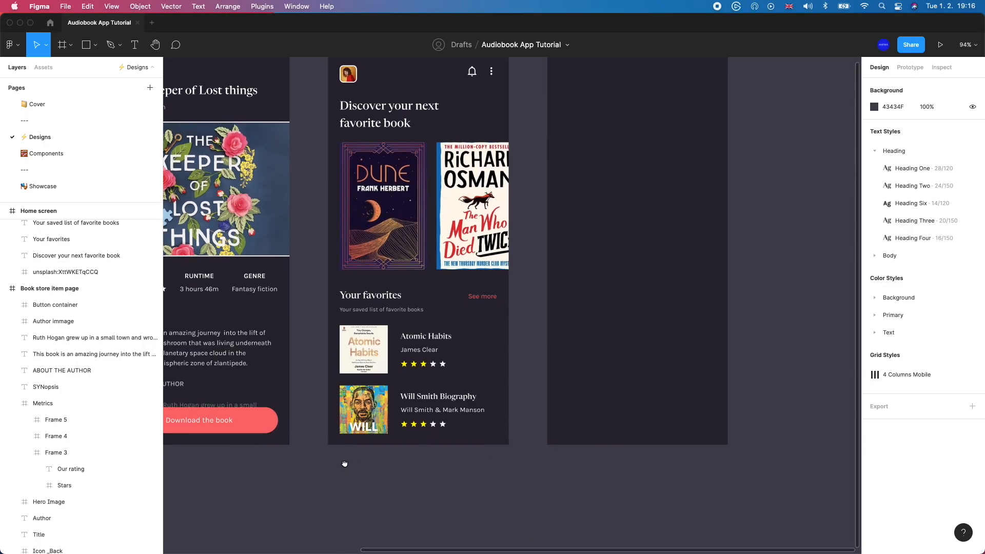
scroll(343, 461, up, 2)
scroll(362, 390, up, 2)
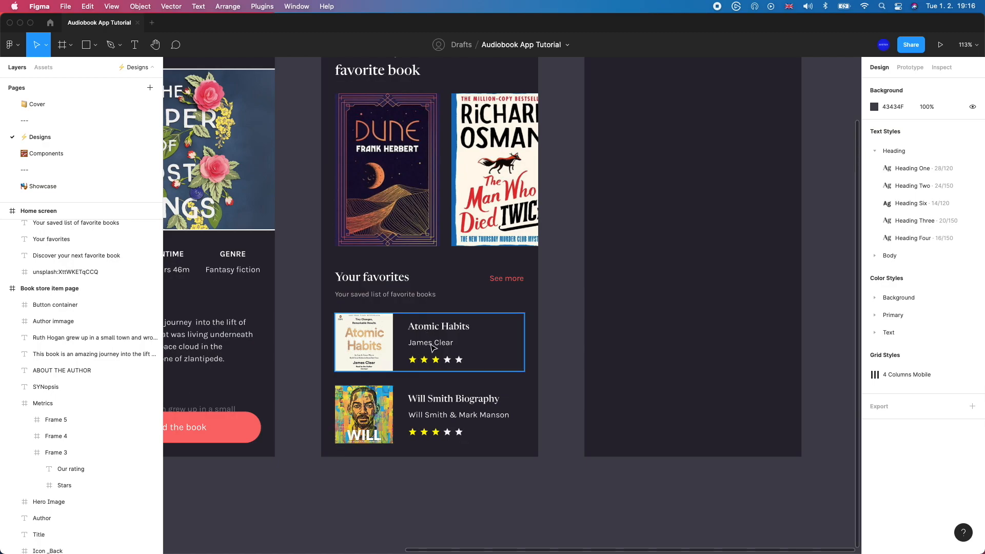
double_click(426, 415)
shift+click(428, 400)
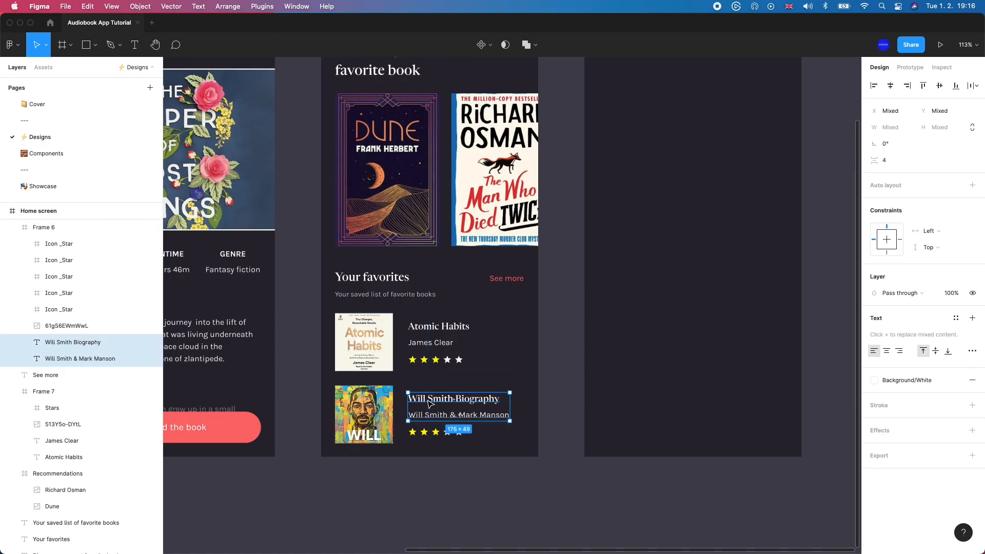
key(Up)
key(Up)
key(Up)
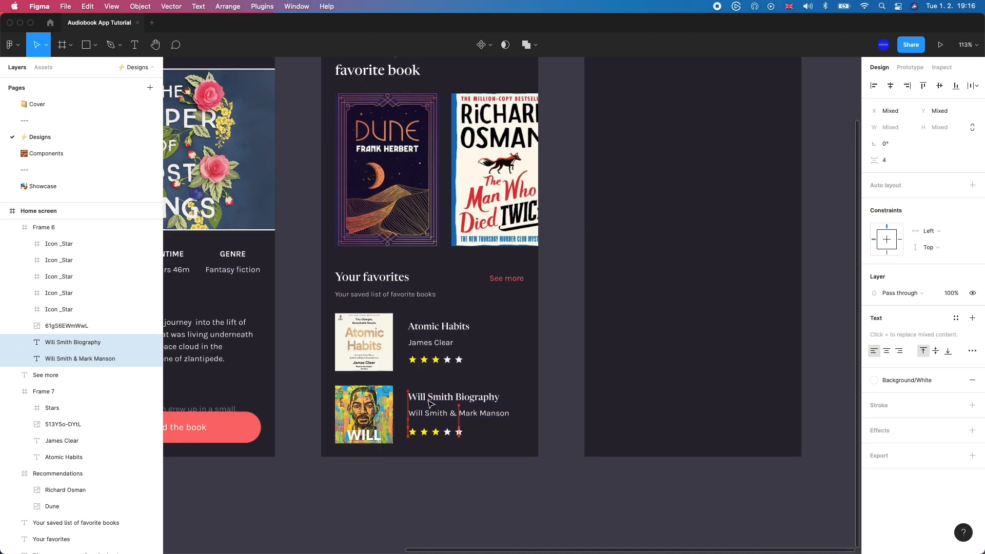
Move the title and author lines of the Atomic Habits entry up 4 px together.
click(454, 342)
shift+click(453, 323)
key(Up)
key(Up)
key(Up)
key(Up)
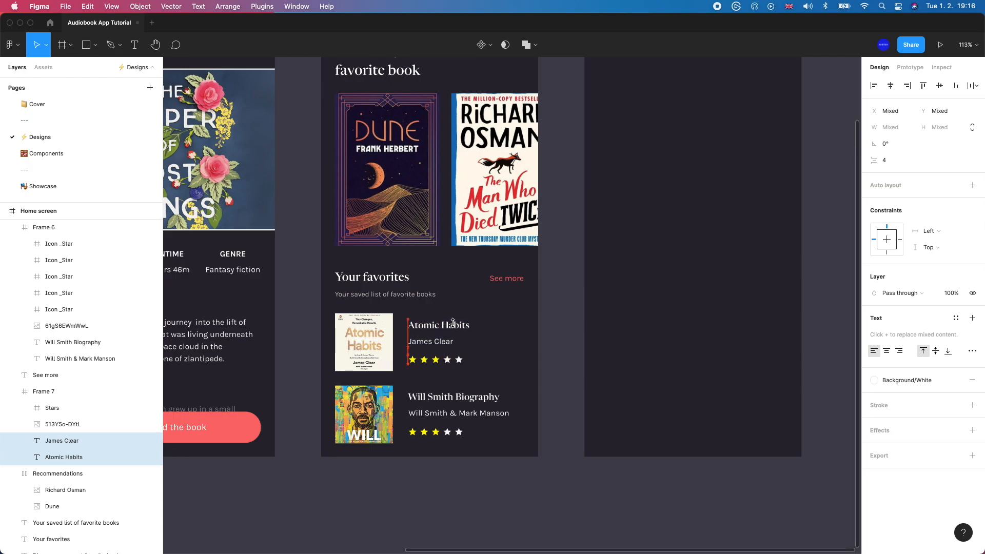
Move the star rating of the Atomic Habits entry down 4 px to Y 76.
click(437, 365)
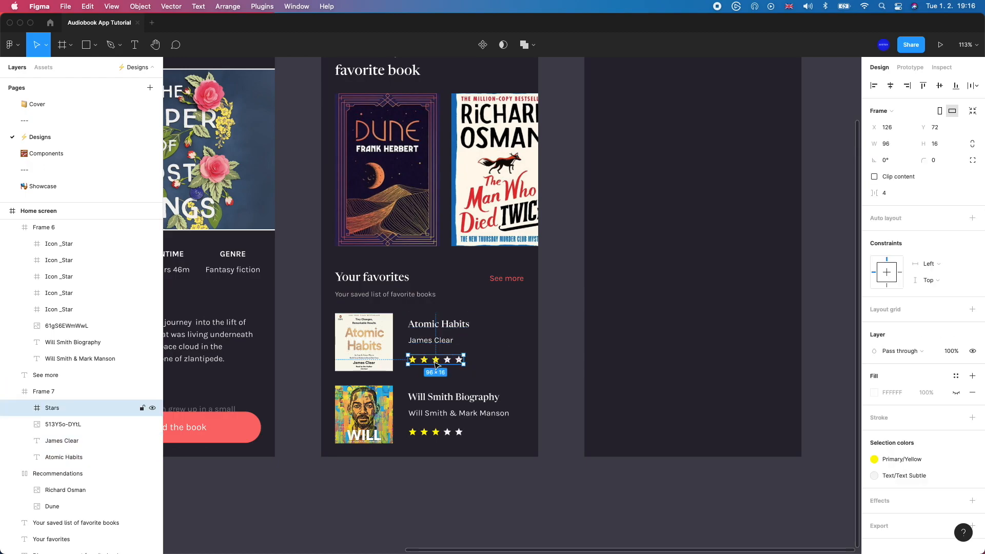
key(Down)
key(Down)
key(Down)
key(Down)
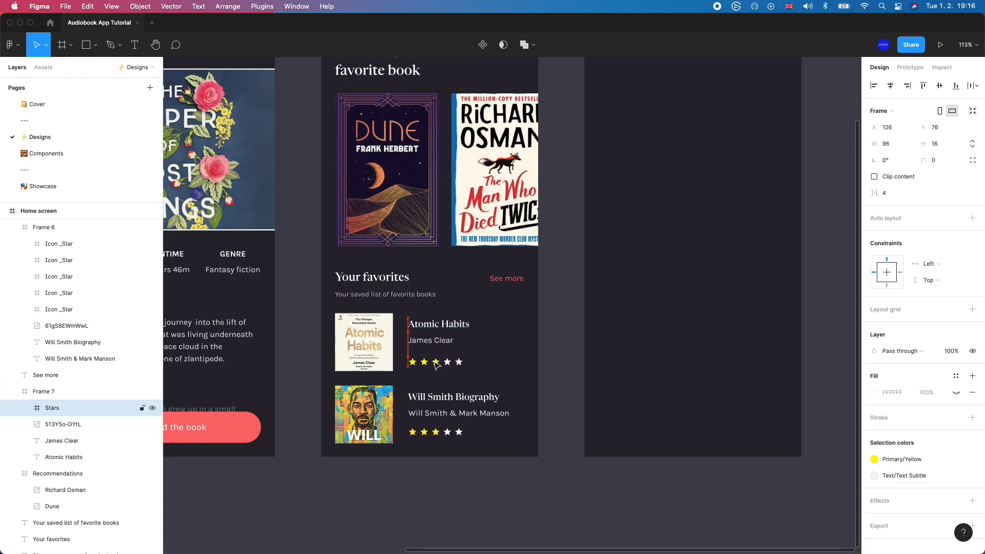
Frame the five separate star icons of the Will Smith Biography entry together and delete them.
click(427, 431)
click(427, 431)
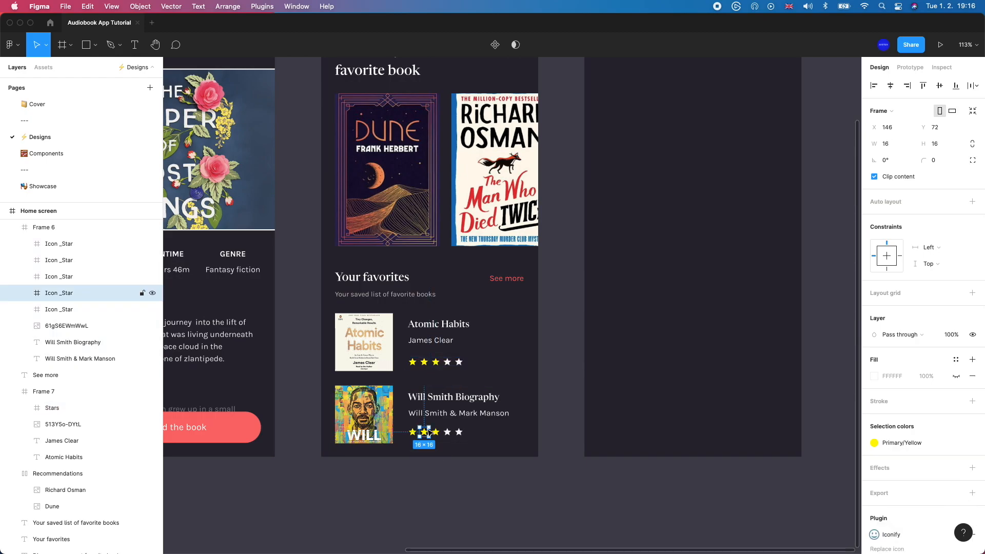
click(441, 413)
click(447, 432)
click(416, 465)
click(416, 432)
click(416, 433)
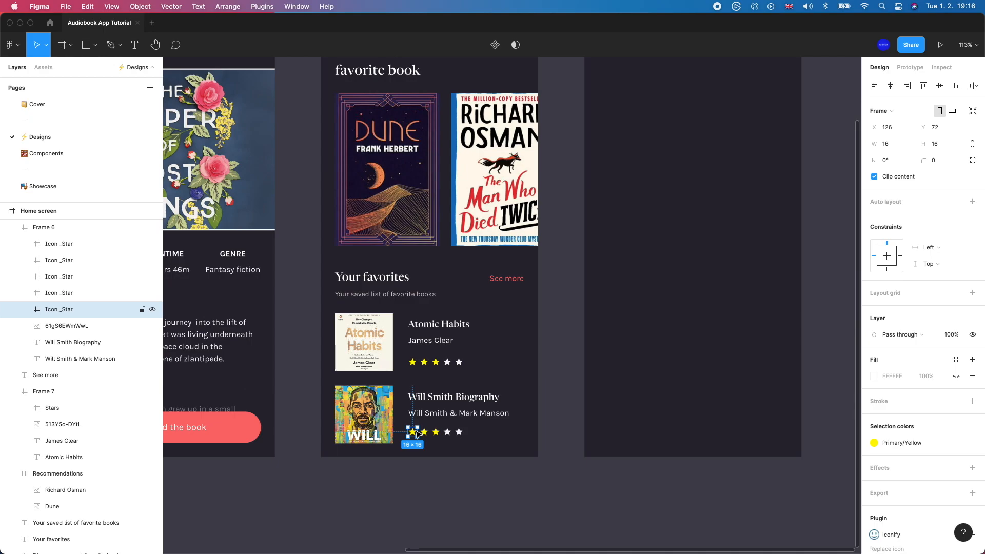
click(13, 228)
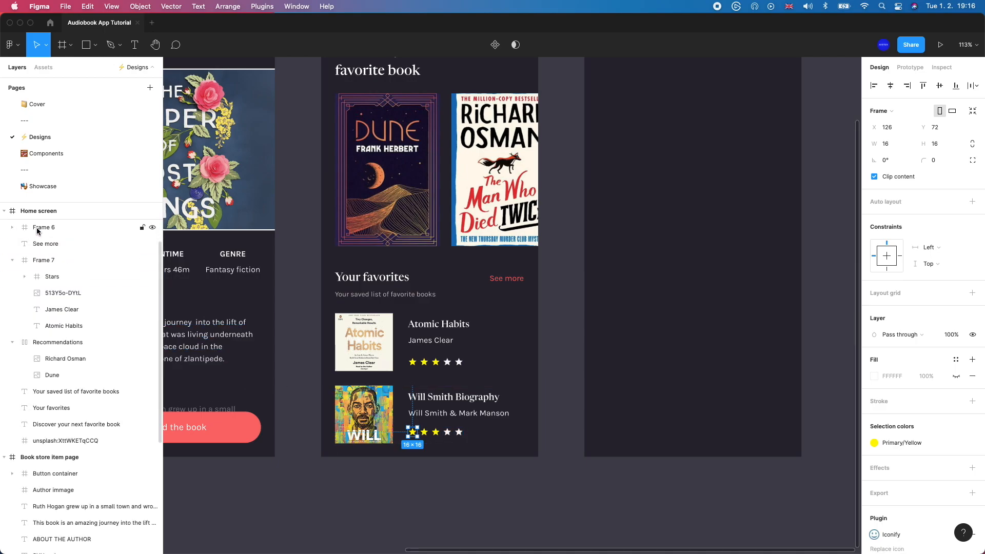
click(41, 228)
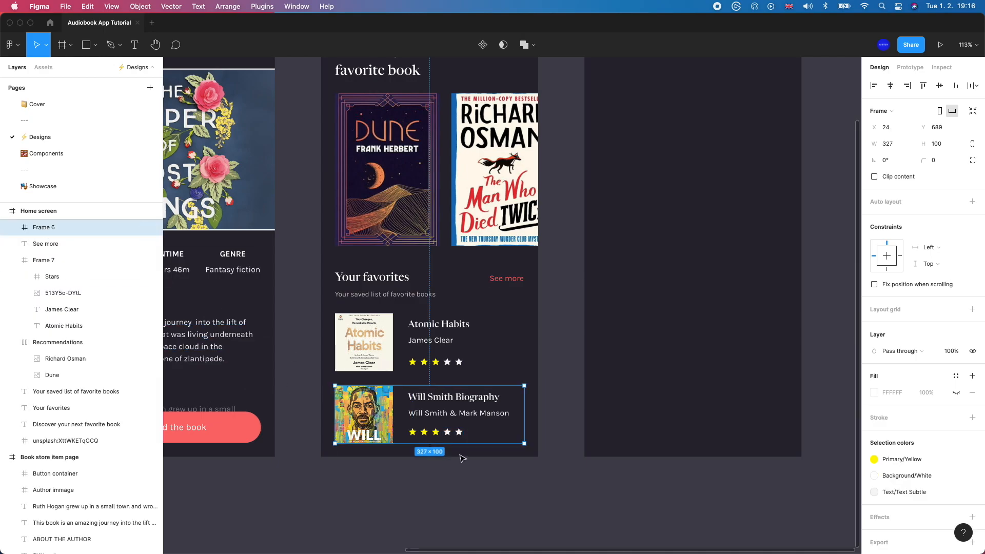
click(12, 227)
click(59, 276)
click(66, 309)
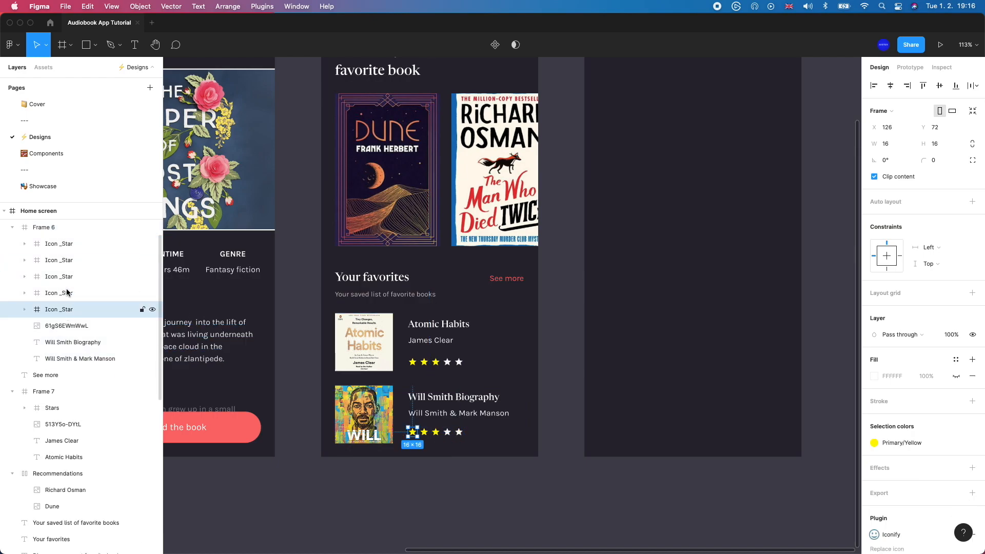
shift+click(63, 247)
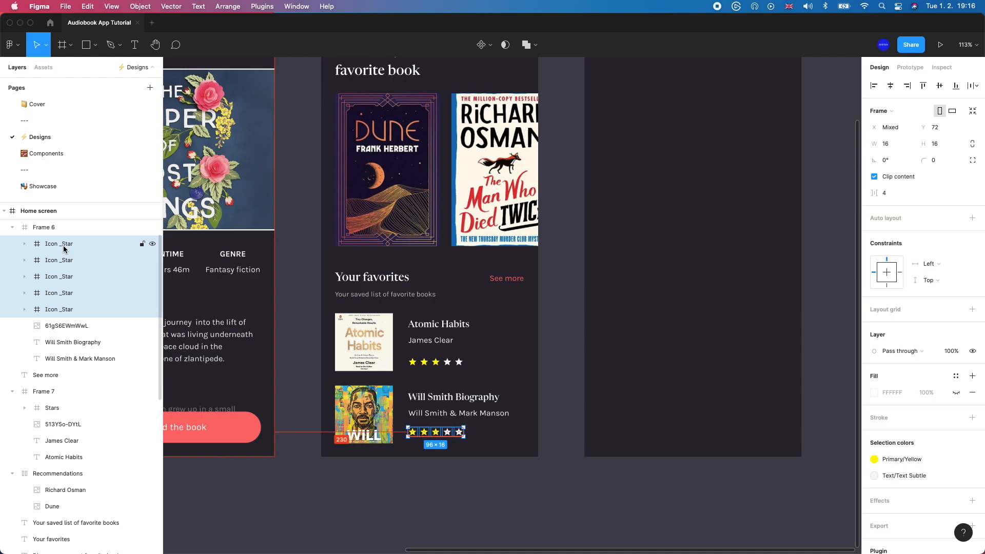
key(super+alt+g)
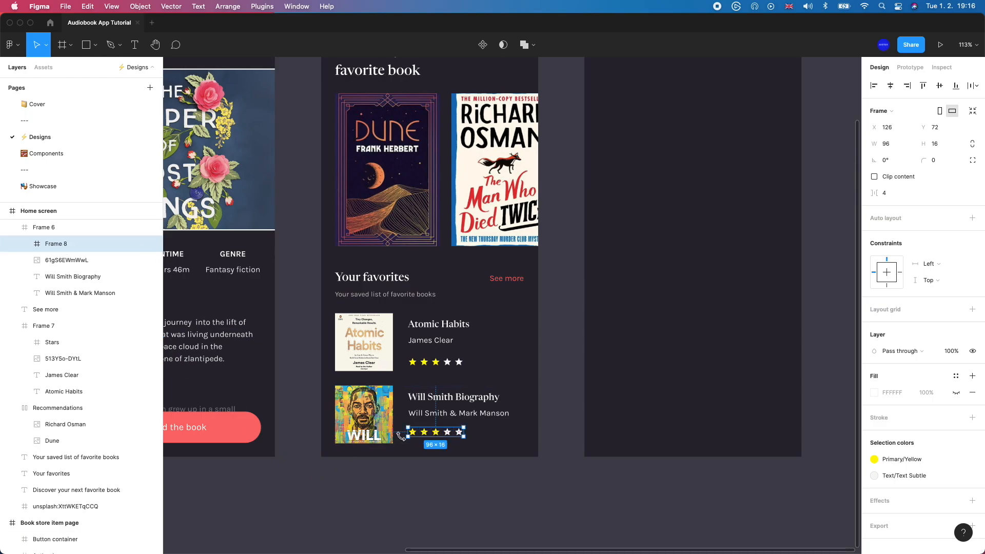
key(Delete)
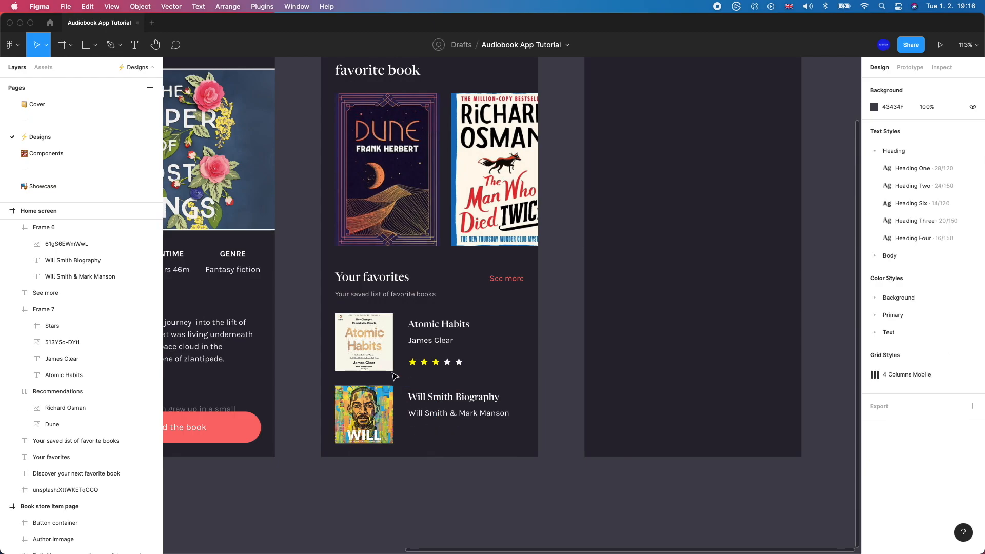
Copy the Stars rating of the Atomic Habits entry and paste it into the Will Smith Biography entry.
drag(415, 365, 418, 368)
key(super+z)
double_click(418, 365)
key(super+c)
click(425, 434)
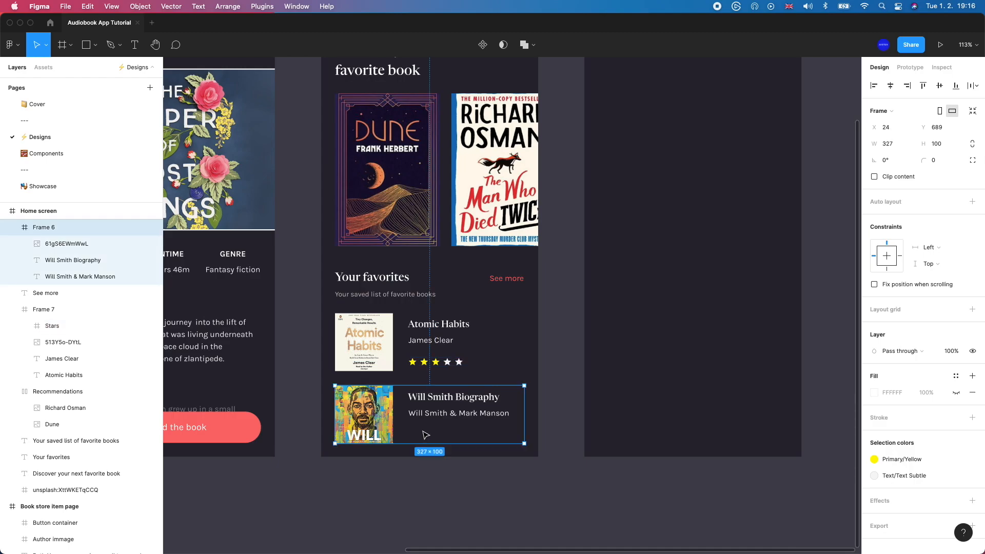
key(super+v)
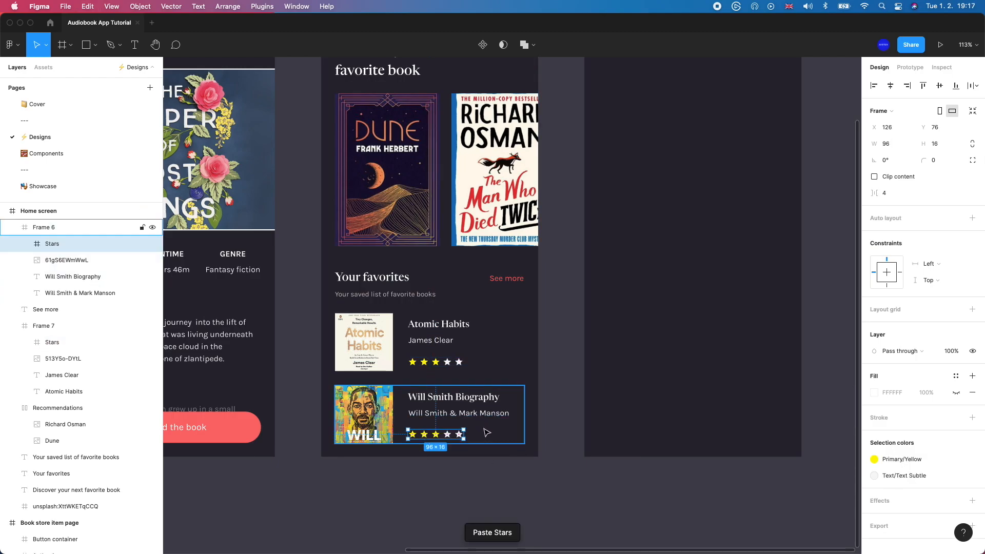
click(496, 472)
Draw a 375 px wide frame across the lower end of the Home screen and set its height to 66.
drag(494, 470, 458, 454)
key(f)
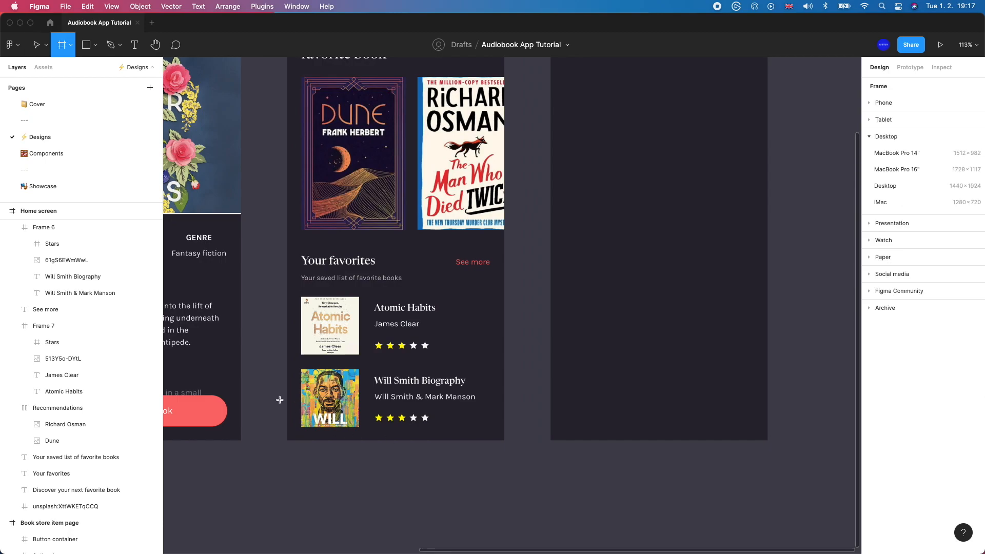
drag(287, 411, 506, 443)
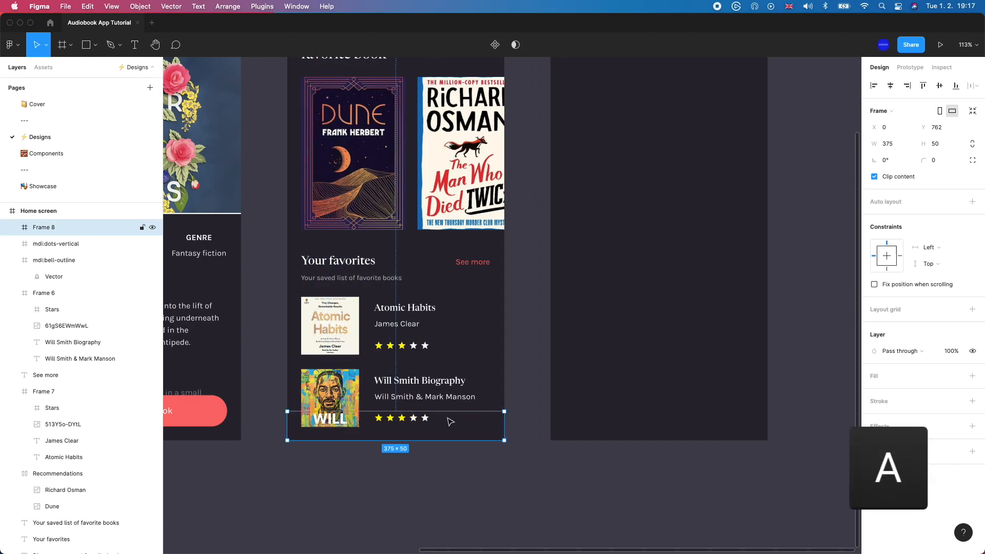
drag(447, 411, 447, 404)
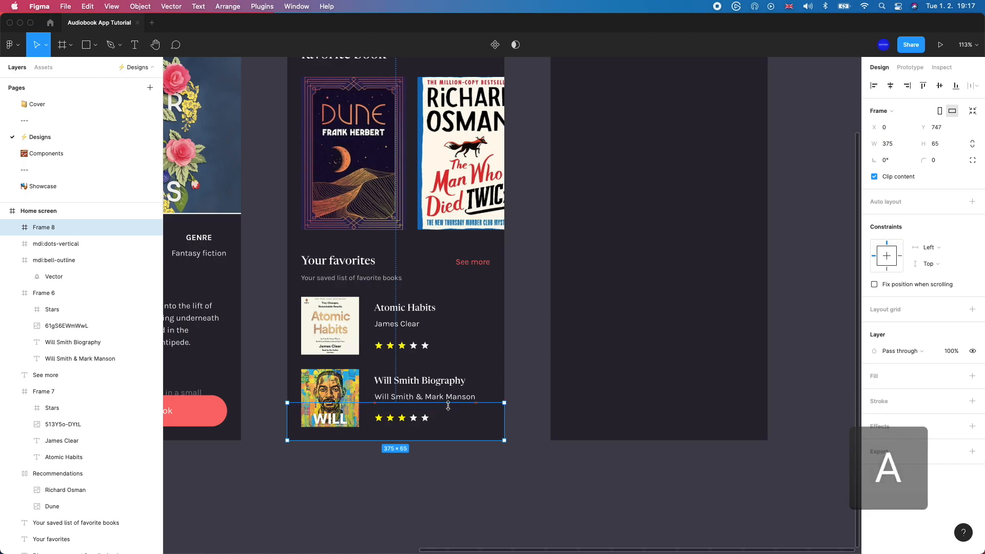
click(950, 144)
text(66)
key(Return)
Give the new frame a 16151B fill and place it at X 0, Y 747.
drag(466, 440, 467, 436)
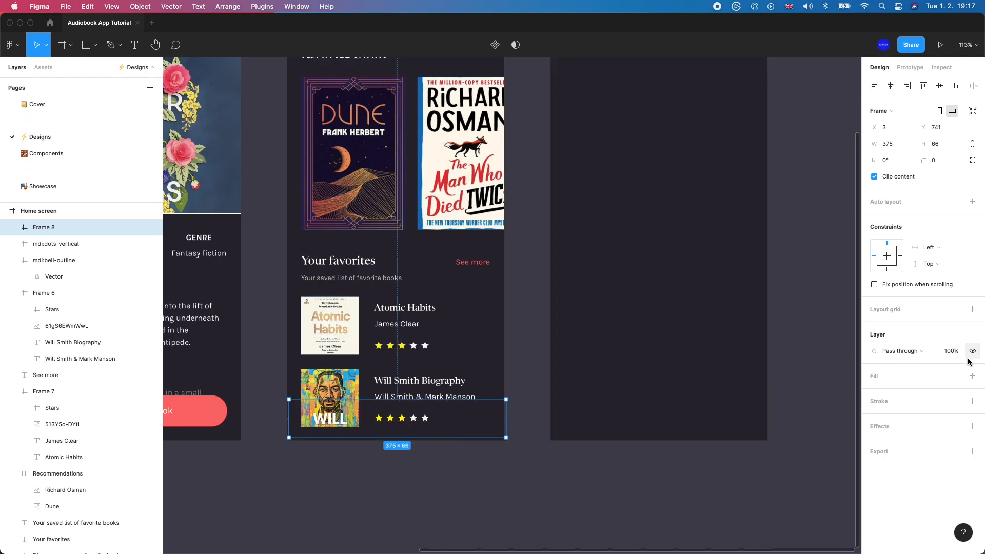
click(972, 376)
drag(371, 432, 369, 435)
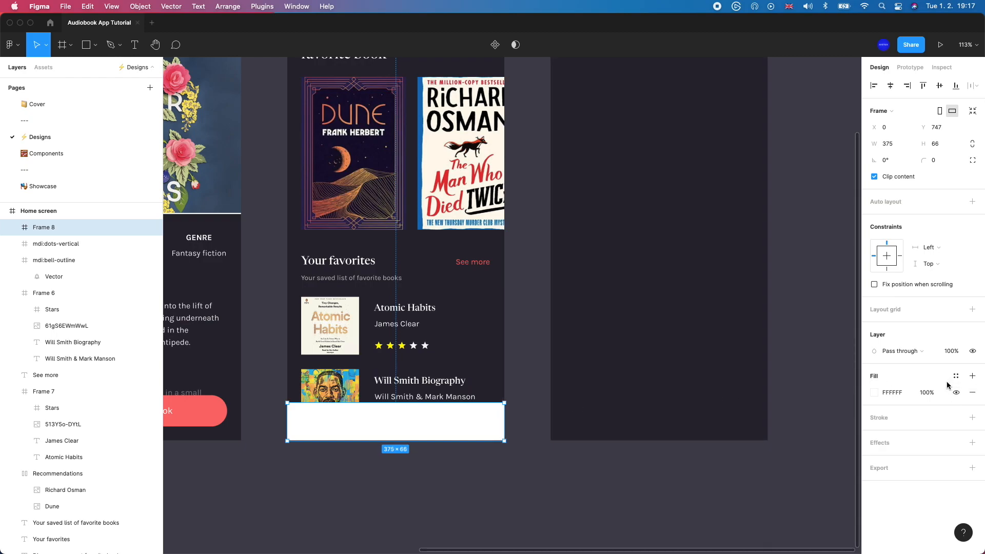
click(907, 397)
text(16151b)
key(Return)
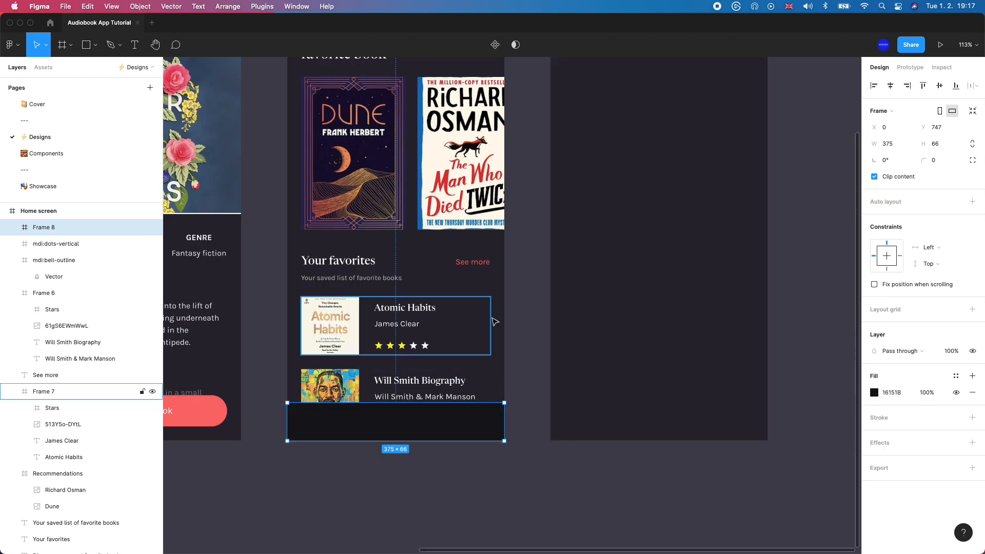
Position the dark frame at X 0, Y 746, flush with the Home screen's lower edge.
drag(447, 413, 444, 415)
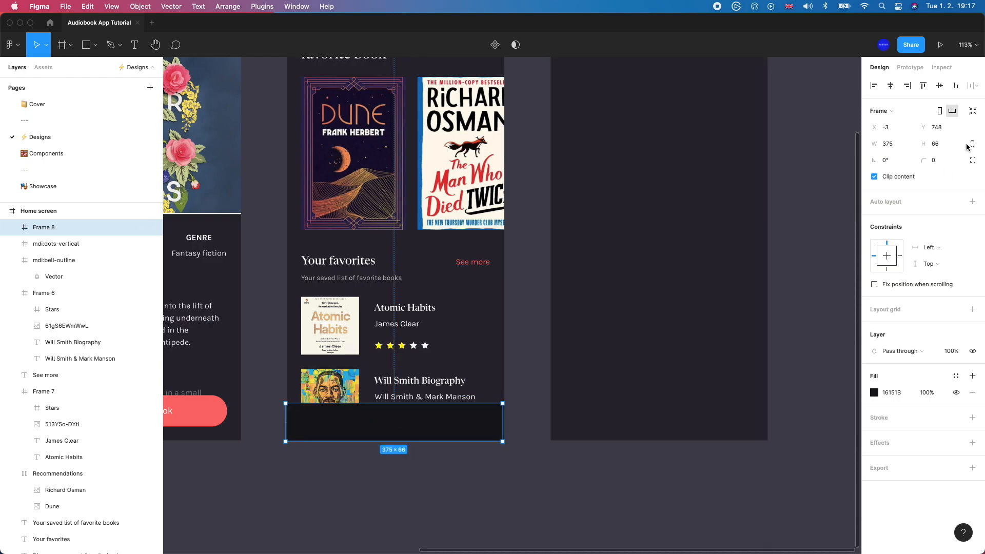
click(889, 131)
text(0)
key(Return)
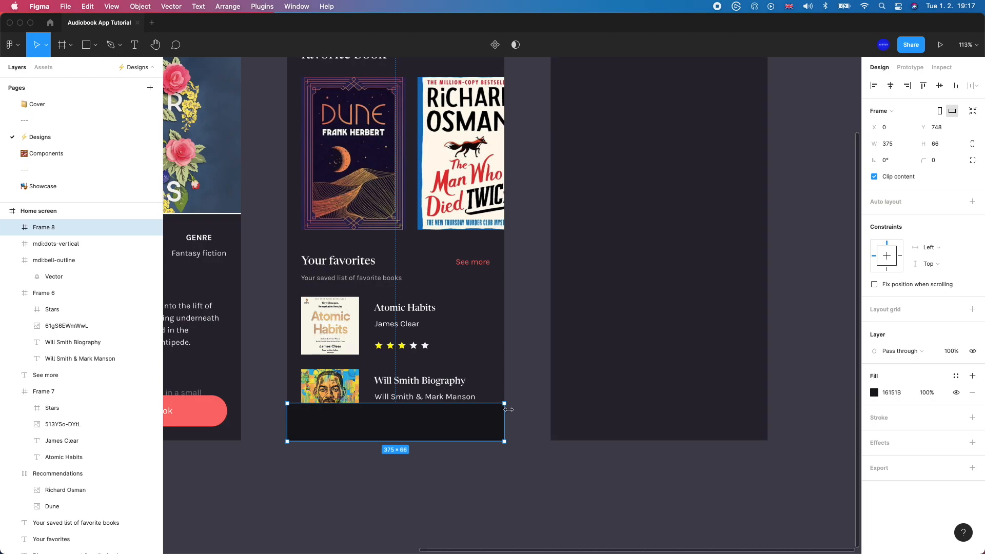
click(538, 409)
click(500, 416)
drag(471, 424, 473, 427)
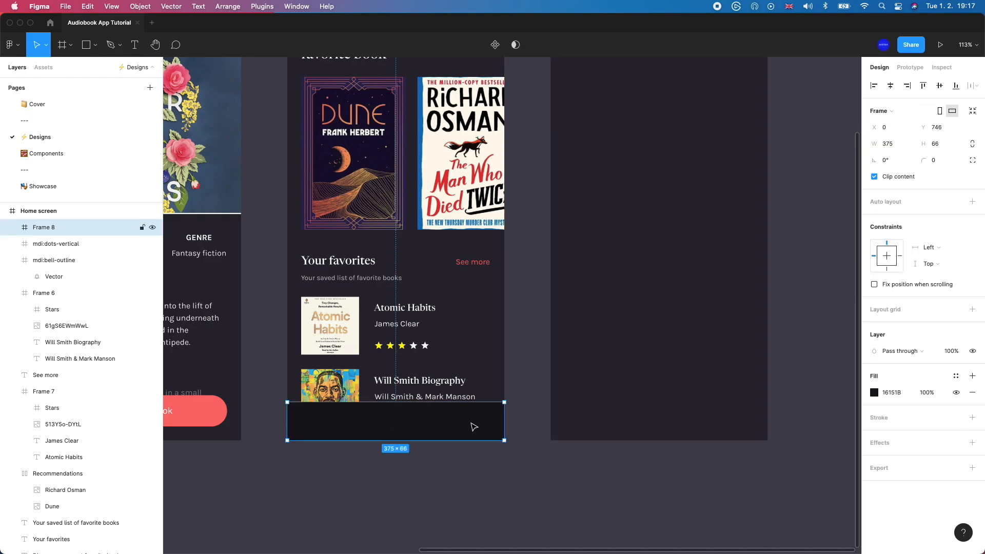
Save the dark frame's fill as a color style named Background/BG Darker.
click(955, 376)
click(967, 395)
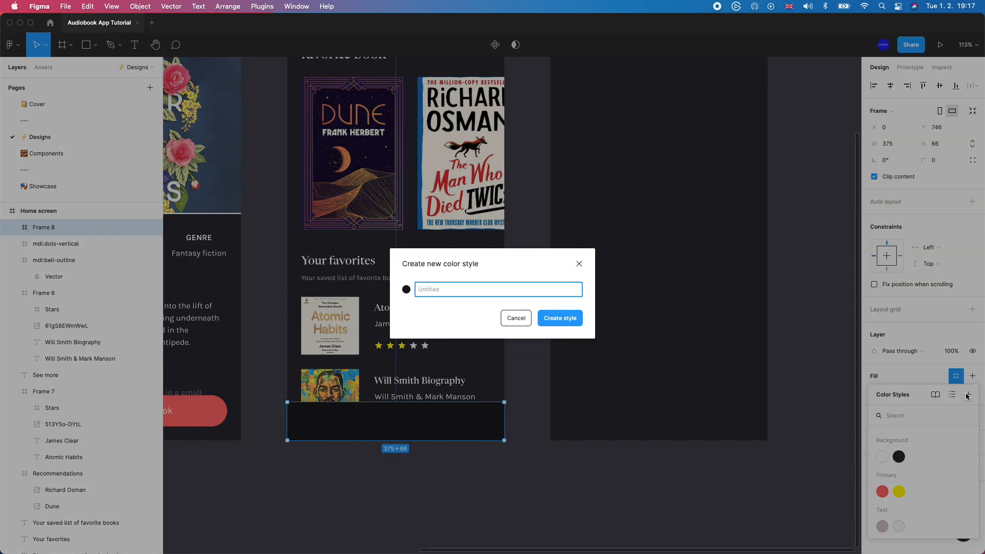
text(Background/BG Darker)
key(Return)
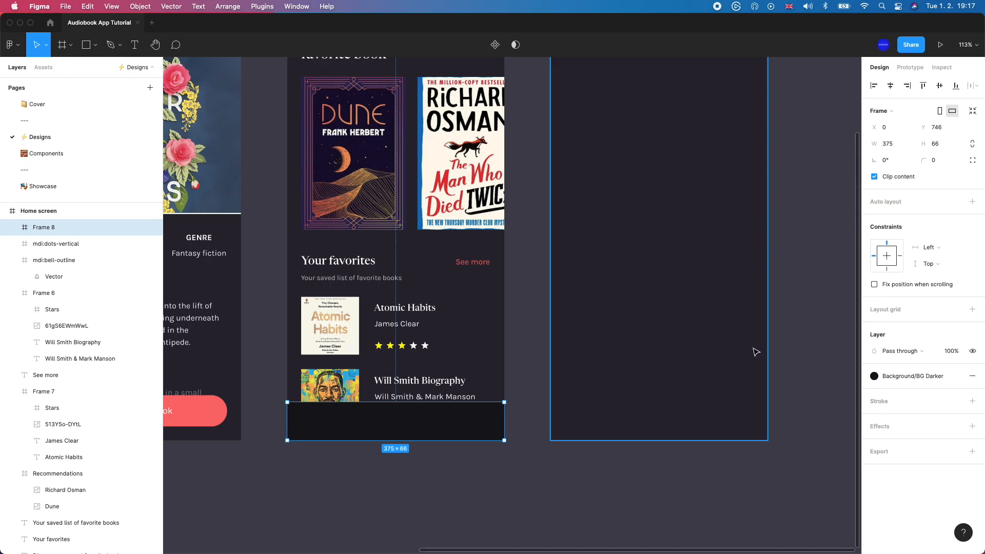
click(491, 502)
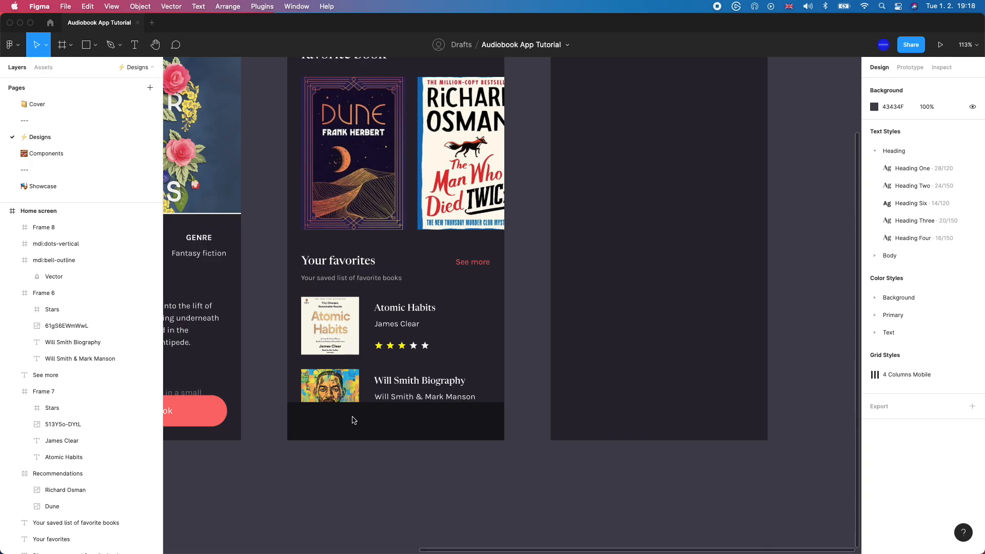
Draw a 375 px line along the dark frame's upper edge at Y 1 with the Background/White stroke style.
key(l)
drag(311, 416, 504, 416)
mouse_move(312, 416)
mouse_down()
mouse_move(286, 416)
mouse_move(306, 415)
mouse_move(304, 406)
mouse_up()
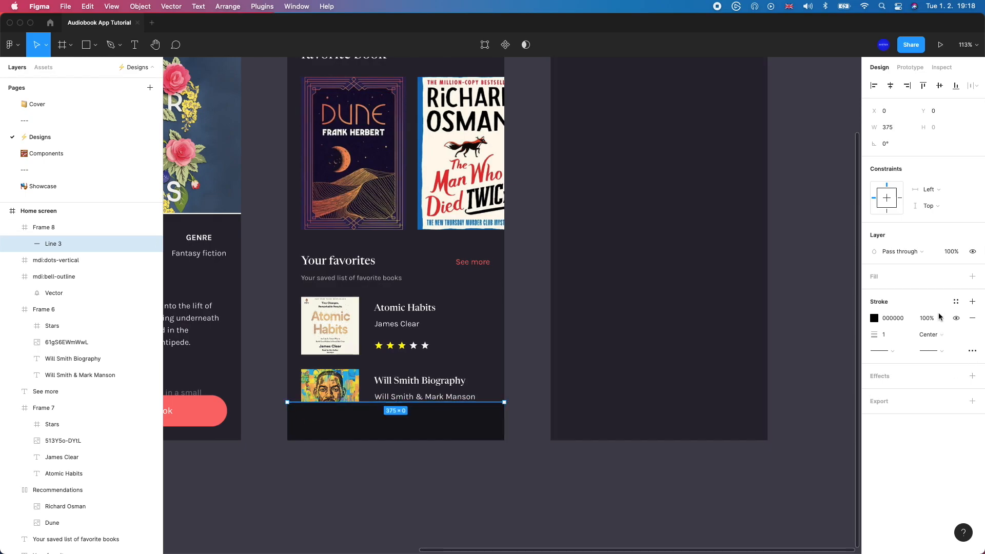
click(955, 301)
click(880, 382)
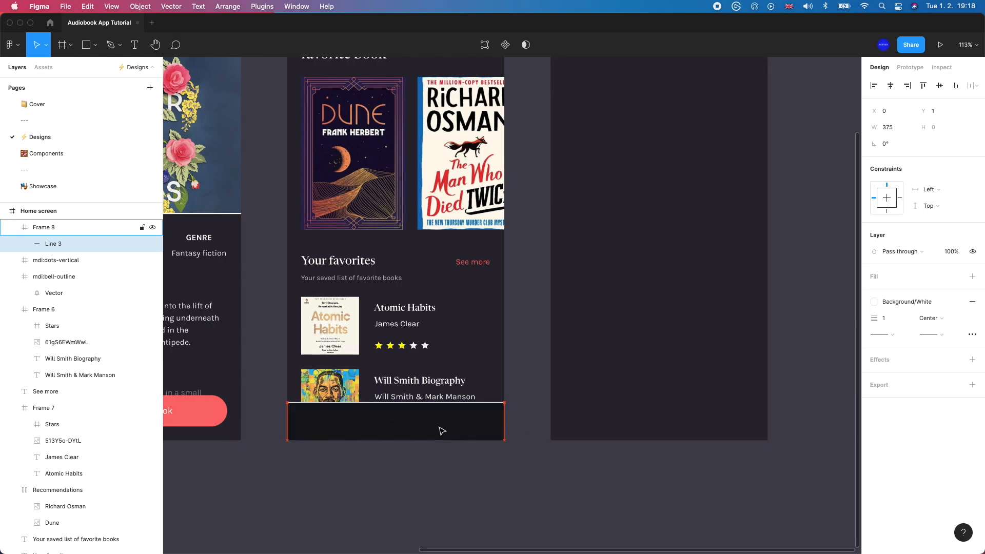
click(324, 467)
Rename the dark frame at the Home screen's lower edge as Bottom Nav Bar.
click(326, 435)
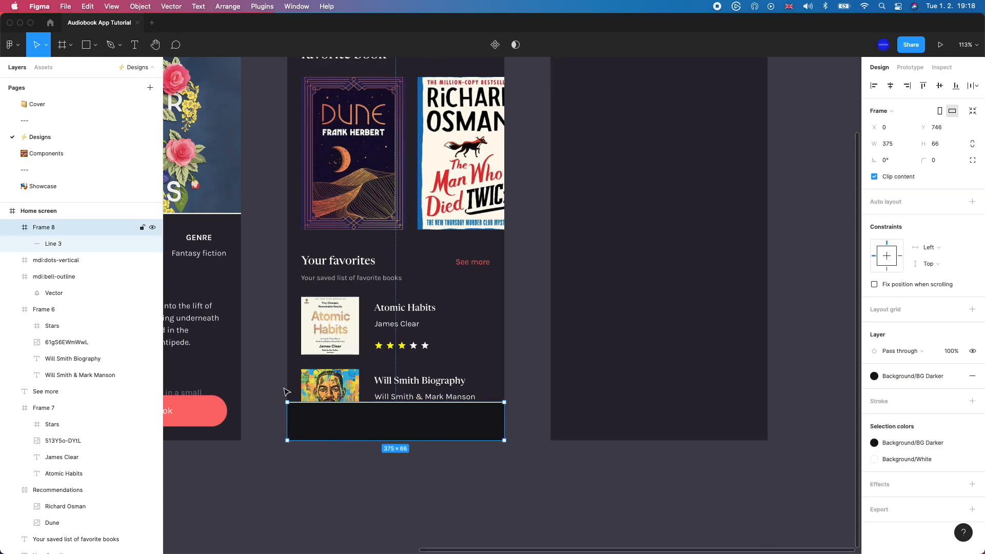
double_click(47, 226)
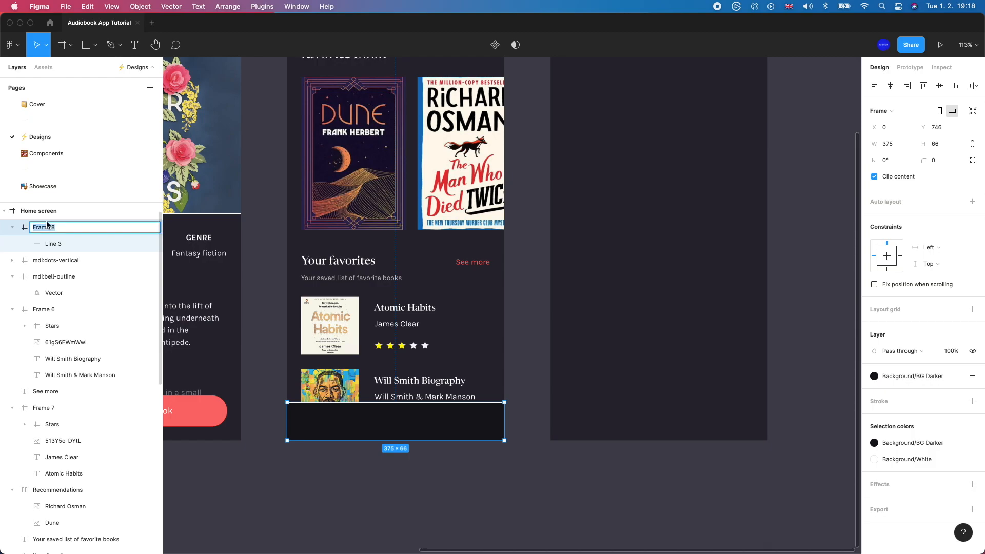
text(Bottom Nav Bar)
key(Return)
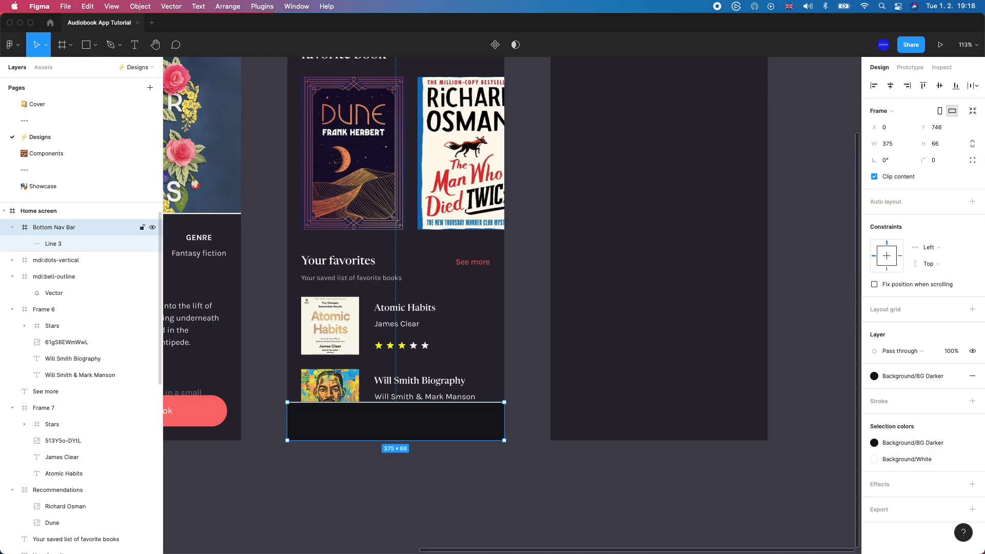
Collapse the Home screen's expanded layers and rename the Atomic Habits entry's frame as Atomic Habits Card.
click(7, 226)
click(12, 260)
click(12, 277)
click(11, 310)
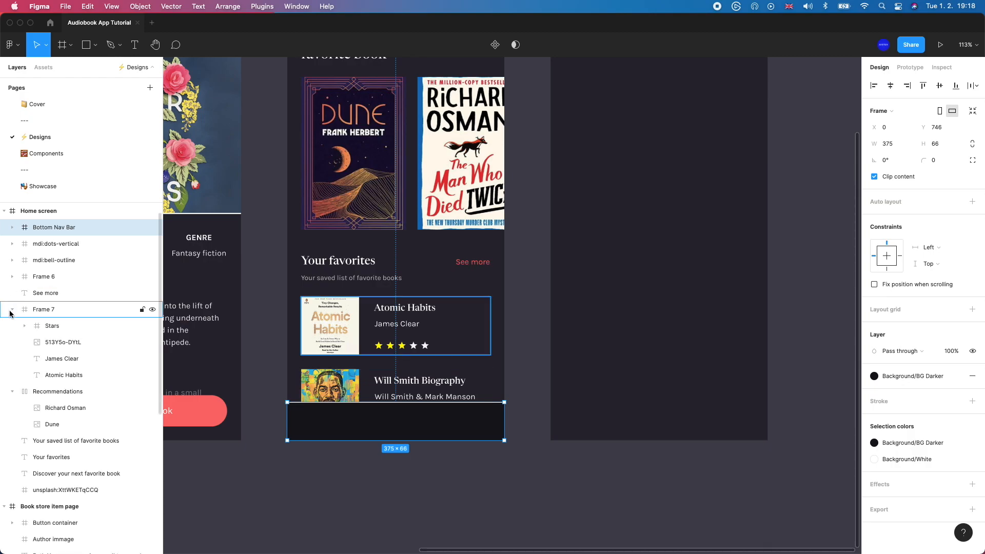
click(11, 328)
click(44, 310)
double_click(46, 311)
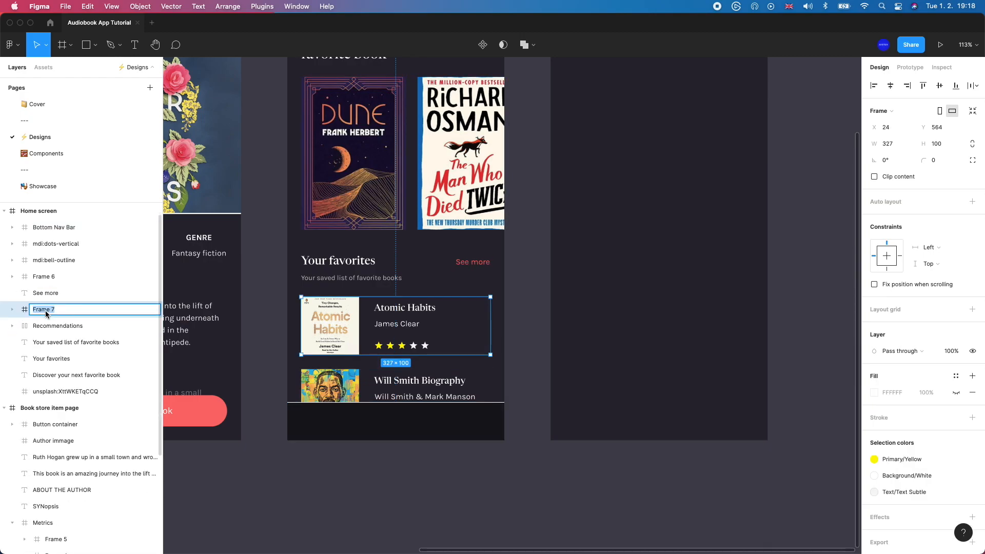
text(Atomic Habits Card)
key(Return)
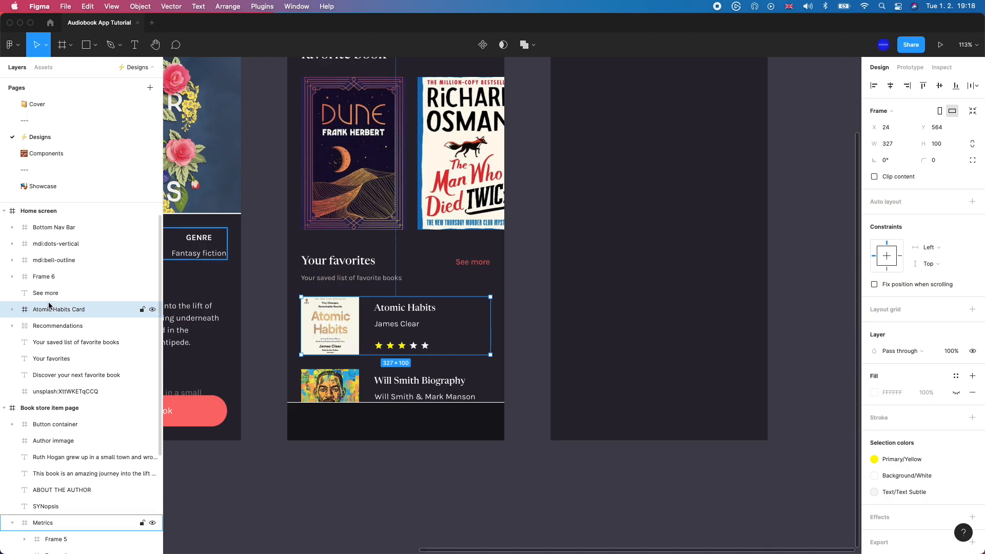
Rename the Will Smith Biography entry's frame as Will Smith Card.
click(52, 278)
double_click(52, 278)
text(Will Smith Car)
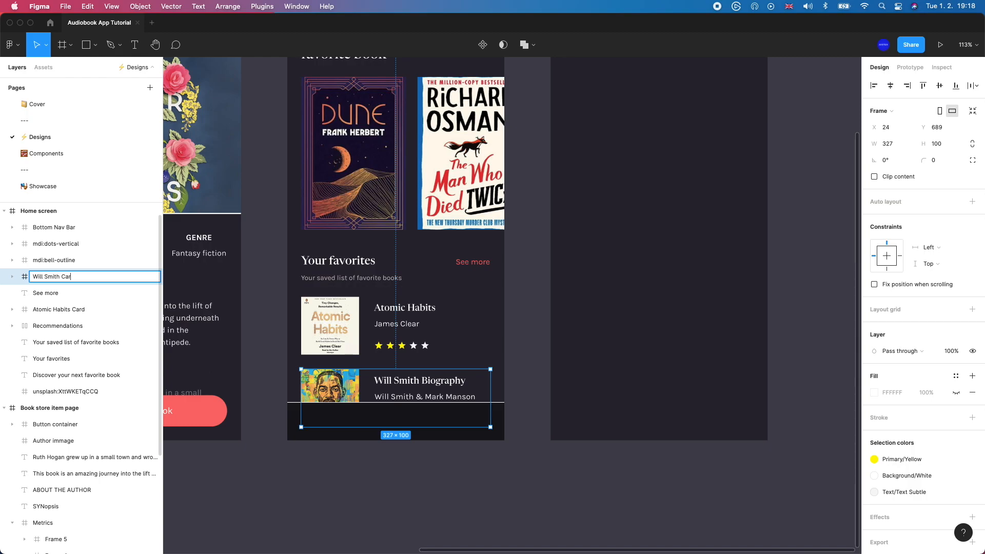
text(d)
key(Return)
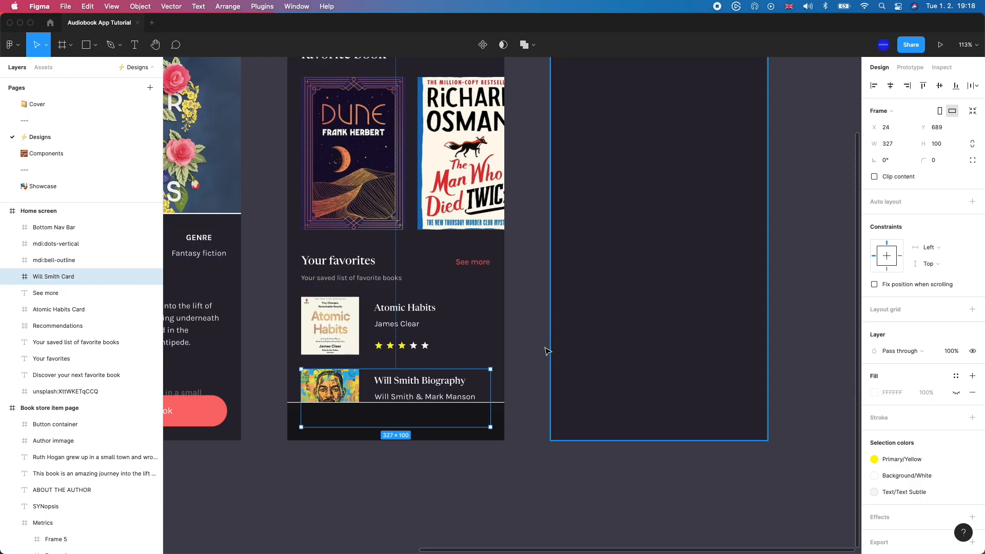
Frame the Your favorites heading, subtitle, See more link and both book cards together and name the frame Favorites.
drag(529, 384, 338, 263)
key(super+alt+g)
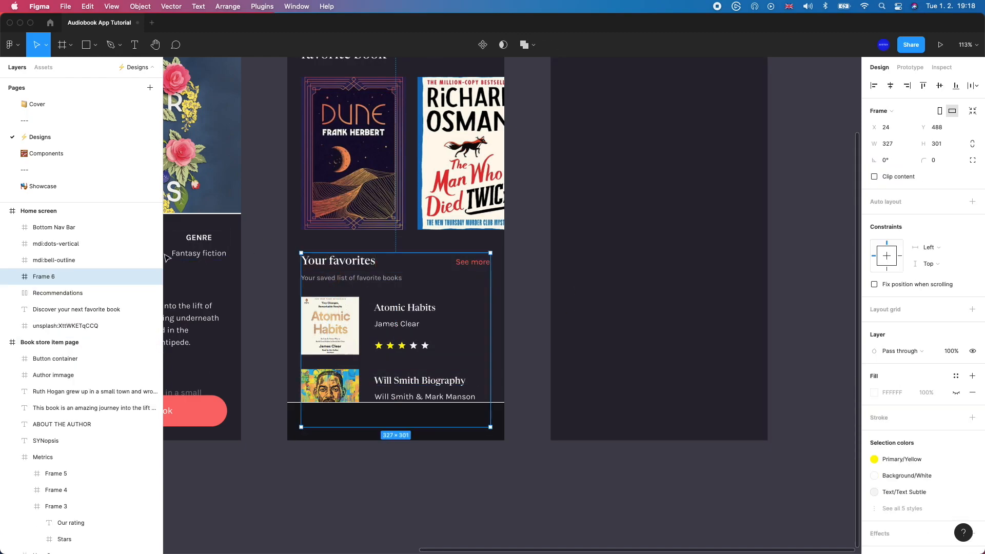
double_click(37, 278)
text(Favo)
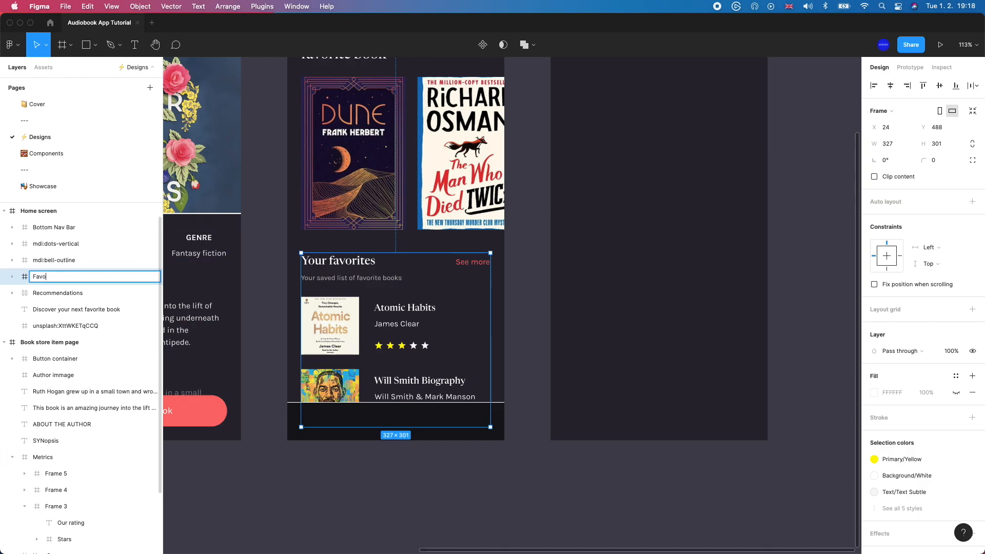
text(rites)
key(Return)
Frame the Discover your next favorite book heading and the book covers below it together and name the frame Recommended.
scroll(511, 320, up, 5)
drag(509, 316, 332, 182)
key(super+alt+g)
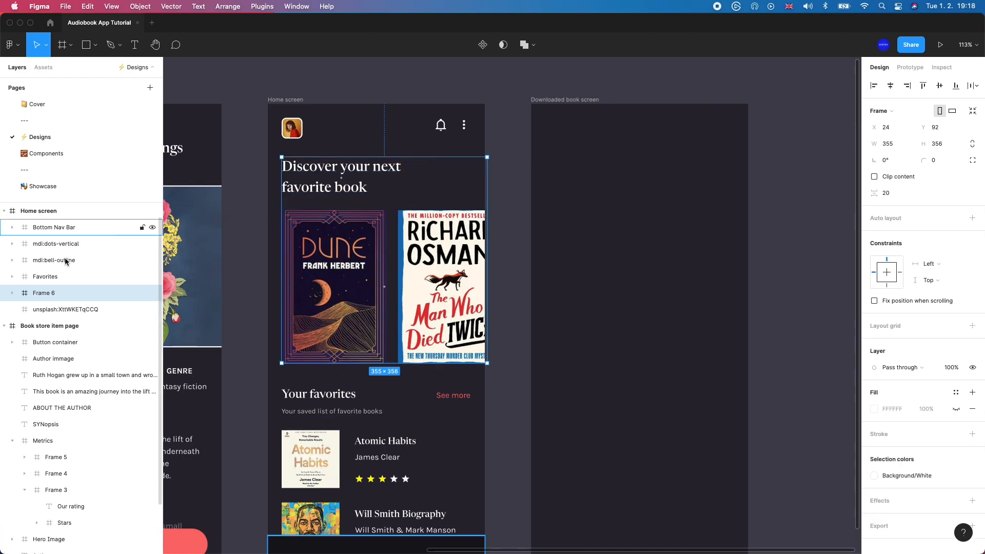
double_click(44, 296)
text(Recommende)
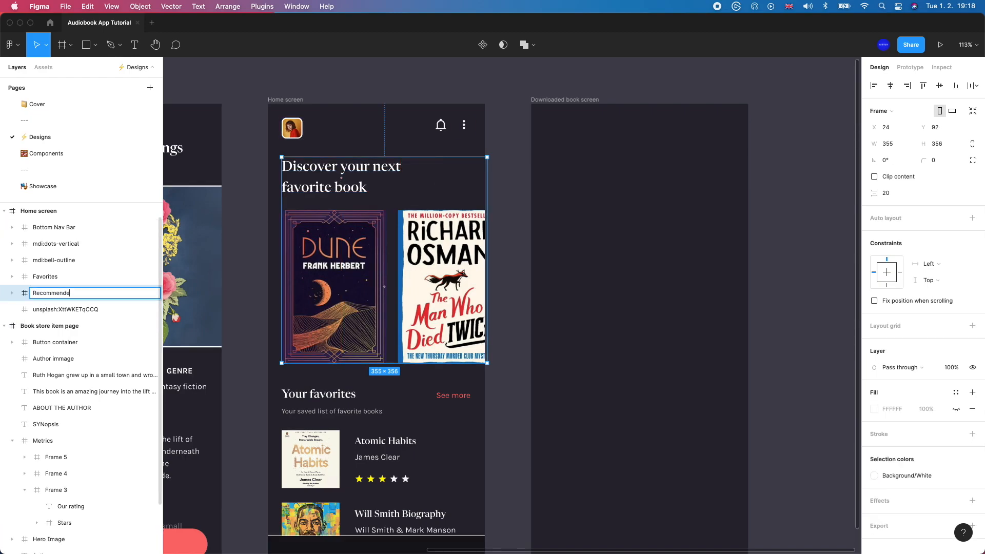
text(d)
key(Return)
Frame the Home screen's bell and three-dot icons together and name the frame Top Right Icons.
drag(502, 142, 433, 125)
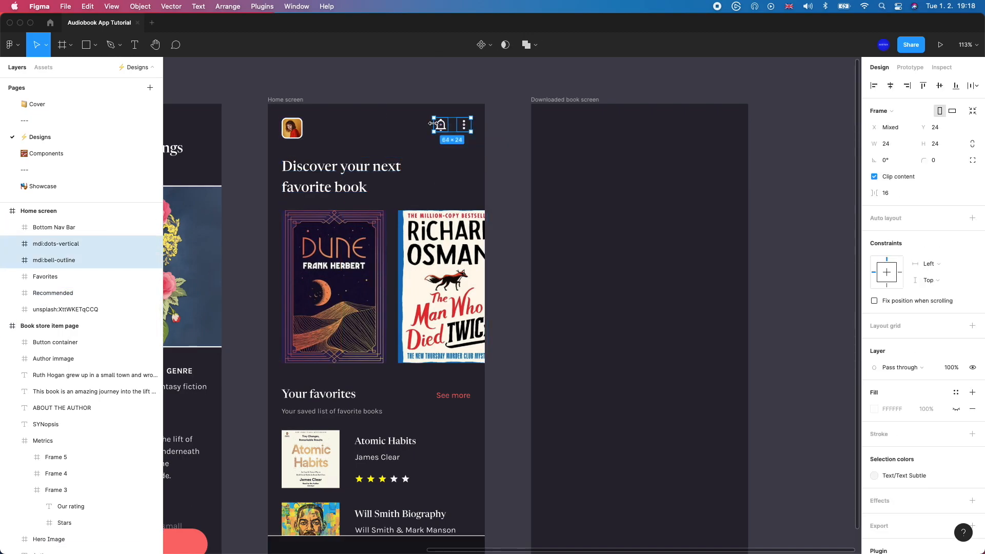
key(super+alt+g)
double_click(51, 245)
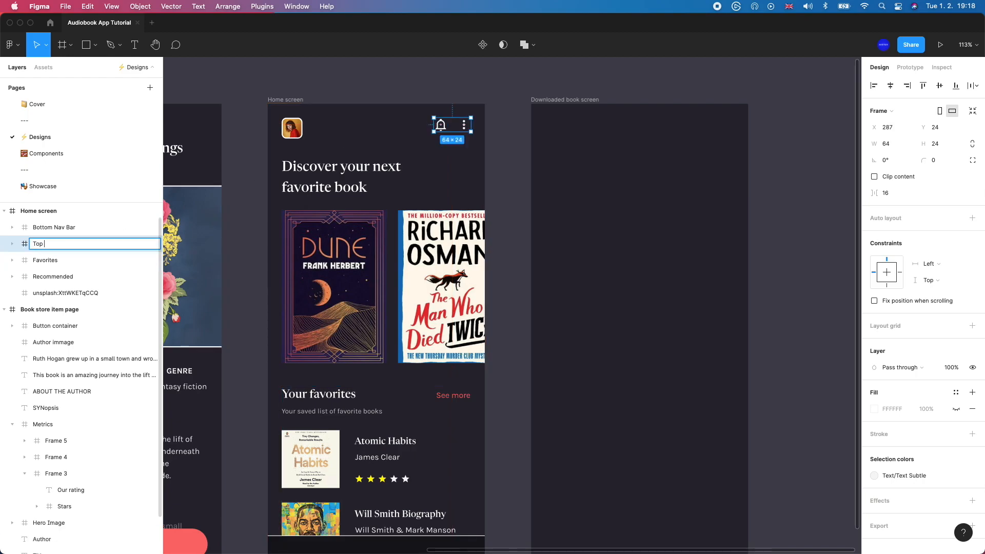
key(Return)
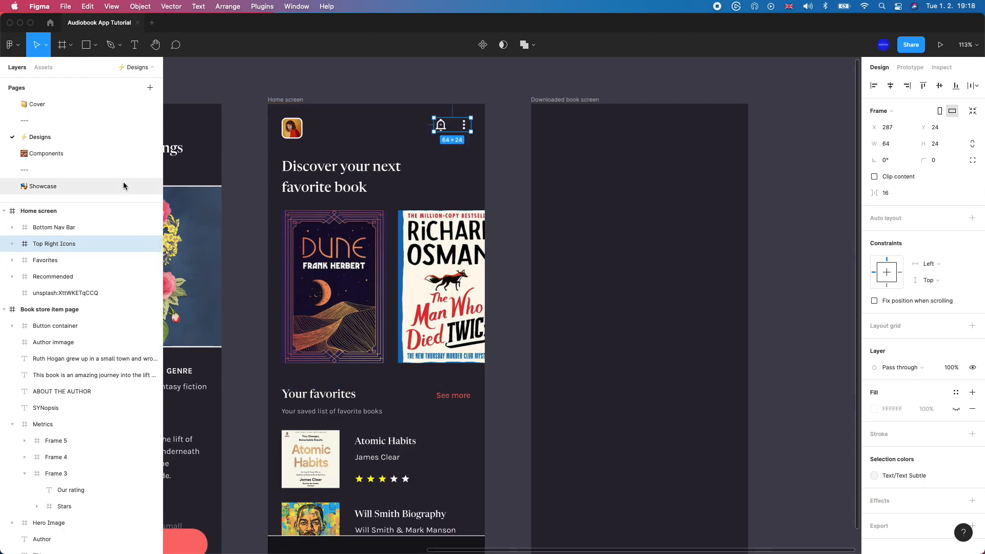
Rename the Home screen's profile picture frame as Avatar.
click(58, 294)
double_click(58, 293)
text(Av)
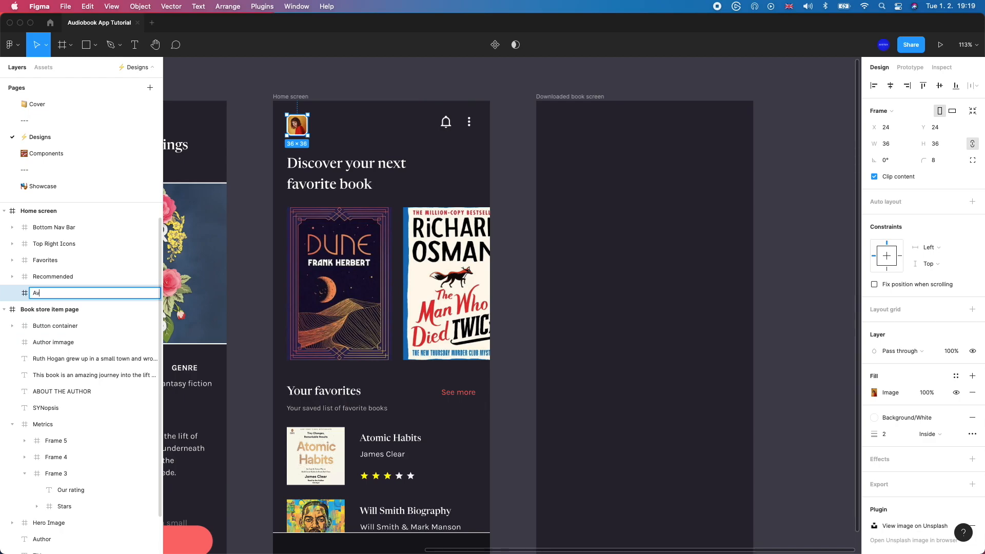
text(atar)
key(Return)
Search Iconify's Material Design Icons for dashboard and import the white 24 px view-dashboard icon.
scroll(293, 359, down, 5)
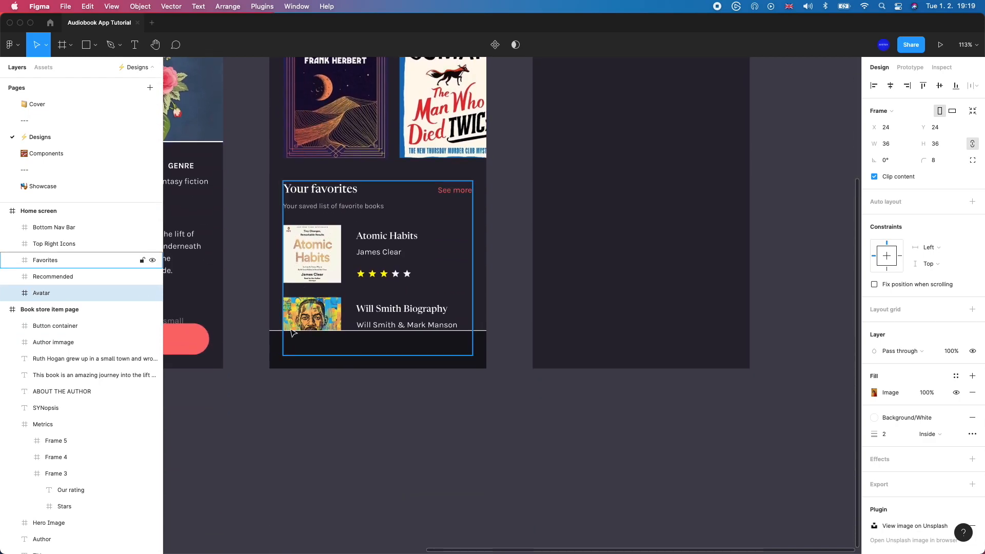
scroll(336, 353, up, 3)
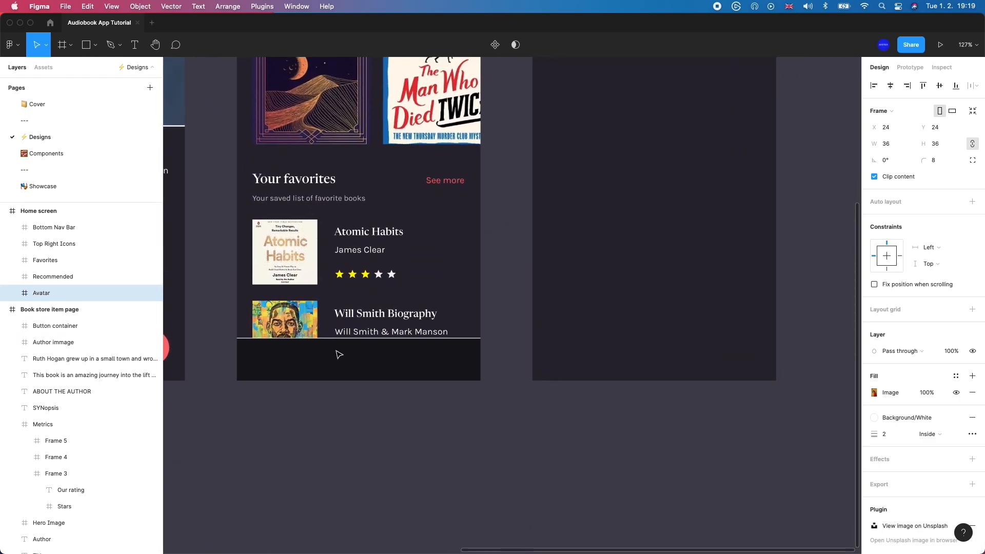
click(262, 6)
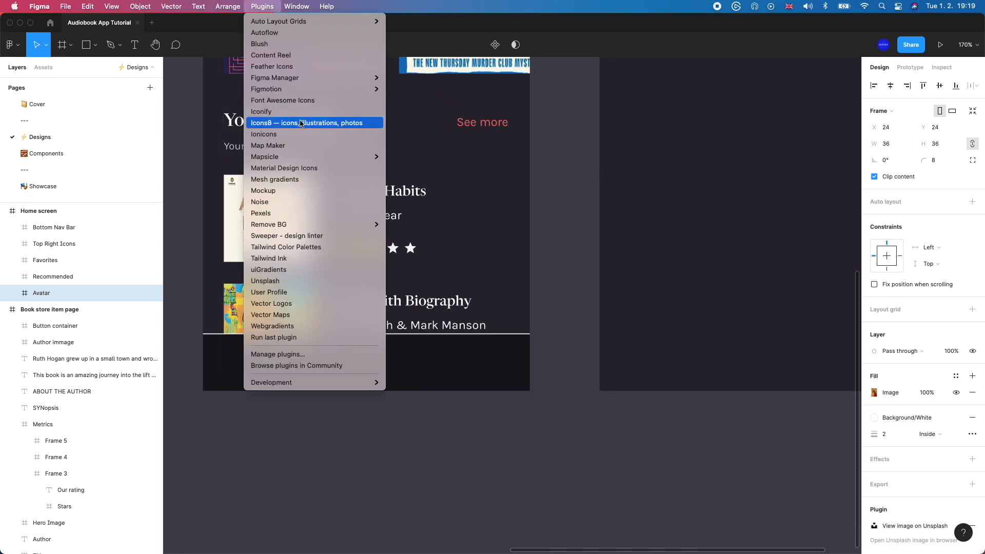
click(261, 111)
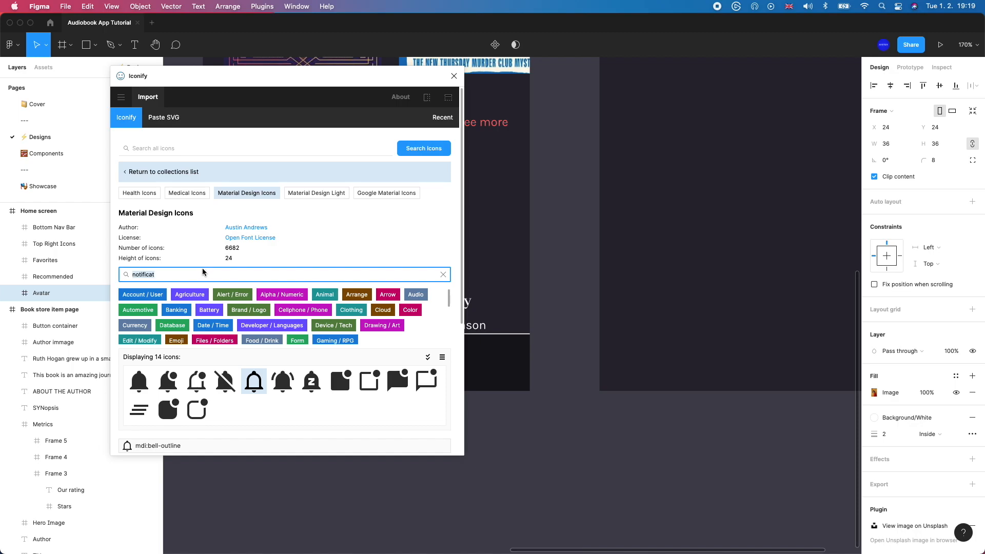
text(dashboard)
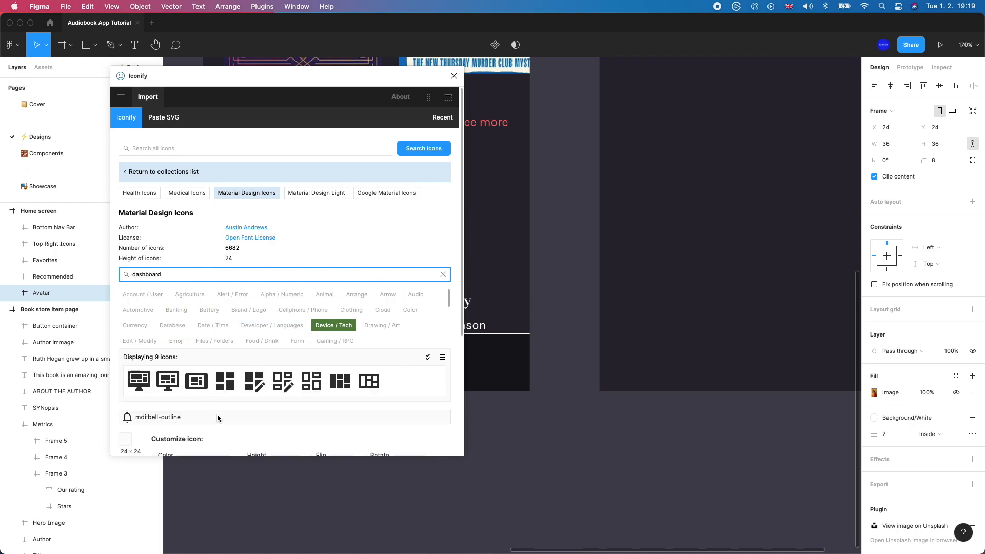
click(224, 380)
scroll(223, 401, down, 5)
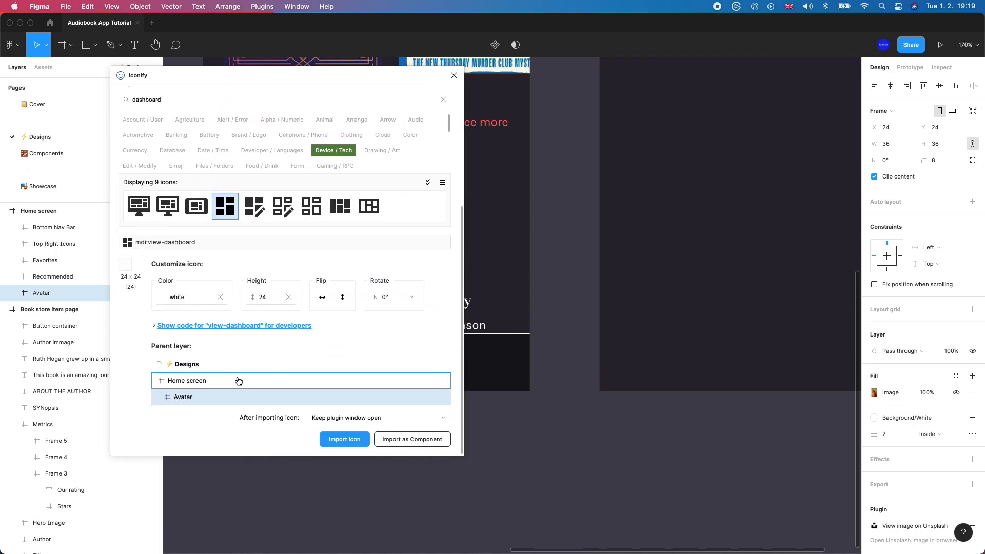
click(330, 439)
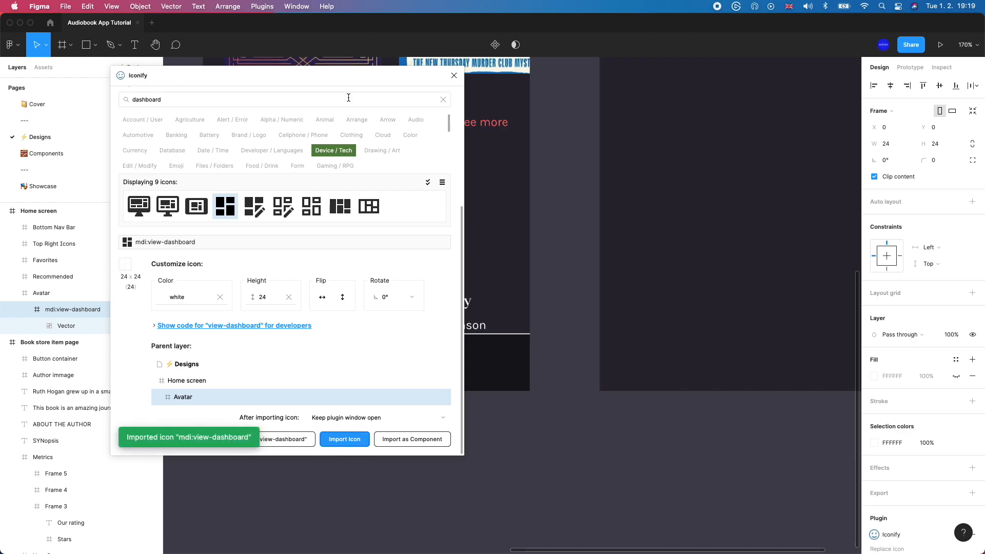
Move the imported dashboard icon from the avatar into the Bottom Nav Bar at about X 22, Y 21.
drag(342, 83, 691, 183)
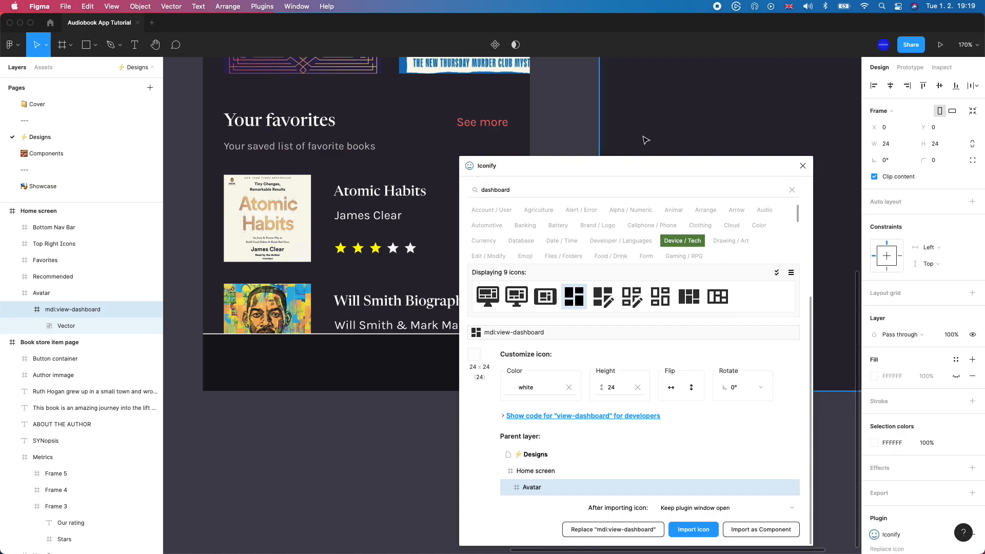
scroll(644, 141, down, 5)
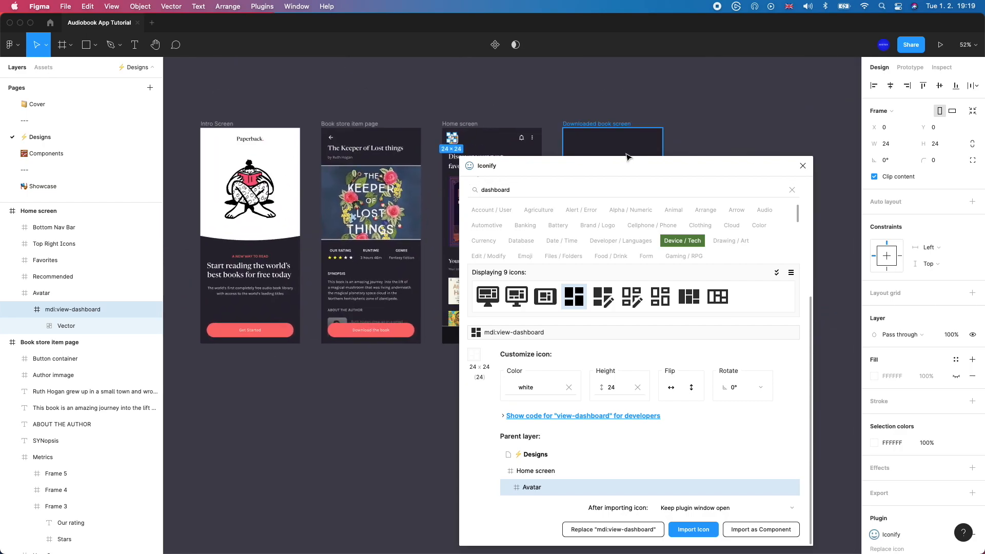
scroll(620, 151, up, 4)
scroll(292, 156, down, 2)
scroll(293, 156, left, 2)
click(252, 106)
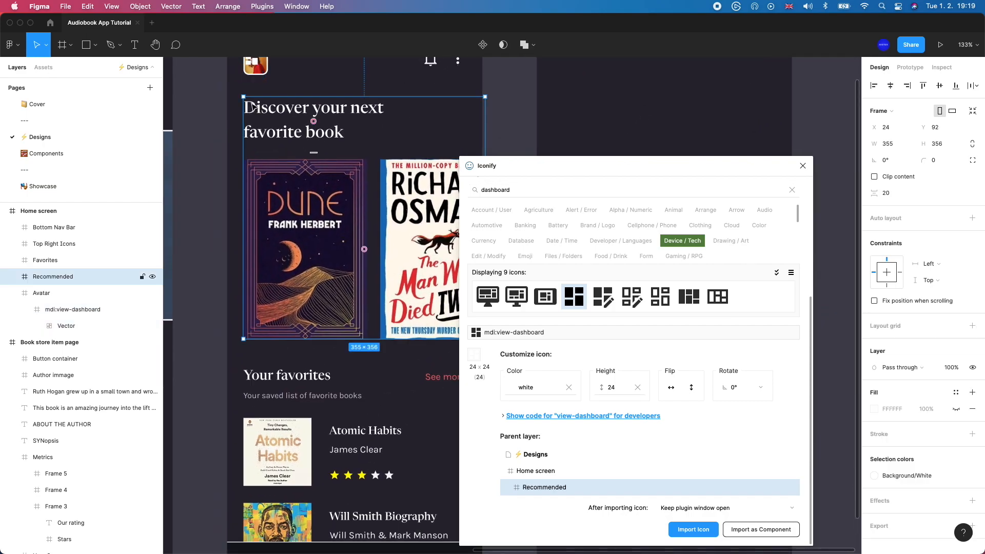
click(254, 62)
scroll(259, 216, down, 3)
drag(254, 63, 257, 416)
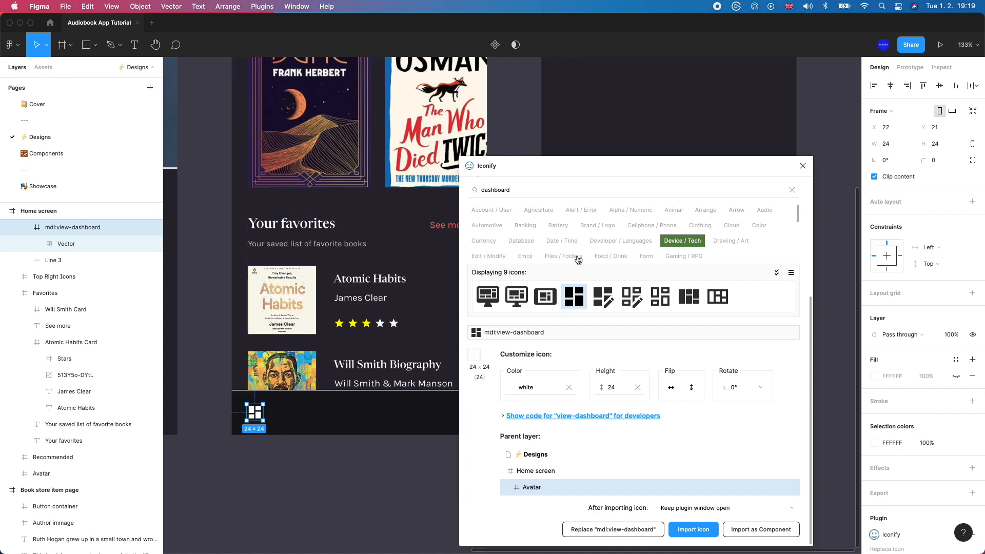
Import the solid bookmark icon from Iconify and place it in the Bottom Nav Bar at about X 94, Y 21.
scroll(480, 337, down, 2)
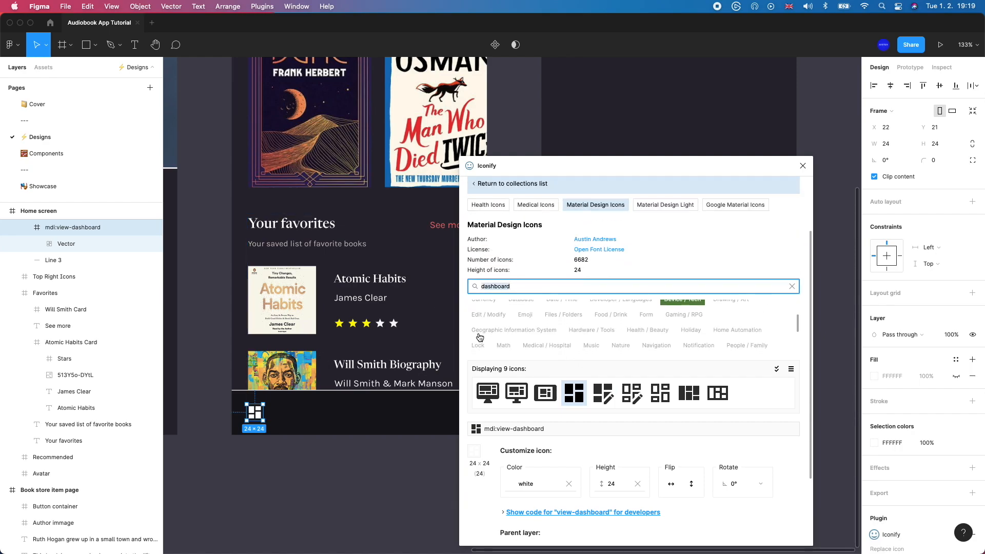
text(bookmark)
click(483, 406)
click(690, 529)
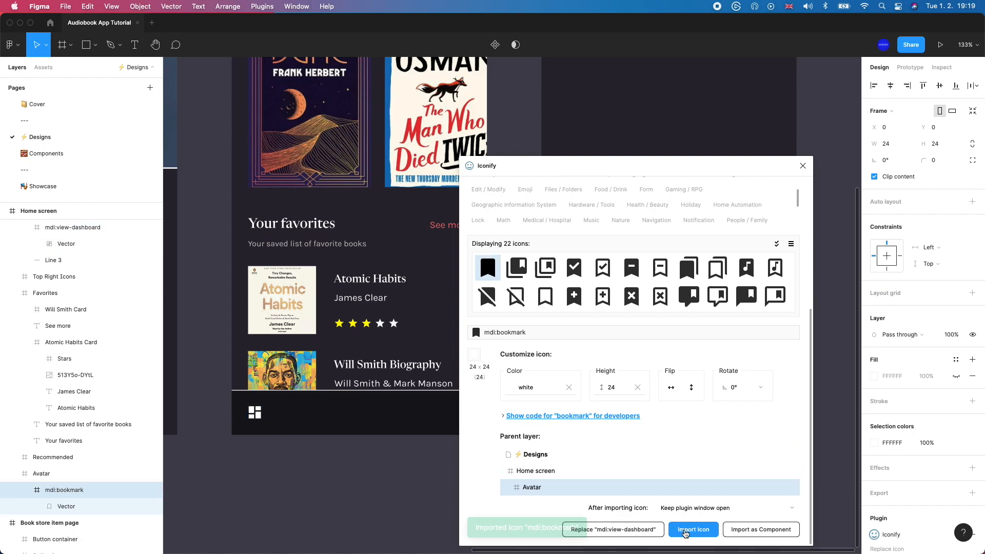
scroll(358, 326, down, 5)
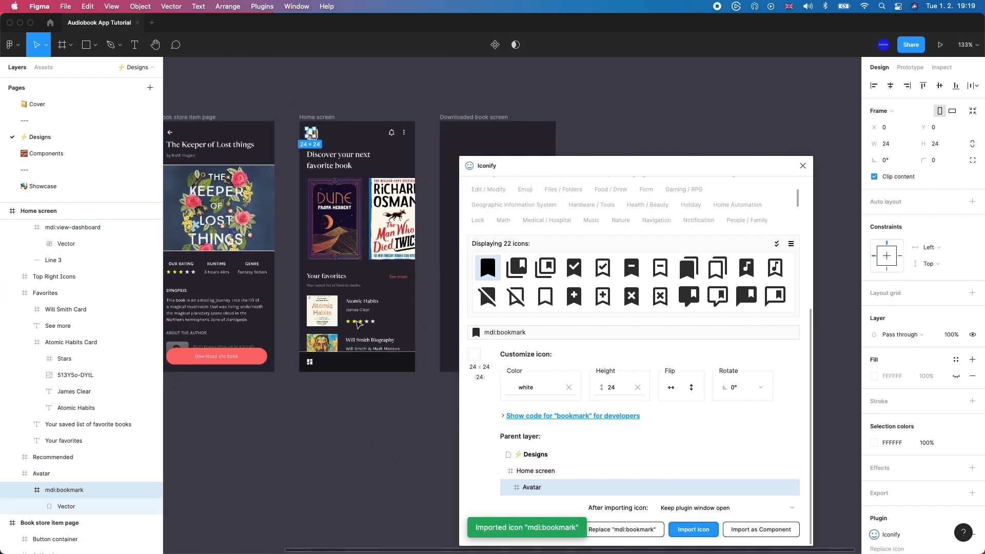
drag(312, 137, 330, 363)
Search Iconify for search, import the magnify icon and place it in the Bottom Nav Bar at about X 188, Y 21.
scroll(330, 364, up, 5)
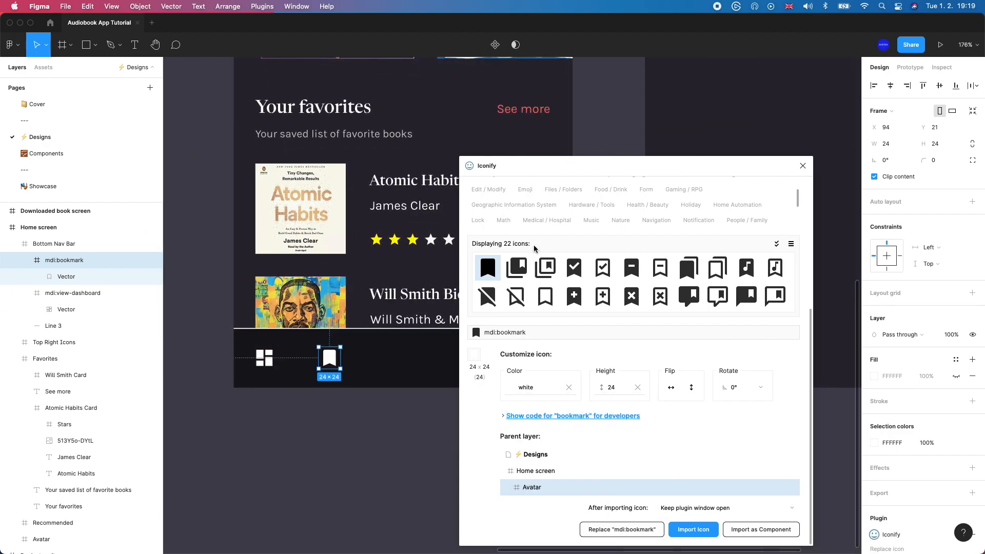
scroll(528, 282, up, 4)
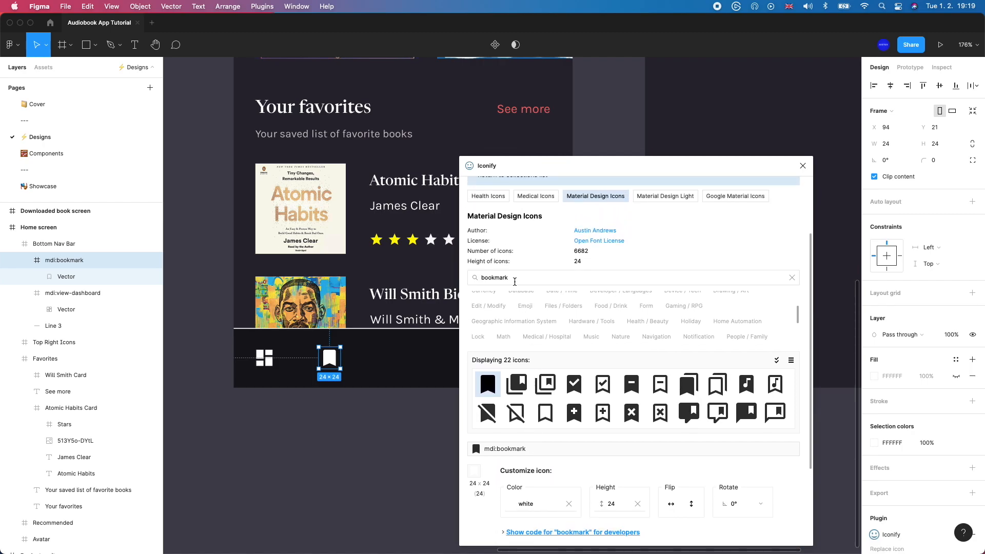
text(search)
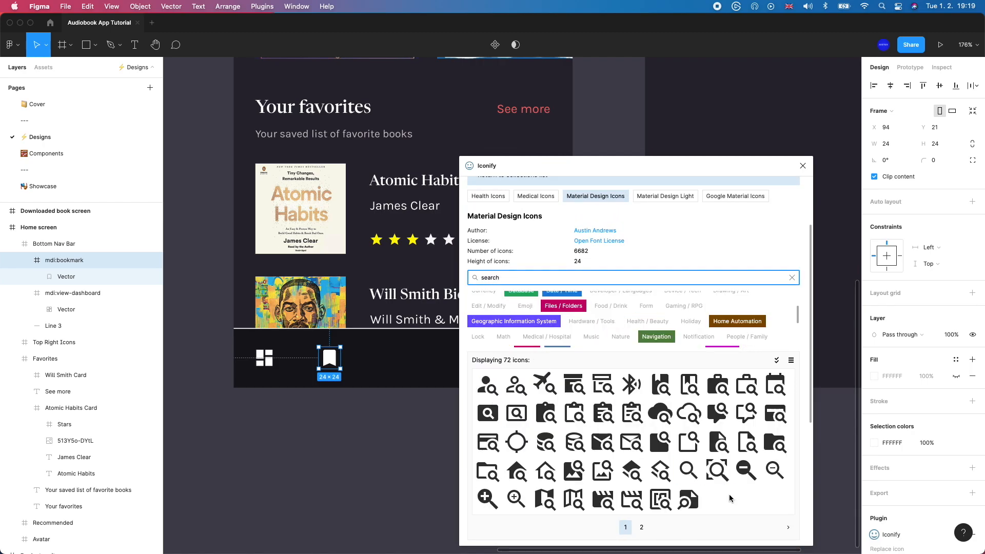
click(689, 470)
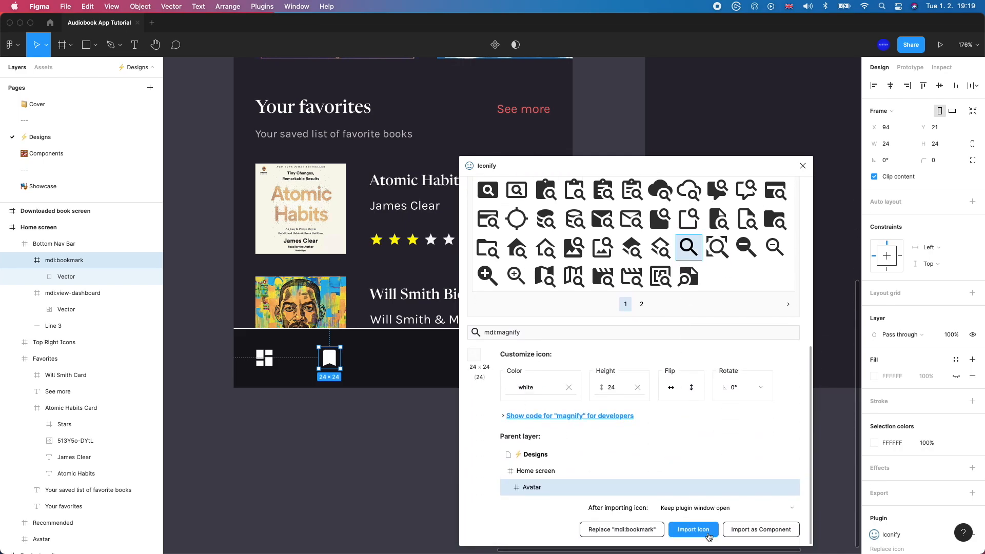
click(692, 529)
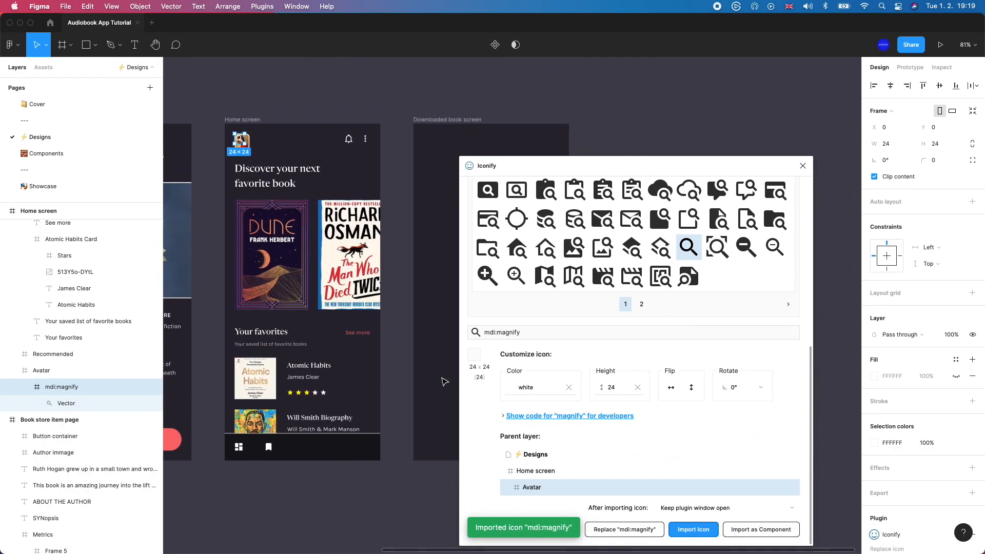
drag(243, 141, 314, 451)
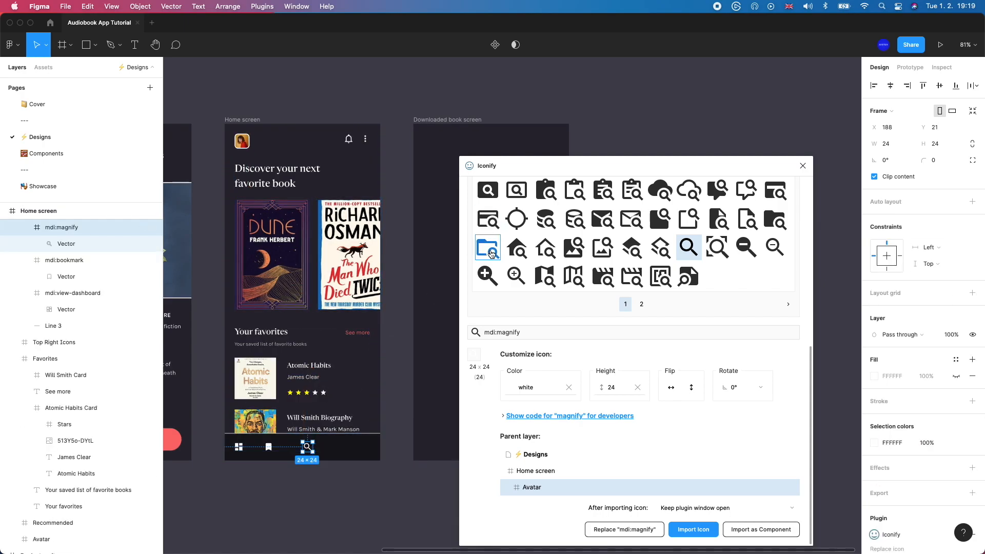
Search Iconify's Material Design Icons for shop and choose the solid basket icon.
scroll(491, 253, up, 5)
scroll(491, 252, up, 5)
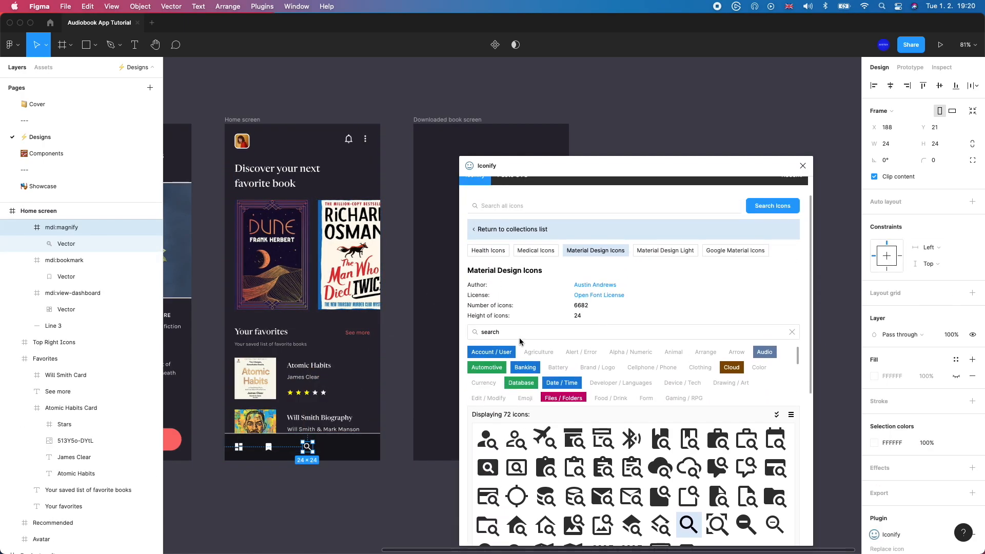
scroll(515, 414, up, 2)
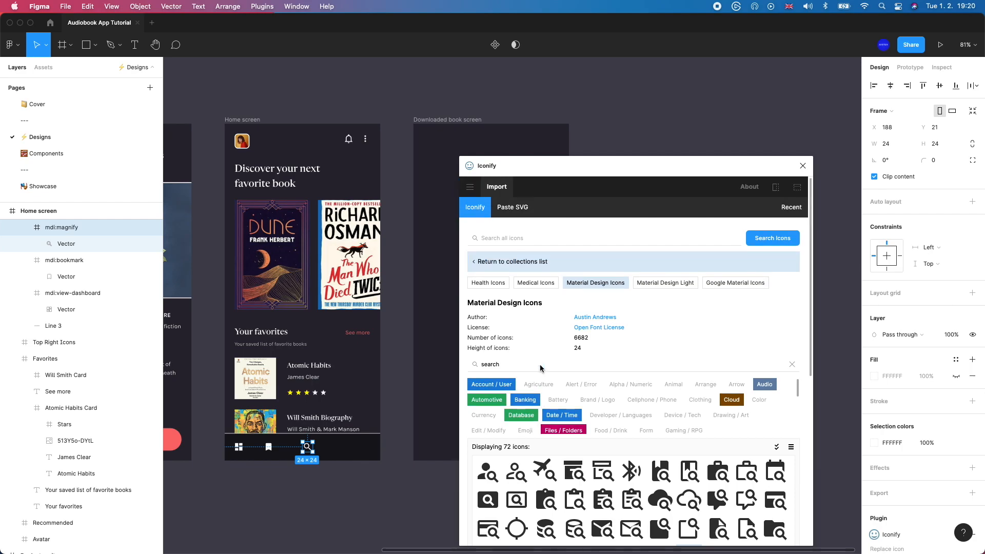
click(538, 364)
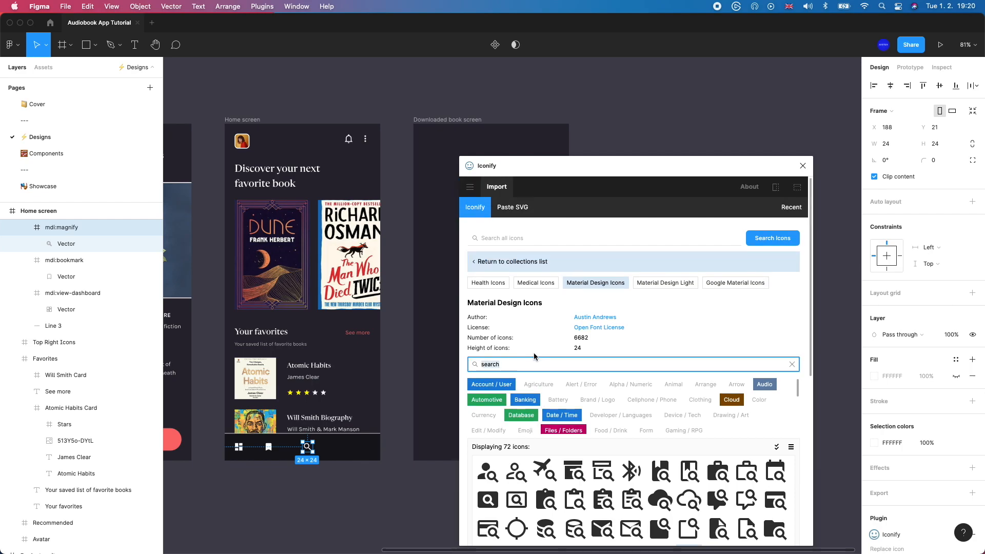
text(shop)
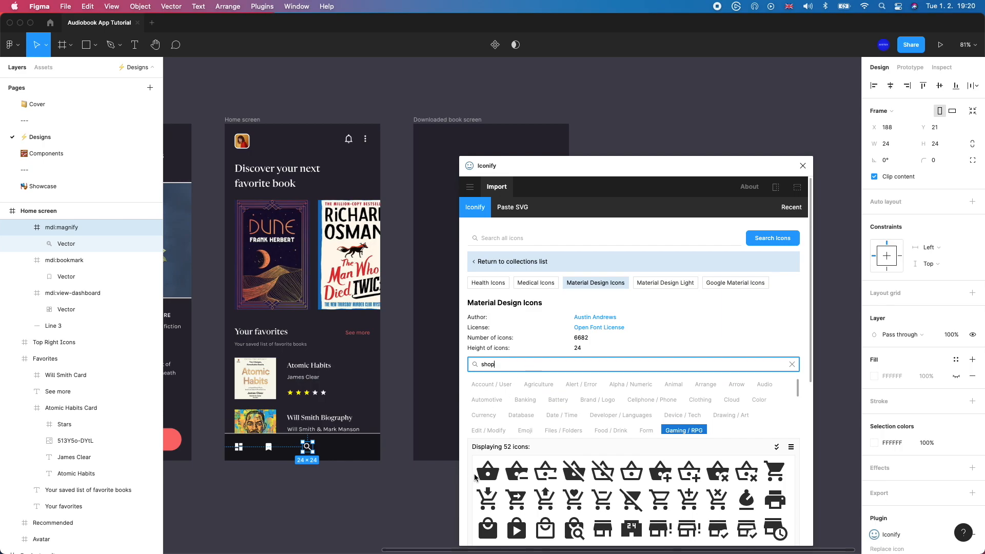
click(486, 471)
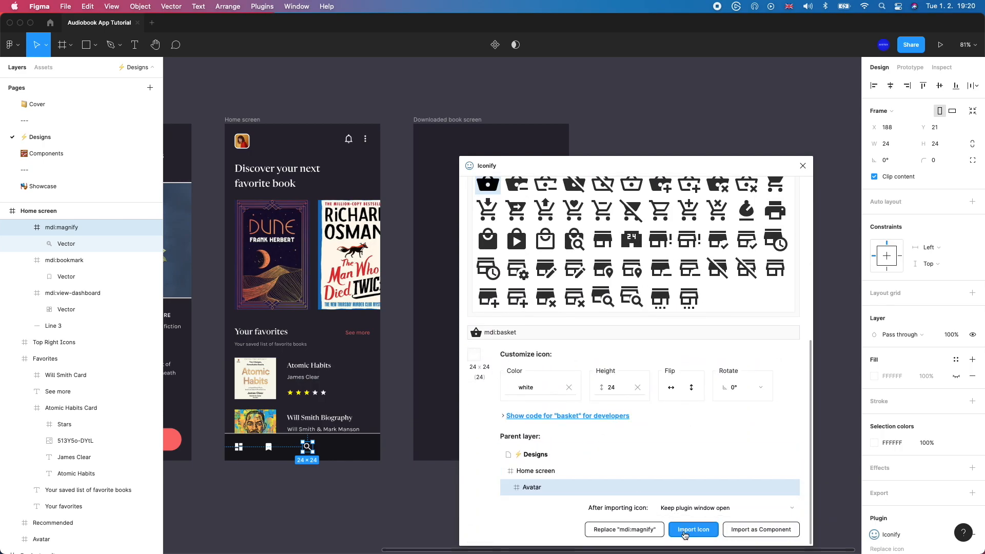
Import the mdi:basket icon in white at 24 px height and place it in the bottom nav bar after the search icon.
click(684, 531)
drag(240, 142, 342, 449)
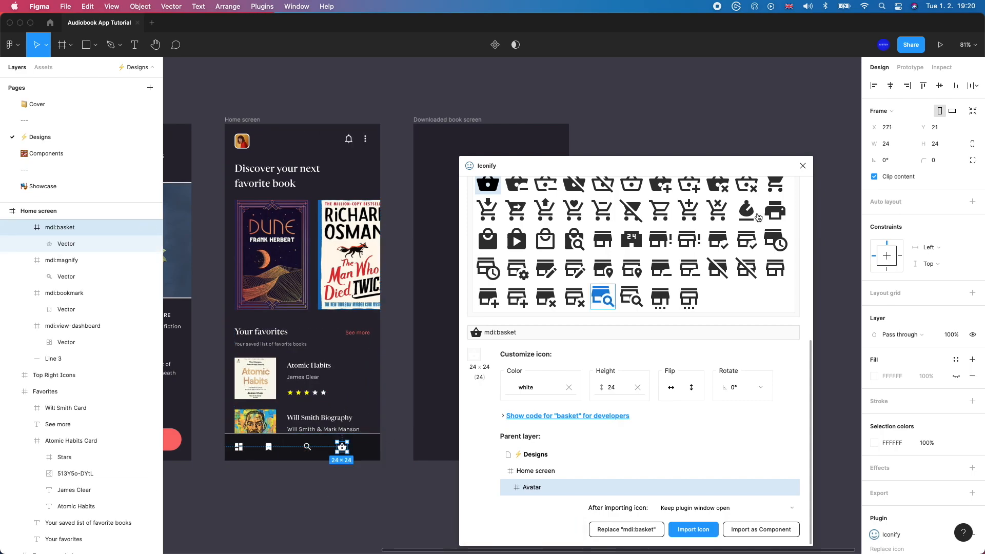
click(803, 167)
Duplicate the basket icon to X 327 near the nav bar's far end and delete the original basket.
ctrl+scroll(318, 464, up, 5)
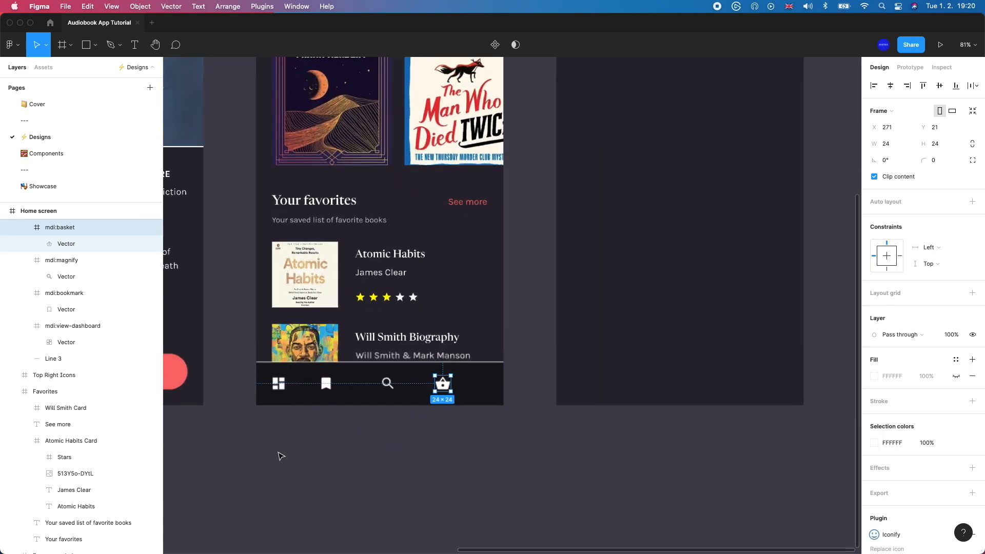
ctrl+scroll(282, 456, up, 3)
drag(512, 361, 566, 365)
key(alt)
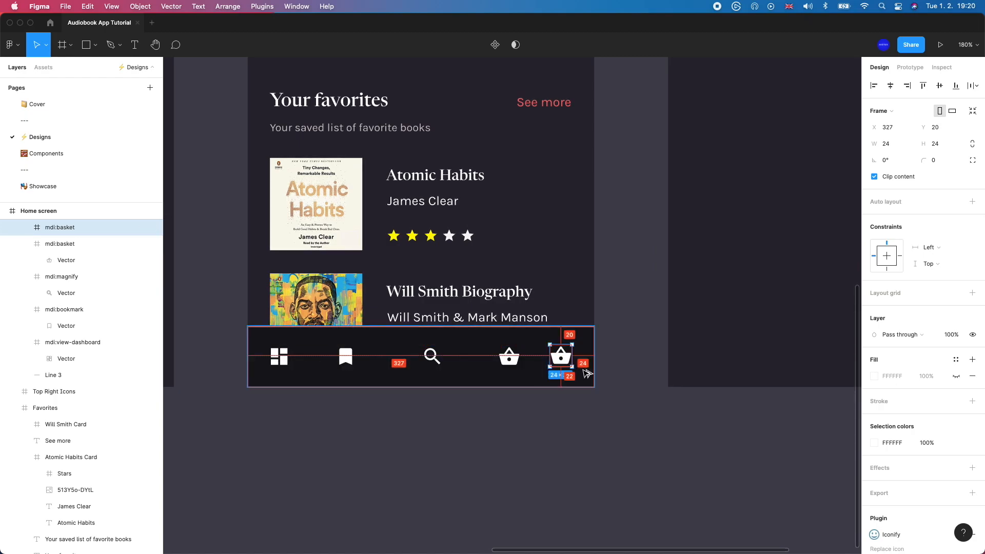
click(510, 359)
key(Delete)
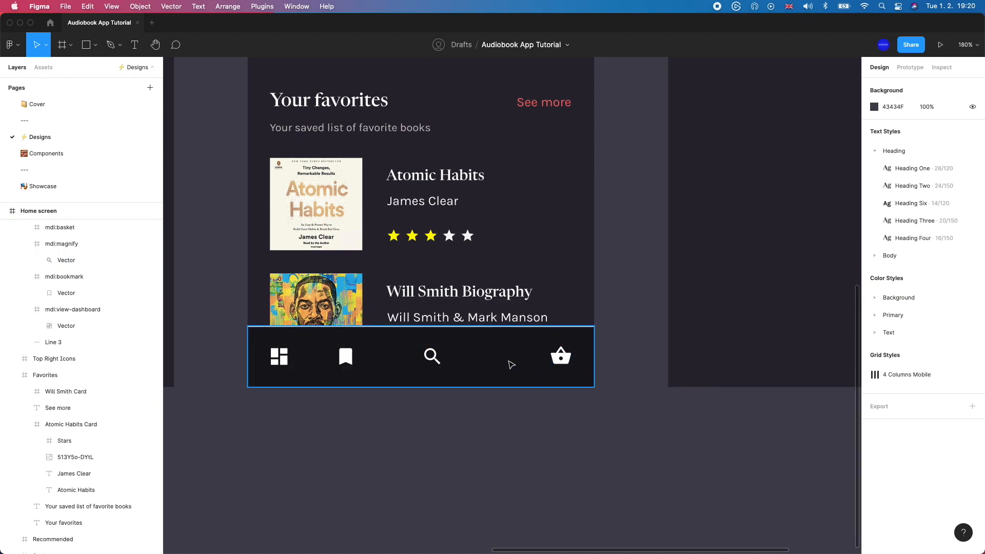
Nudge the basket icon down 1 px to Y 21 in the nav bar.
click(561, 359)
key(alt)
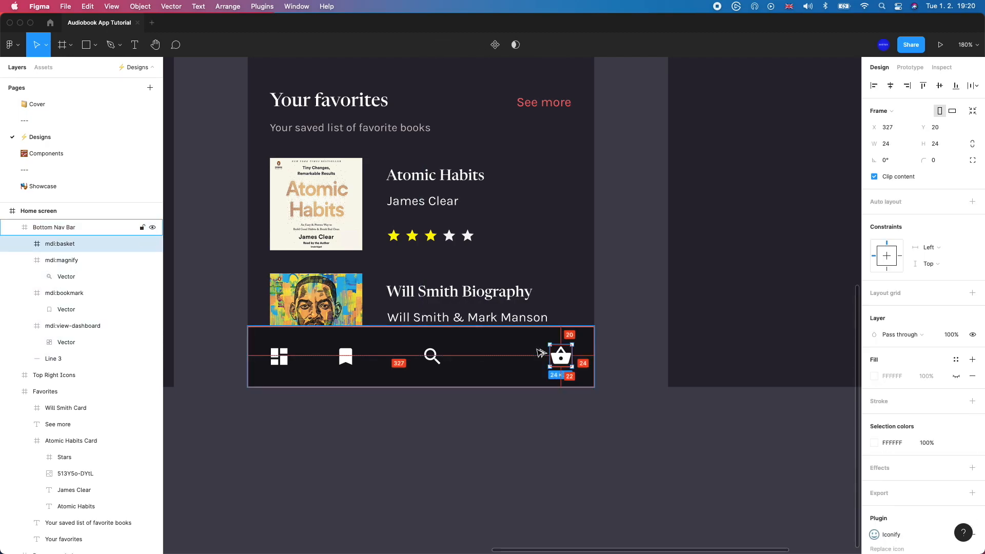
key(Down)
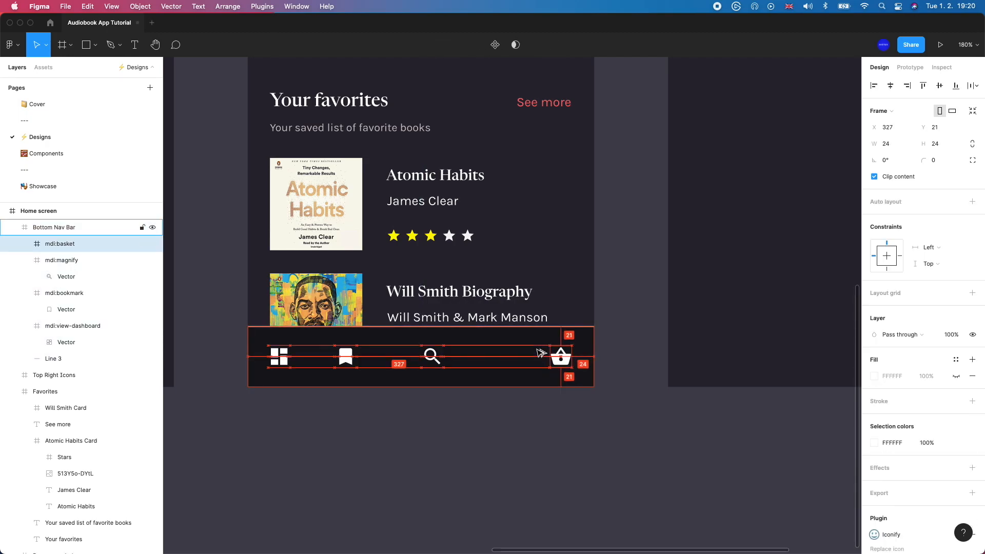
Position the dashboard icon at X 24, Y 22 in the nav bar.
click(280, 356)
key(alt)
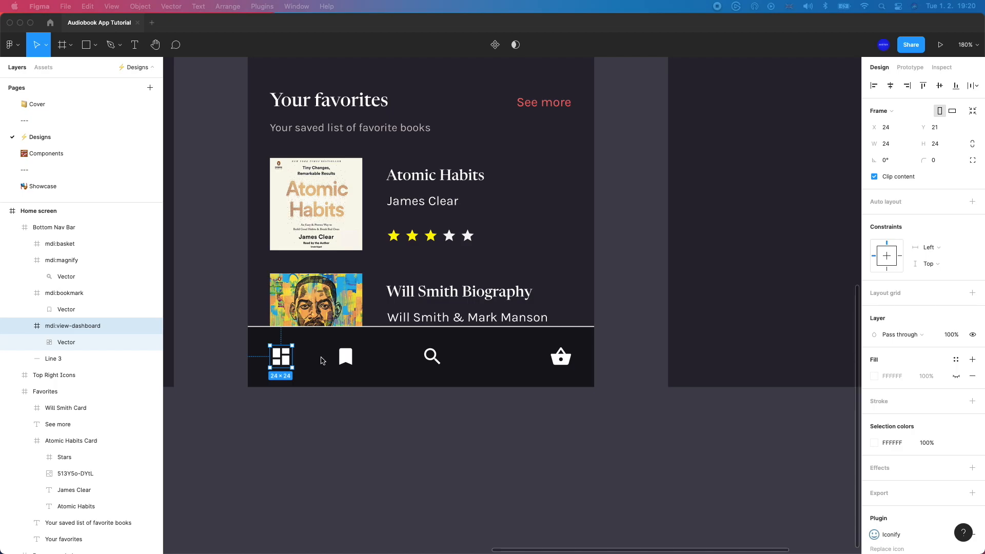
click(309, 394)
click(309, 394)
click(284, 355)
key(alt)
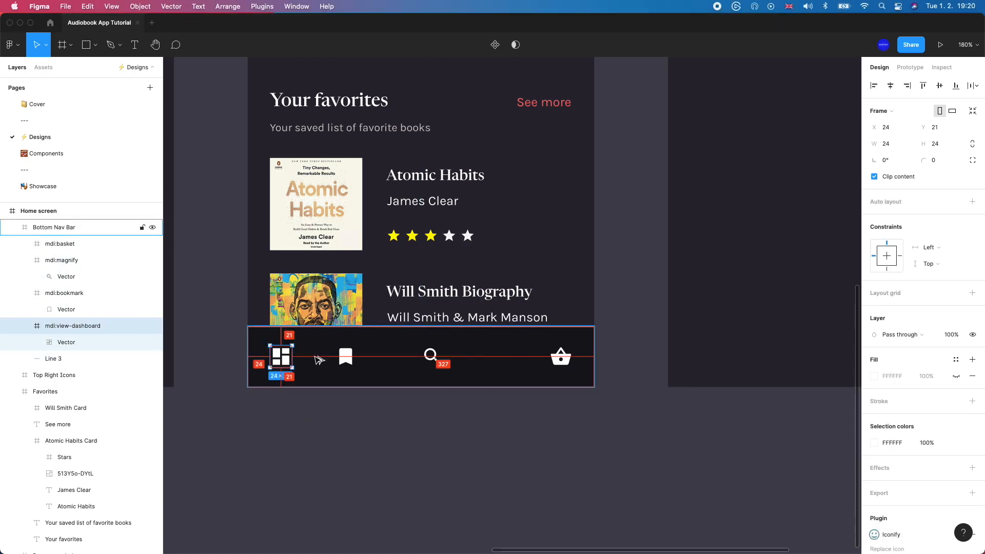
key(Down)
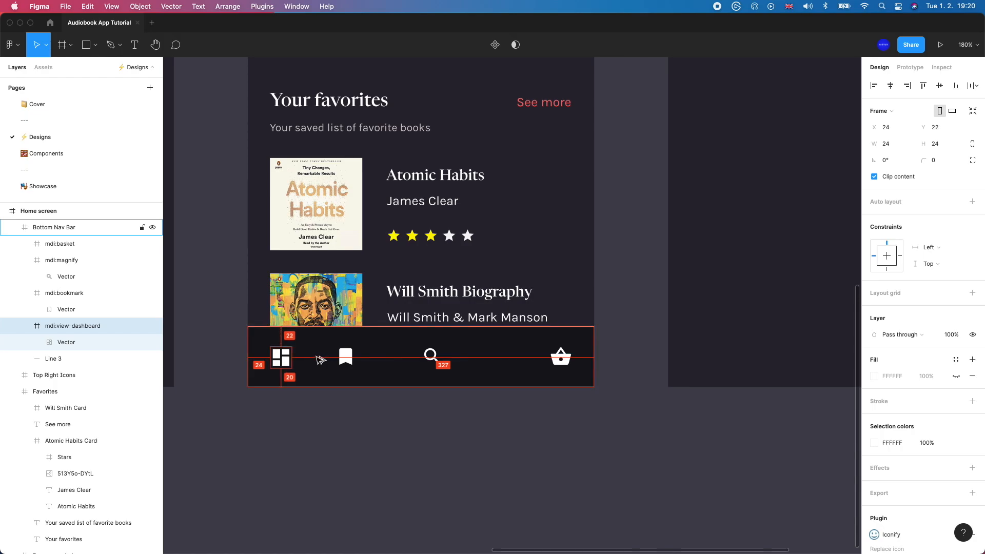
Nudge the bookmark, search and basket icons down to Y 22 to line up with the dashboard icon.
click(346, 356)
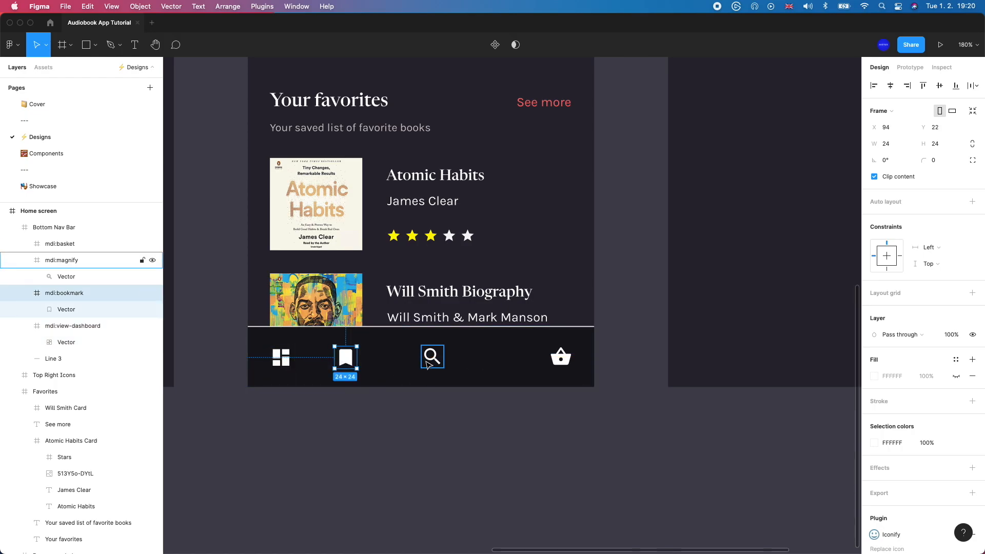
click(430, 363)
click(560, 357)
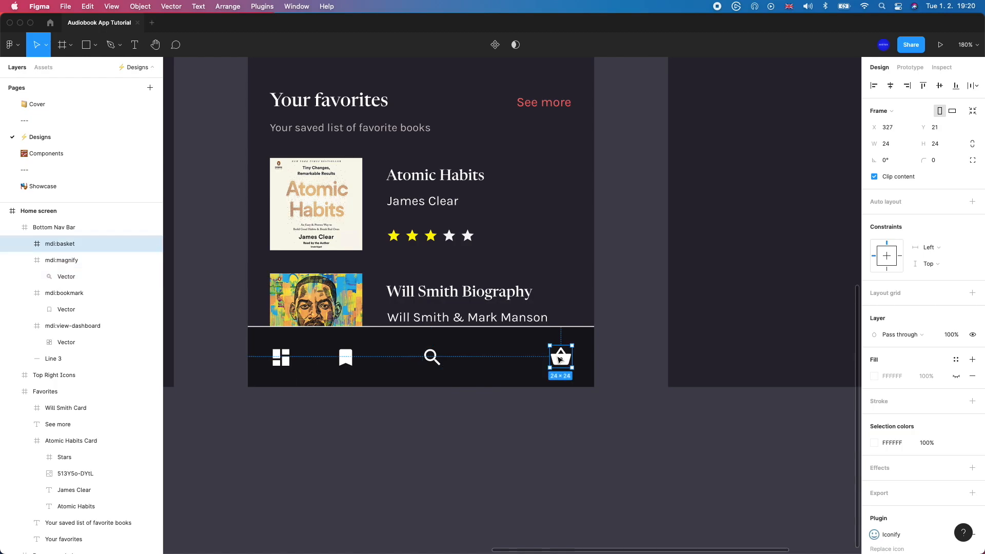
Lower the Bottom Nav Bar's upper edge so the frame is 64 px tall.
scroll(432, 330, up, 5)
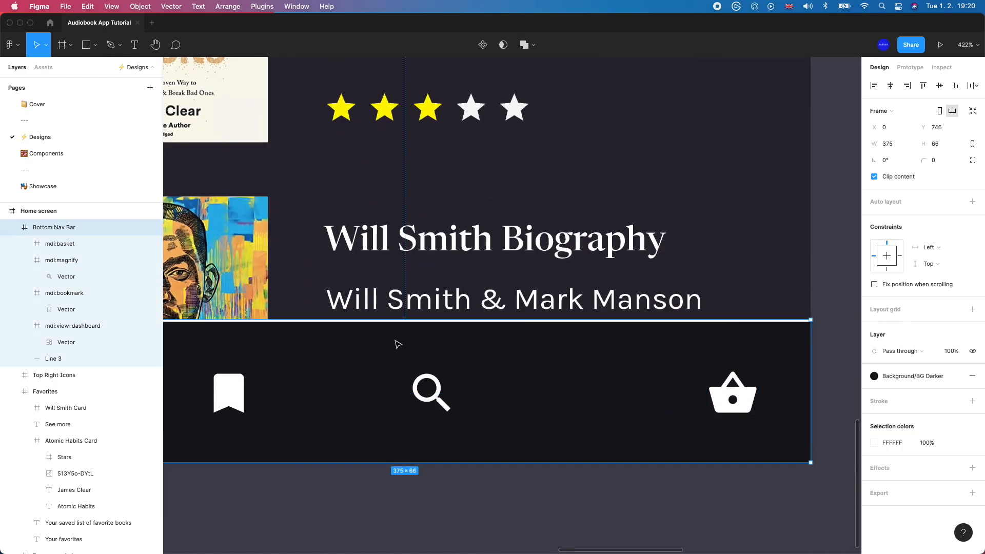
click(398, 344)
scroll(395, 343, up, 6)
drag(386, 288, 386, 296)
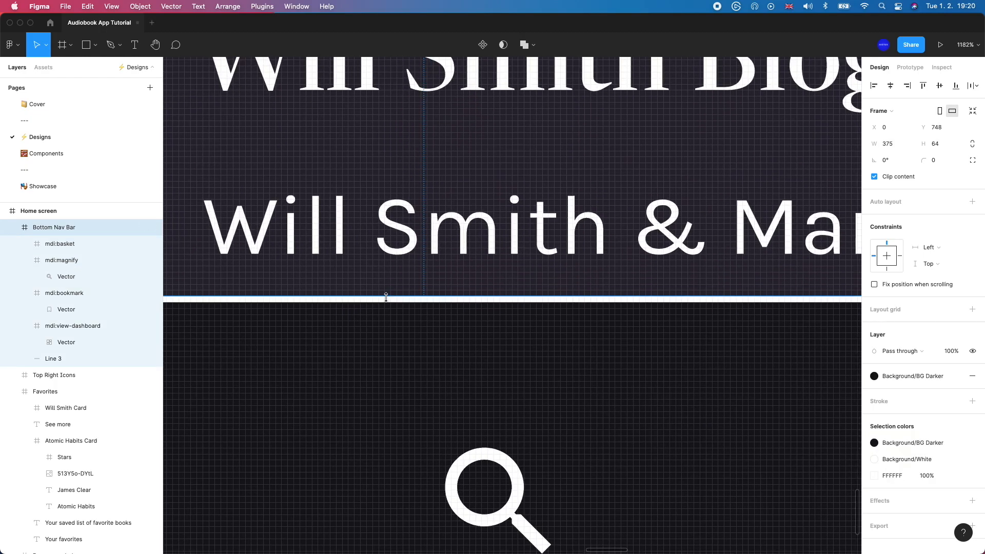
Center the four nav bar icons vertically in the bar and distribute their horizontal spacing evenly.
scroll(386, 296, down, 10)
scroll(278, 324, up, 3)
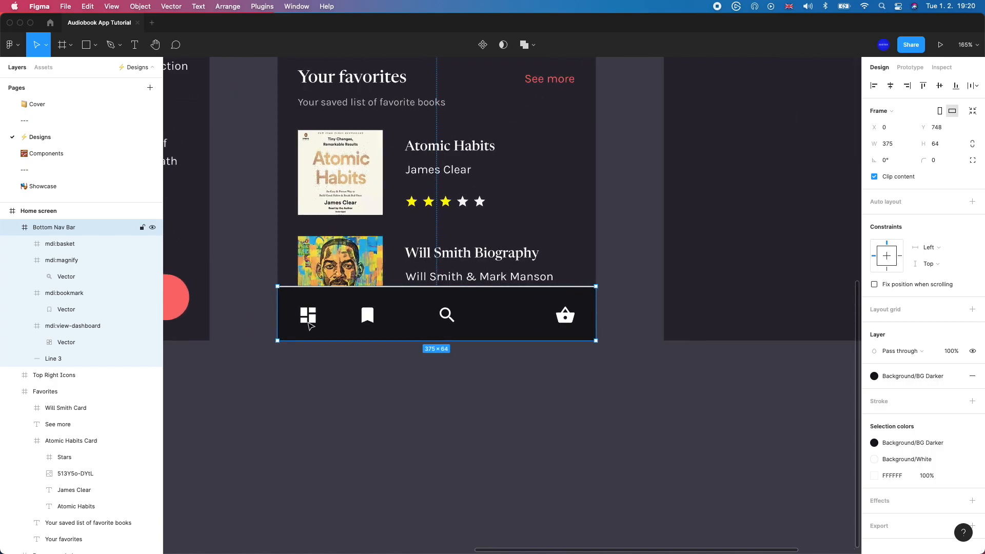
click(308, 315)
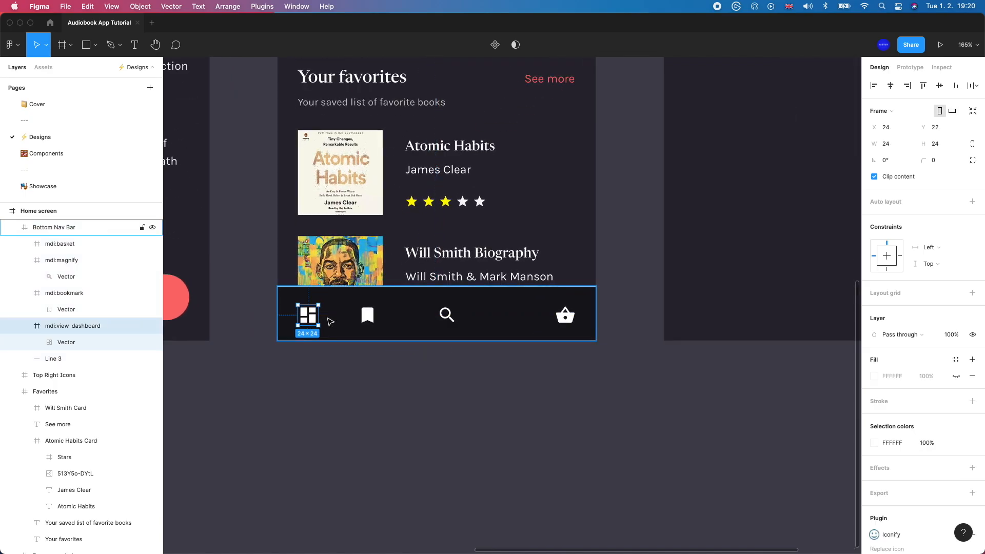
shift+click(367, 315)
shift+click(452, 319)
shift+click(565, 315)
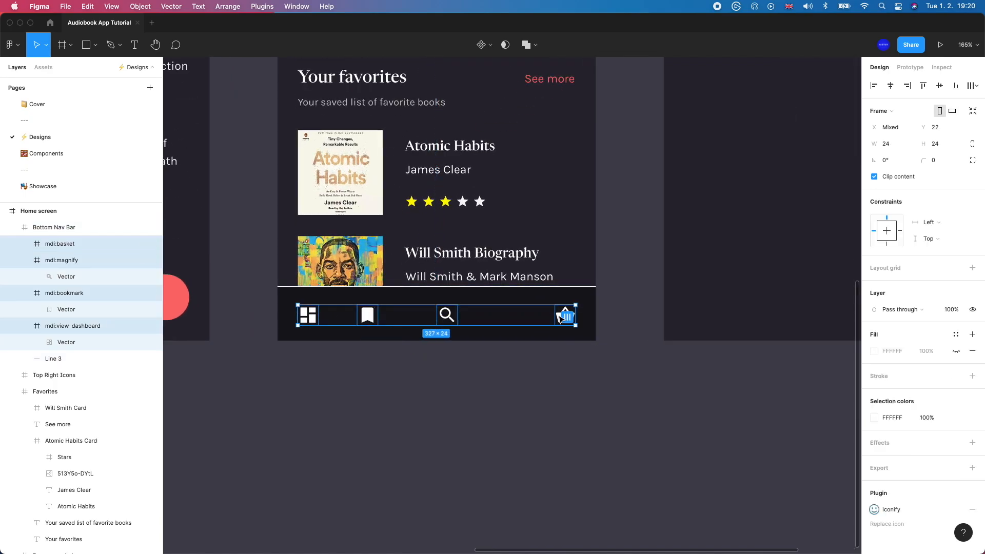
click(972, 86)
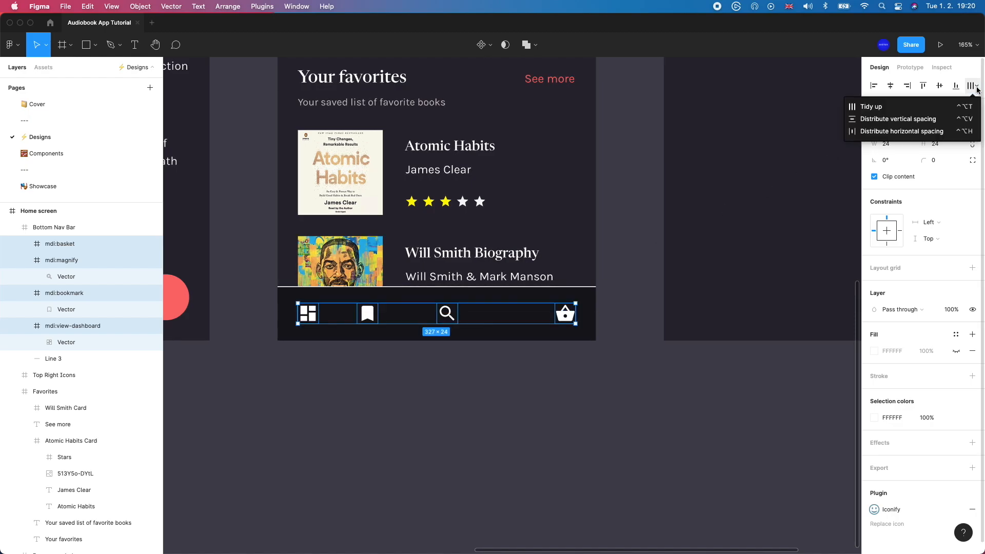
click(912, 131)
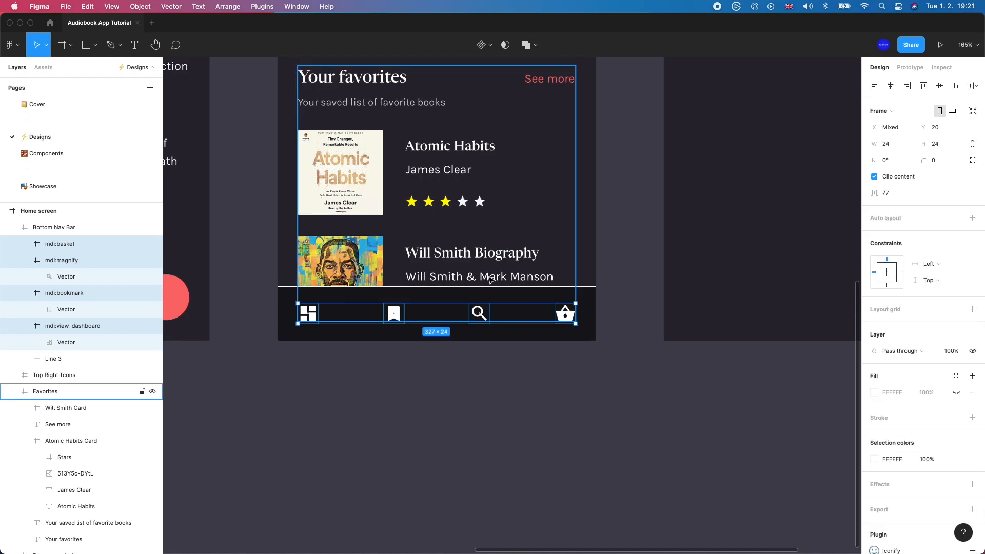
key(alt)
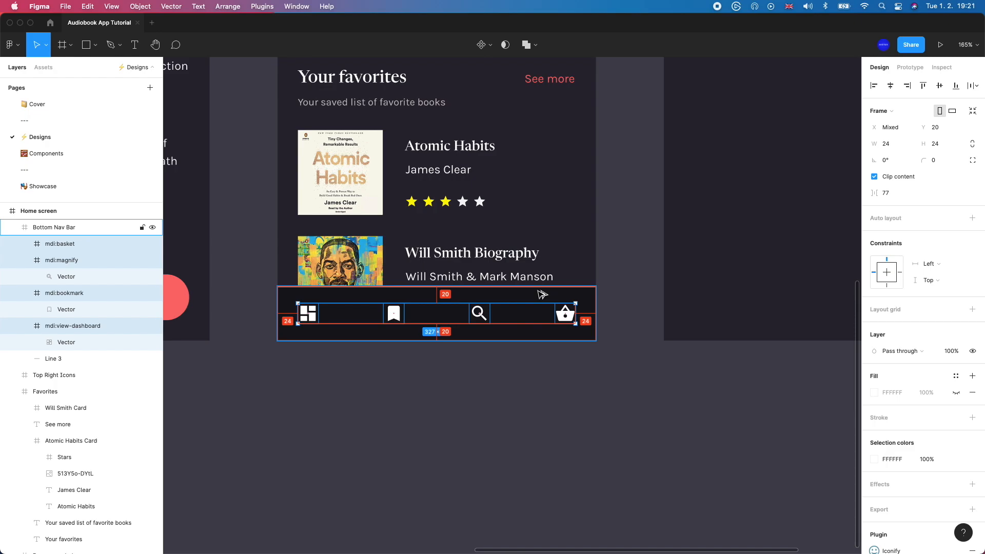
Apply the Primary Pink color style to the dashboard icon.
scroll(542, 295, right, 5)
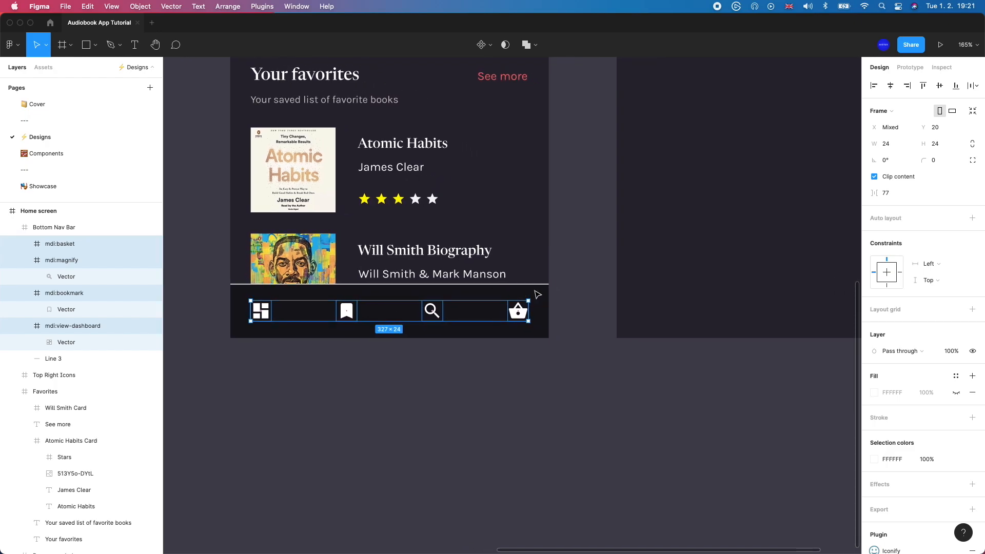
click(269, 310)
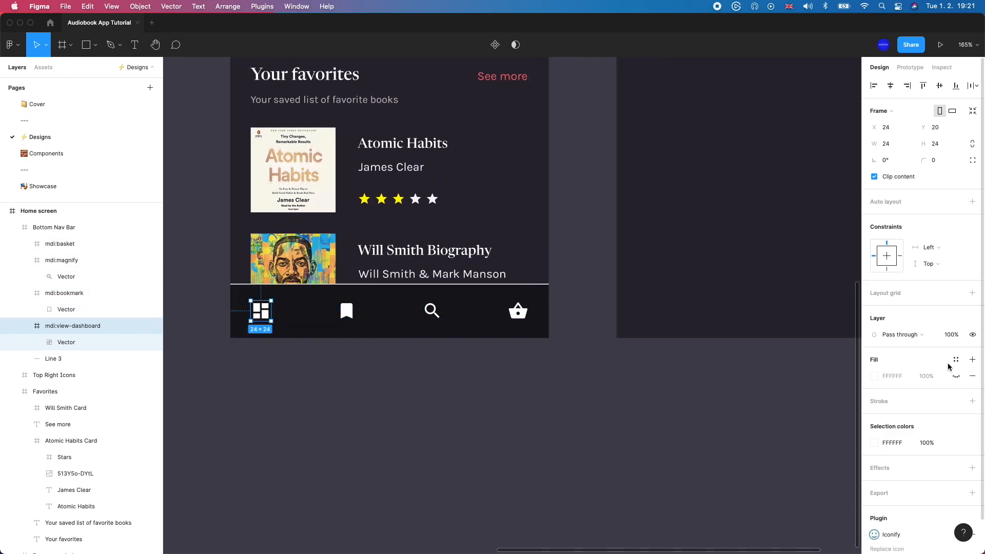
click(955, 443)
click(767, 503)
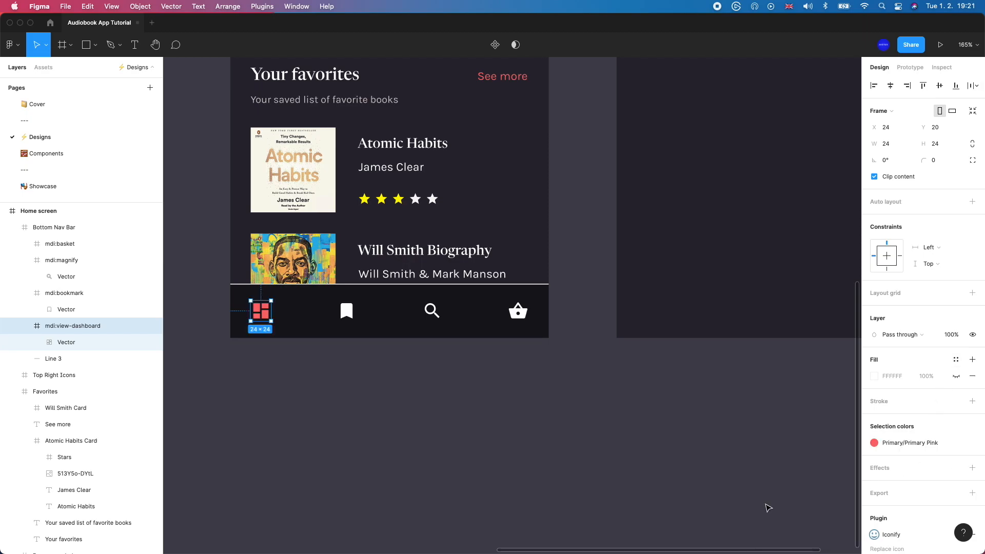
Apply the off-white Text color style to the bookmark, search and basket icons.
click(346, 310)
shift+click(432, 309)
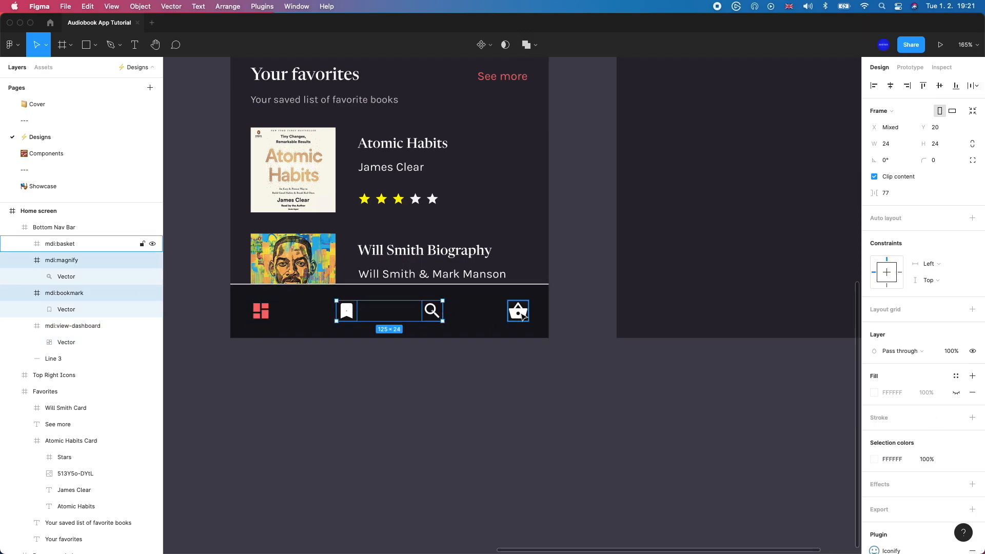
shift+click(519, 310)
click(955, 458)
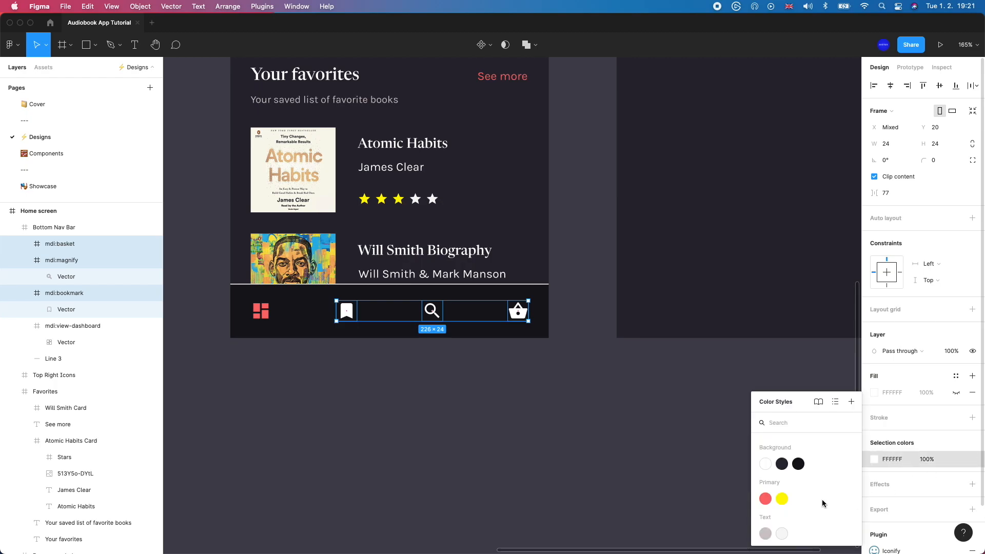
click(783, 534)
click(519, 432)
Copy the Hero Image with the book cover from the Book store item page.
scroll(505, 430, down, 5)
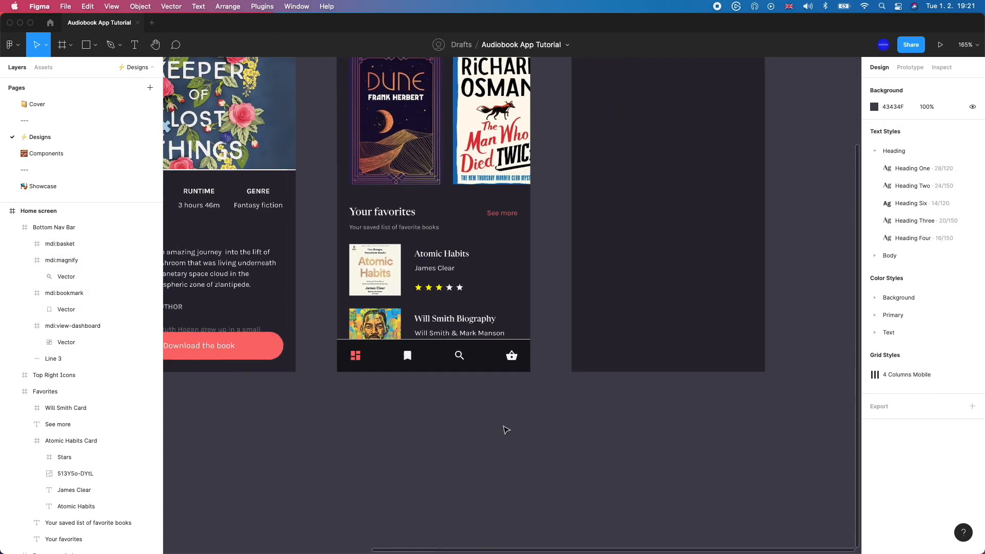
scroll(505, 429, up, 2)
scroll(505, 429, up, 1)
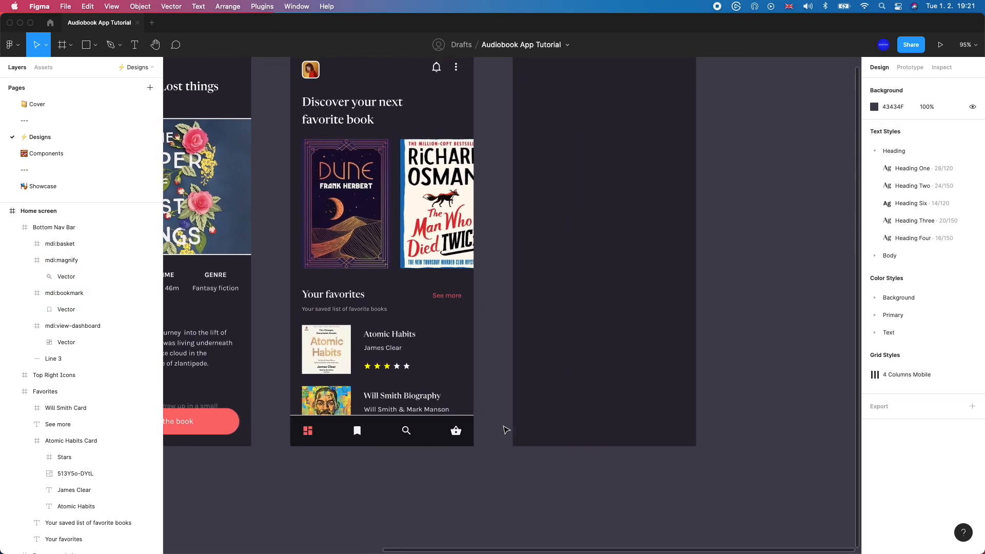
scroll(503, 430, down, 3)
scroll(501, 435, up, 1)
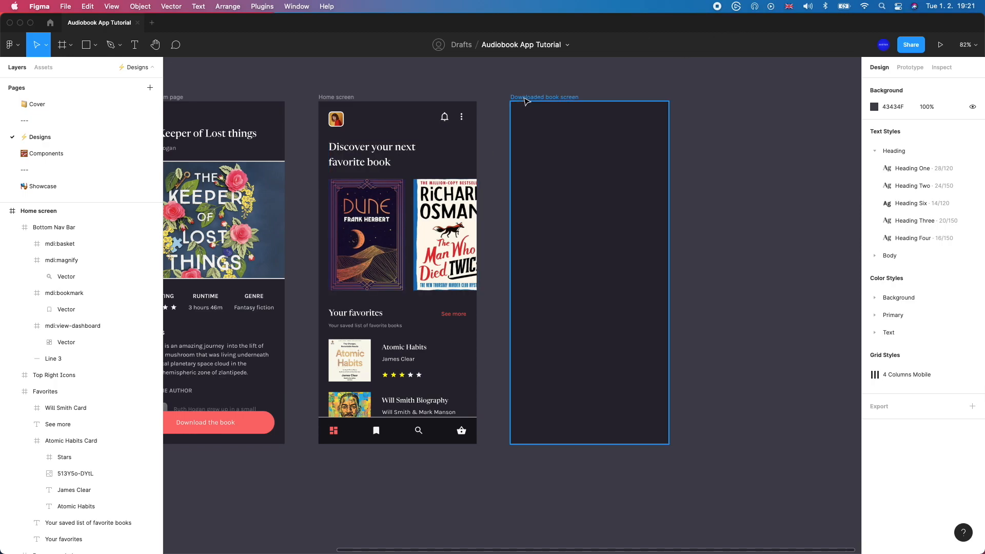
scroll(308, 154, left, 3)
scroll(308, 154, down, 2)
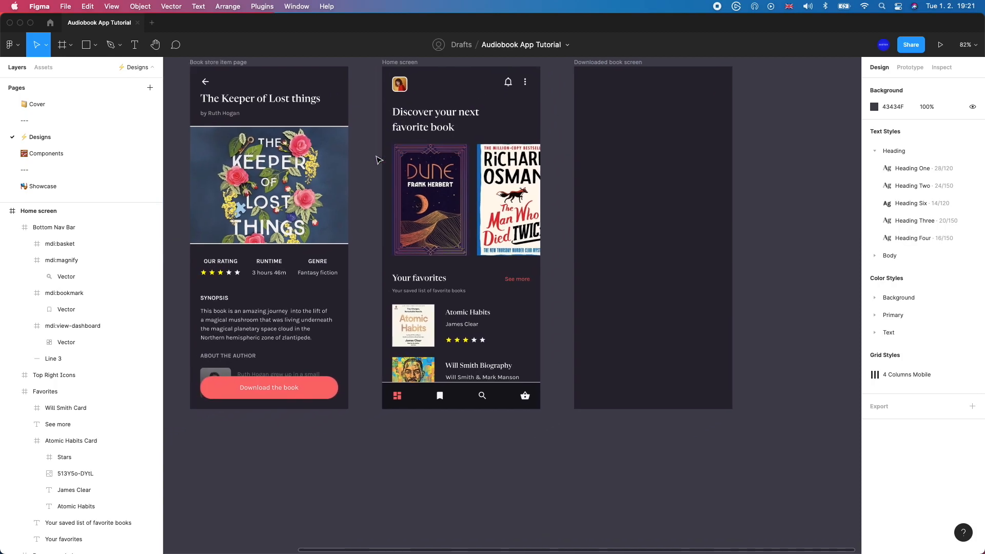
click(253, 168)
Apply the 4 Columns Mobile layout grid style to the Downloaded book screen frame.
scroll(253, 168, down, 3)
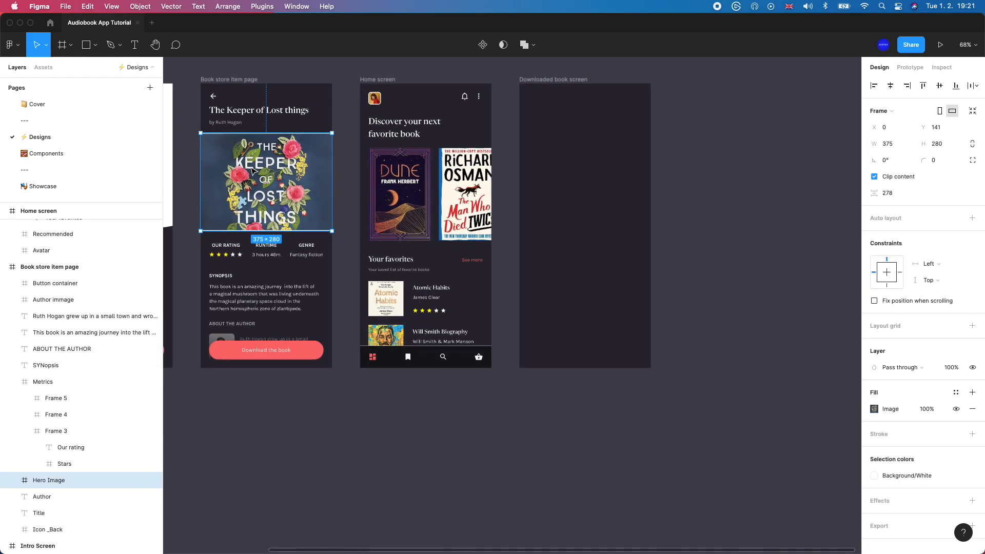
scroll(253, 168, right, 5)
scroll(253, 168, up, 2)
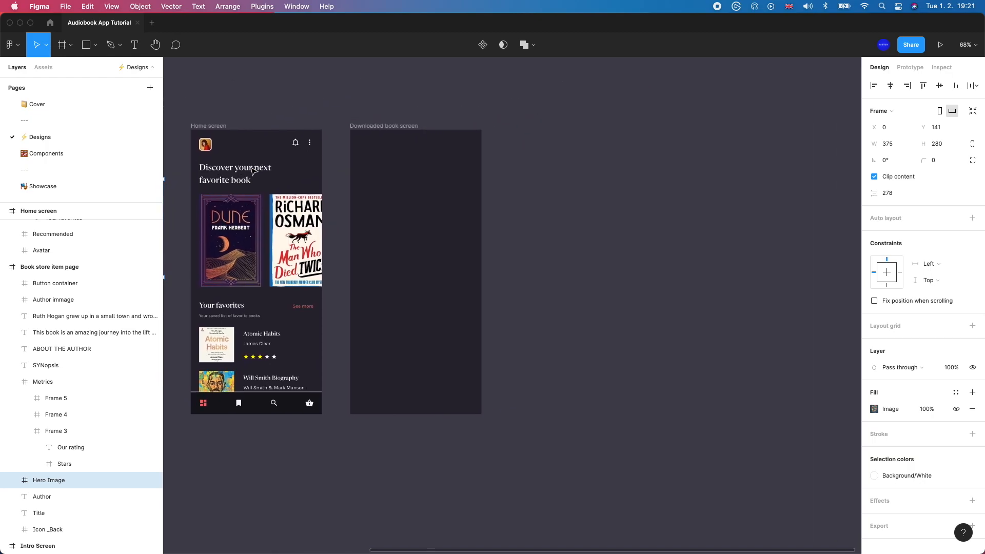
click(381, 124)
scroll(397, 170, up, 3)
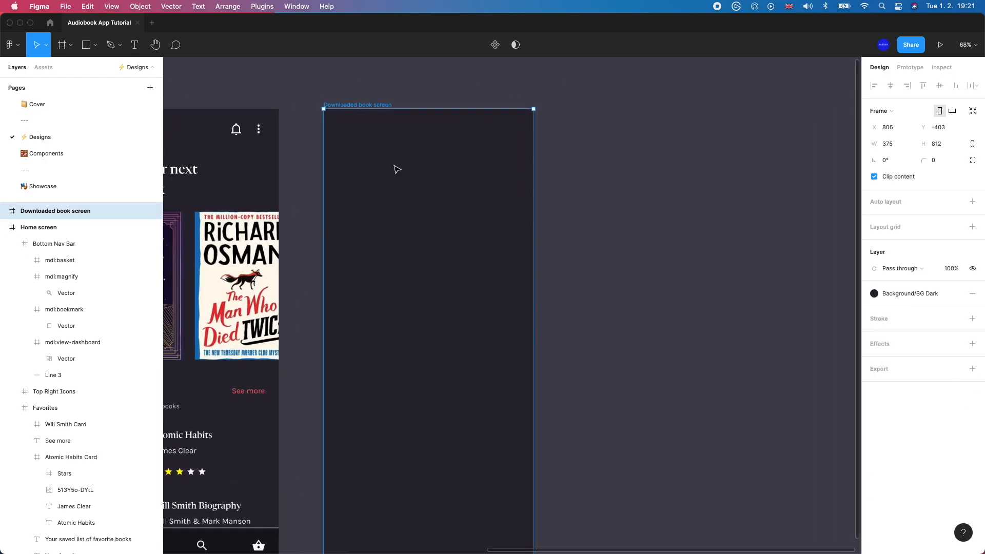
click(955, 229)
click(908, 290)
Paste the Hero Image into the Downloaded book screen and extend its crop downward to 377 px tall, keeping Crop mode.
key(super+v)
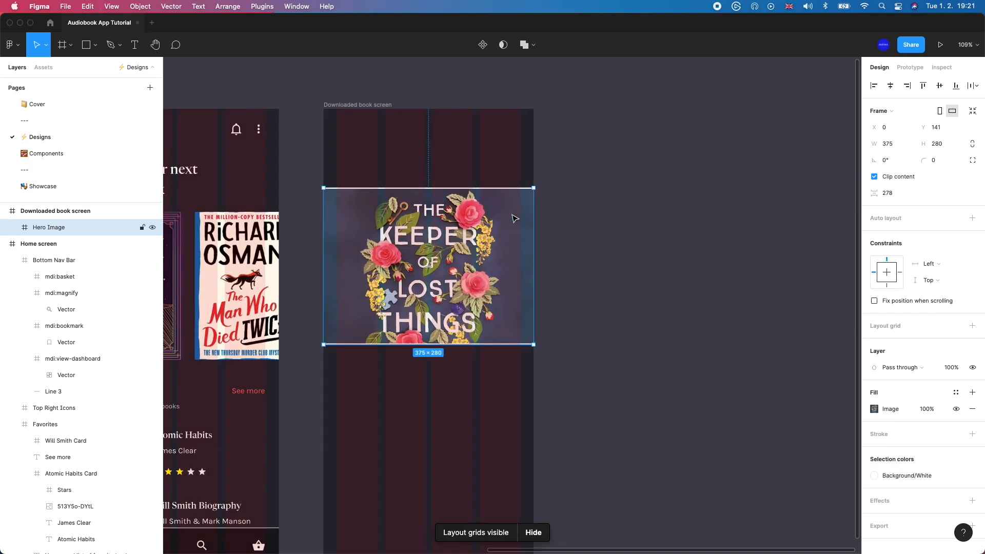
click(872, 409)
click(753, 331)
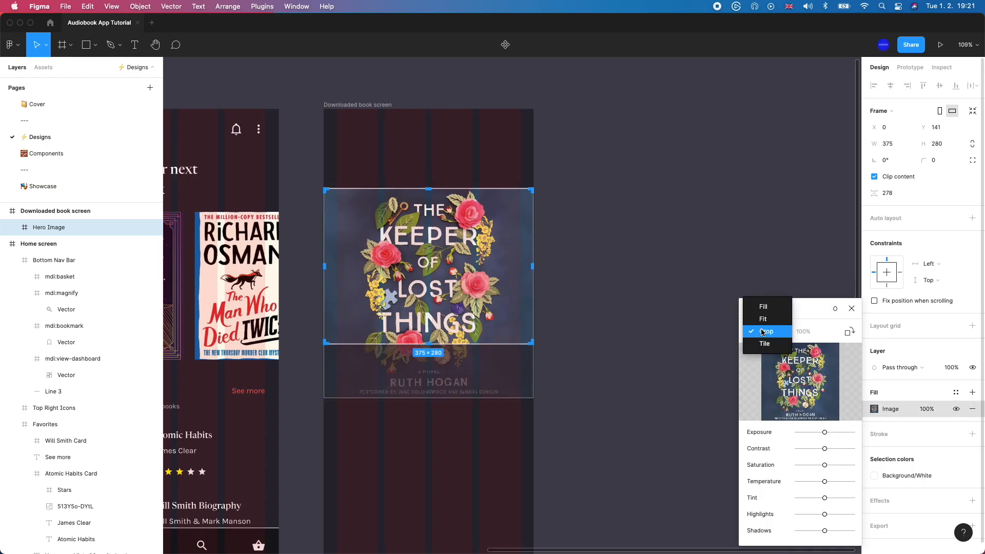
click(763, 332)
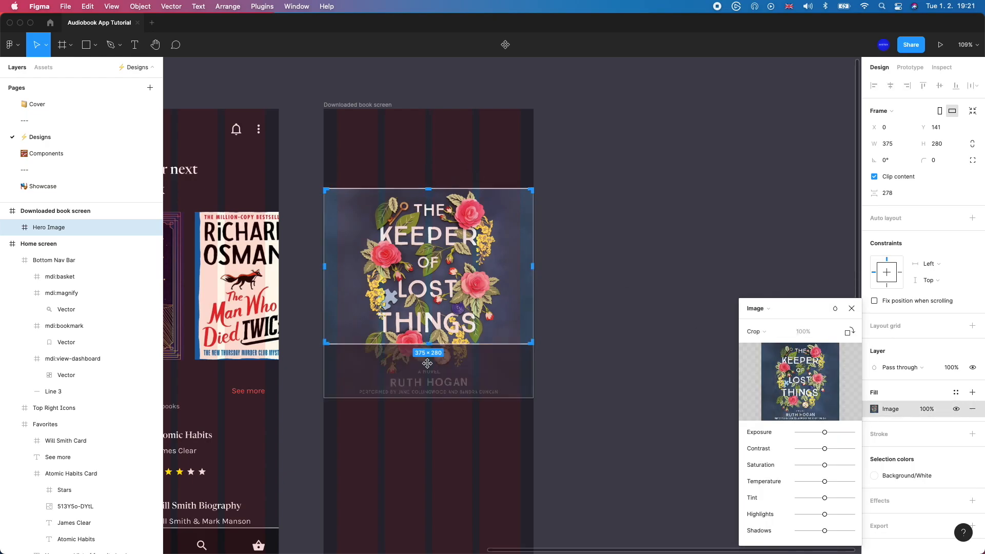
drag(428, 347, 428, 397)
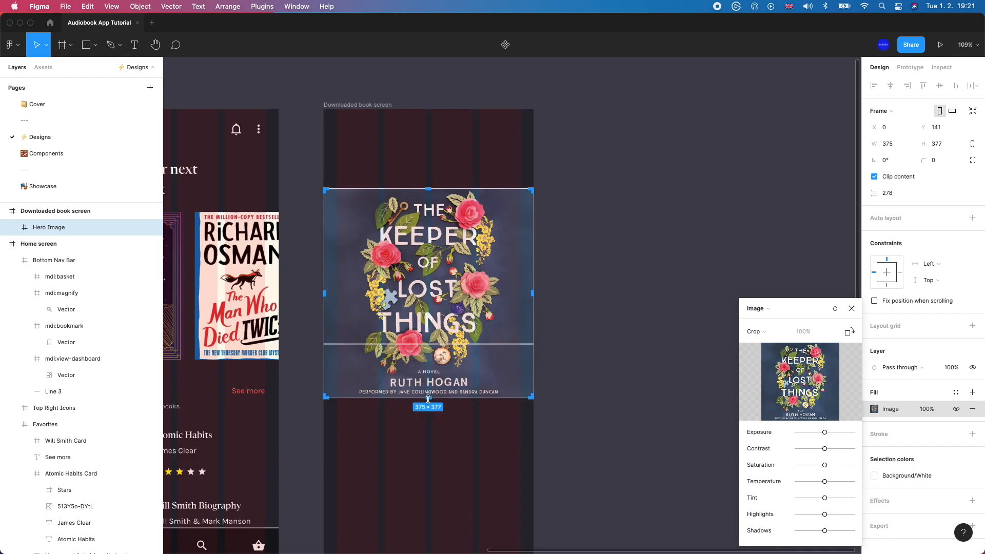
Delete the two white horizontal lines from the Hero Image on the Downloaded book screen.
key(Escape)
click(426, 446)
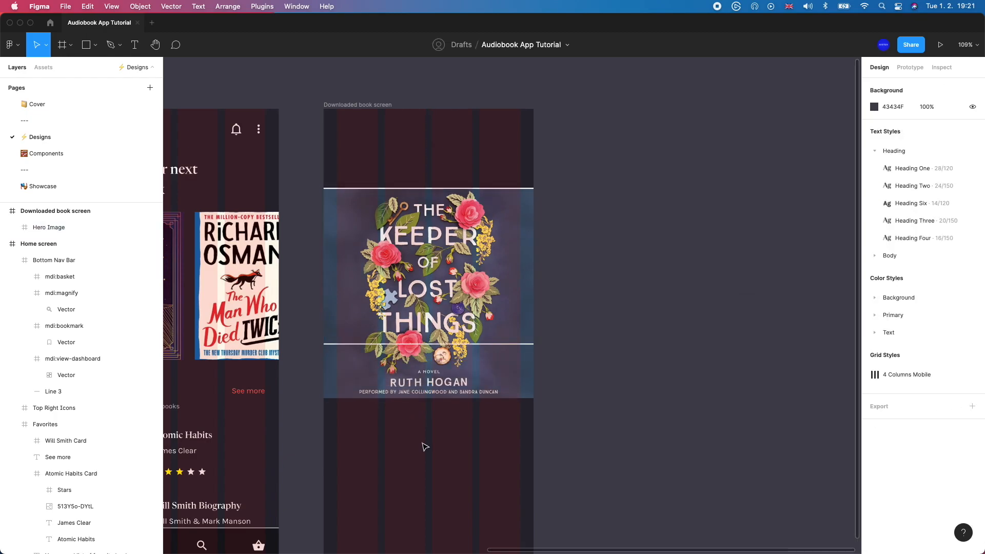
drag(451, 353, 451, 370)
double_click(450, 362)
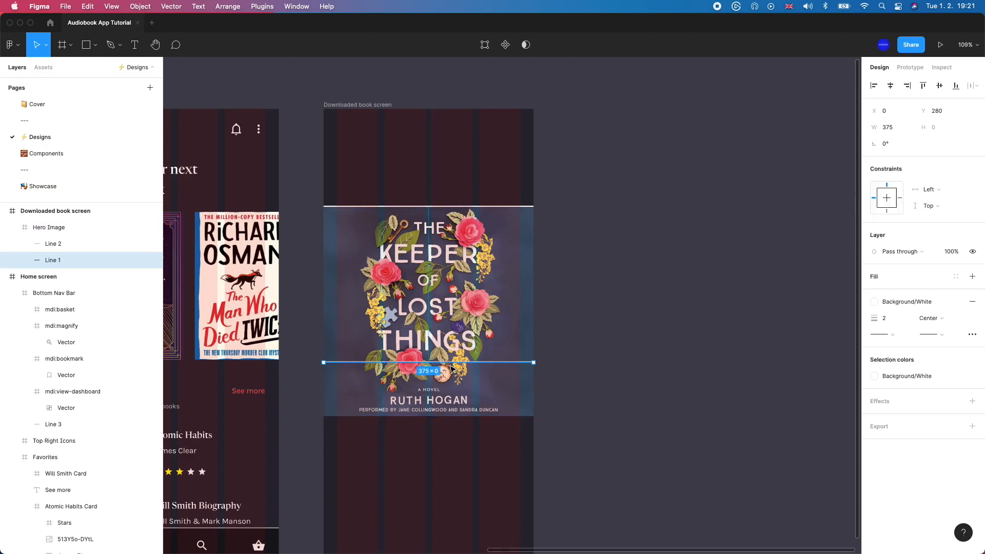
shift+click(500, 207)
key(BackSpace)
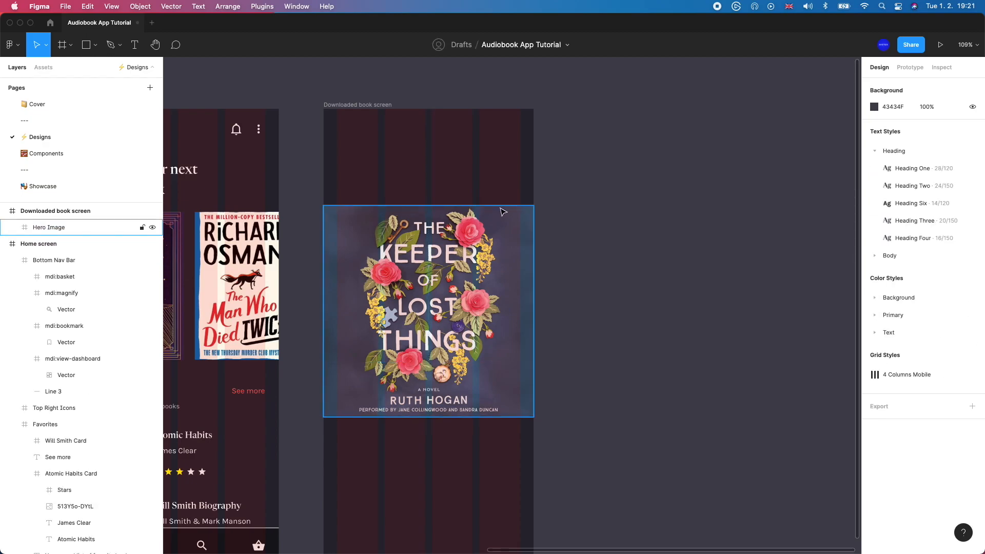
Scale the Hero Image proportionally down to 236 × 237 px and place it horizontally centred at X 70, Y 81.
click(480, 228)
drag(323, 208, 403, 284)
drag(455, 312, 417, 183)
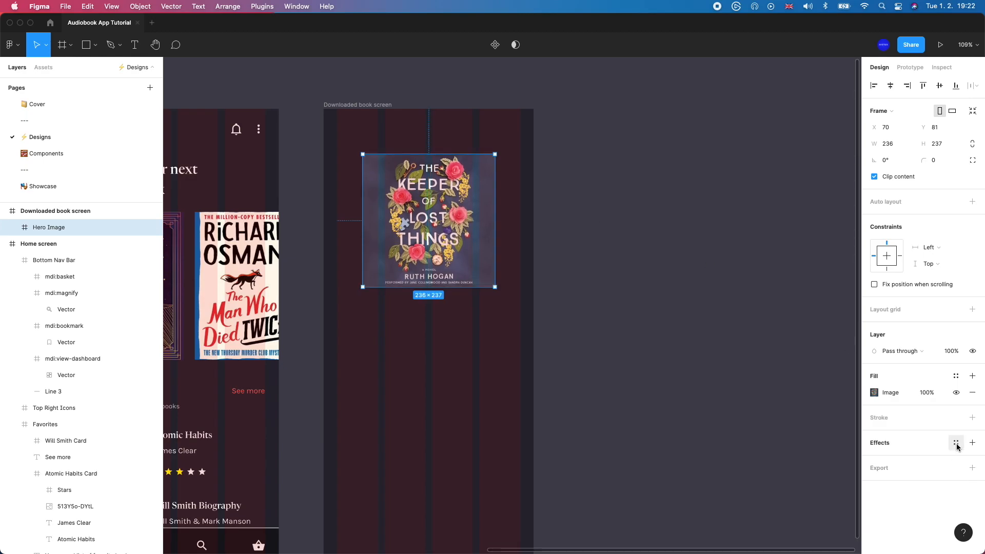
Add a drop shadow to the Hero Image with blur 100, Y offset 0 and black at 14% opacity.
click(972, 442)
click(873, 458)
click(830, 475)
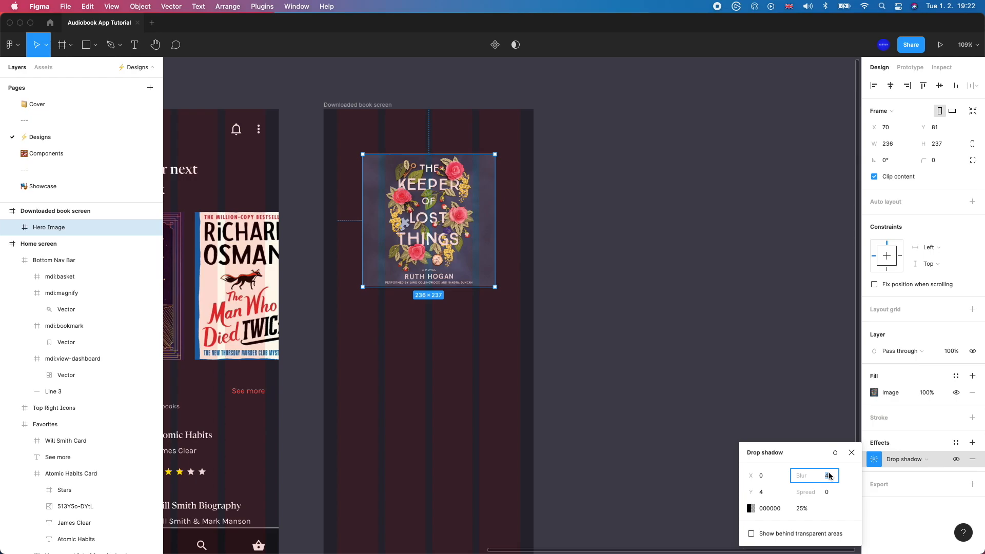
text(100)
key(Return)
click(769, 495)
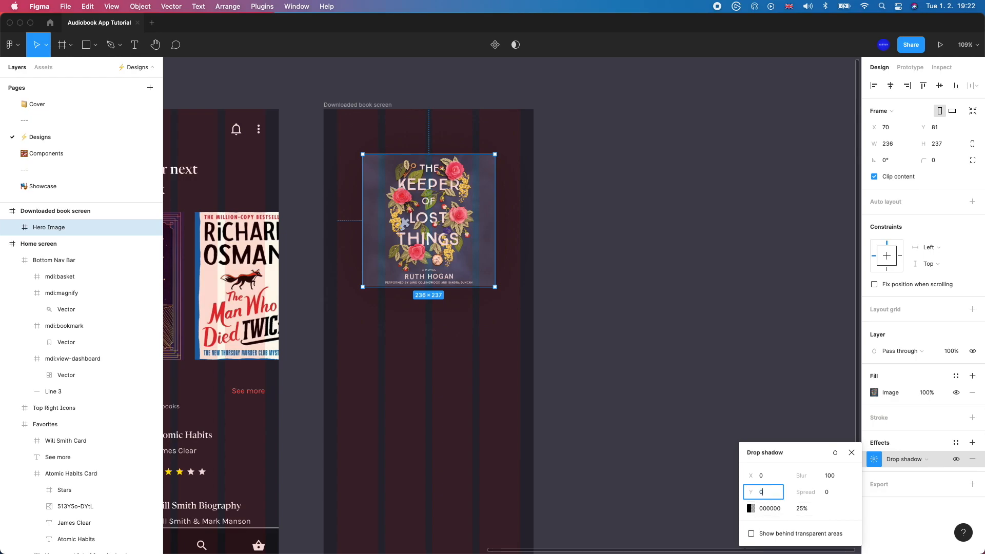
key(Return)
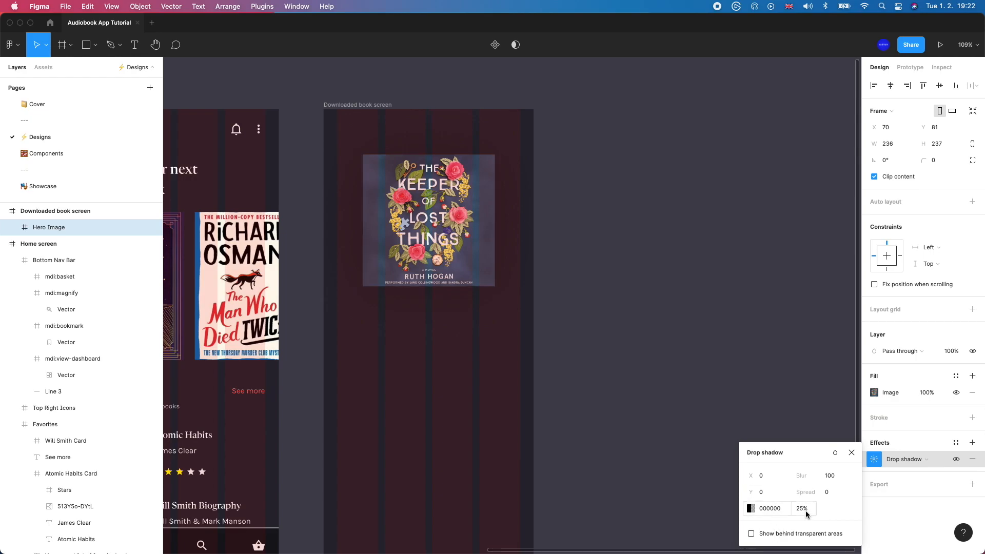
click(751, 508)
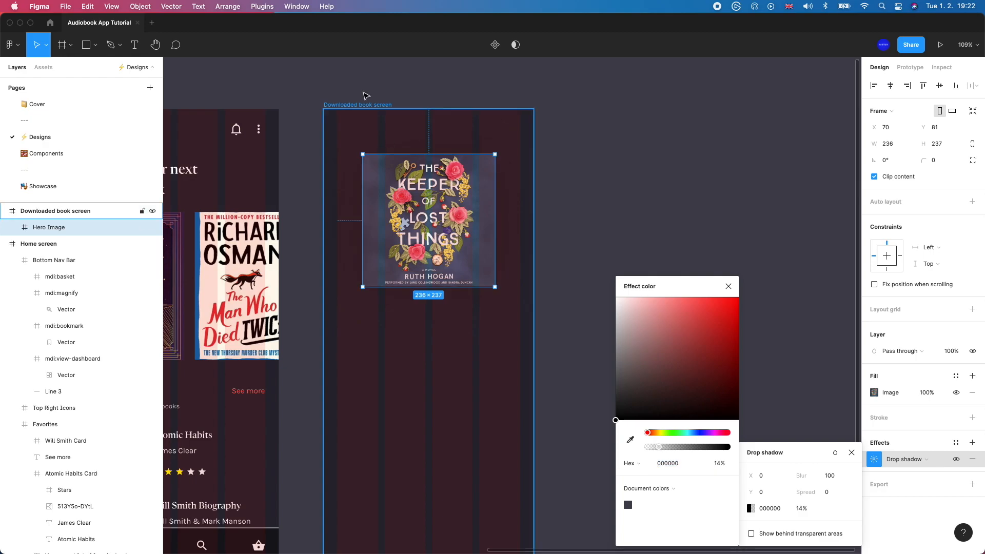
Hide the layout grids on the Downloaded book screen frame and deselect the frame.
click(347, 105)
key(ctrl+g)
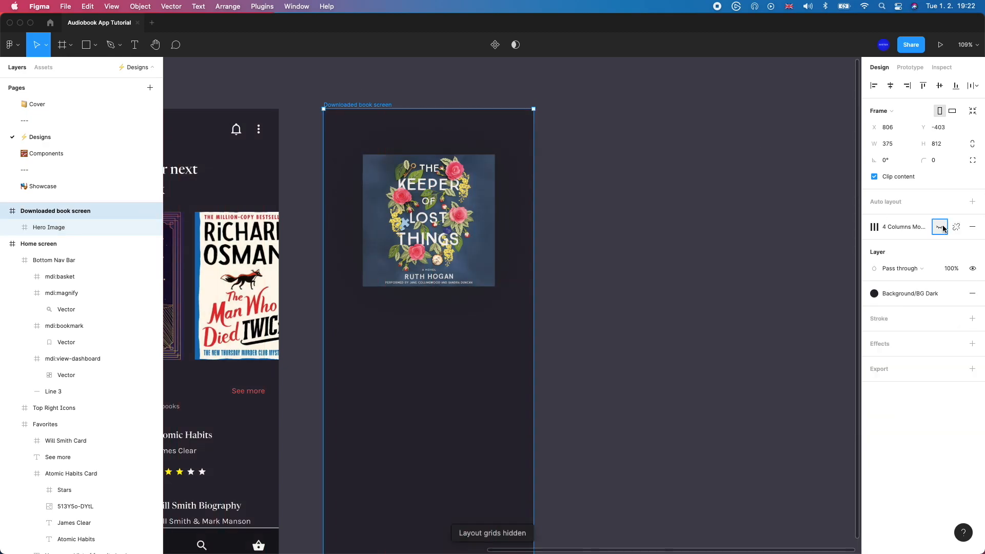
scroll(496, 192, up, 3)
scroll(598, 195, down, 3)
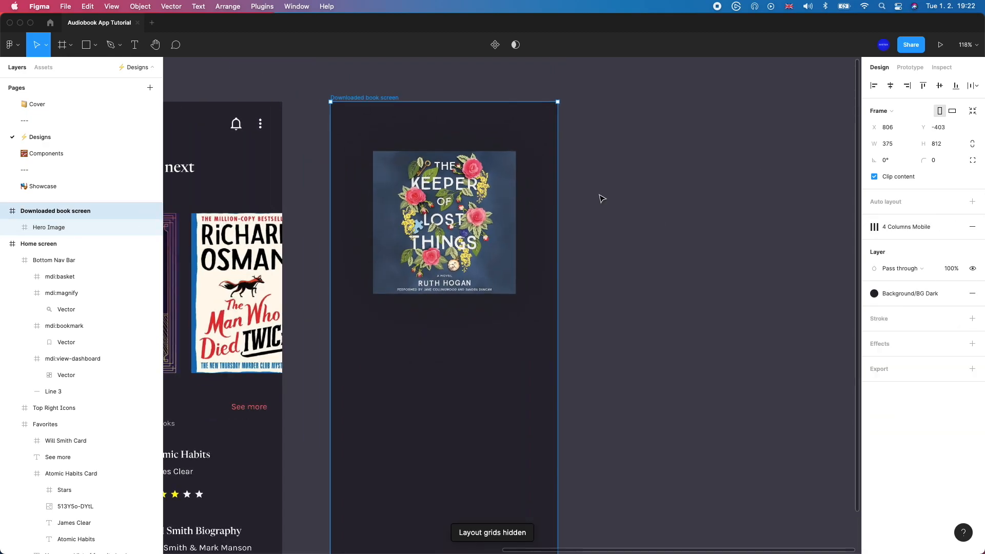
click(604, 201)
Copy the Atomic Habits cover from the Home screen's favorites and place it beside the Hero Image, past the Downloaded book screen's right edge.
scroll(604, 200, down, 3)
scroll(605, 200, right, 2)
scroll(605, 200, up, 2)
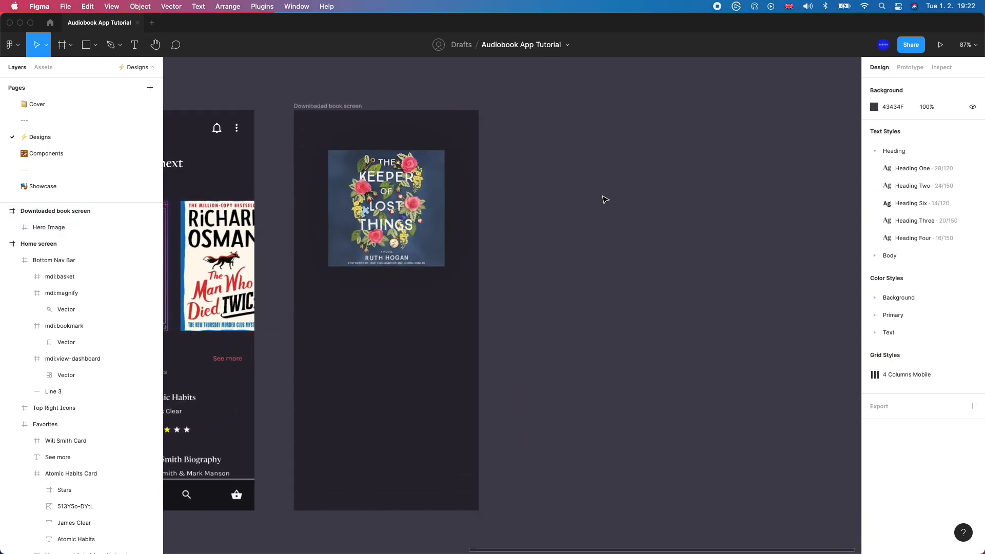
scroll(605, 200, left, 2)
scroll(532, 195, down, 3)
scroll(533, 195, down, 5)
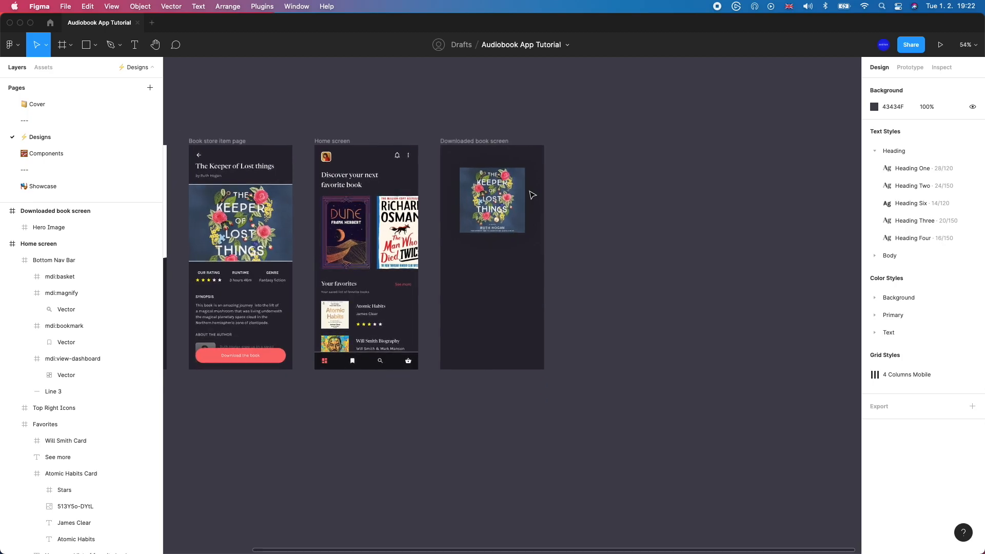
scroll(484, 237, up, 1)
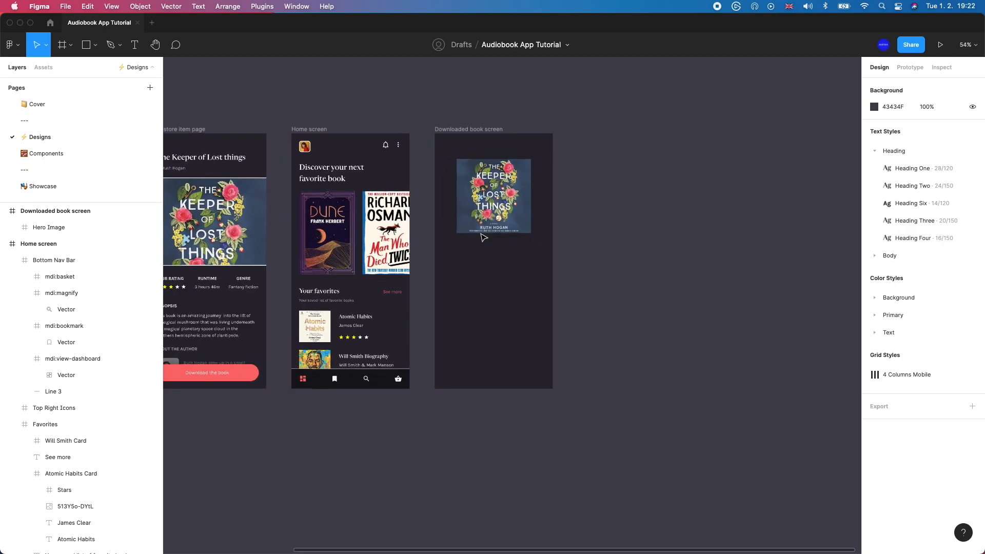
double_click(315, 329)
double_click(321, 335)
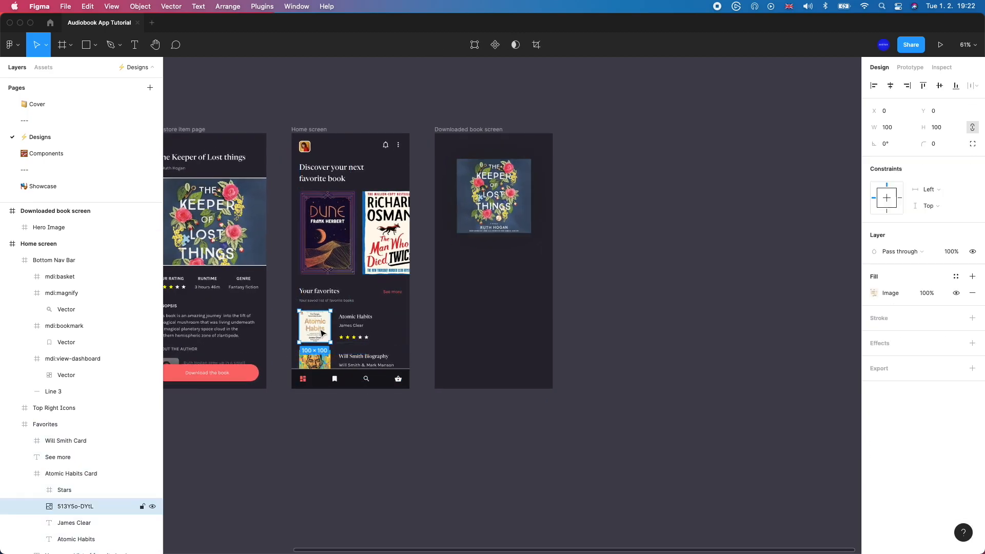
key(super+c)
click(446, 130)
key(super+v)
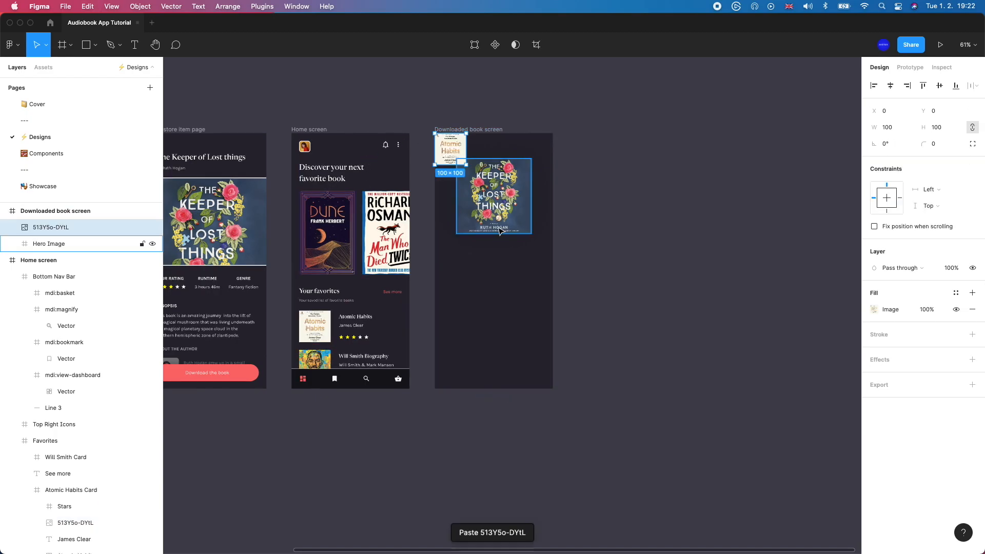
drag(464, 156, 571, 205)
Copy the Will Smith book cover into the Downloaded book screen, enlarge it to 140 × 140 px and place it at X -105, Y 129.
double_click(330, 361)
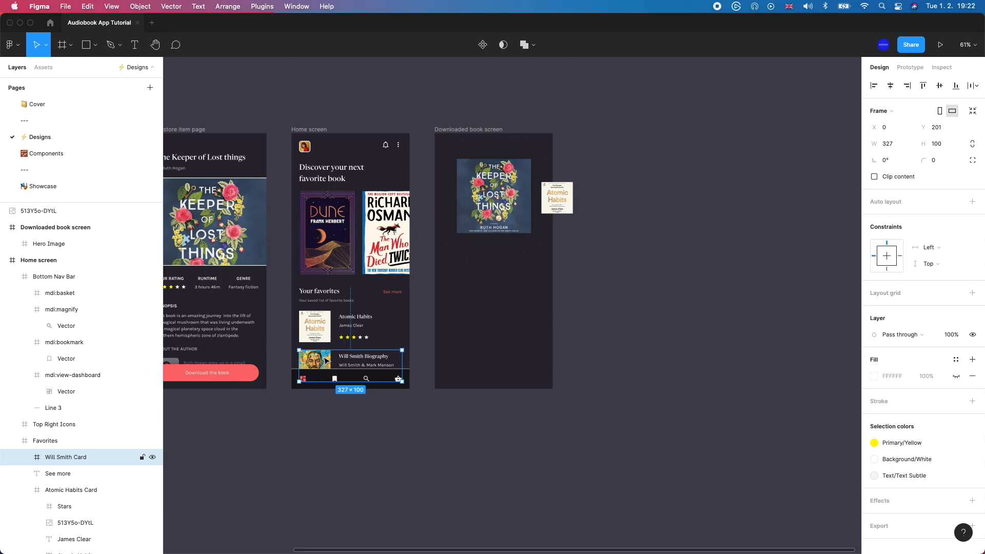
double_click(325, 360)
click(448, 129)
key(super+v)
scroll(487, 187, up, 5)
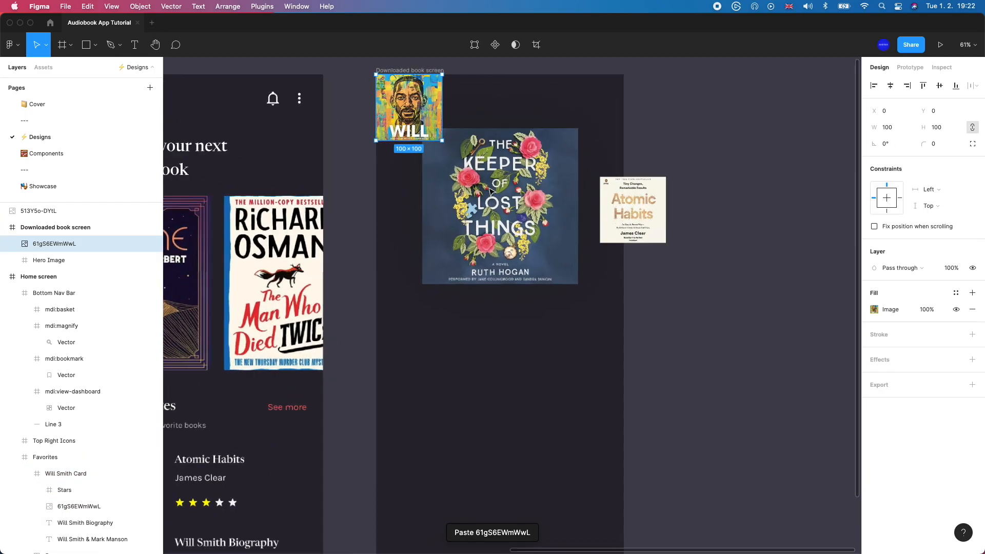
drag(409, 109, 379, 208)
drag(408, 172, 376, 199)
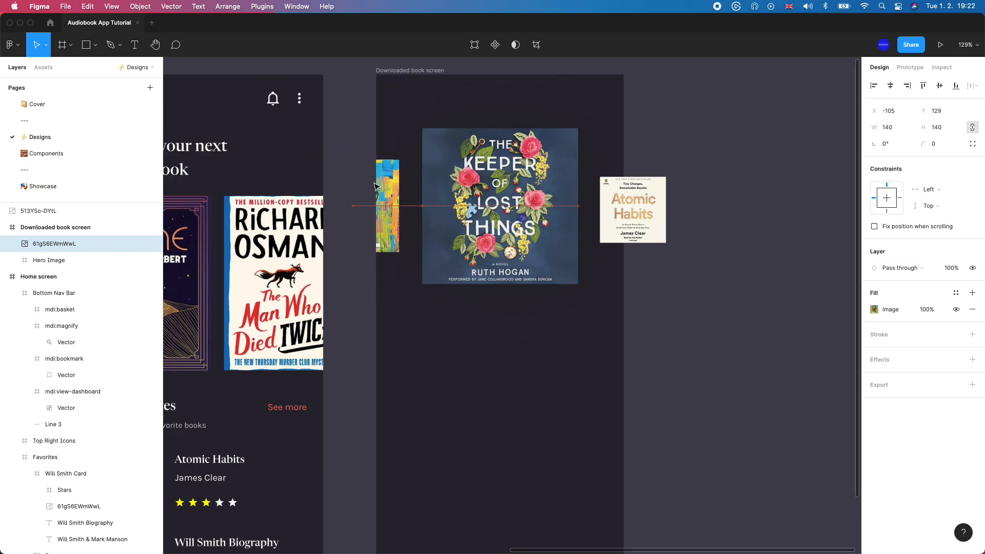
Resize the Atomic Habits cover to 140 × 140 px, place it at about X 341, Y 129, and shift the Will Smith cover to X -106.
click(650, 212)
click(898, 127)
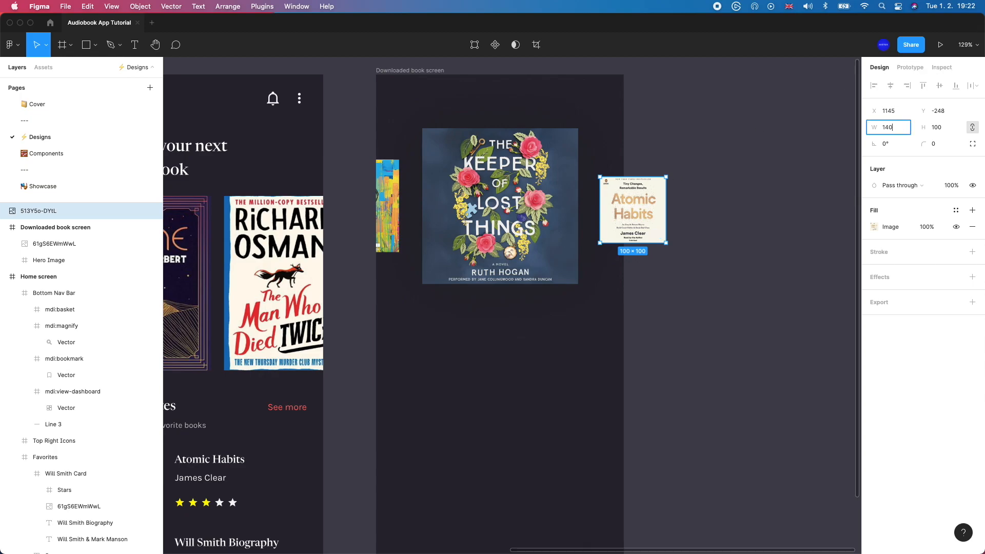
text(140)
key(Return)
mouse_move(621, 235)
mouse_down()
mouse_move(556, 212)
mouse_move(620, 228)
mouse_move(625, 221)
mouse_up()
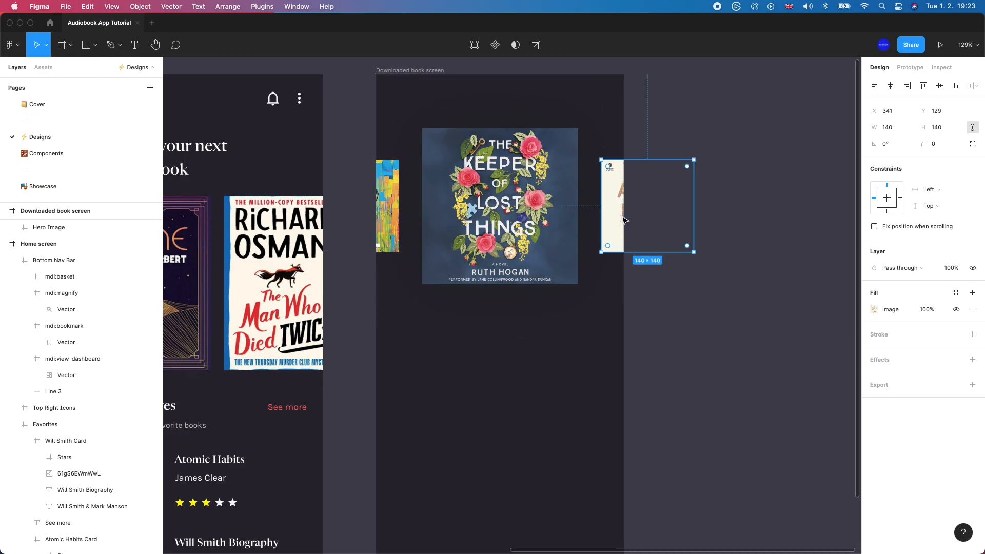
click(387, 204)
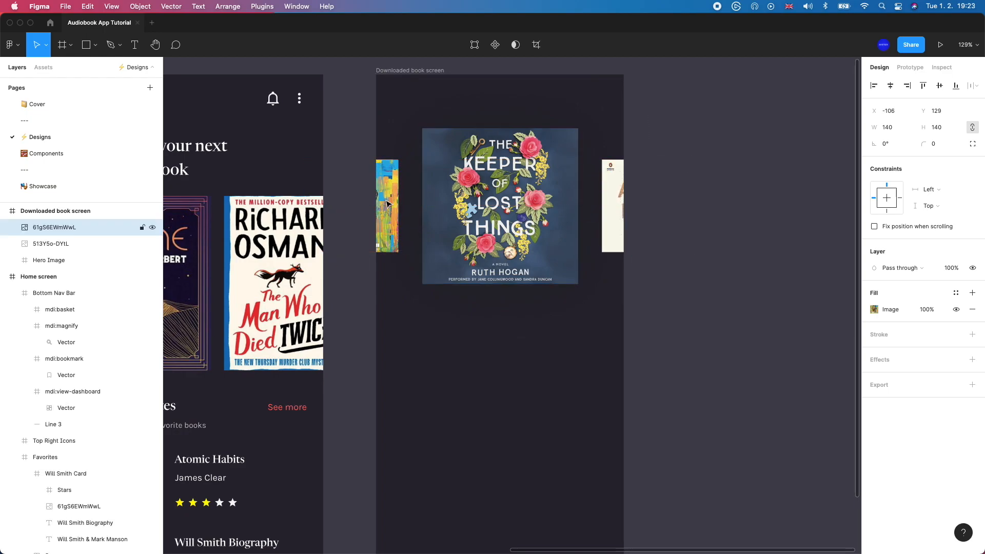
scroll(387, 204, down, 5)
click(403, 310)
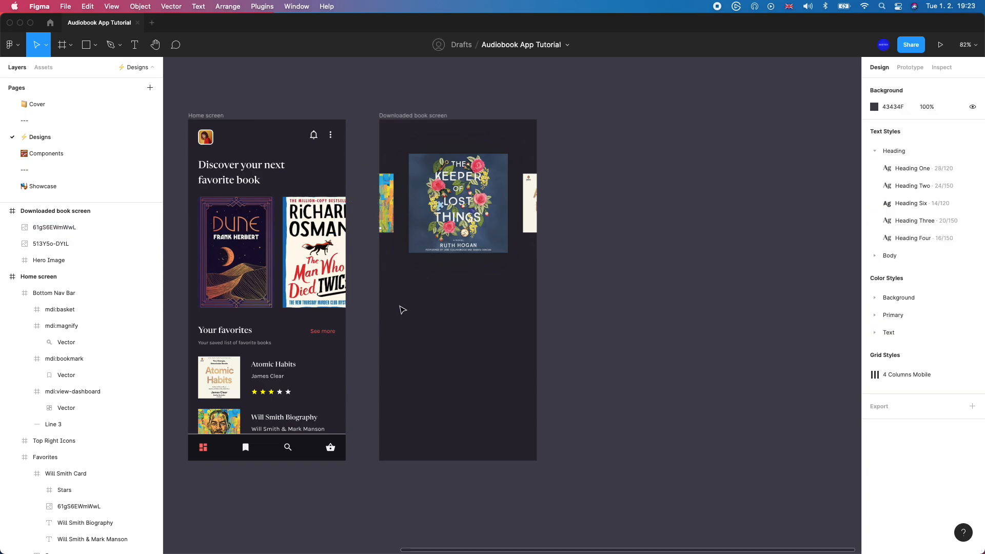
Copy the vertical dots icon from the Home screen into the Downloaded book screen and place it at X 327, Y 24.
scroll(473, 282, down, 2)
click(336, 144)
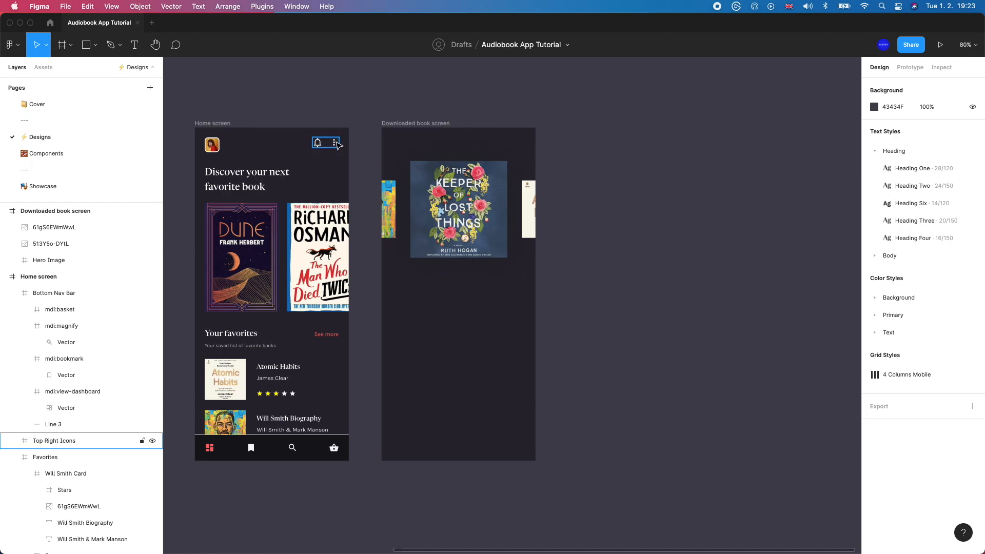
click(338, 146)
key(super+c)
click(403, 123)
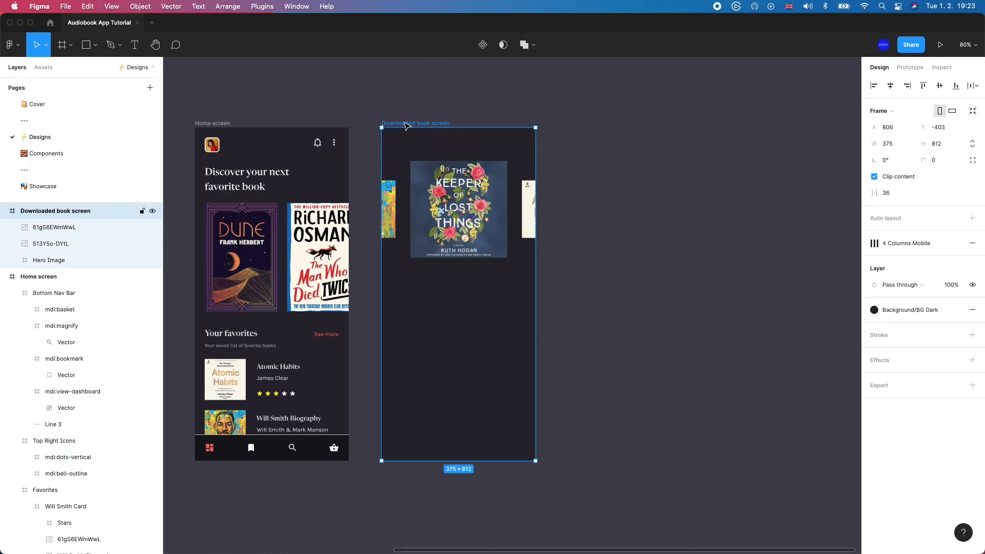
key(super+v)
drag(408, 136, 527, 143)
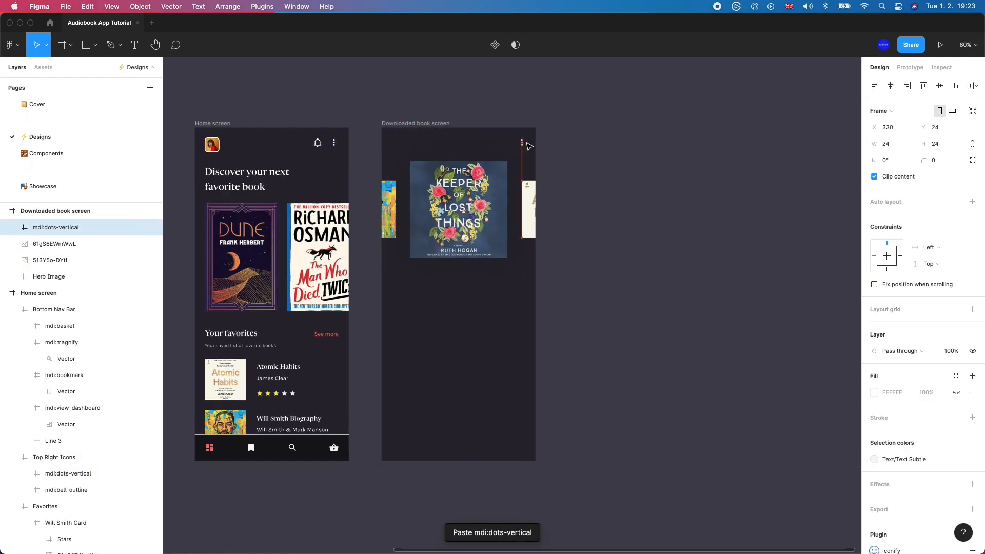
key(Left)
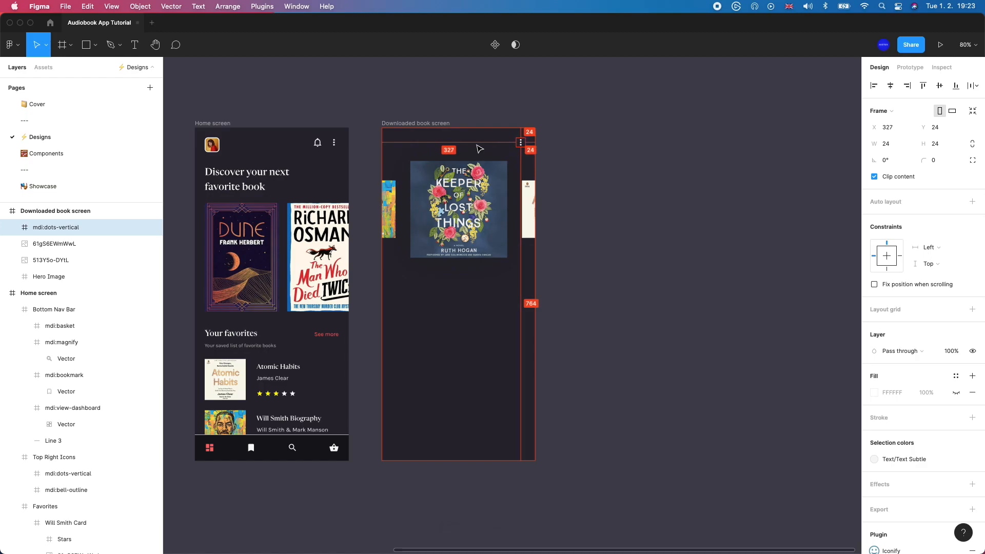
Copy the back arrow icon from the Book store item page into the Downloaded book screen at the same position.
scroll(479, 149, left, 10)
click(338, 139)
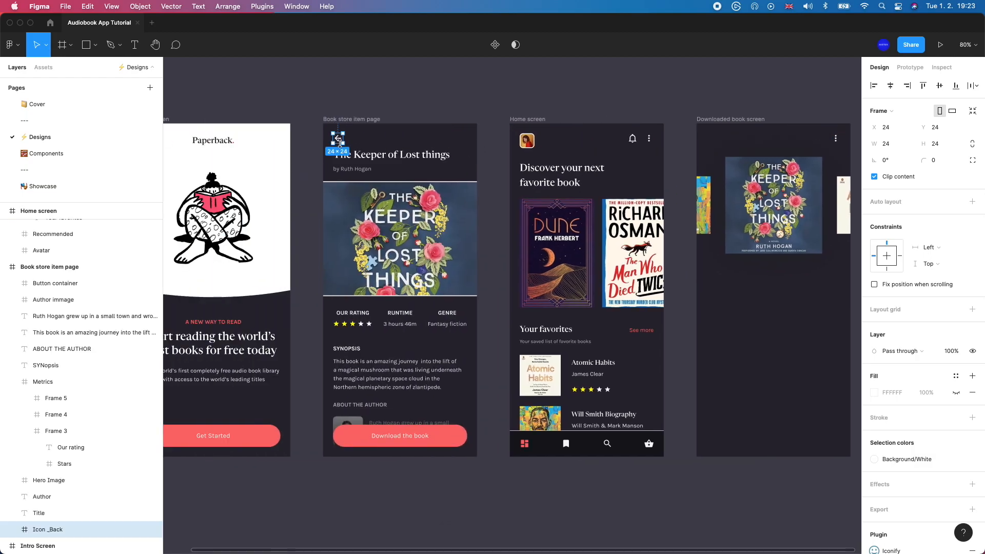
key(ctrl+c)
scroll(359, 139, right, 10)
click(392, 121)
click(430, 118)
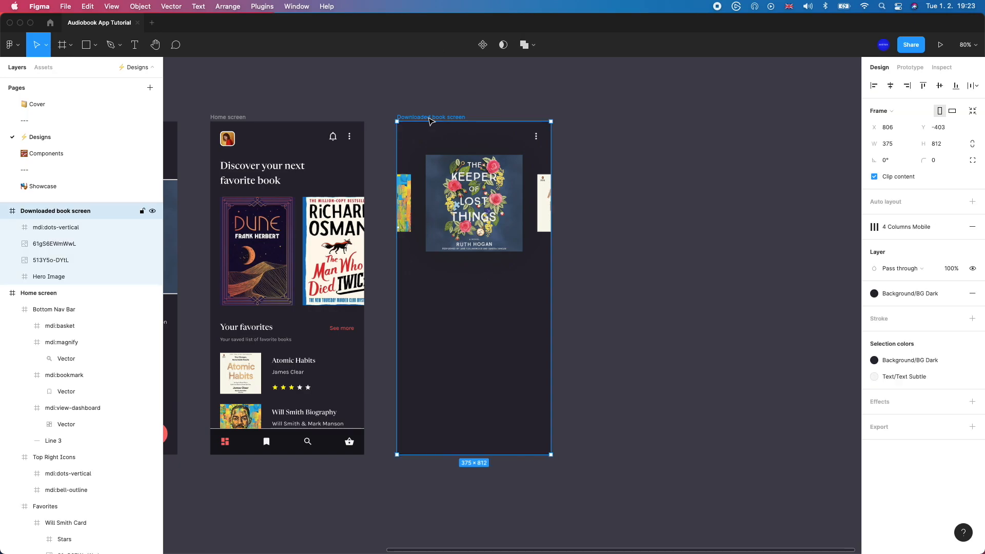
key(ctrl+v)
scroll(429, 118, up, 3)
click(426, 109)
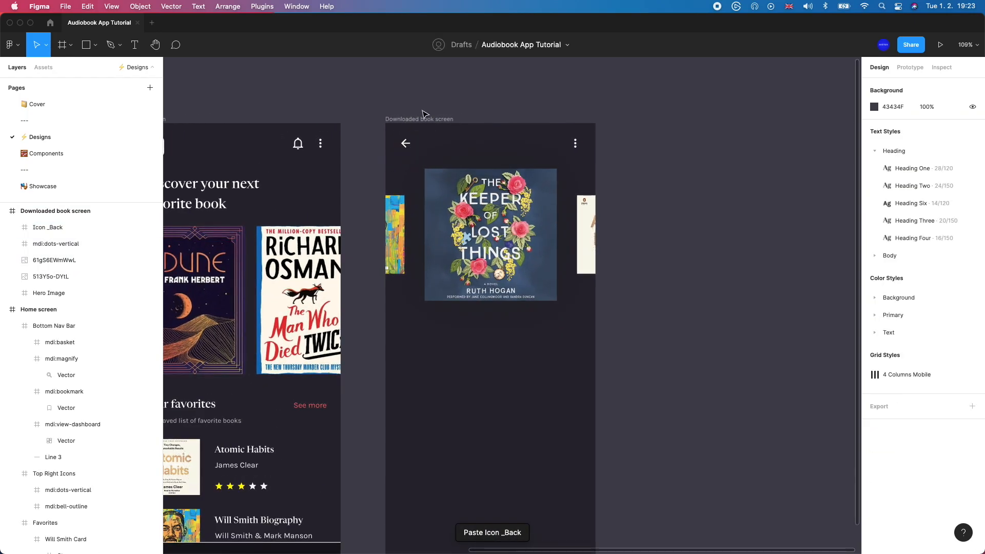
Copy the "Start reading the world's best books for free today" heading from the Intro Screen.
scroll(422, 112, right, 4)
scroll(422, 113, down, 1)
scroll(425, 113, down, 2)
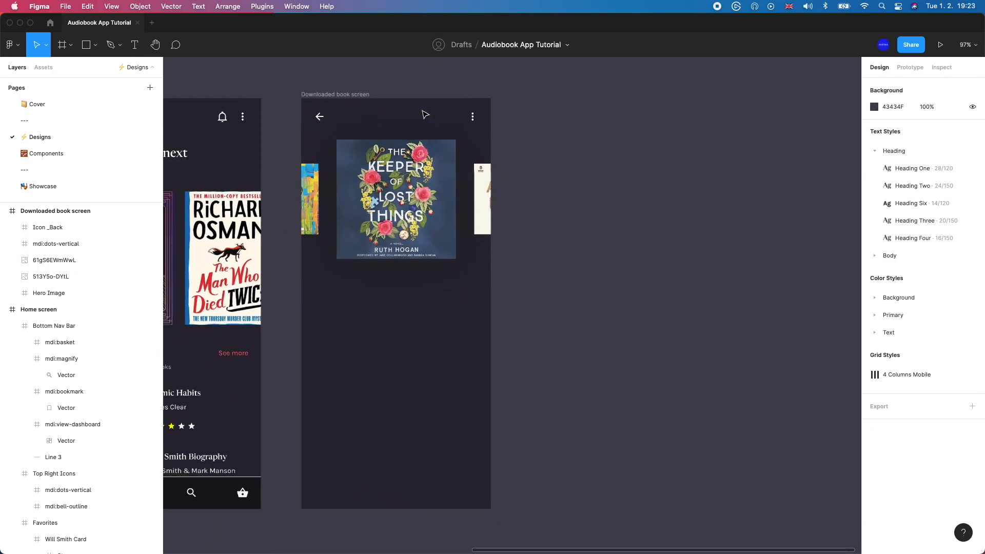
scroll(425, 115, left, 2)
scroll(425, 115, left, 2)
scroll(425, 115, down, 5)
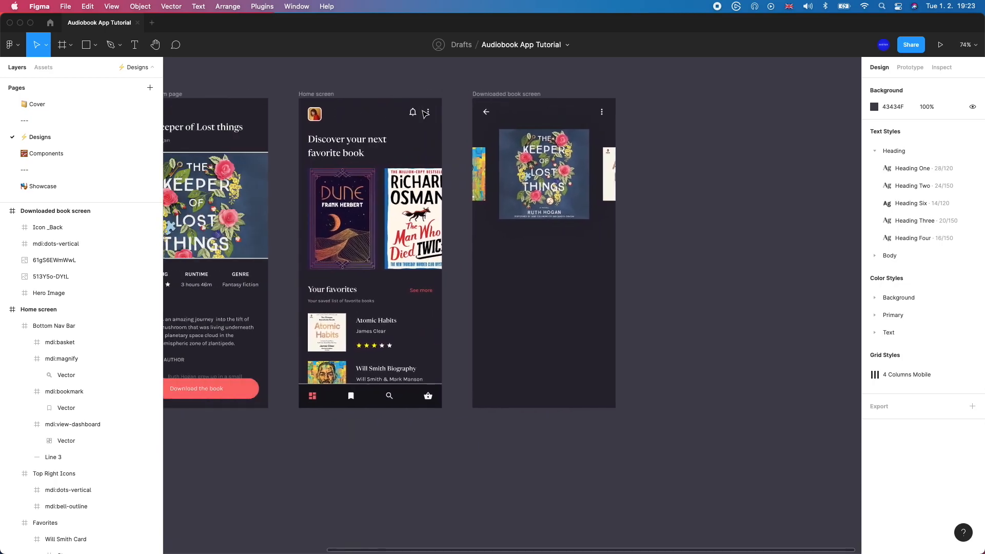
scroll(425, 114, left, 4)
click(300, 248)
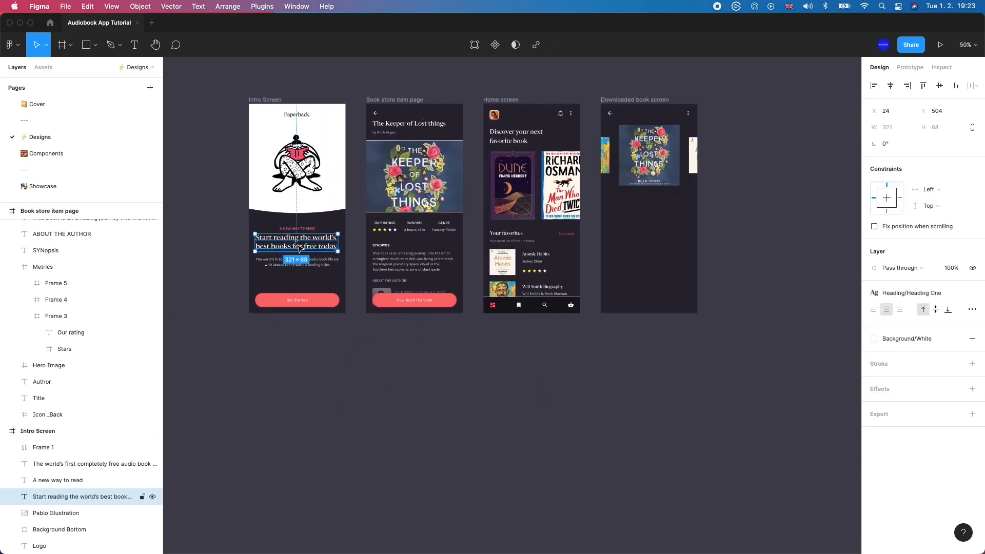
Paste the copied heading into the Downloaded book screen and place it below the main cover at X 24, Y 366.
scroll(300, 248, right, 7)
scroll(300, 248, right, 3)
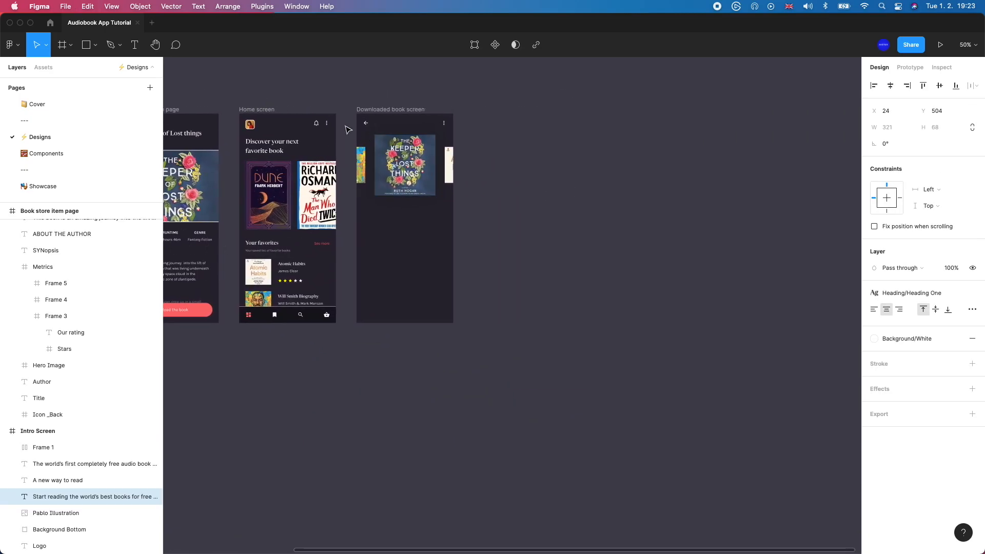
click(374, 108)
scroll(410, 215, up, 4)
key(cmd+v)
drag(369, 290, 380, 227)
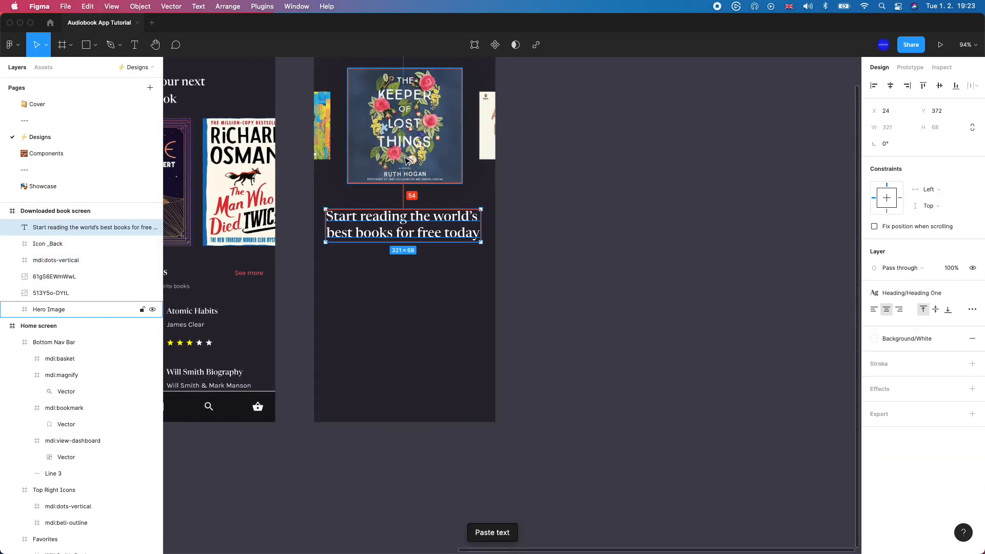
key(alt)
key(Up)
key(Up)
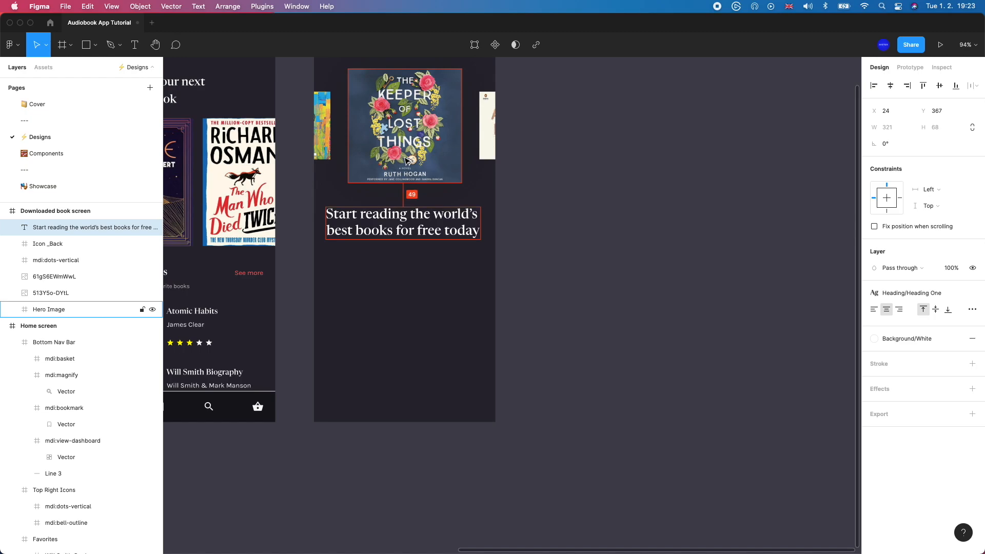
Replace the pasted heading's text with "The Keeper of lost things".
key(Return)
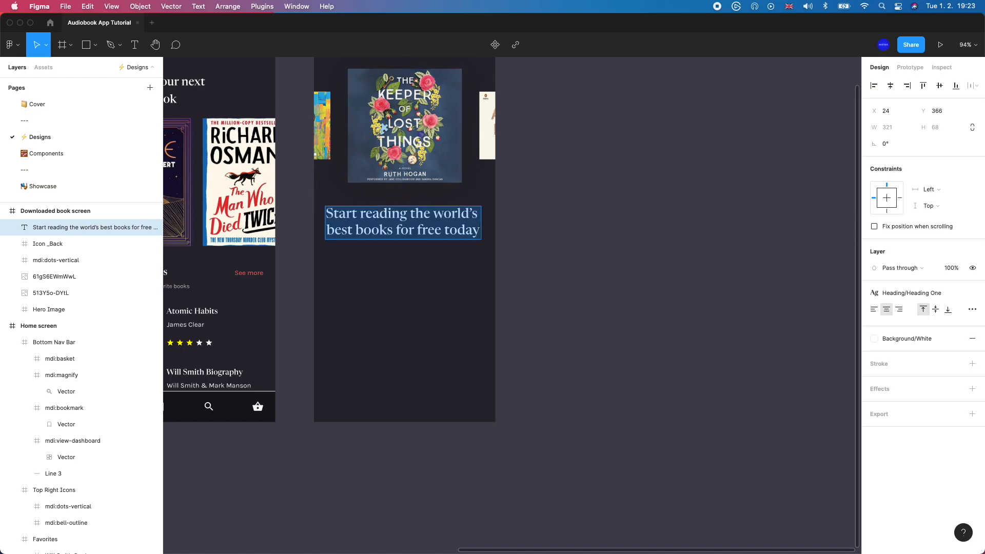
text(Ty)
text(e Keep)
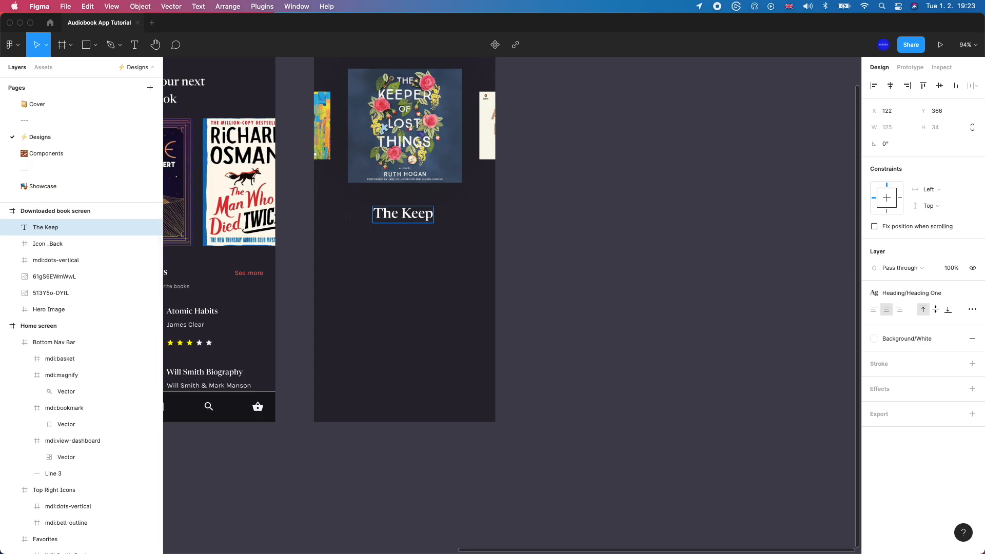
text(er of)
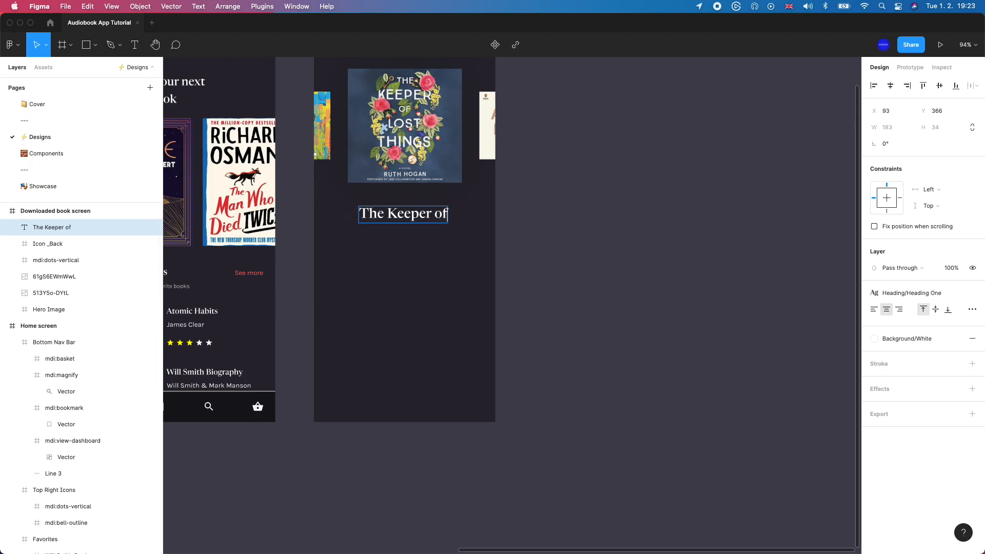
text( lost things)
key(Escape)
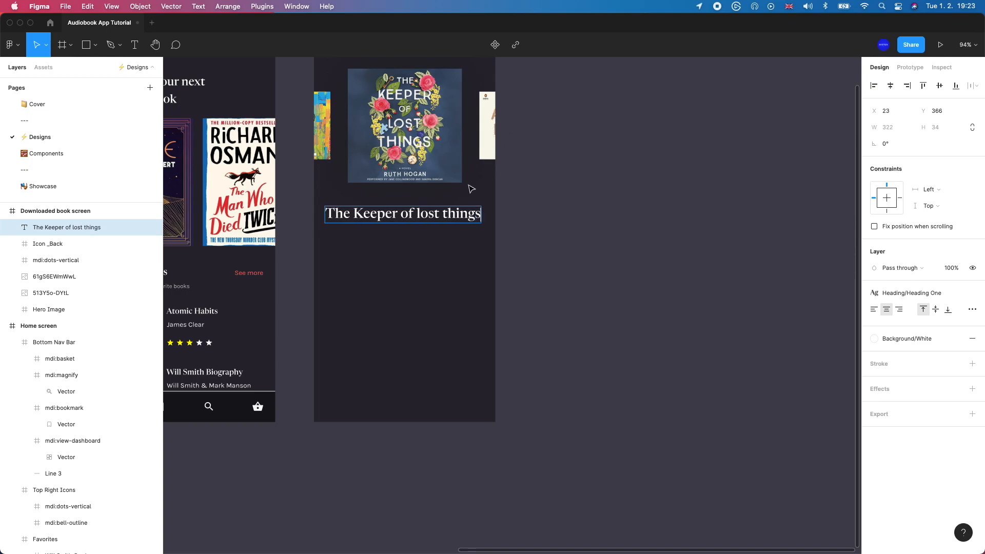
Apply the Heading Two text style to the book title and center it below the cover at X 50, Y 354.
click(938, 295)
click(914, 388)
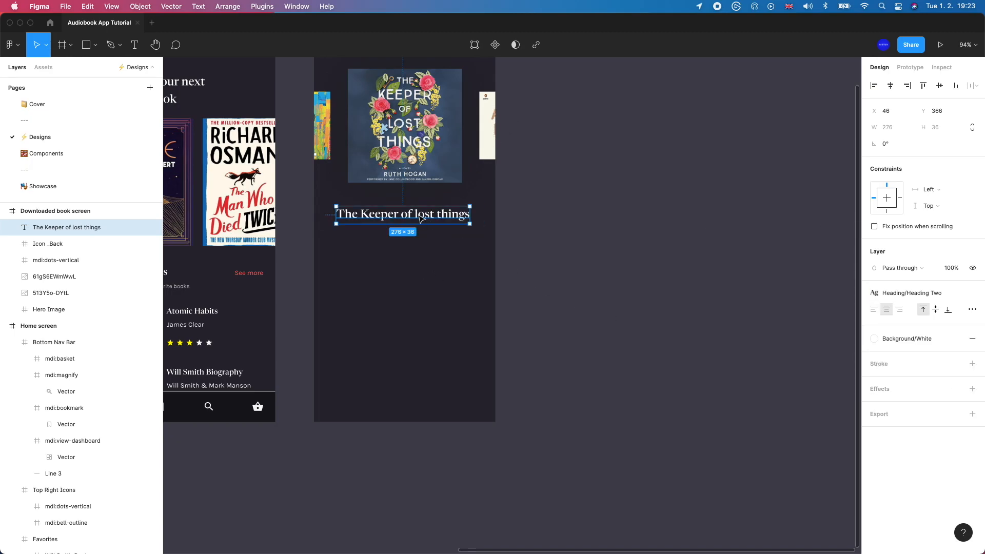
drag(413, 219, 415, 212)
key(alt)
key(Down)
key(Down)
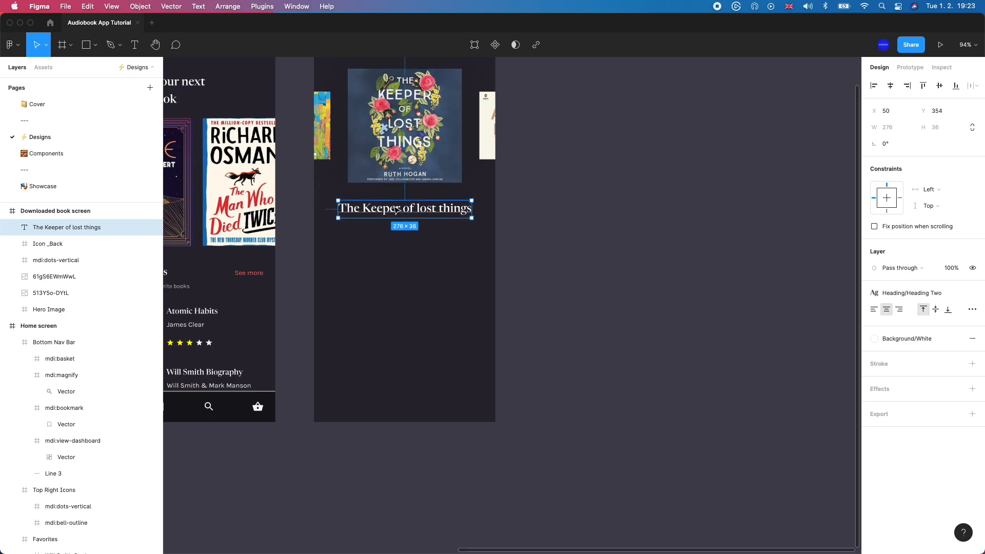
Duplicate the book title to Y 406 and give the copy the Body Medidum text style and Text Dark color.
key(super+d)
drag(391, 214, 392, 239)
click(903, 294)
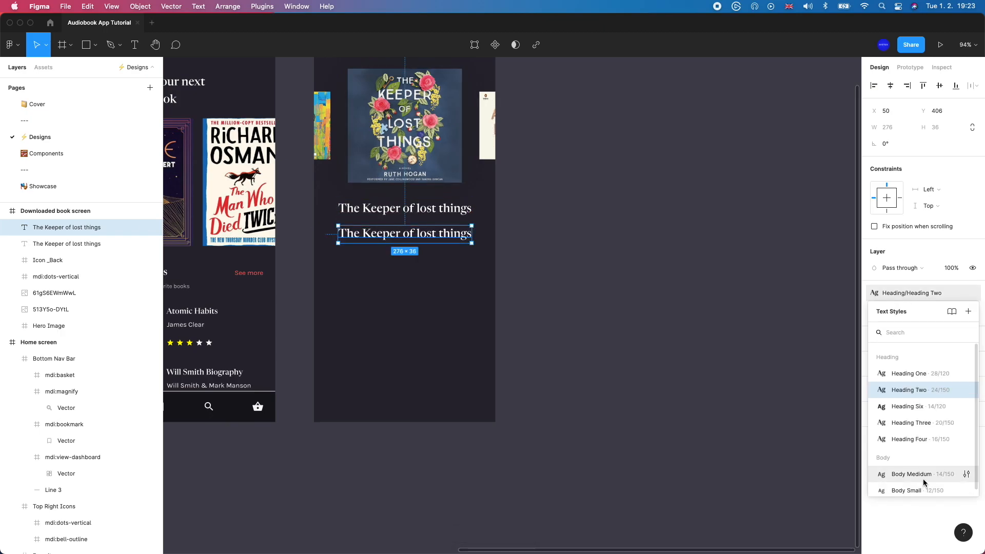
click(911, 474)
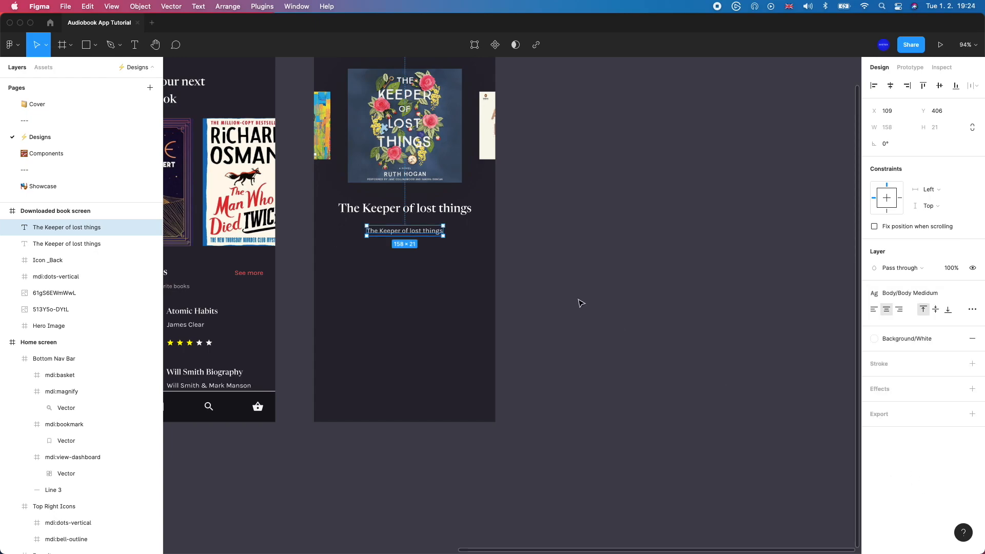
click(905, 338)
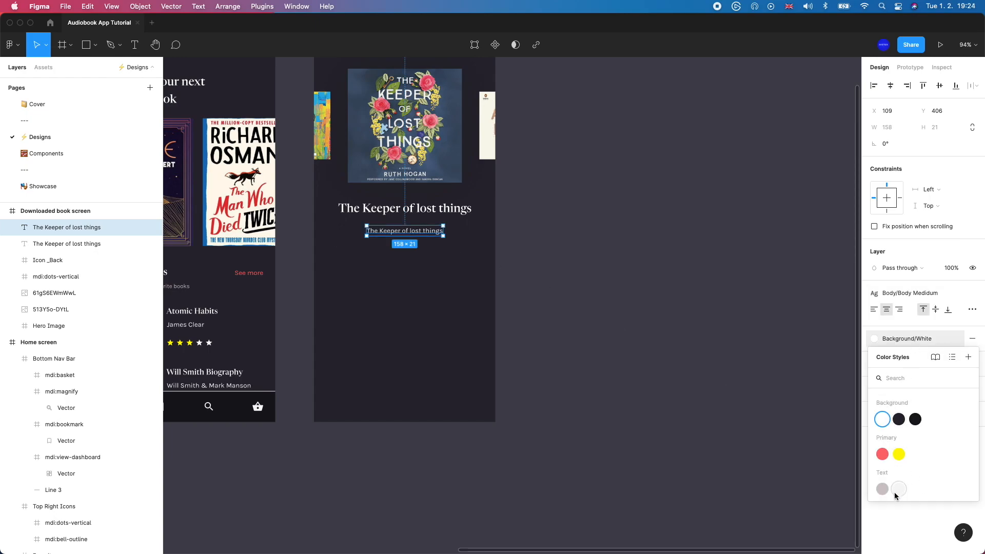
click(880, 488)
Change the duplicated text below the book title to "by Ruth Hogan".
scroll(419, 224, up, 3)
double_click(408, 229)
text(by Rutho Hoga)
key(BackSpace)
key(BackSpace)
key(BackSpace)
key(BackSpace)
key(BackSpace)
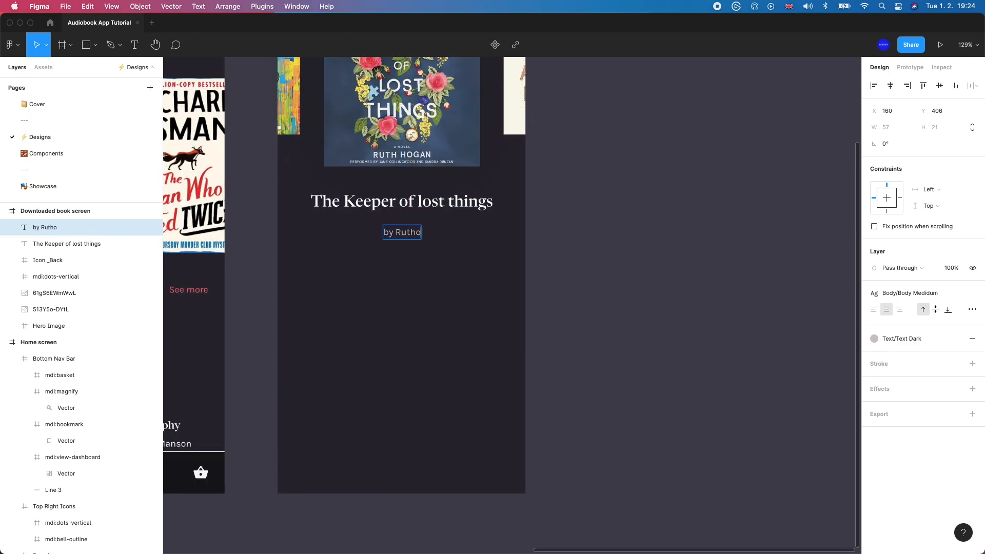
text(ogan)
key(Escape)
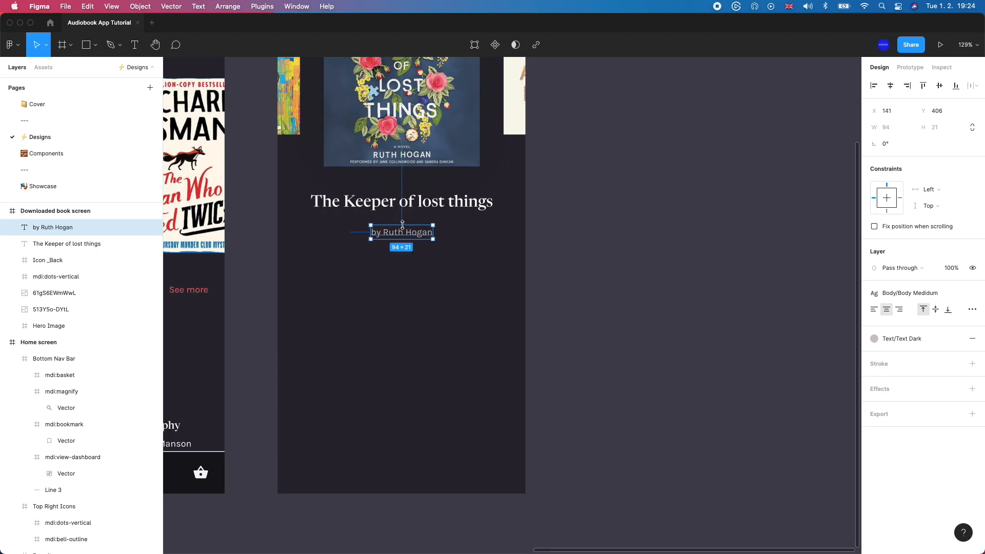
Move the author line up closer to the book title, to Y 398.
drag(398, 233, 398, 232)
key(alt)
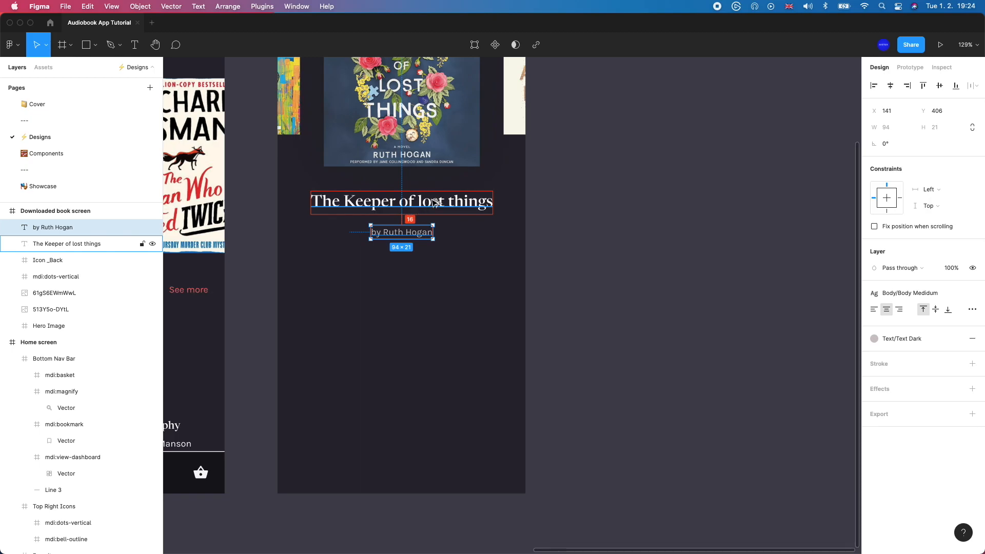
key(Up)
key(Up)
key(Up)
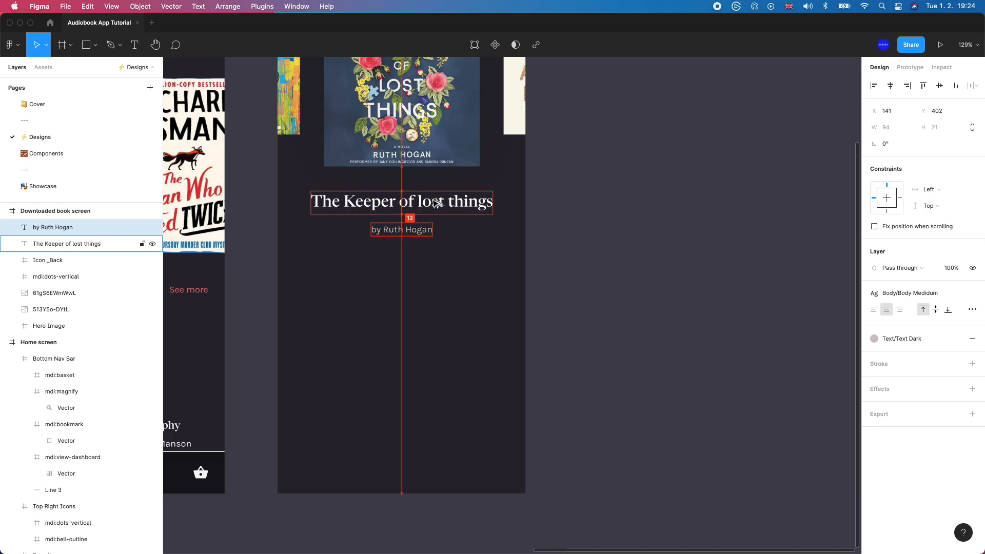
click(402, 273)
scroll(402, 271, down, 2)
click(404, 237)
key(alt)
key(Up)
key(Up)
key(Up)
key(Up)
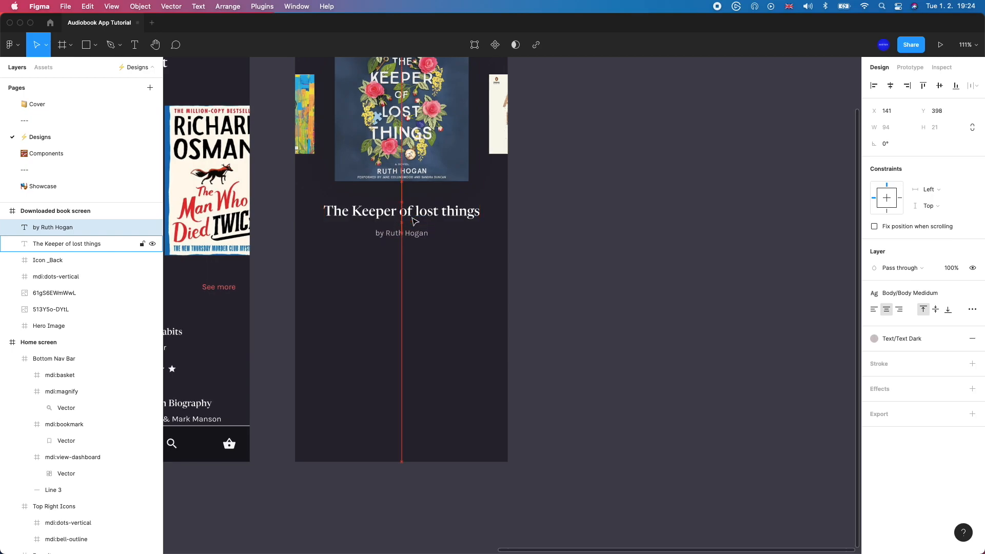
Recolor the back arrow and vertical dots icons on the Downloaded book screen with the Text Subtle color style.
scroll(415, 221, up, 2)
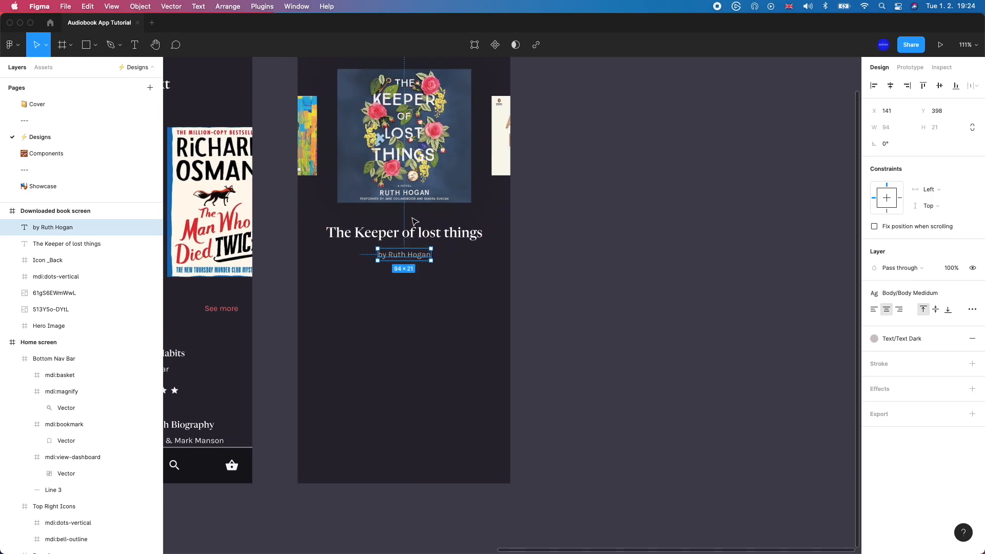
scroll(415, 221, up, 4)
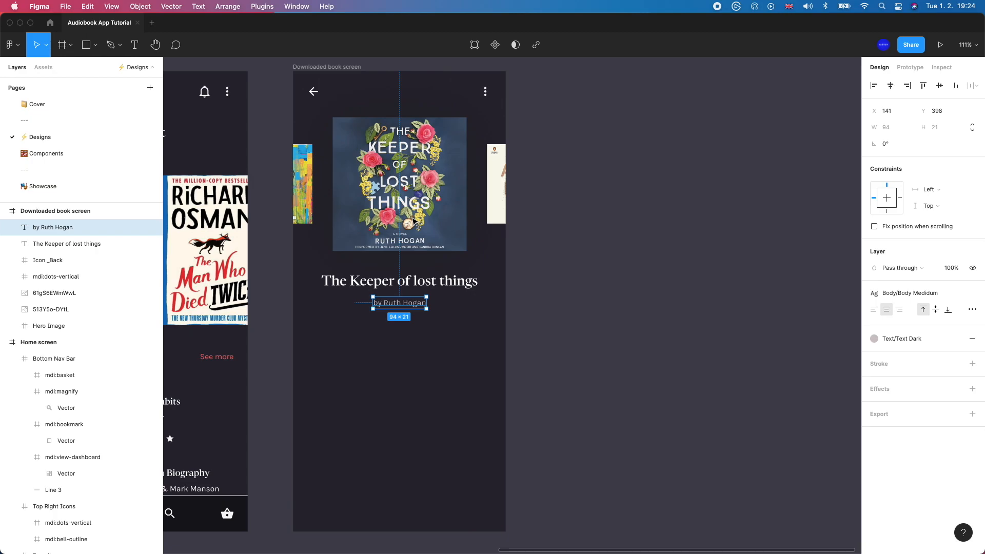
drag(534, 102, 304, 80)
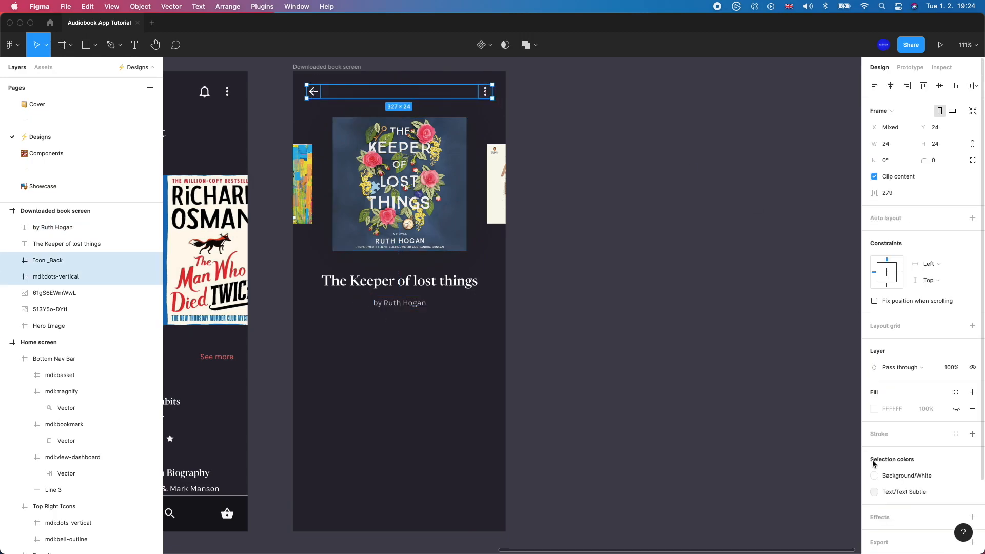
click(884, 476)
click(766, 535)
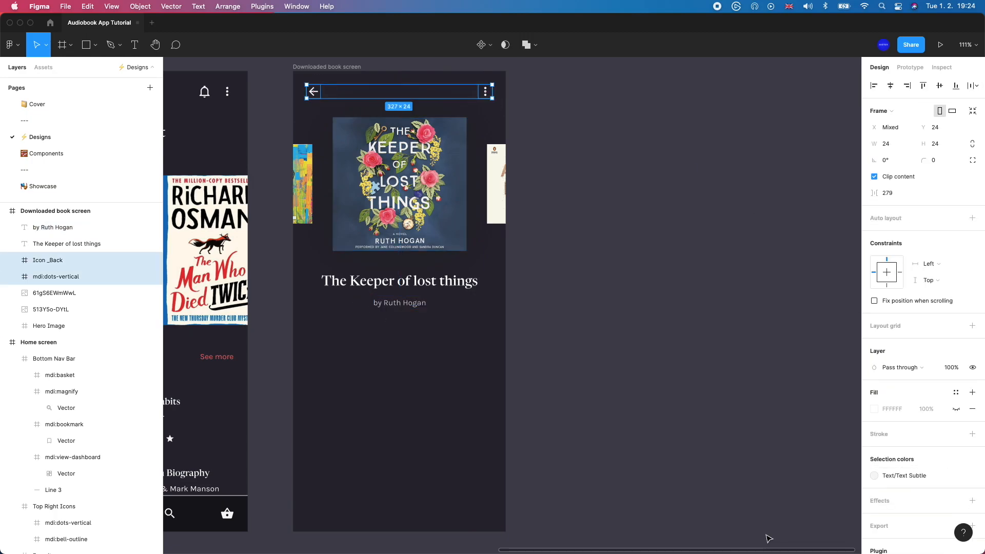
Apply the Text Subtle color style to the back arrow icon on the Book store item page.
scroll(667, 470, left, 5)
scroll(667, 471, left, 5)
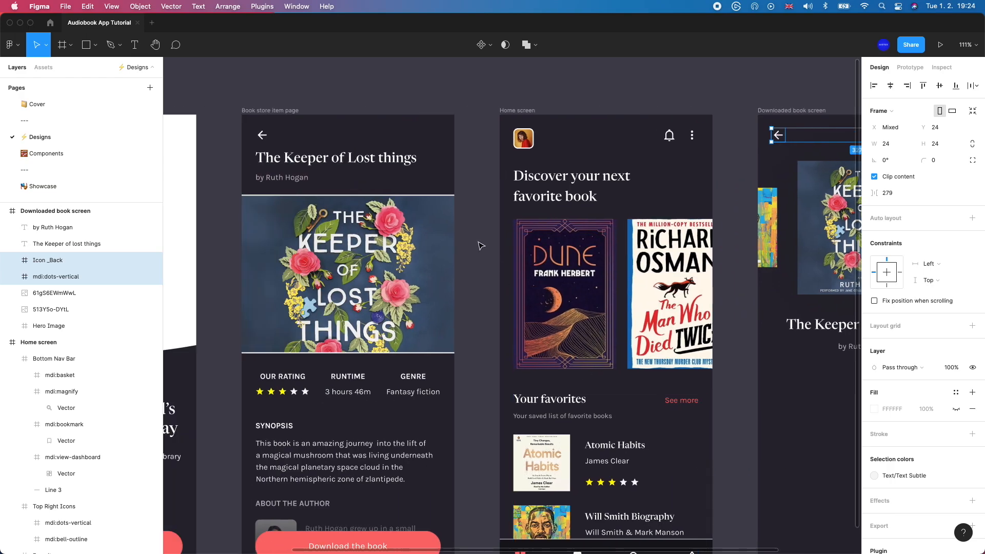
click(264, 135)
click(882, 459)
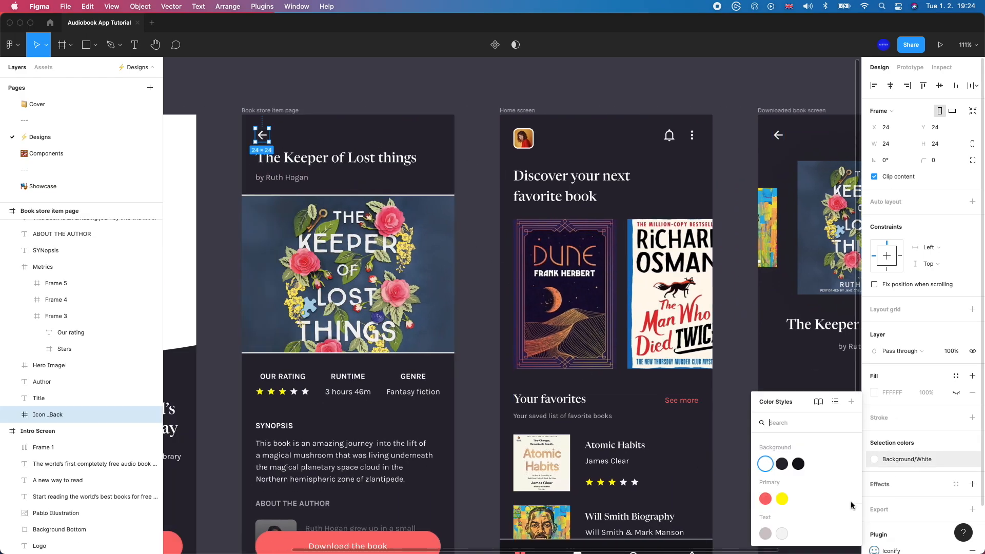
click(782, 535)
scroll(641, 328, right, 10)
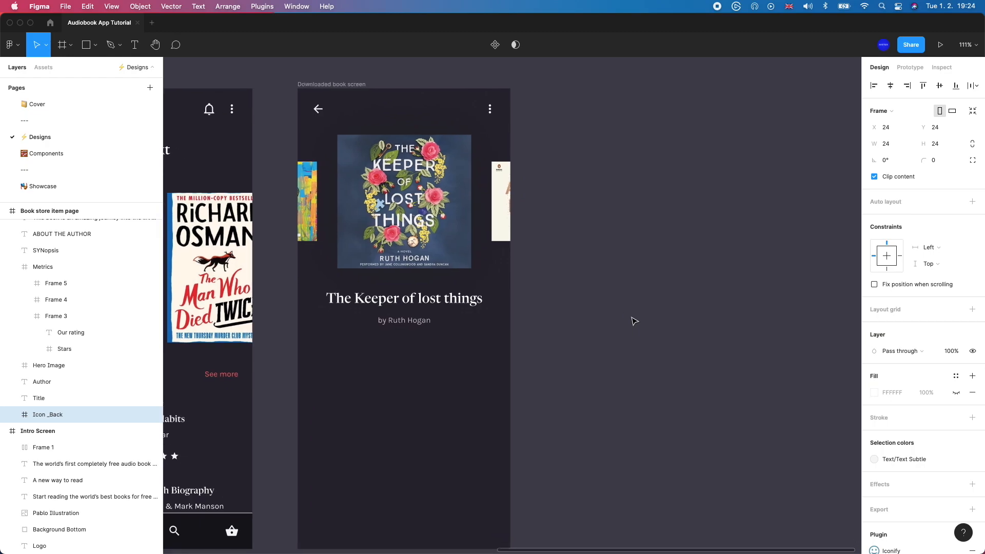
scroll(634, 322, down, 2)
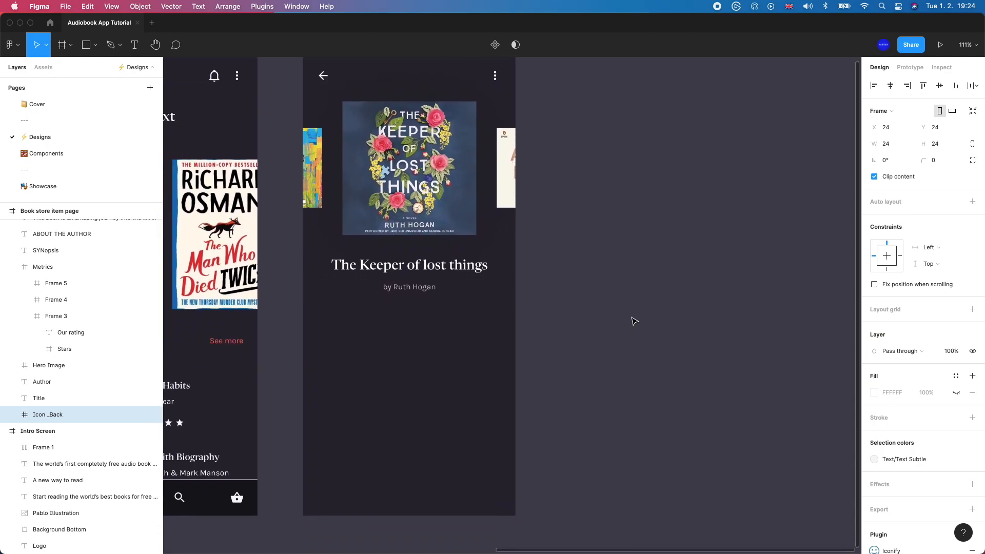
scroll(634, 321, up, 1)
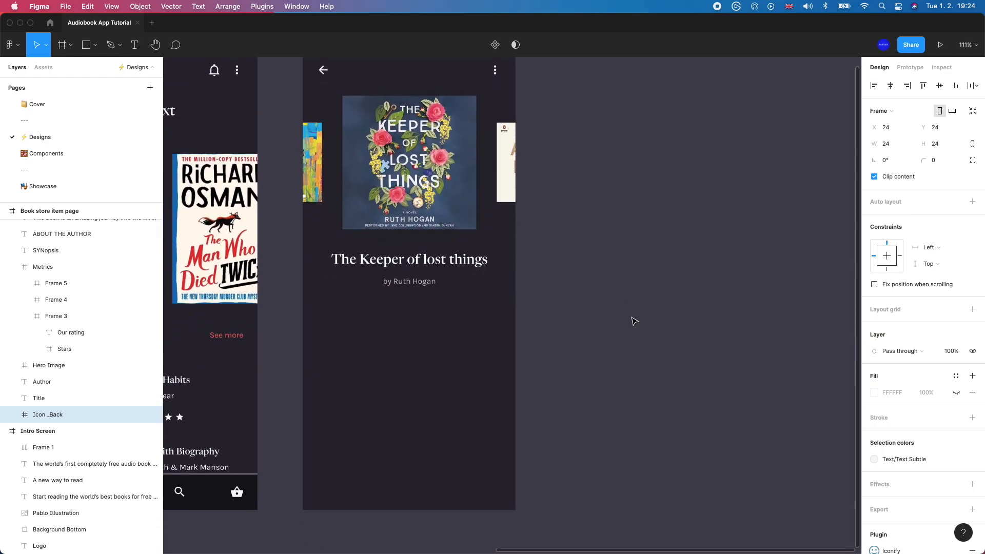
scroll(634, 321, down, 5)
scroll(634, 321, left, 5)
click(339, 392)
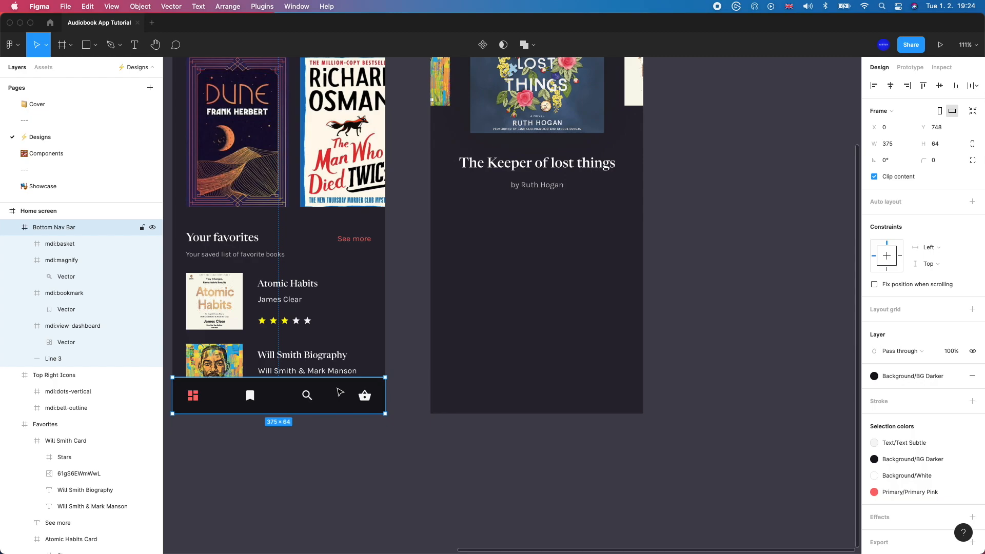
scroll(339, 392, right, 3)
scroll(339, 393, up, 3)
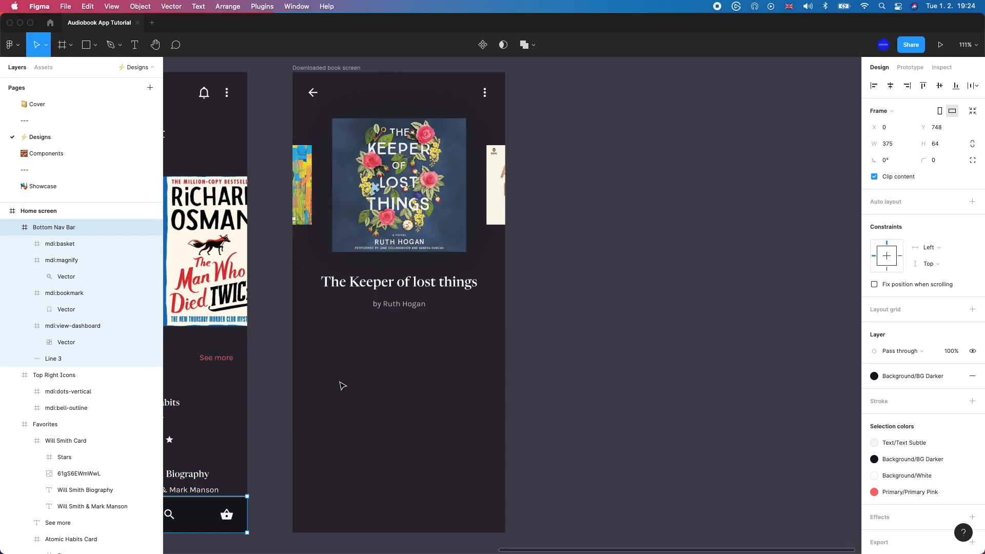
Duplicate the author line, place the copy below it at X 141, Y 473, and color it with Background/White.
click(399, 310)
key(super+d)
drag(399, 311, 396, 351)
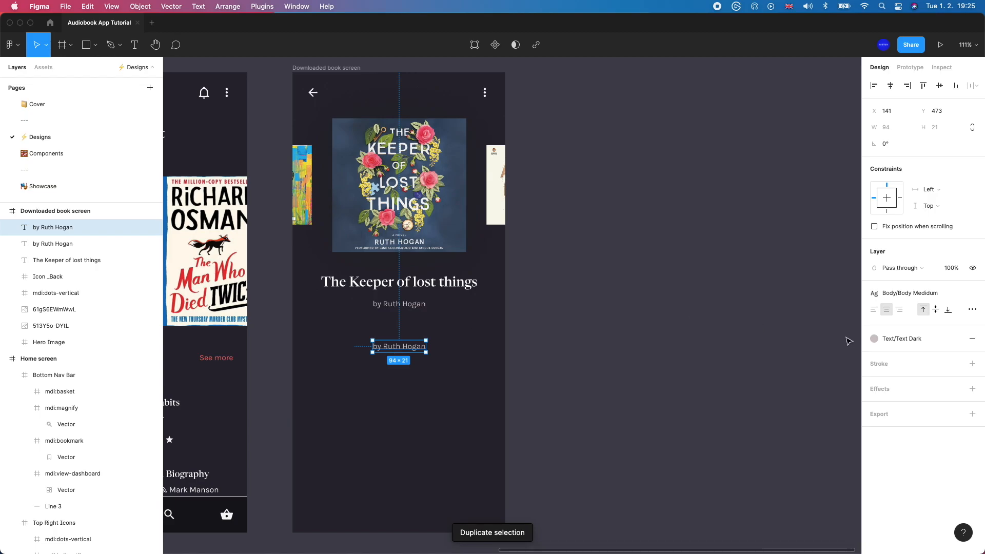
click(874, 338)
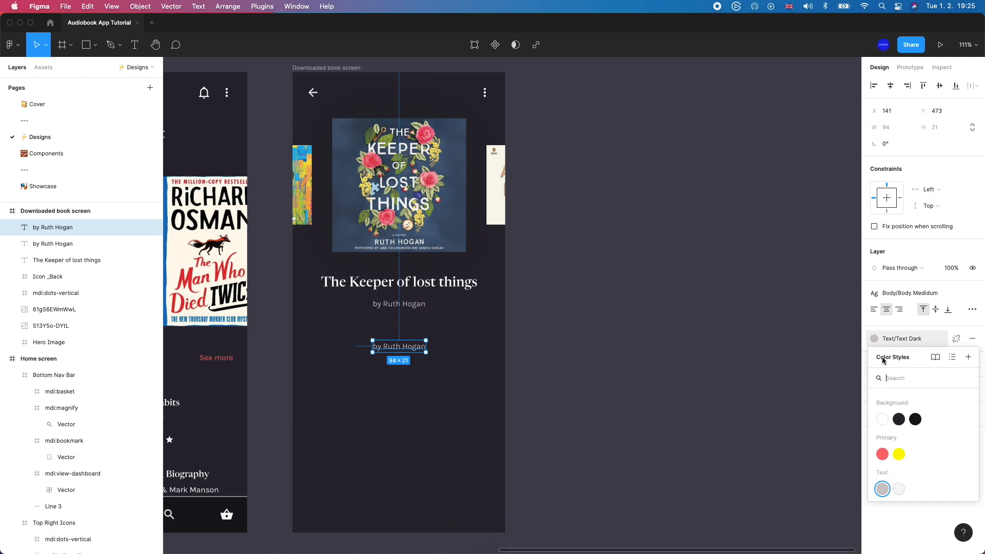
click(883, 420)
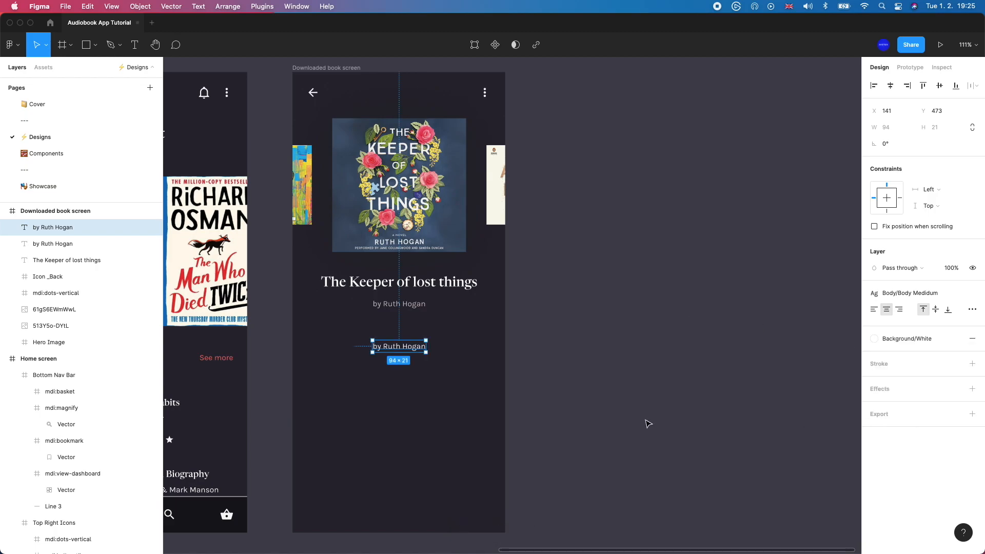
Replace the white duplicate's text with the copied book passage beginning "The chime of the clock in the hall".
click(386, 376)
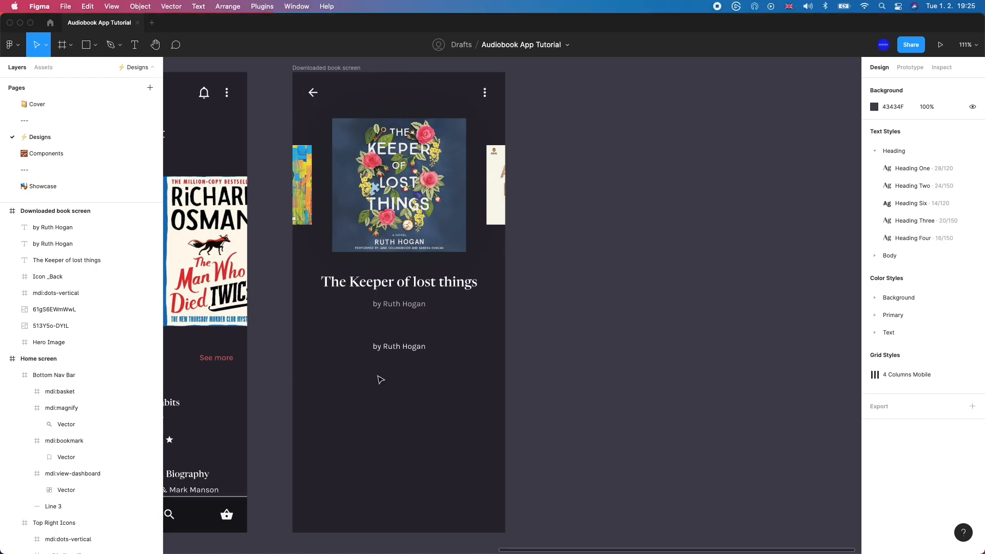
double_click(385, 347)
key(cmd+v)
key(Escape)
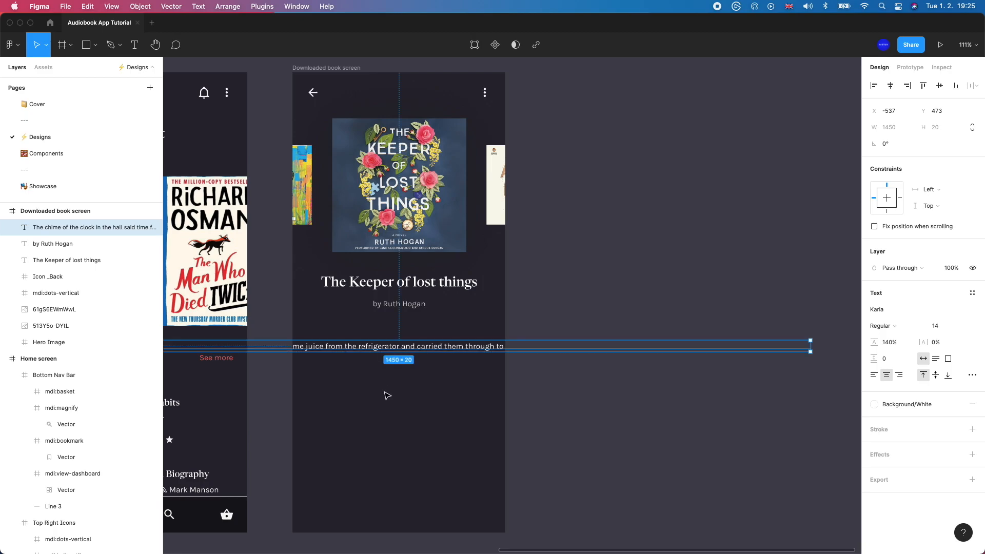
Narrow the one-line book passage's text box to about 527 px wide so it wraps onto several lines.
scroll(385, 396, down, 5)
scroll(238, 359, down, 3)
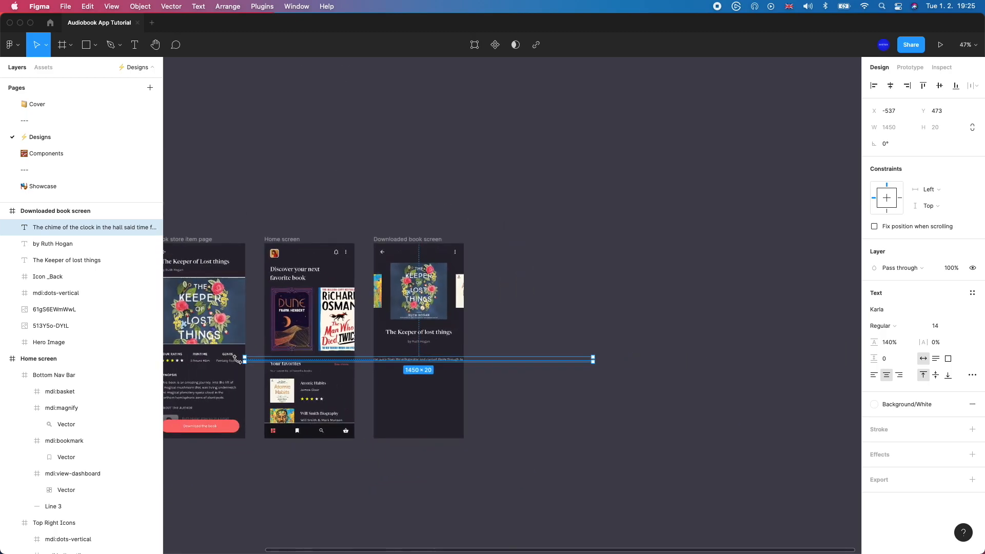
drag(243, 359, 384, 360)
drag(592, 362, 445, 381)
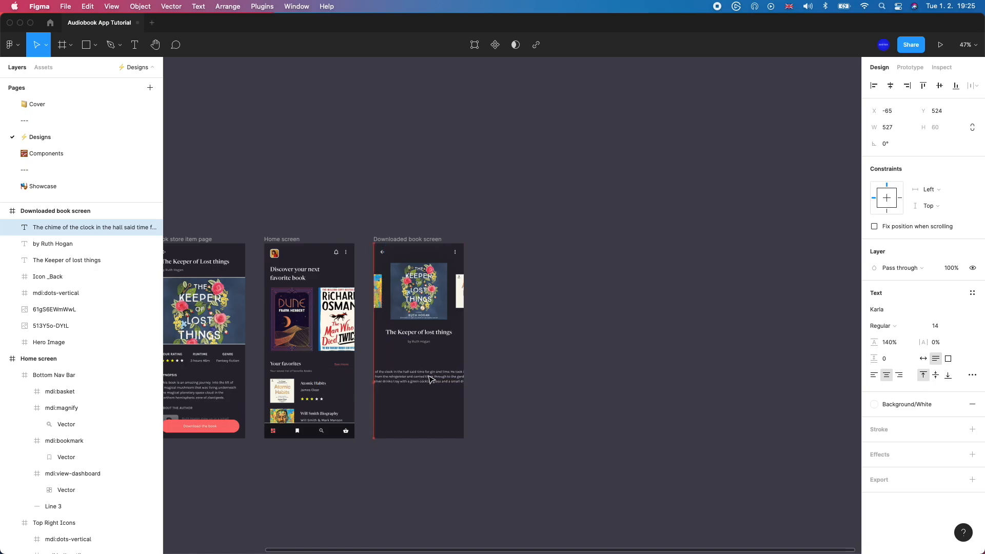
Show the column layout grid on the Downloaded book screen and resize the passage's text box to 305 px wide within its columns.
scroll(420, 381, down, 5)
click(415, 293)
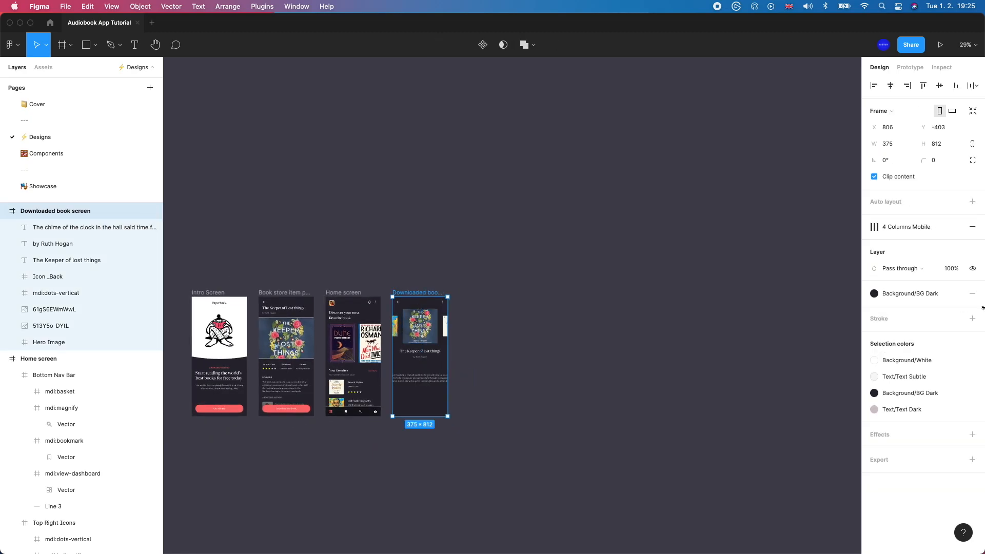
click(942, 228)
scroll(395, 409, up, 5)
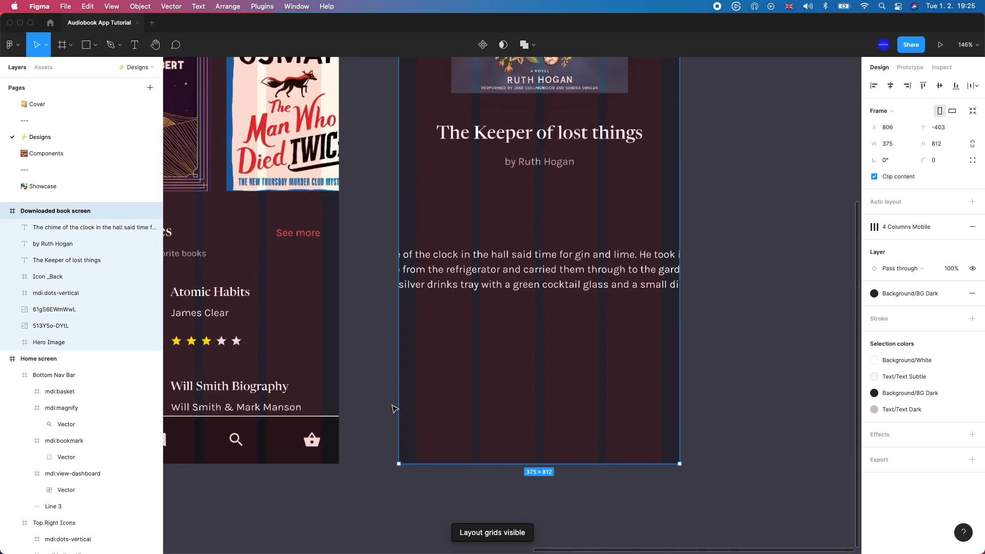
click(372, 266)
drag(349, 262, 436, 262)
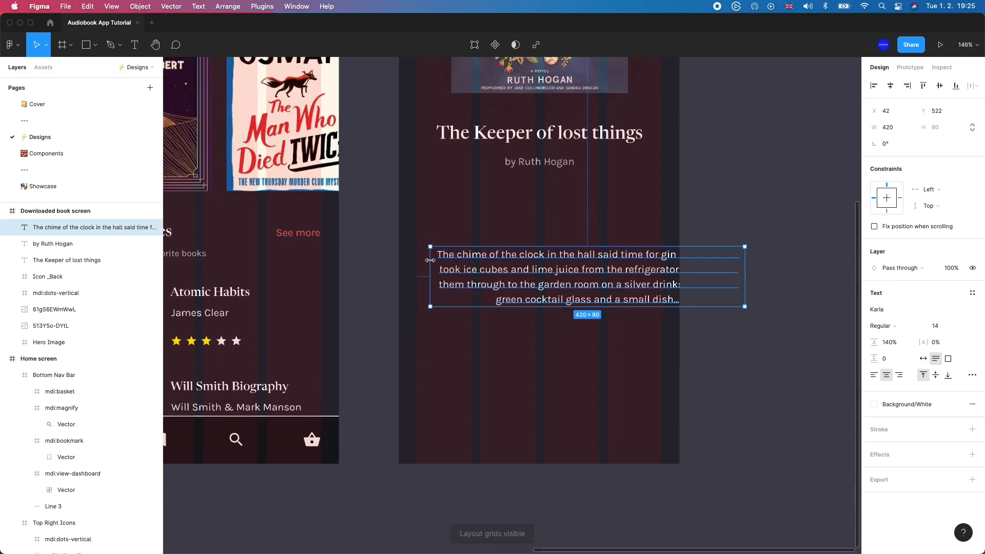
drag(743, 272, 665, 272)
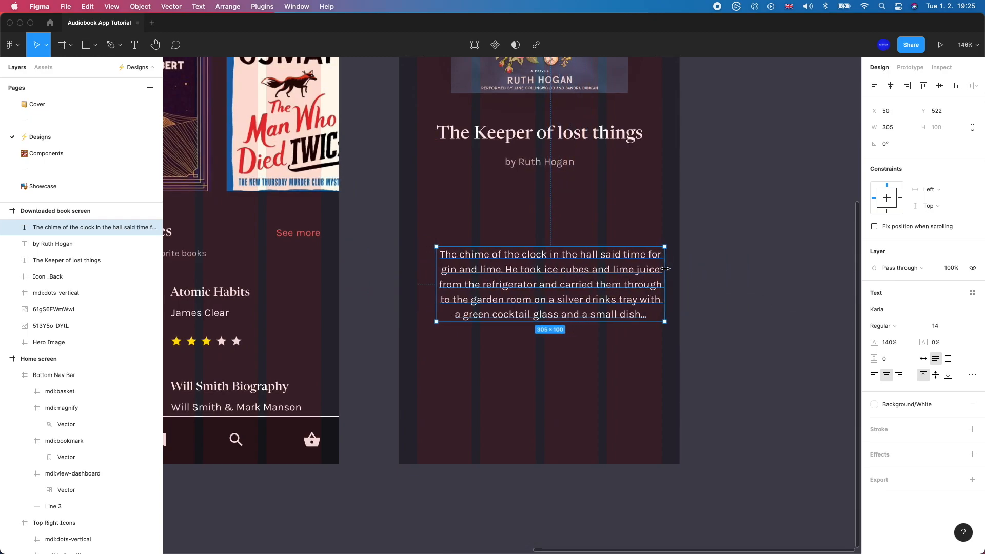
Center the passage horizontally below the author line, placing it at X 35, Y 443.
scroll(666, 272, right, 4)
drag(455, 269, 444, 222)
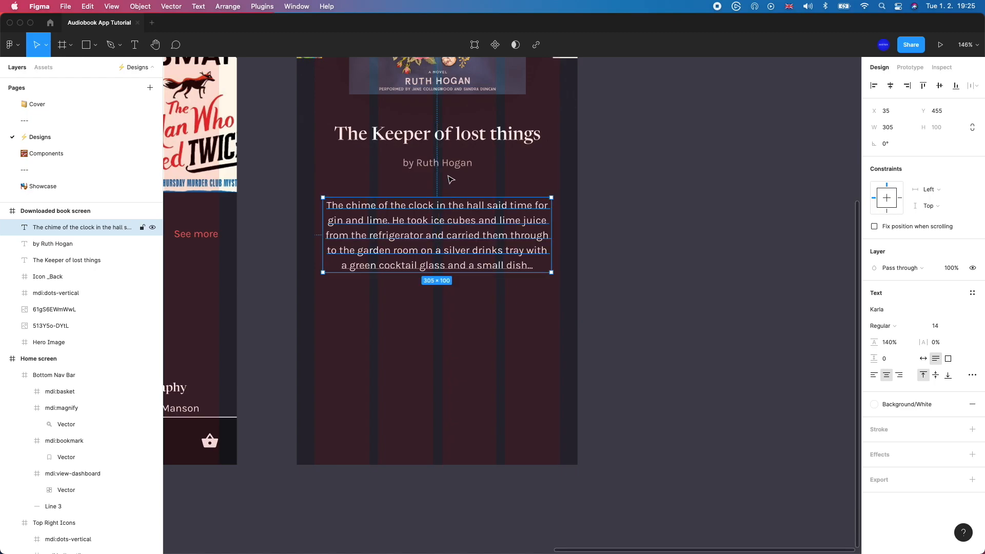
scroll(451, 162, up, 2)
scroll(452, 162, right, 2)
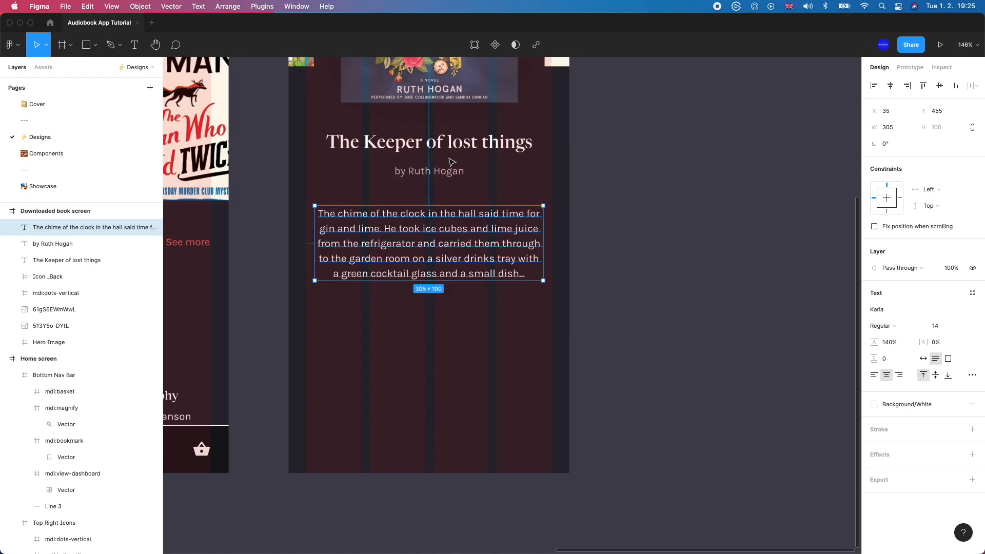
key(alt)
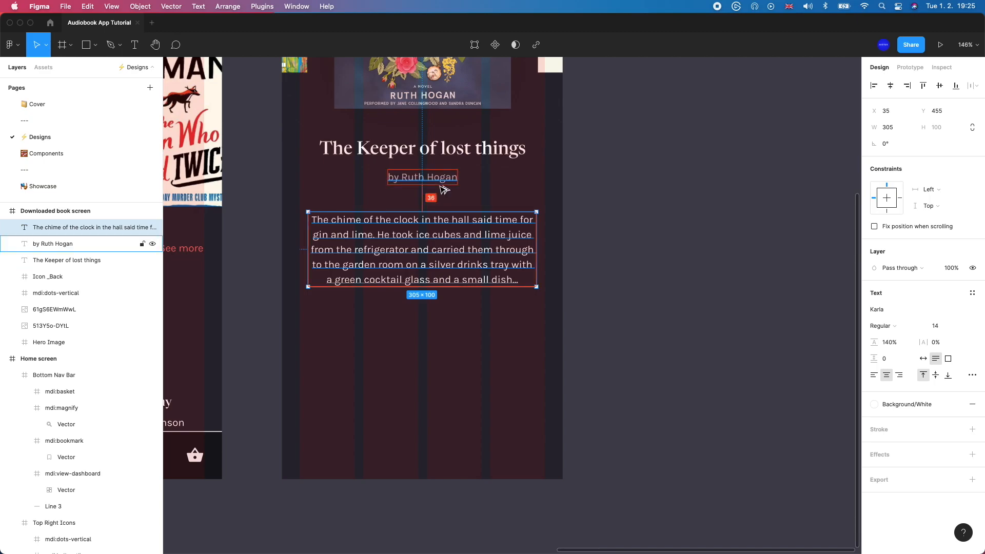
key(Up)
key(shift+Up)
key(Up)
key(Up)
key(Down)
scroll(444, 189, down, 5)
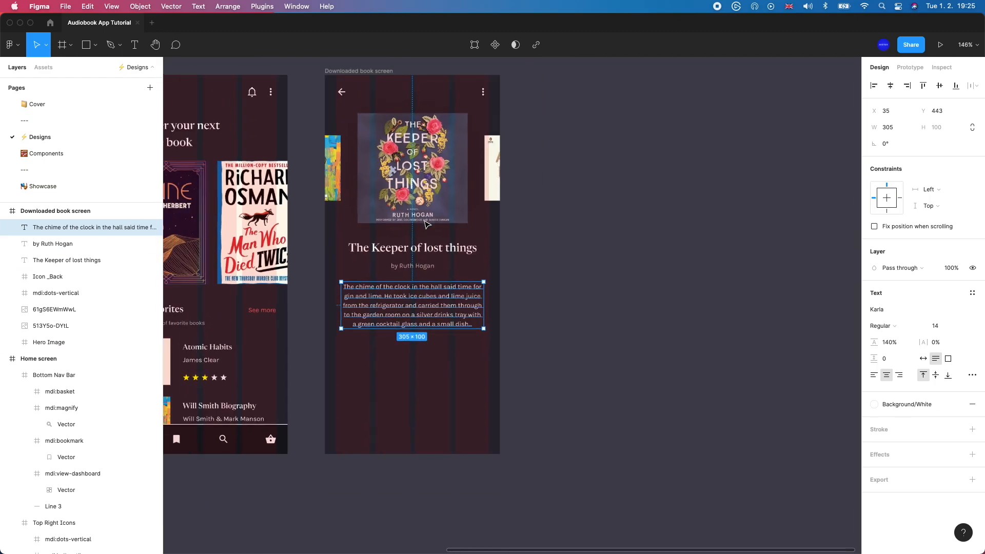
Hide the column layout grid on the Downloaded book screen.
key(Escape)
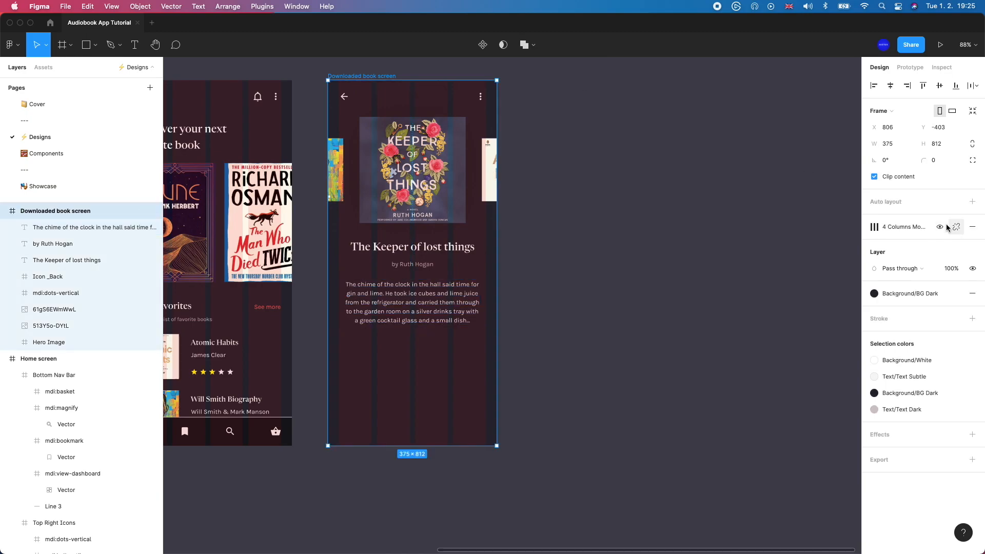
key(ctrl+g)
scroll(482, 266, up, 5)
Detach the Background/White style from the book passage and change its fill to a linear gradient.
click(349, 351)
scroll(350, 350, down, 3)
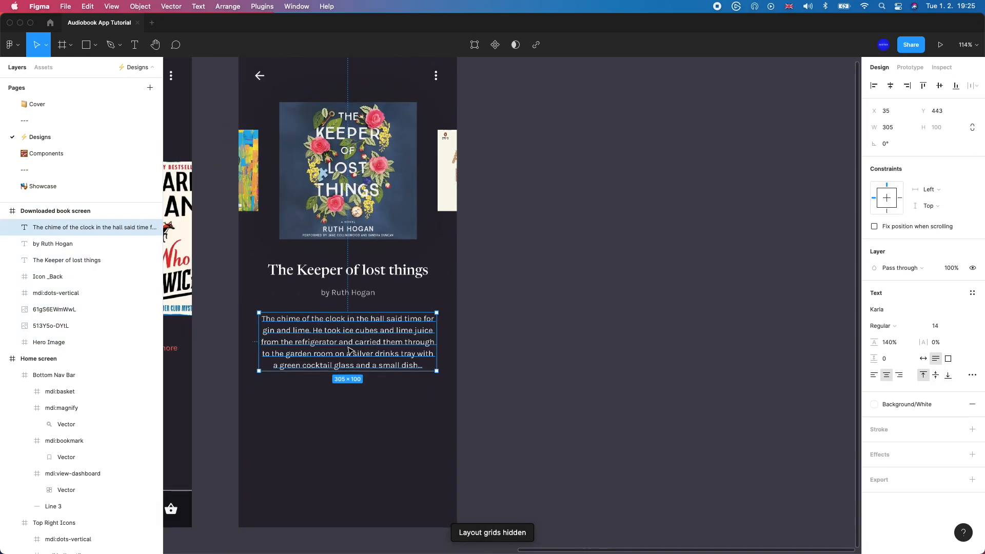
scroll(348, 347, left, 2)
scroll(349, 352, up, 4)
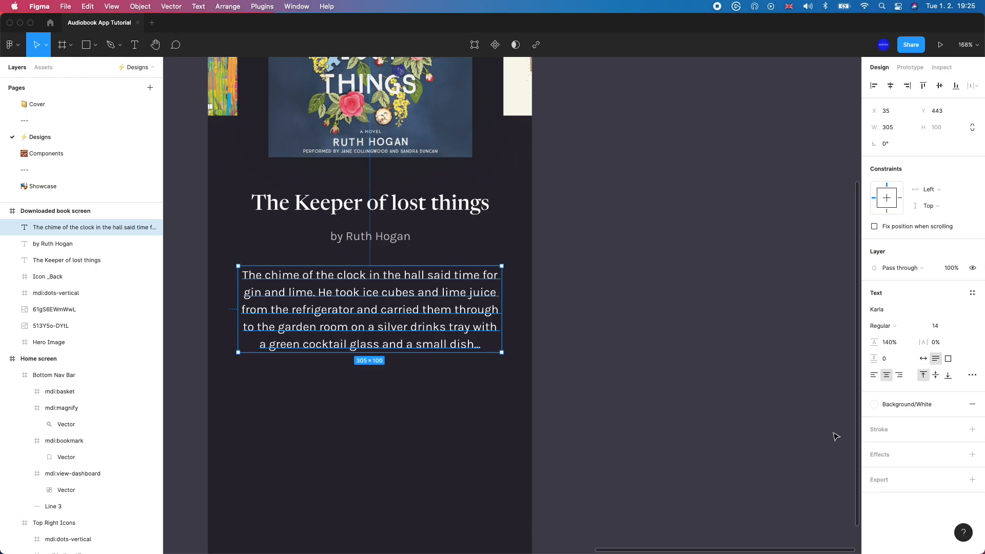
click(955, 404)
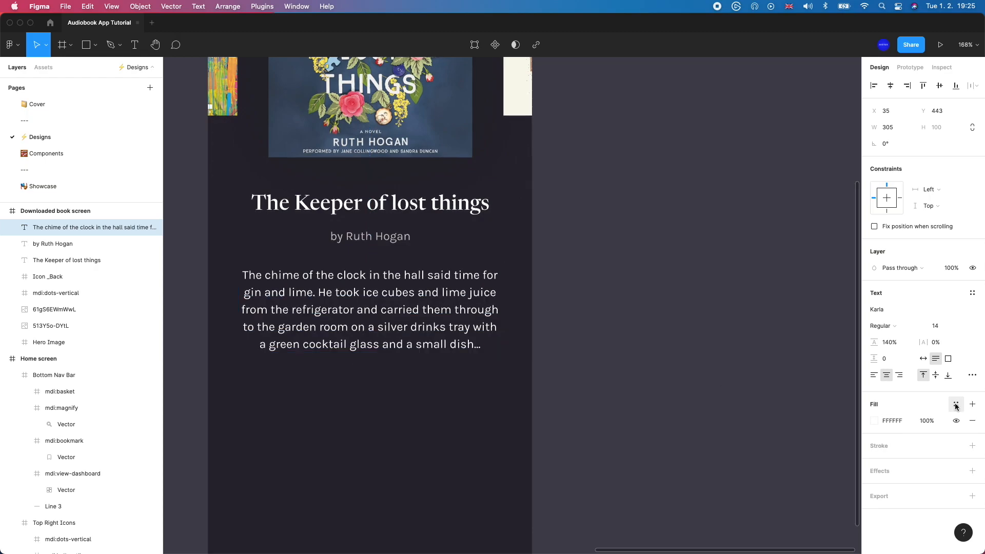
click(875, 421)
click(753, 285)
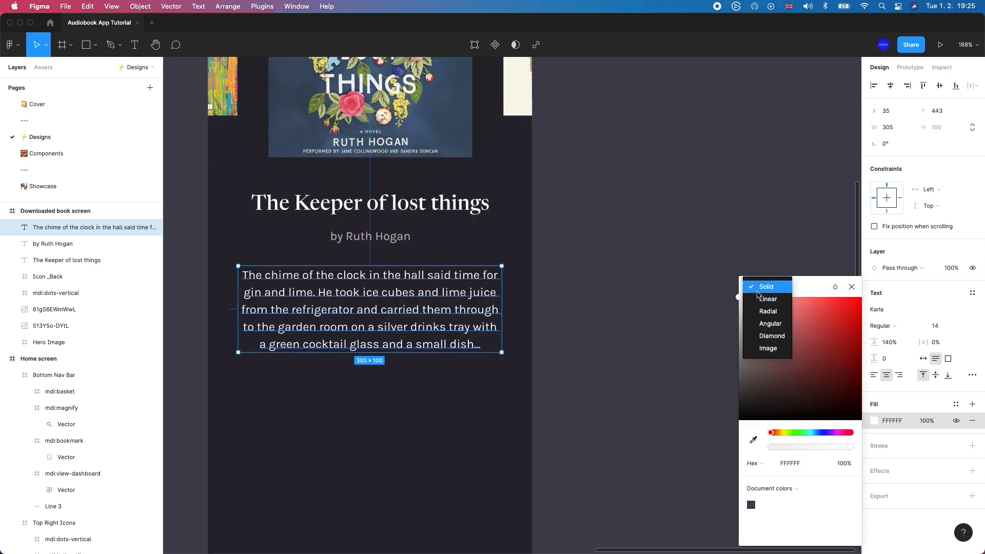
click(761, 300)
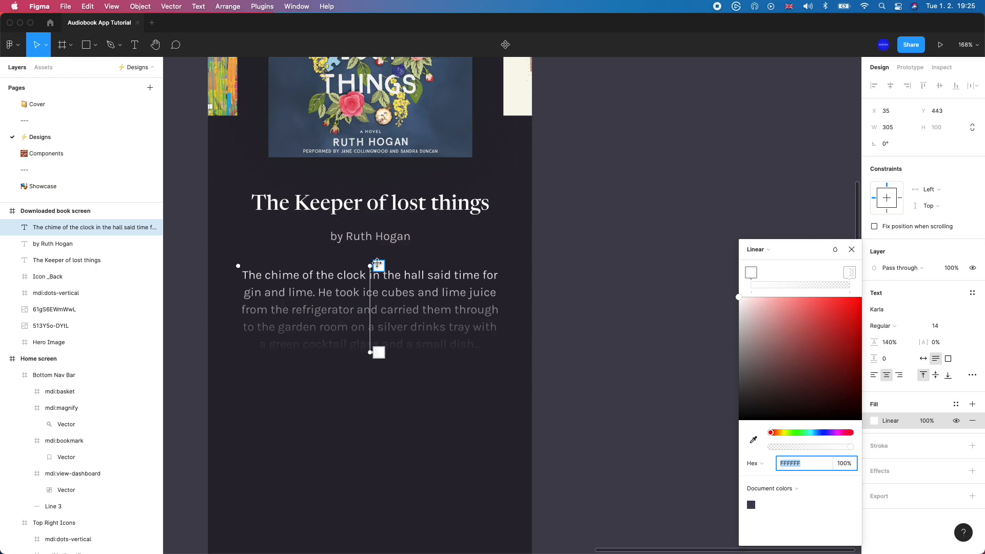
click(372, 265)
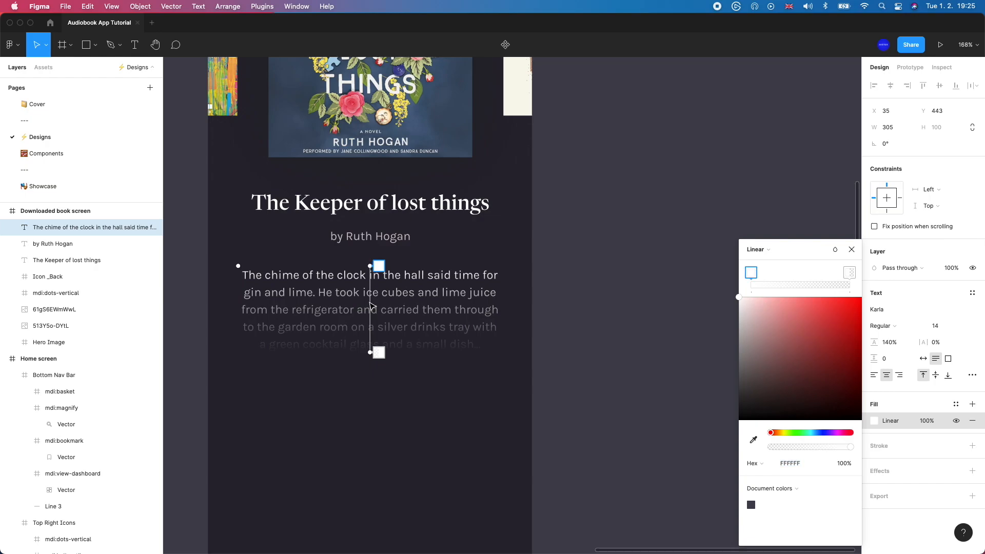
click(370, 304)
Move the gradient's transparent stop to the middle, add a new end stop, and set both to 100% opacity.
drag(849, 272, 804, 289)
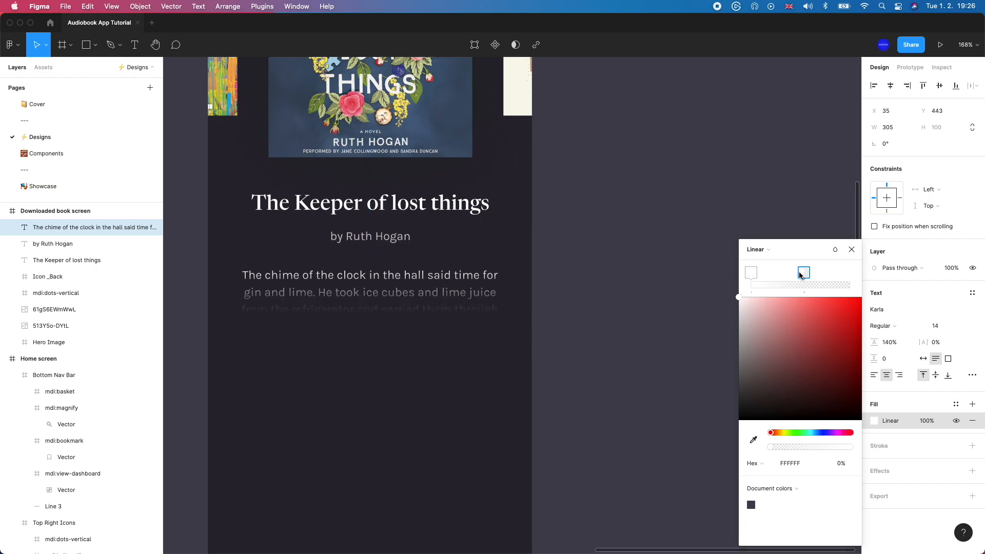
click(848, 283)
drag(771, 447, 874, 450)
click(807, 277)
drag(798, 446, 898, 455)
Set the passage gradient's end stop to ACACAC at 55% opacity and its start stop to B9B9B9 at 83%.
click(849, 273)
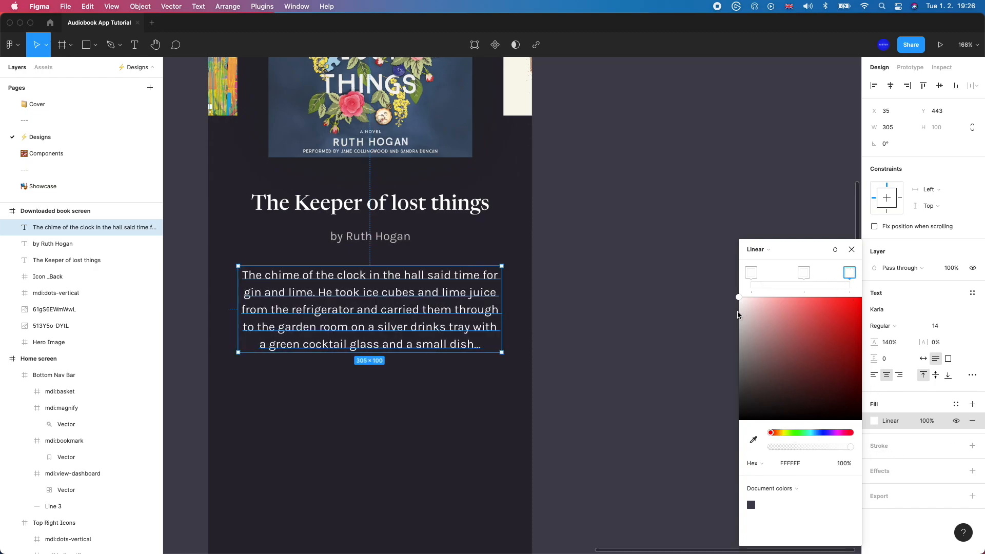
drag(741, 314, 739, 335)
click(750, 272)
click(849, 273)
click(816, 447)
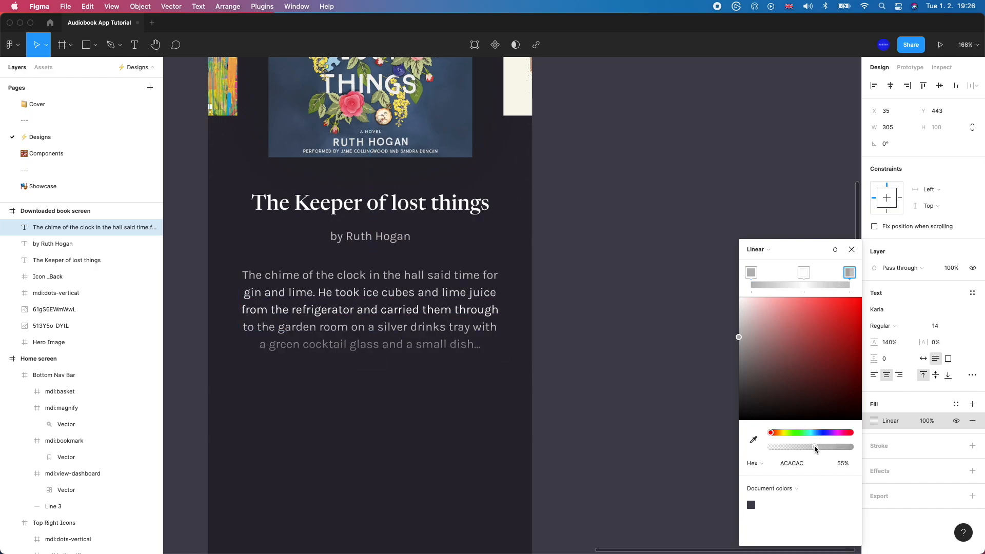
click(751, 272)
click(827, 447)
drag(832, 448, 838, 450)
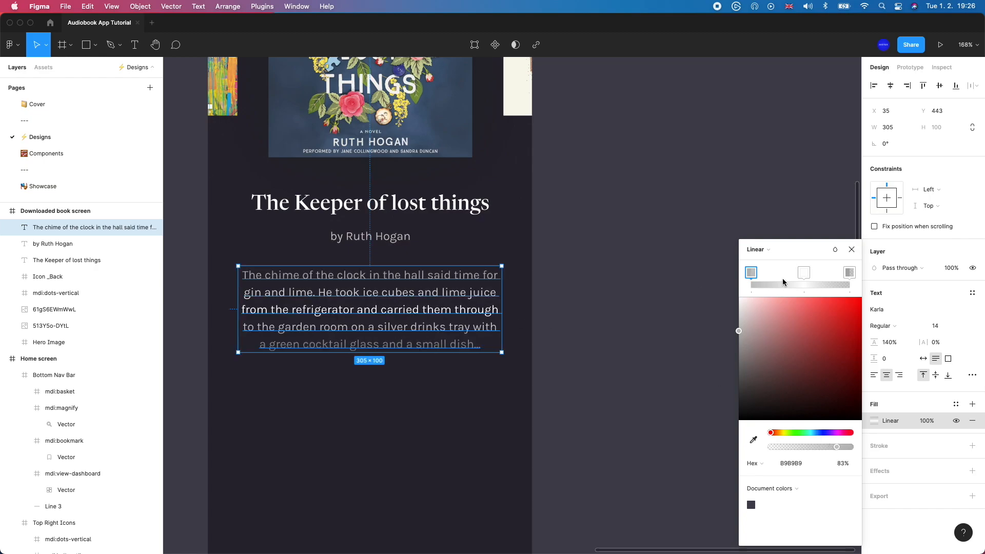
click(802, 272)
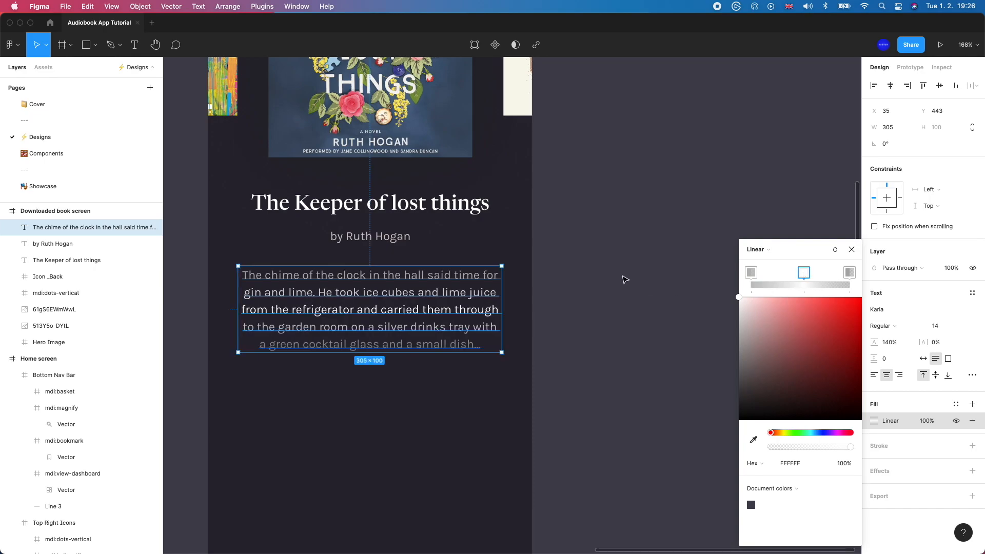
click(577, 245)
scroll(577, 247, down, 3)
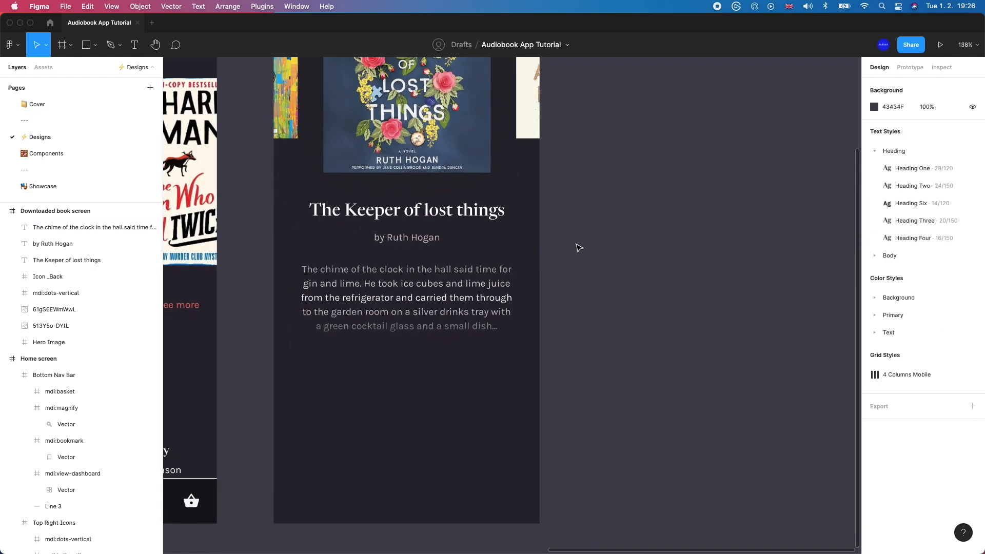
scroll(578, 247, up, 1)
click(445, 292)
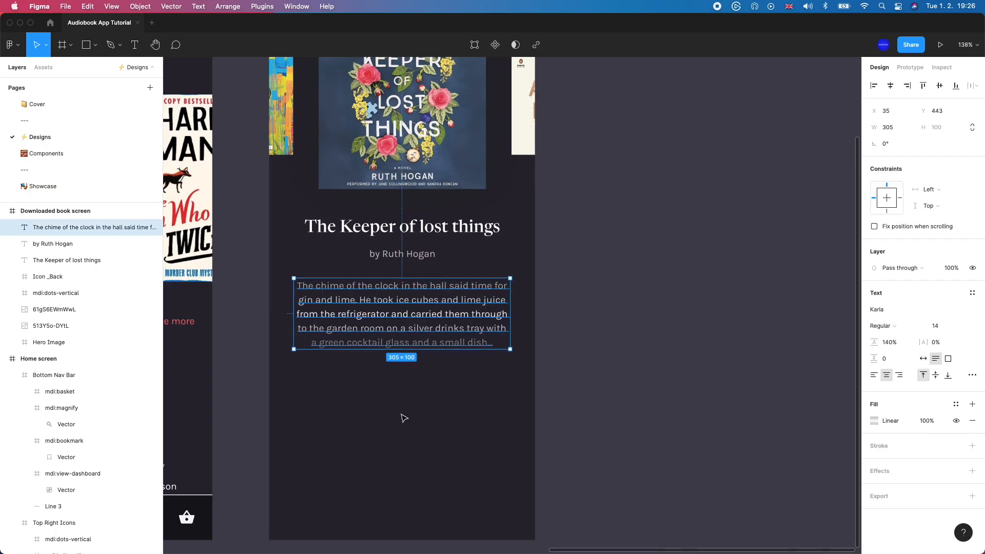
scroll(400, 418, down, 2)
click(530, 444)
scroll(531, 444, down, 1)
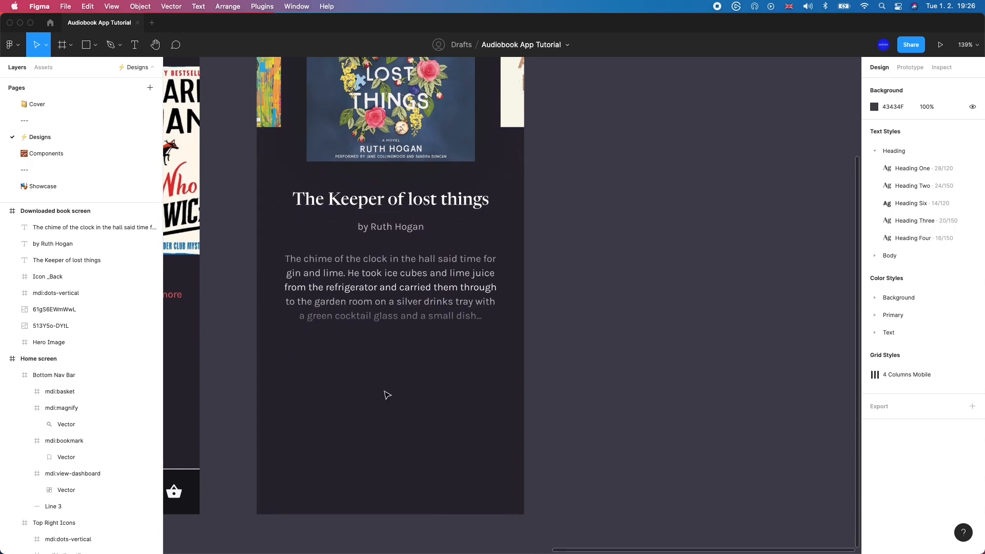
Draw a frame about 269 × 51 px below the passage on the Downloaded book screen.
key(f)
drag(297, 362, 488, 399)
scroll(488, 502, up, 6)
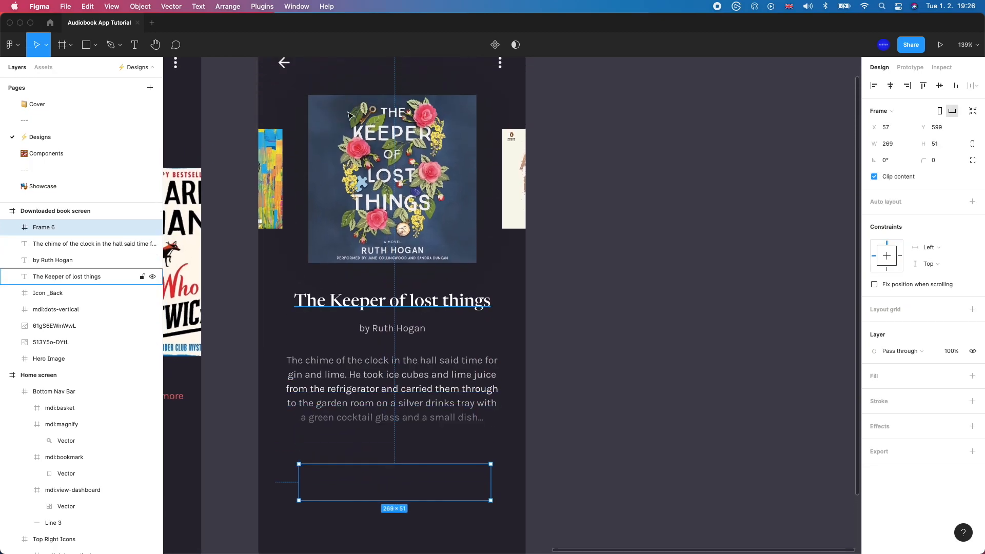
Show the column layout grid and fit the new frame to its outer columns, 327 px wide at X 24, Y 588.
click(287, 88)
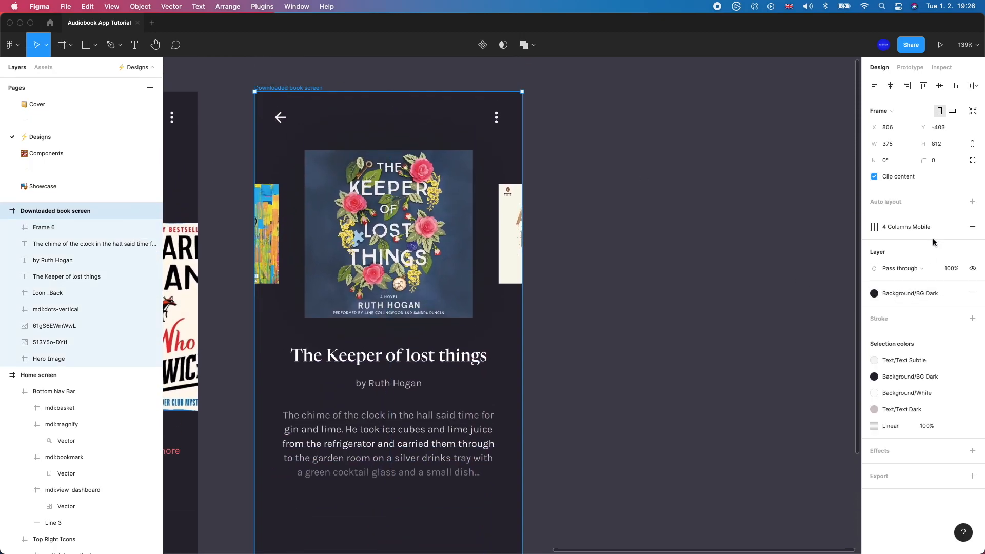
click(939, 228)
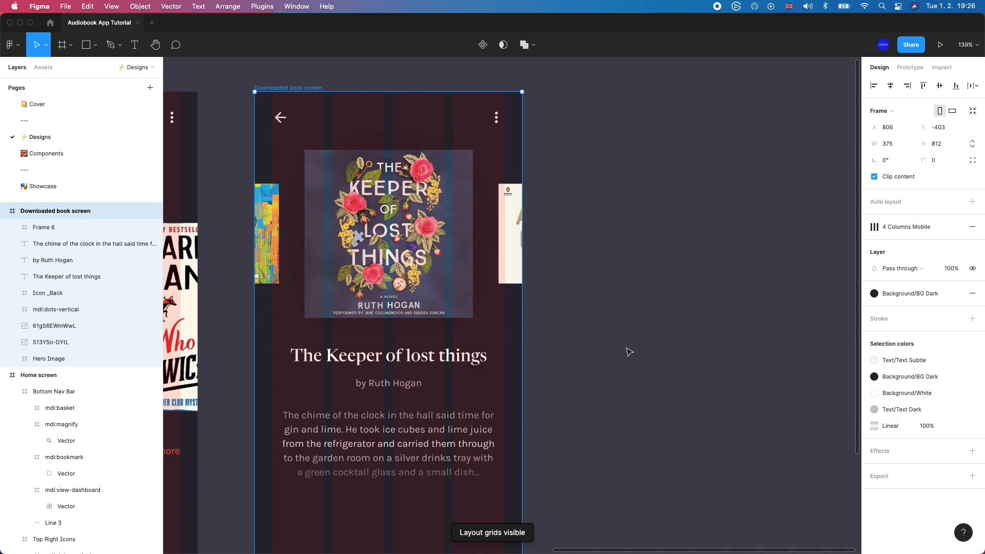
scroll(442, 398, down, 5)
click(396, 403)
drag(396, 403, 360, 405)
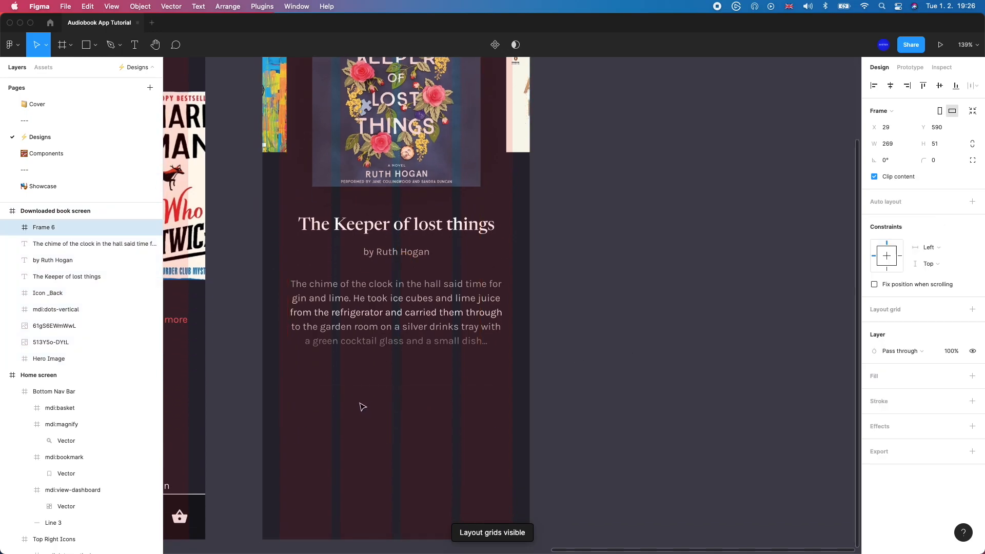
drag(476, 393, 518, 394)
Give the new frame a corner radius of 12 and fill it with the Background/BG Darker color style.
click(942, 165)
text(12)
key(Return)
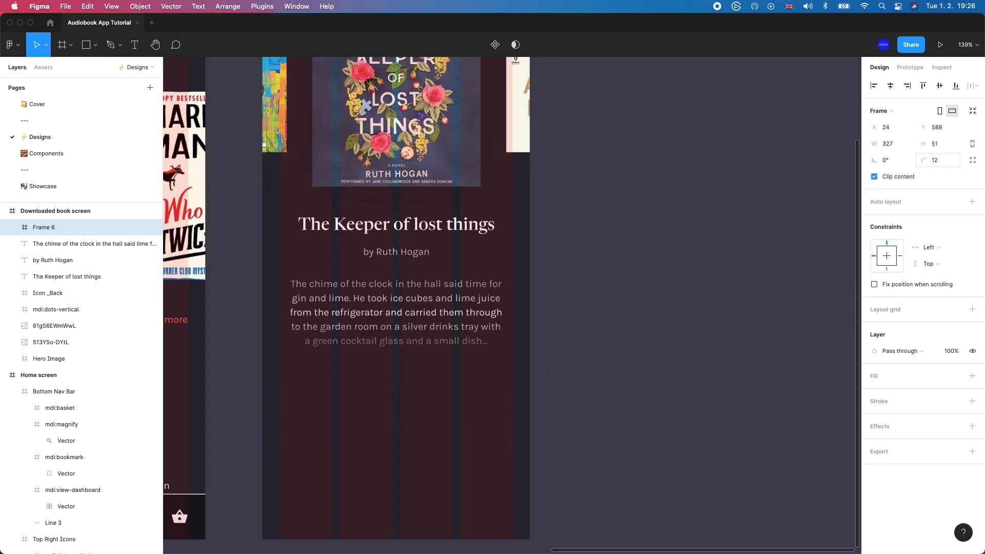
click(956, 376)
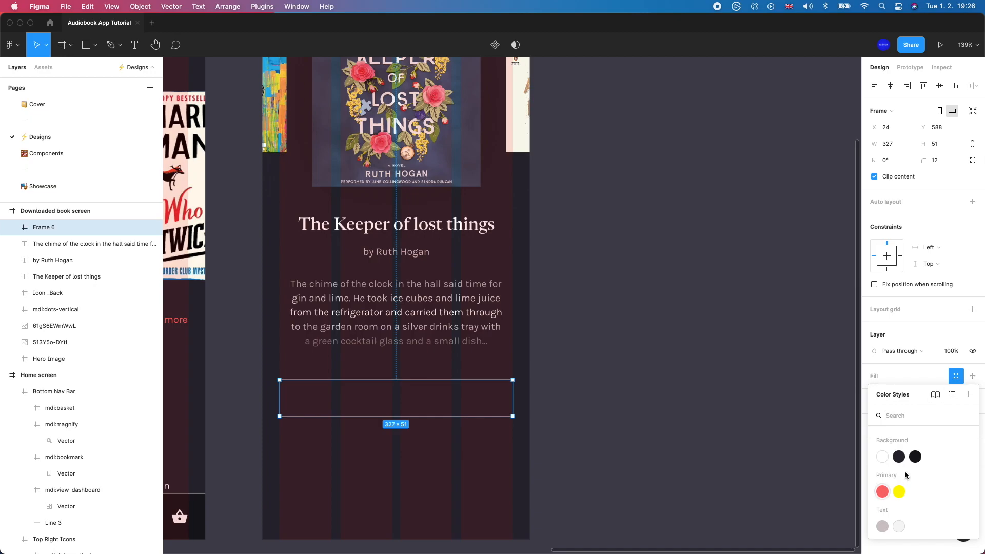
click(912, 458)
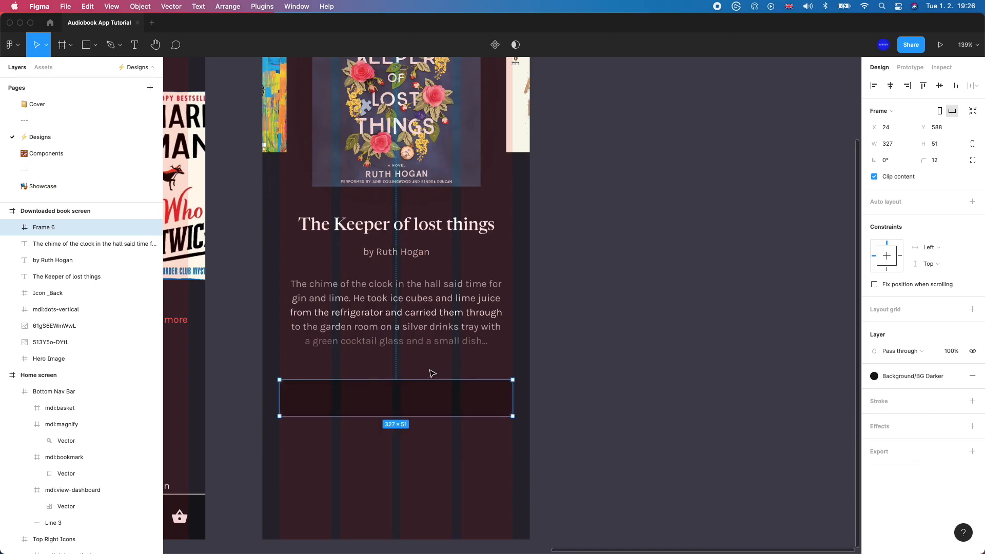
Move the dark rounded frame further down the screen to Y 639.
scroll(403, 415, up, 5)
drag(381, 402, 378, 434)
scroll(380, 401, down, 8)
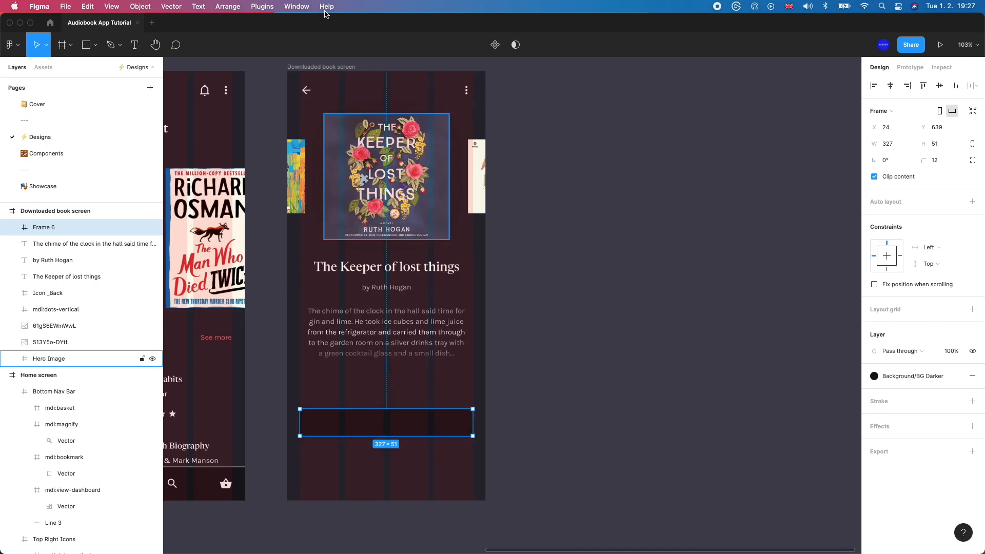
Import the white 24 px mdi:pause icon into the dark rounded bar with Iconify, searching Material Design Icons for "paus".
click(262, 6)
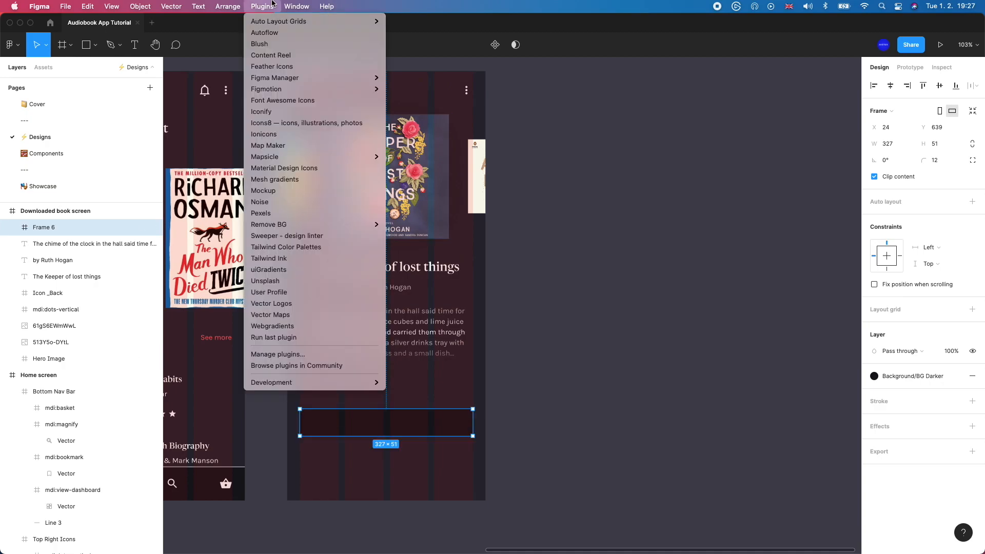
click(295, 111)
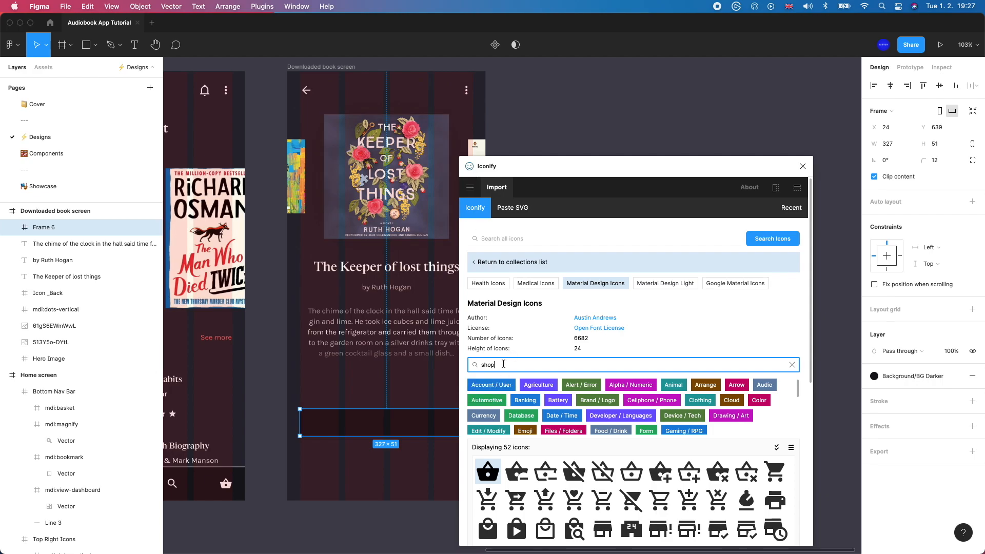
text(paus)
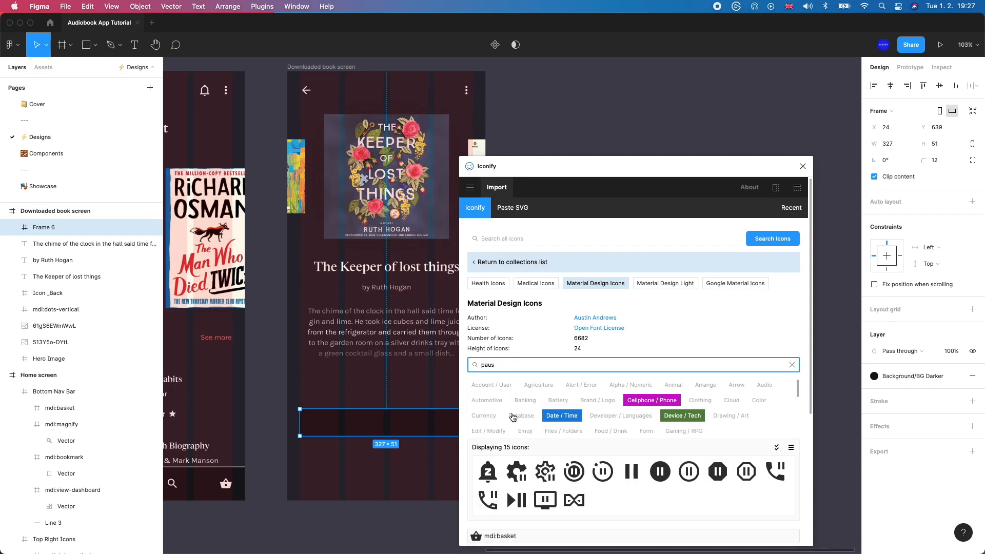
click(632, 471)
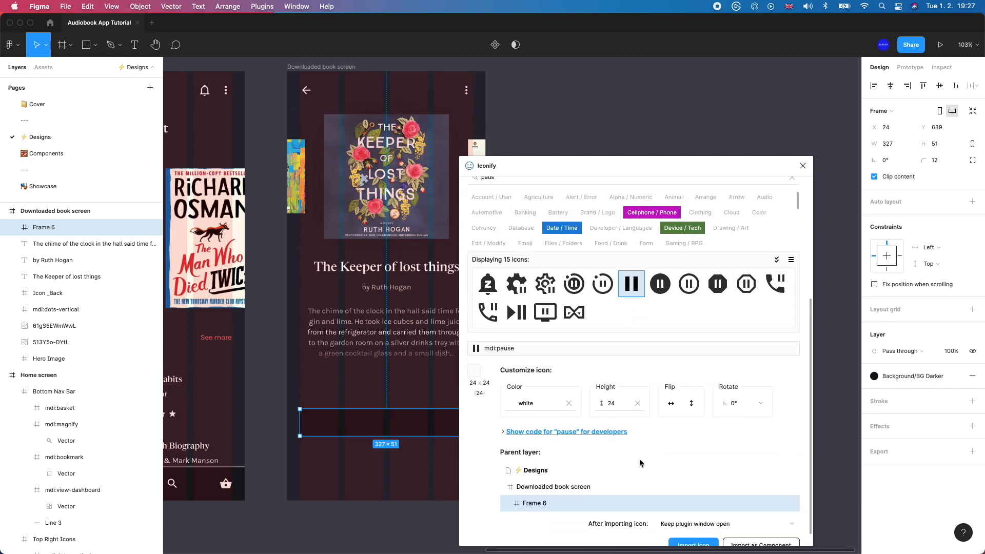
click(688, 531)
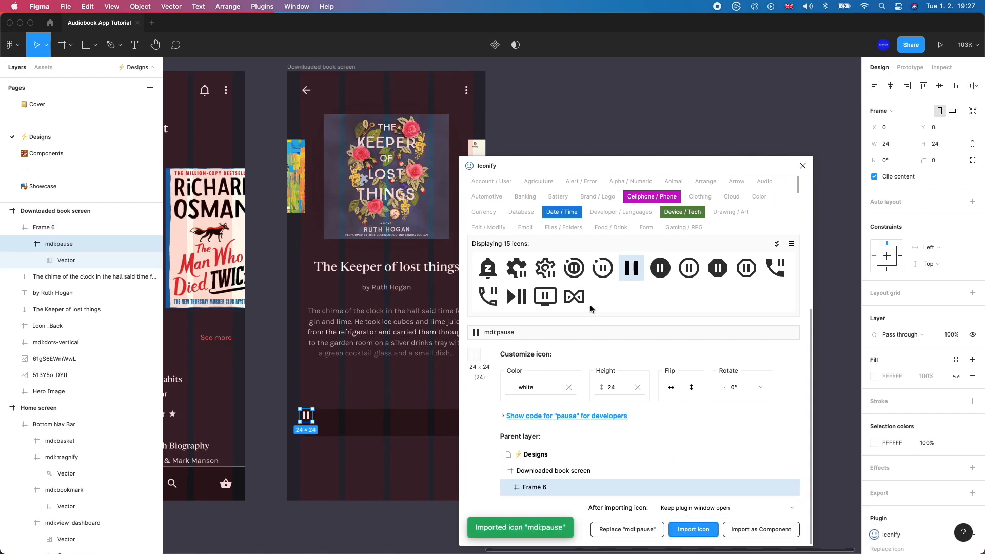
Search the icon set for "back" and import the white 24 px mdi:arrow-left icon into the dark bar.
scroll(527, 343, up, 3)
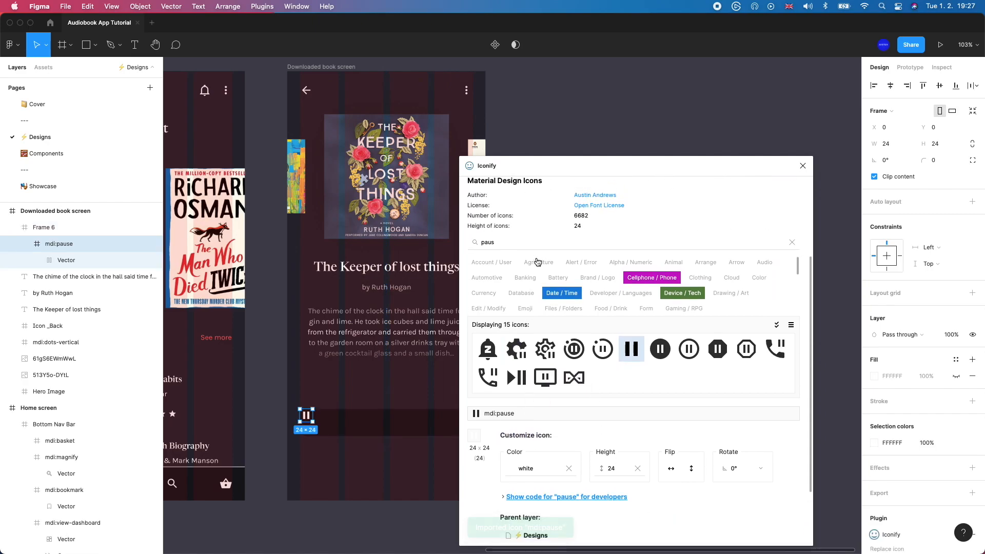
text(back)
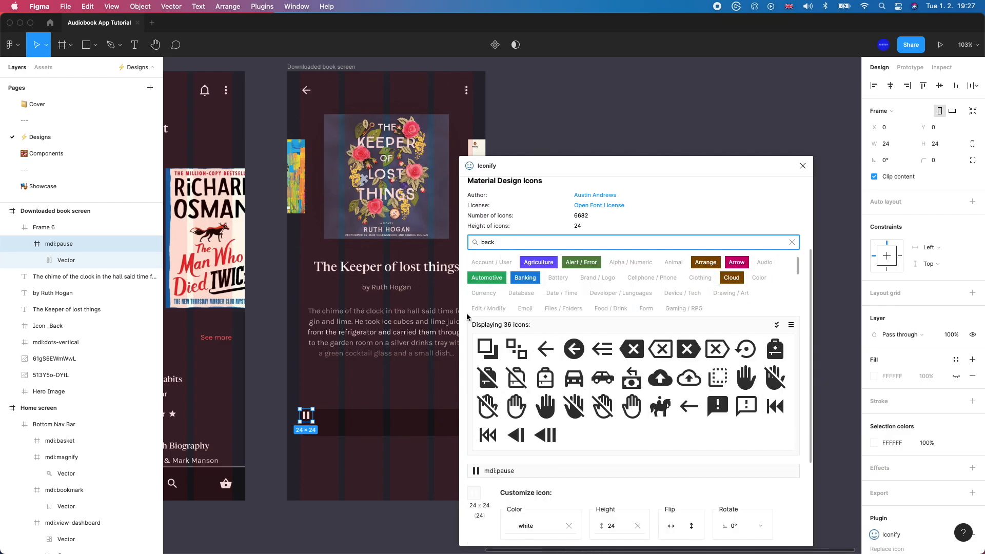
click(546, 349)
scroll(545, 359, down, 3)
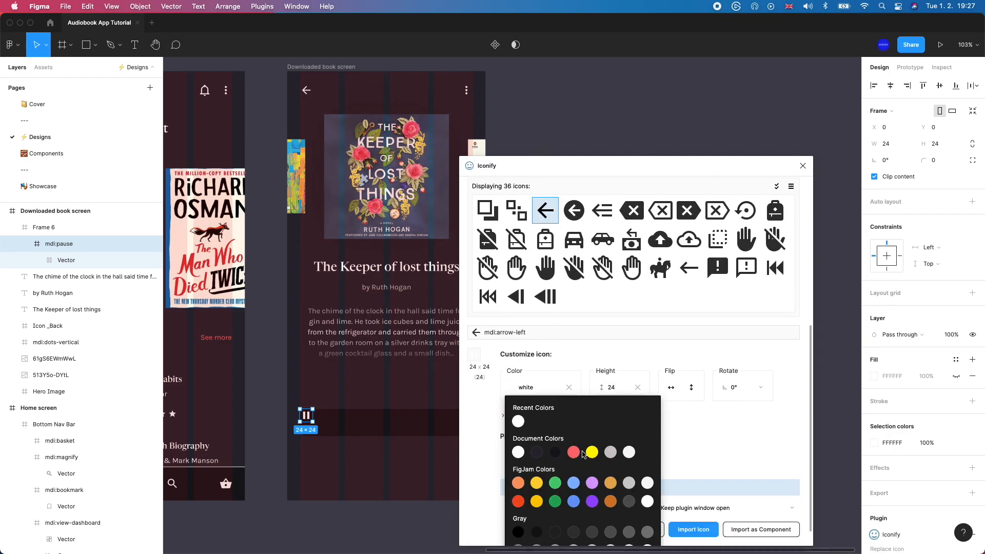
click(683, 529)
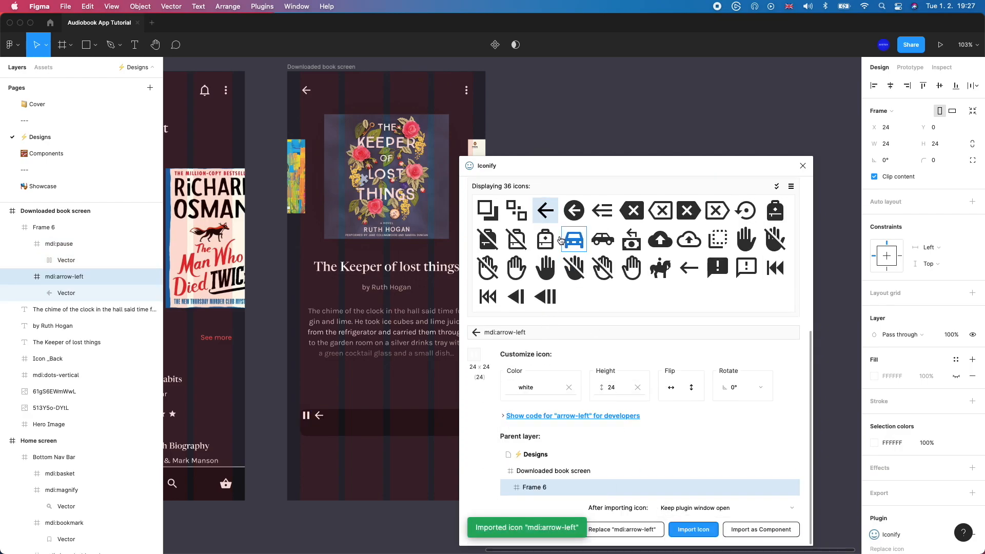
Search the icon set for "forward" and import the mdi:arrow-right icon into the dark bar.
scroll(541, 208, up, 2)
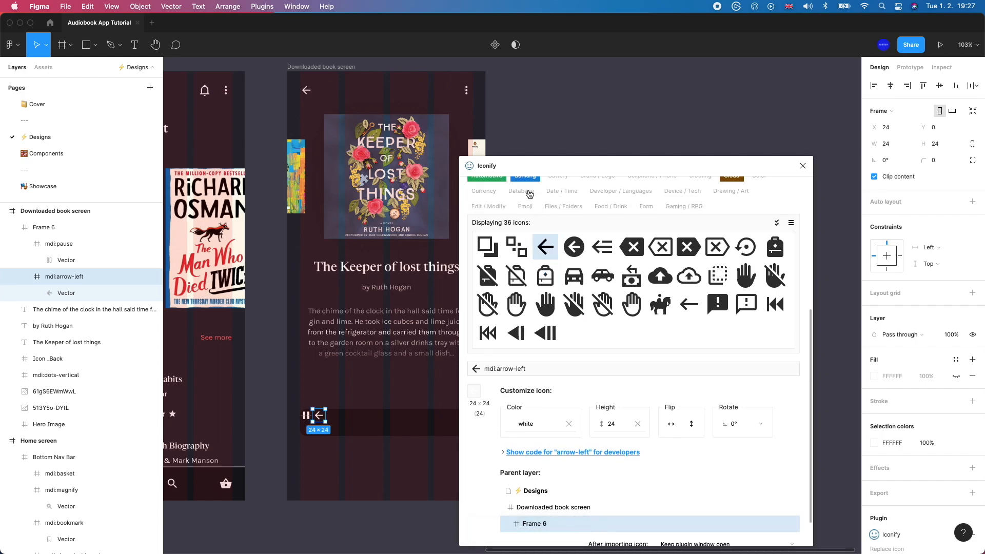
scroll(529, 210, up, 3)
drag(519, 209, 508, 191)
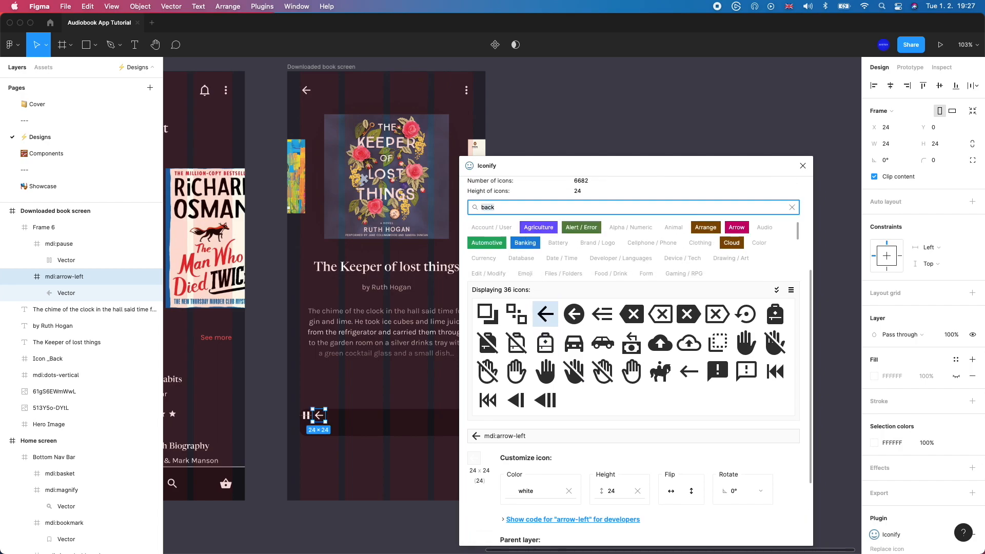
text(forward)
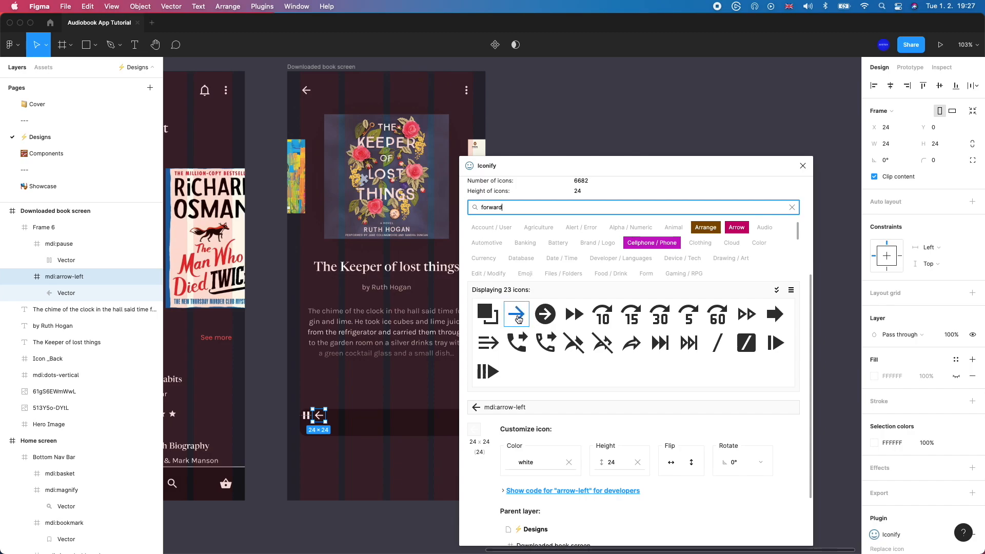
click(516, 314)
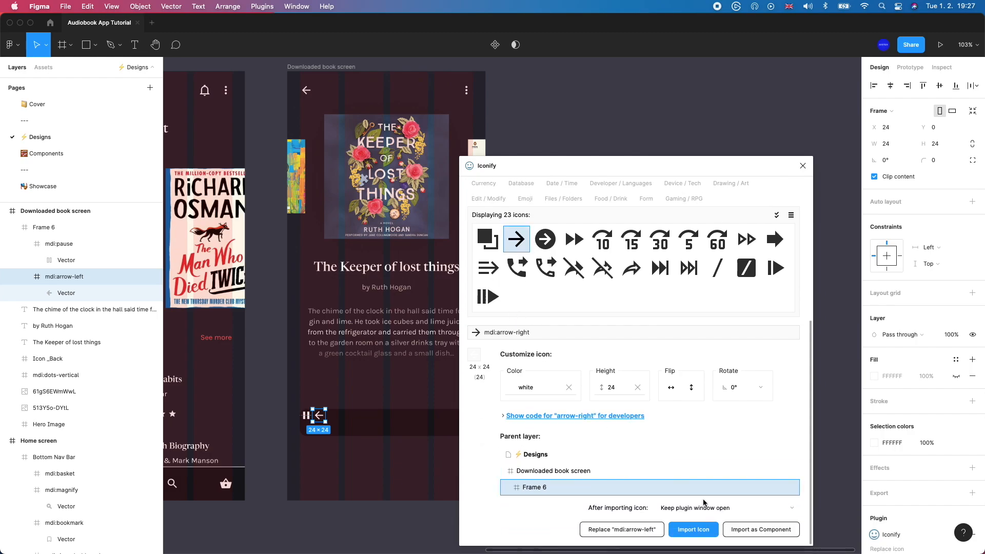
click(700, 529)
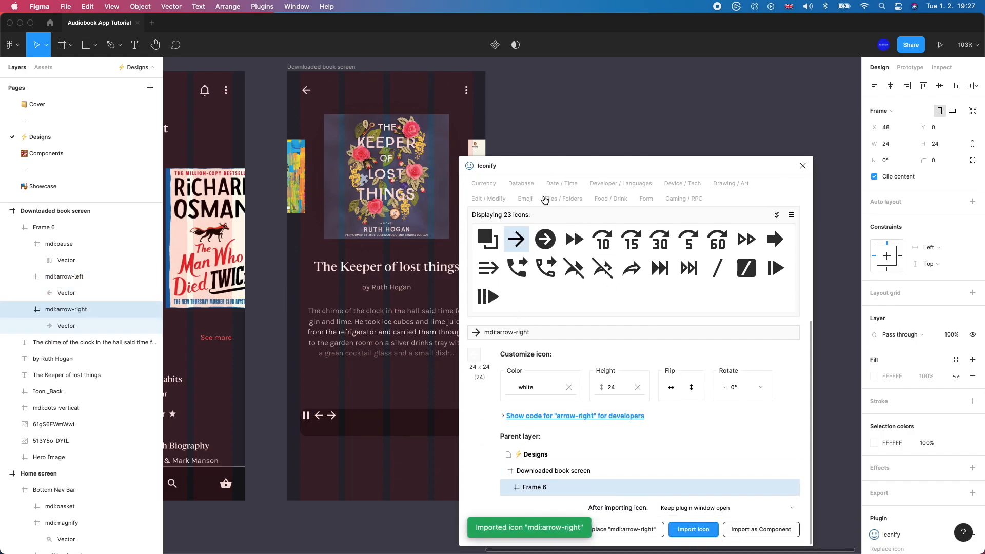
Search the icon set for "skip" and "forwa", and import the mdi:fast-forward-10 icon into the dark bar.
scroll(545, 199, up, 1)
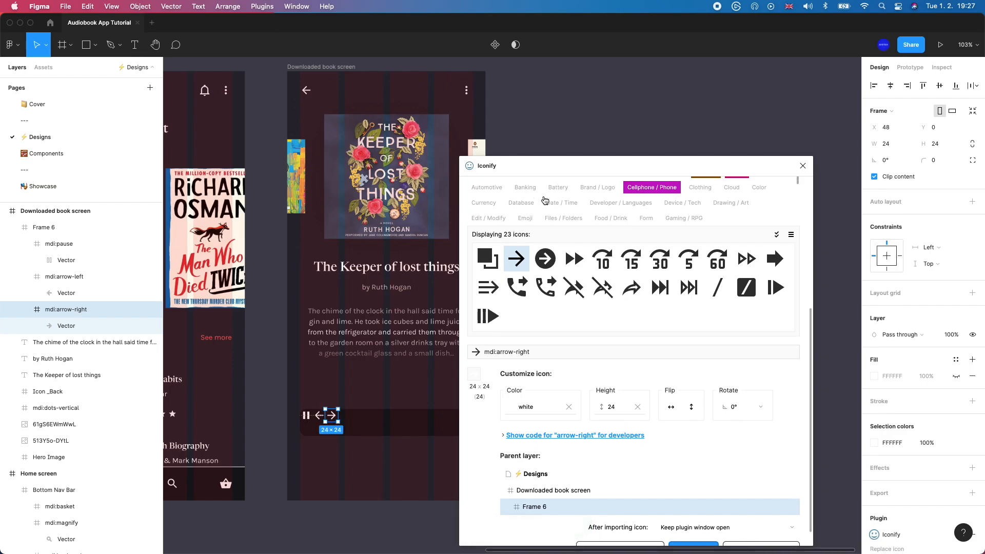
scroll(545, 200, up, 4)
click(510, 228)
text(sk)
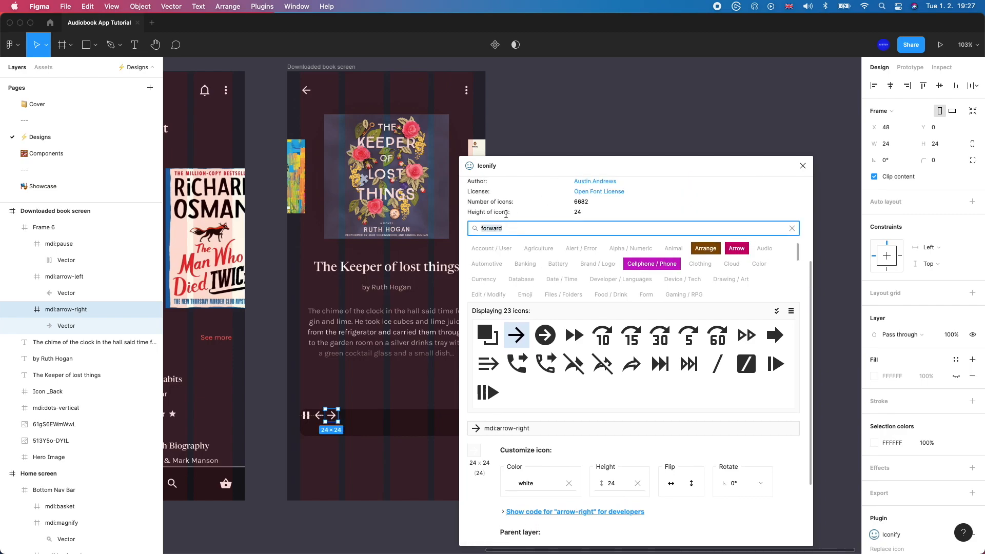
text(ip)
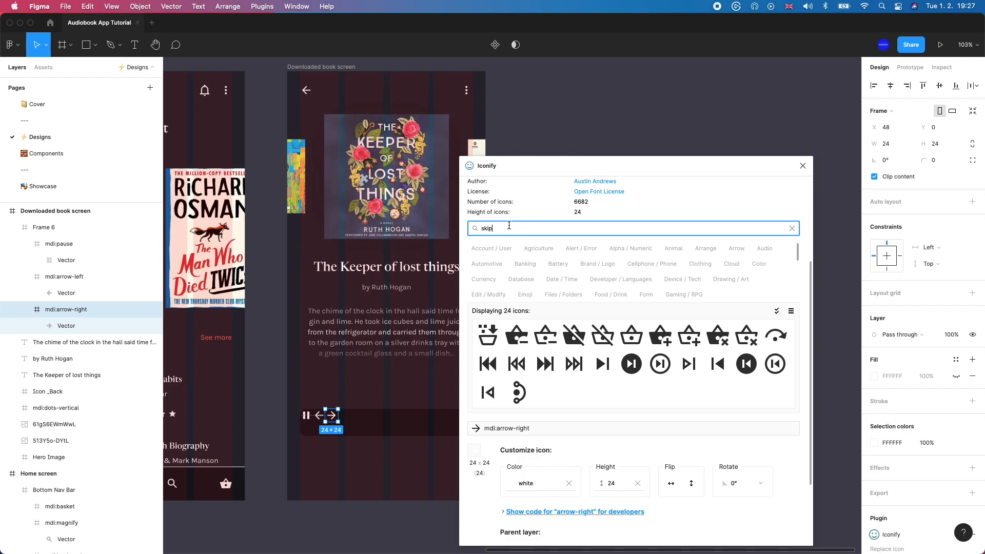
text(forwa)
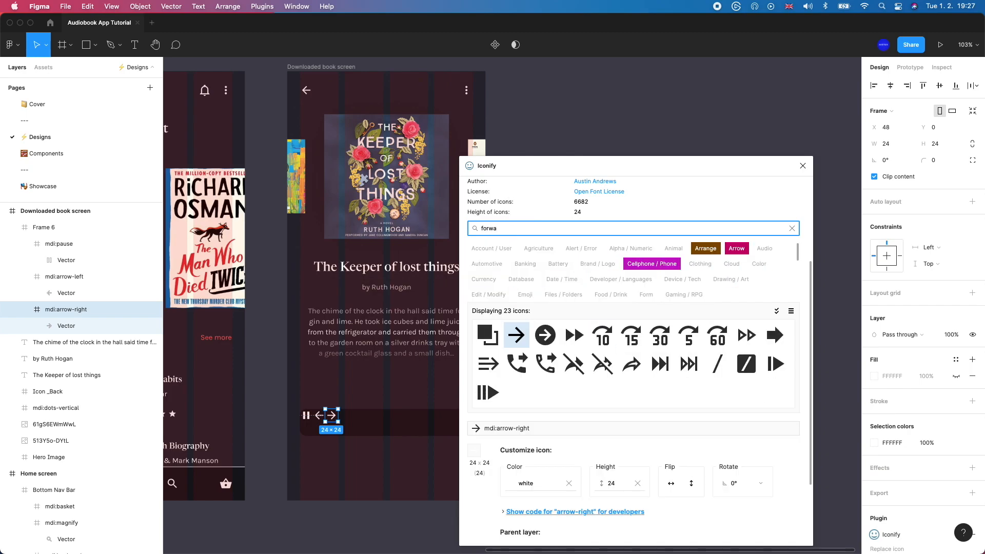
click(600, 335)
scroll(642, 436, down, 3)
click(695, 529)
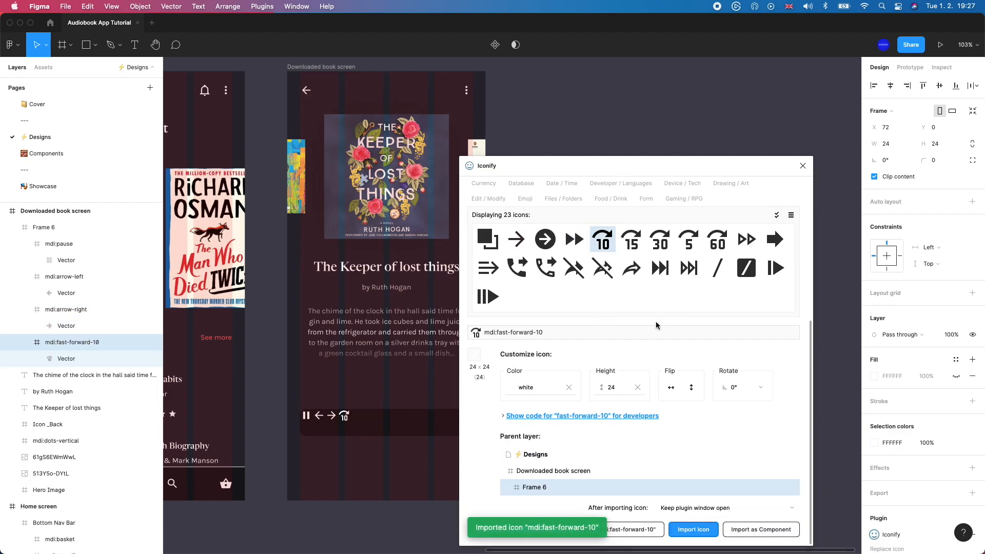
scroll(636, 359, up, 3)
triple_click(537, 234)
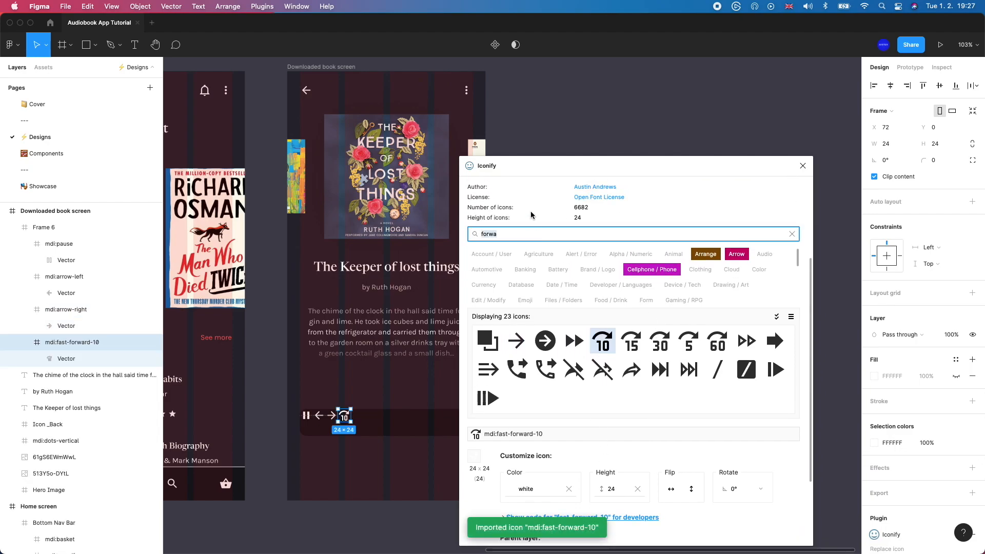
text(back)
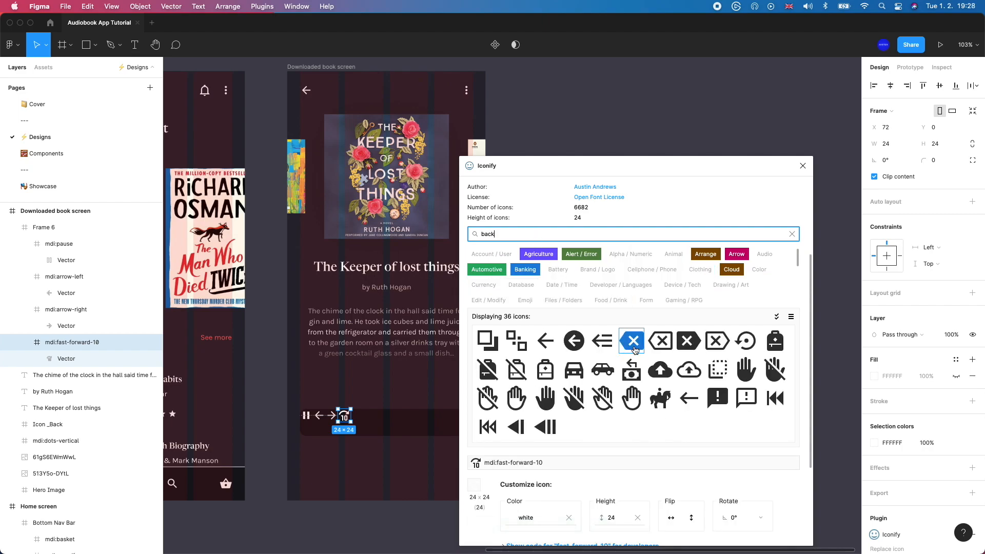
double_click(525, 233)
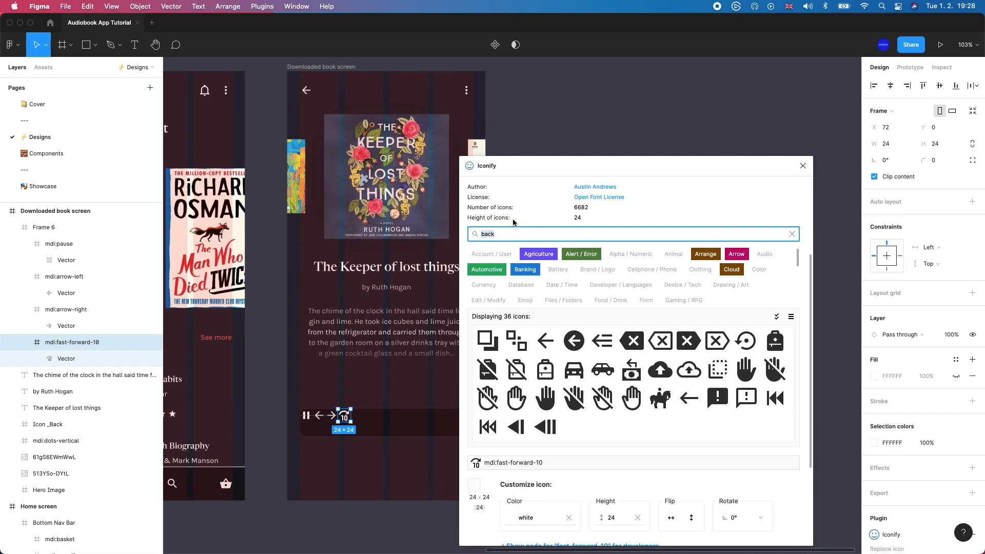
text(forwar)
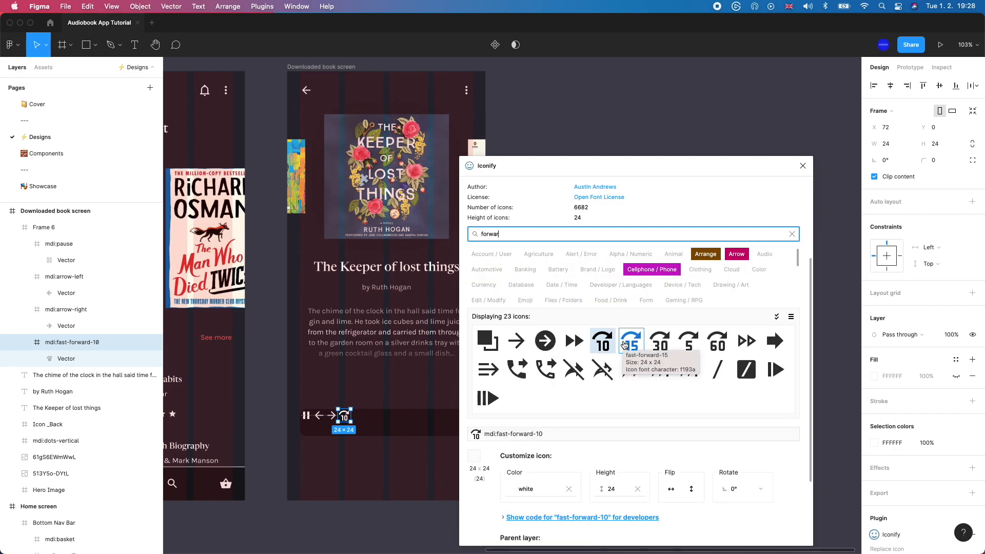
Search the icon set for "rewin", import the mdi:rewind-10 icon into the dark bar, and close Iconify.
double_click(524, 233)
text(rewin)
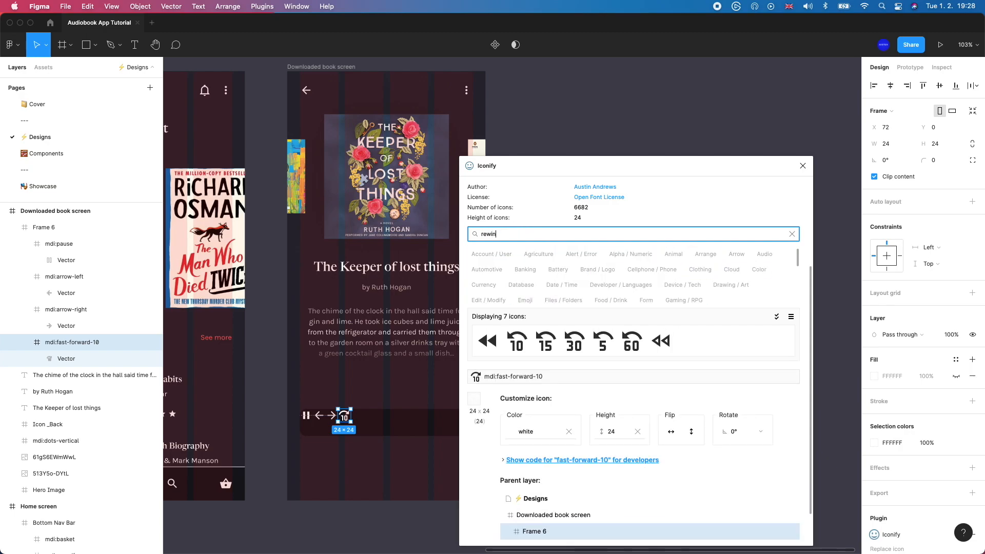
click(517, 341)
scroll(620, 477, down, 2)
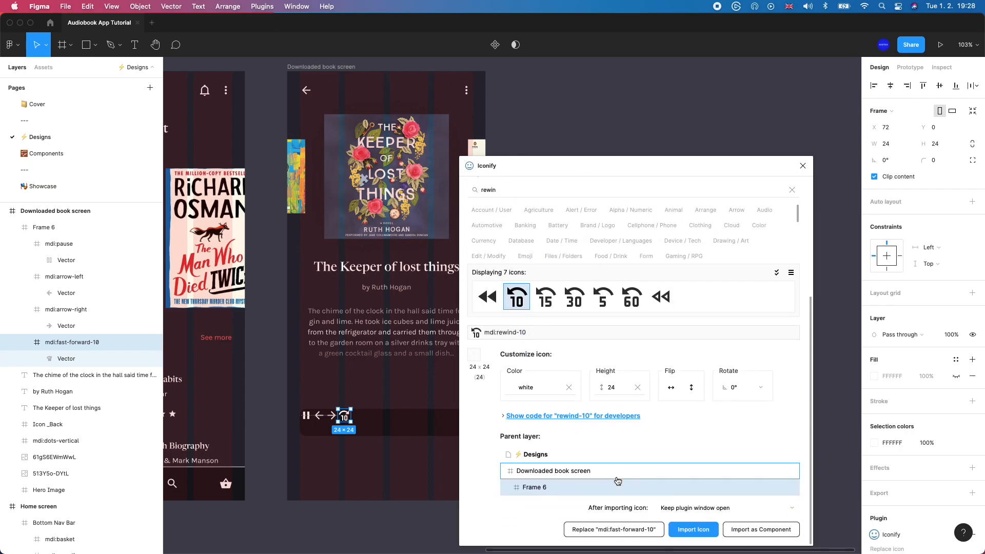
click(689, 532)
click(380, 400)
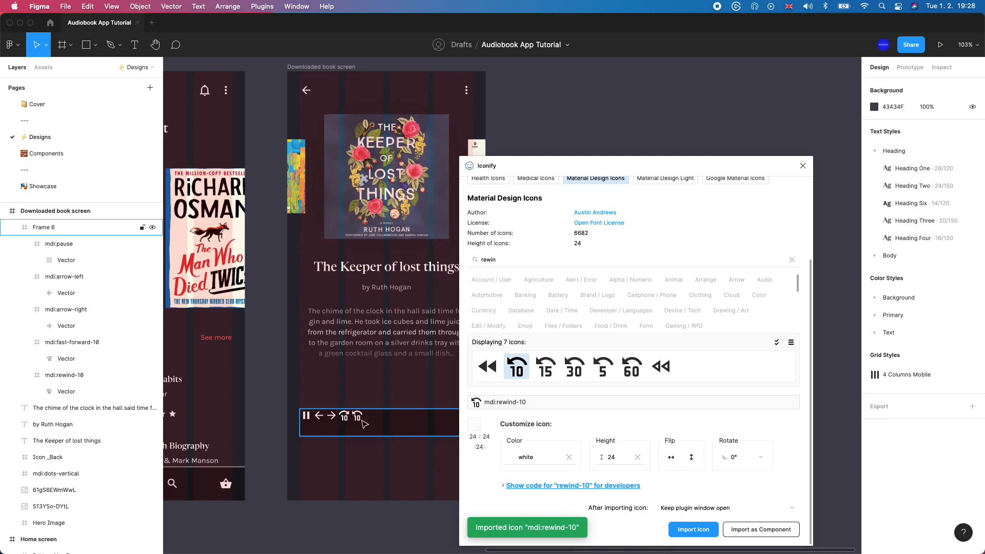
scroll(361, 419, up, 3)
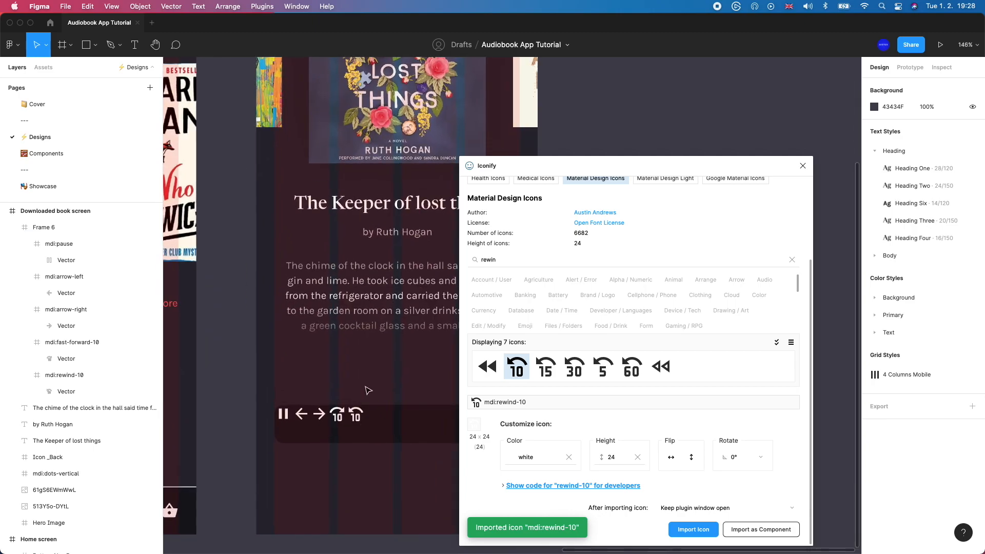
click(803, 165)
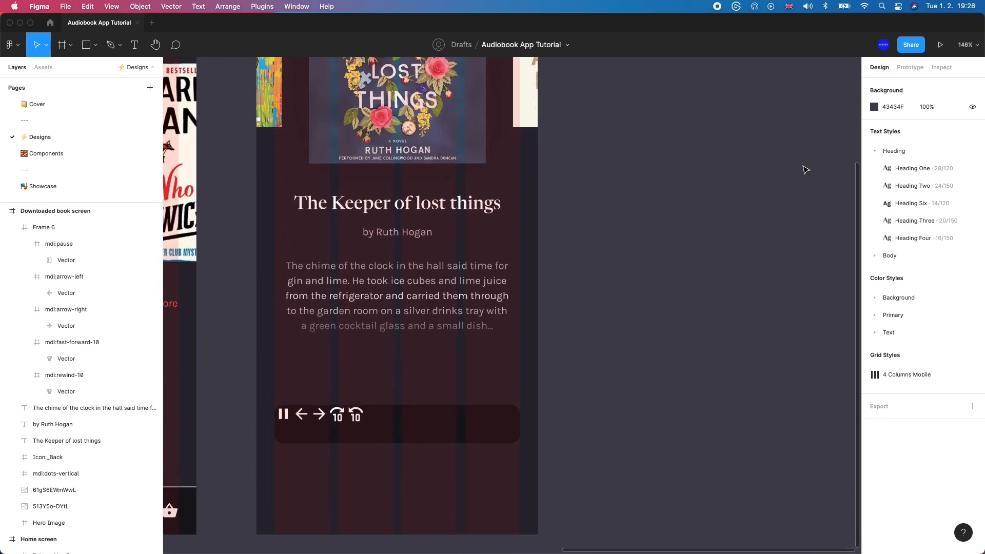
Arrange the icons across the dark bar in the order left arrow, rewind 10, centered pause, fast-forward 10, right arrow.
double_click(283, 421)
drag(284, 421, 440, 429)
click(360, 423)
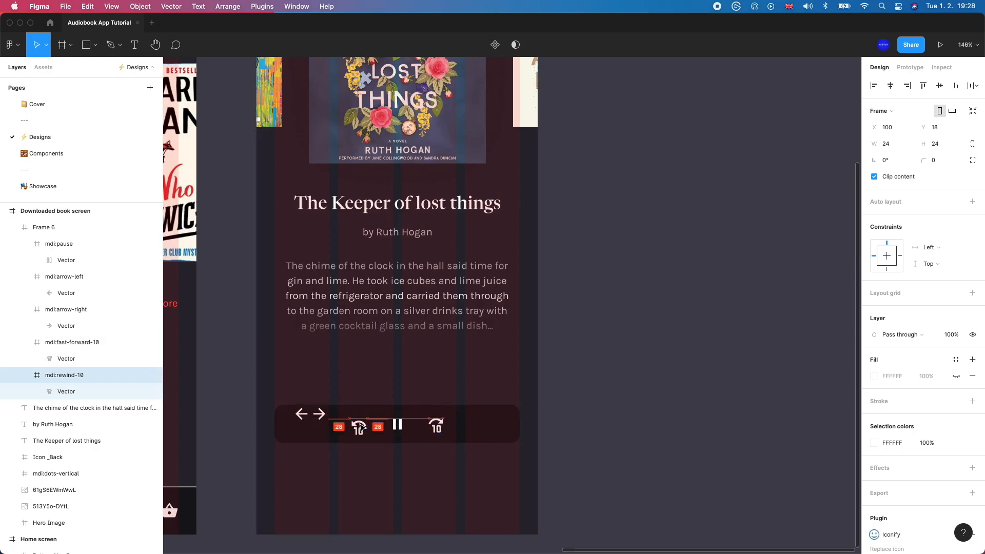
click(305, 417)
drag(305, 417, 500, 428)
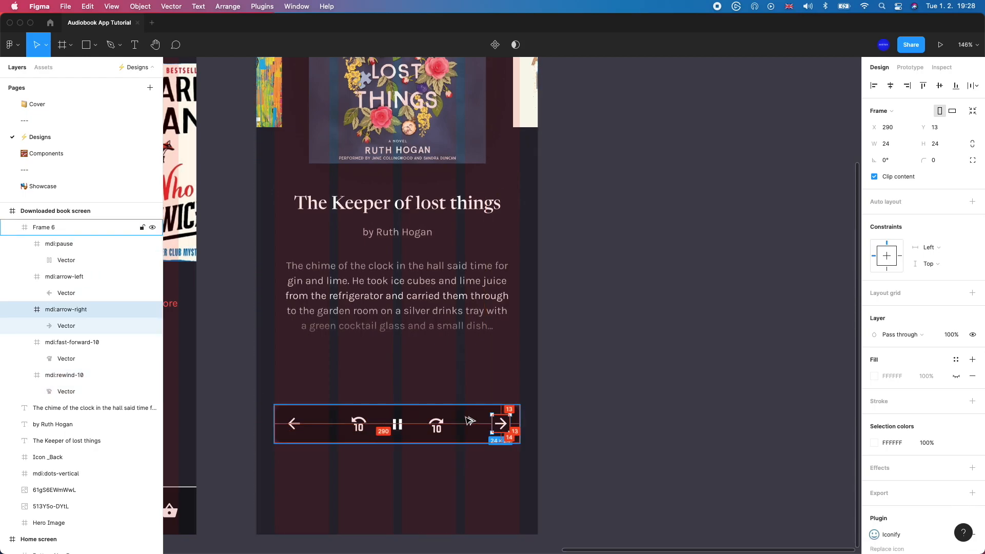
Nudge the two arrow icons inward from the bar's ends, the right arrow to X 279 and the left arrow to X 24.
key(Left)
key(shift+Left)
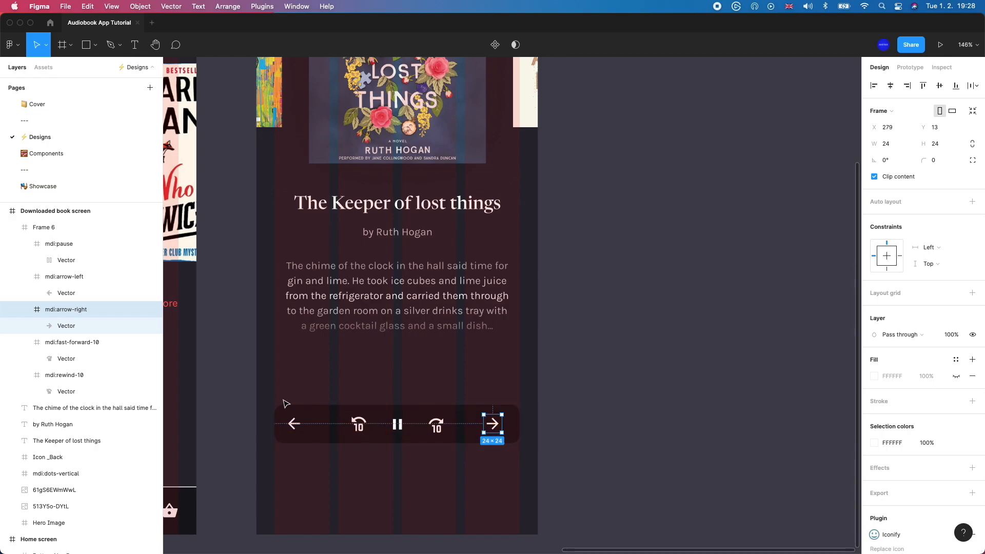
click(291, 421)
key(shift+Right)
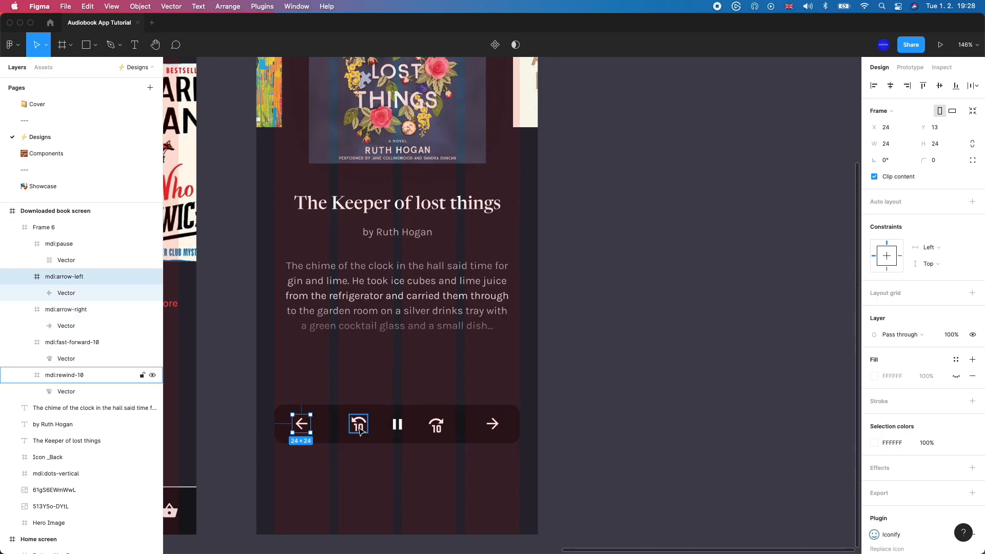
Align all five playback icons on their vertical centers and distribute them horizontally with 40 px spacing.
shift+click(359, 428)
shift+click(398, 425)
shift+click(436, 426)
shift+click(496, 429)
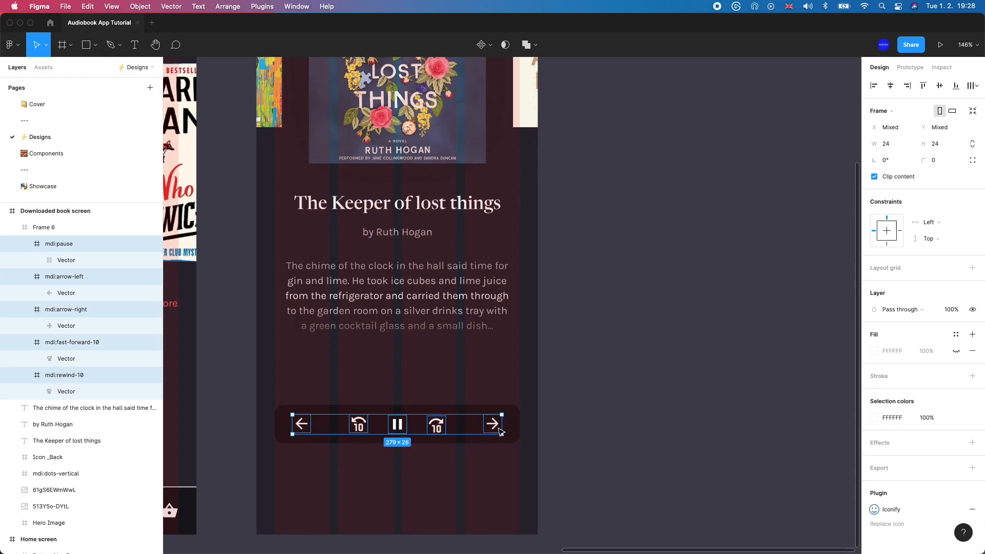
click(939, 85)
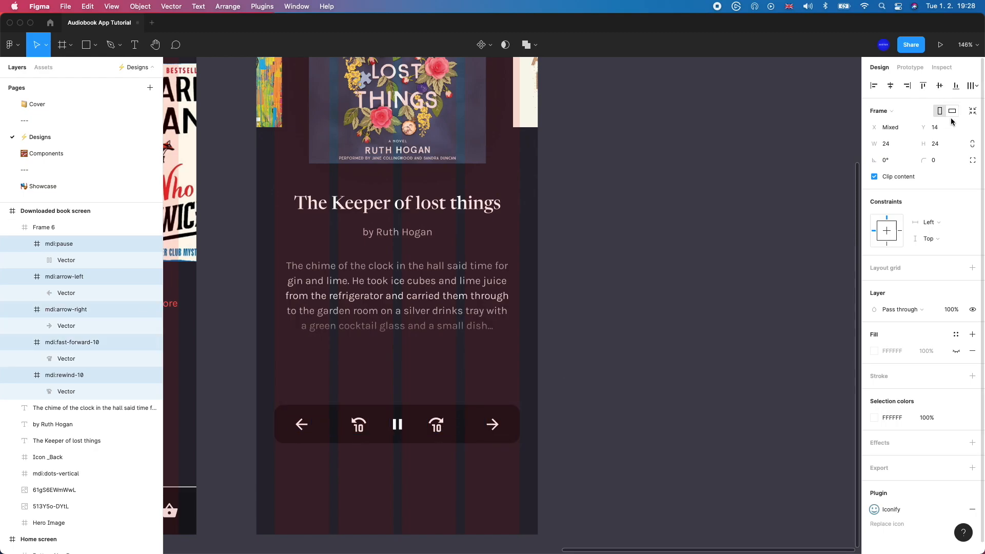
click(972, 86)
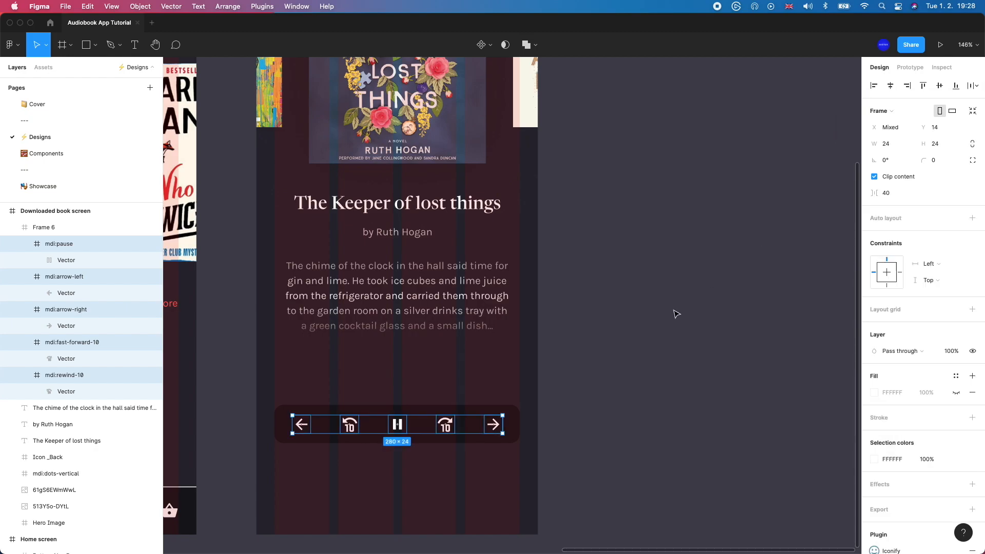
Hide the four-column layout grid on the Downloaded book screen frame.
click(638, 338)
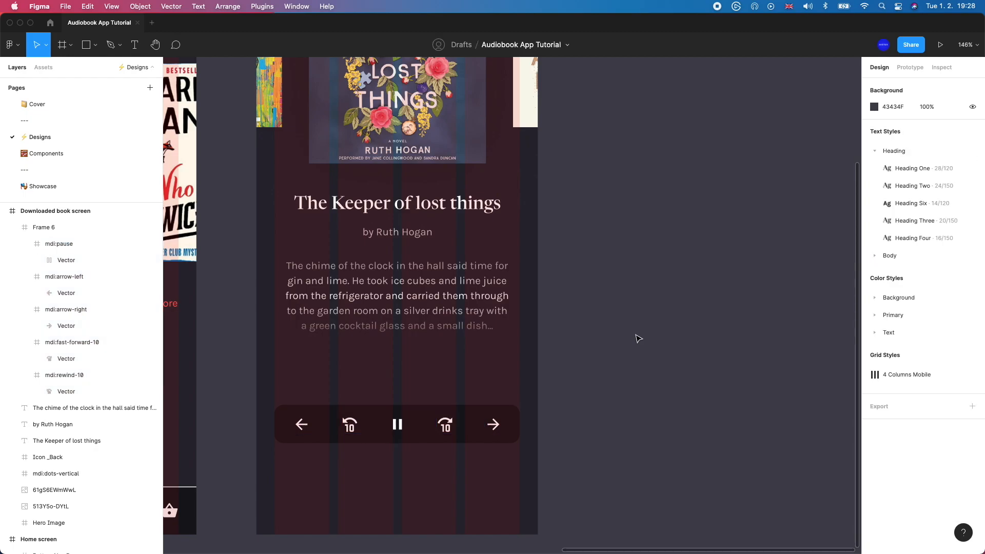
scroll(639, 338, down, 5)
click(451, 136)
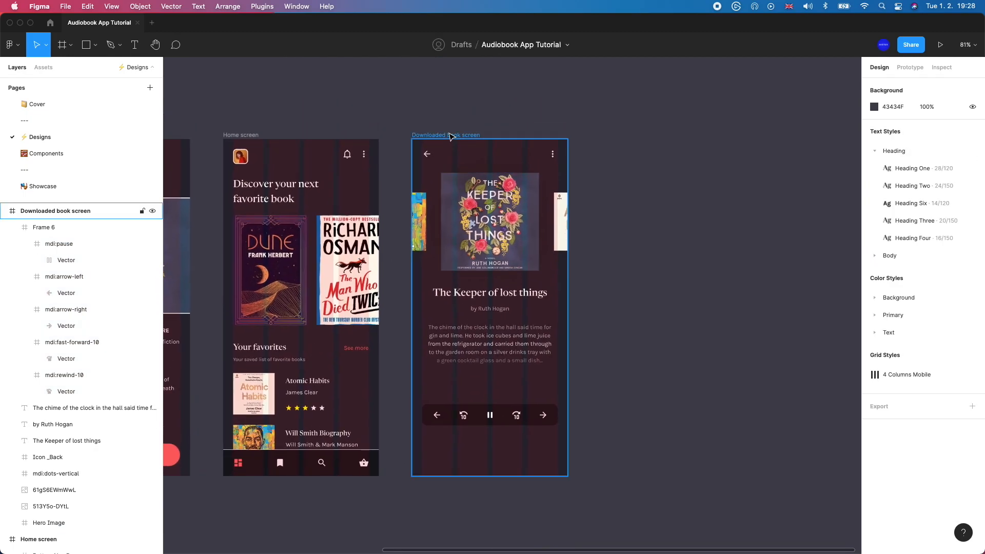
click(940, 227)
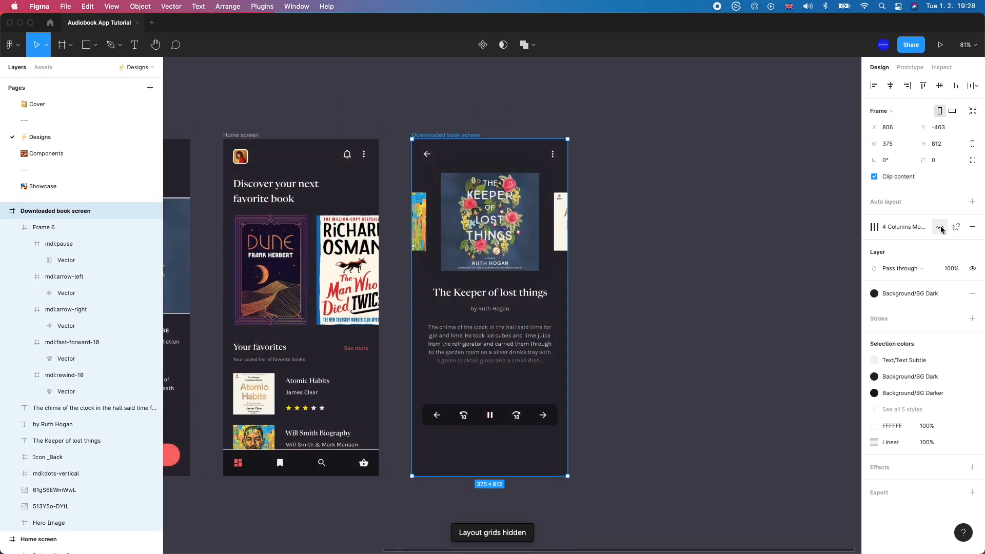
Try a corner radius of 24 on the dark playback bar and set it back to 12.
scroll(651, 358, down, 1)
scroll(549, 371, up, 5)
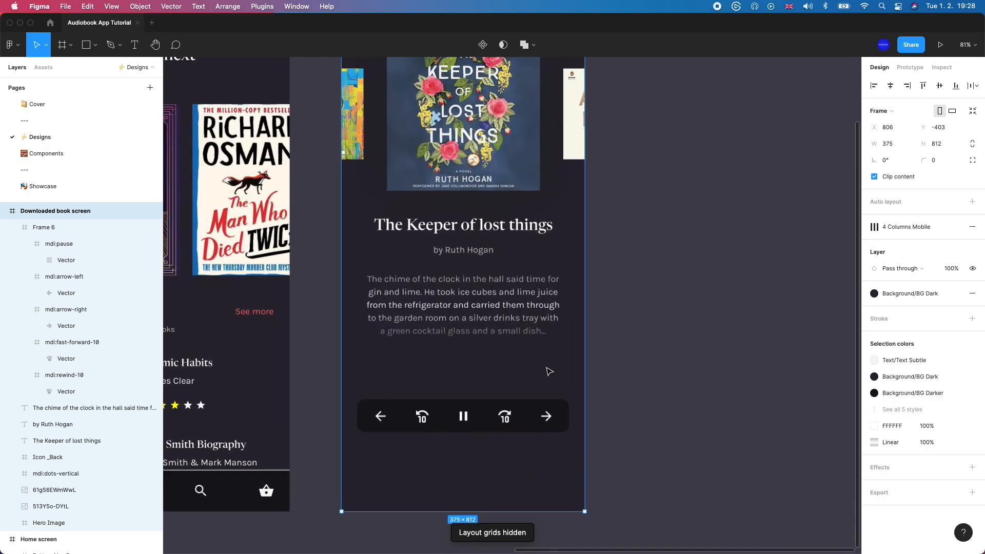
scroll(549, 371, up, 3)
click(482, 423)
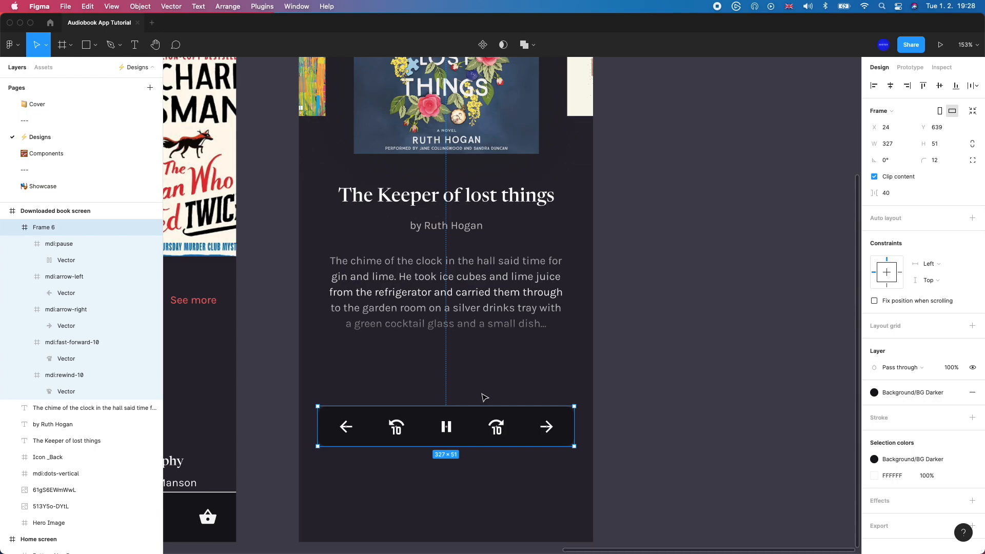
click(935, 160)
text(24)
key(Return)
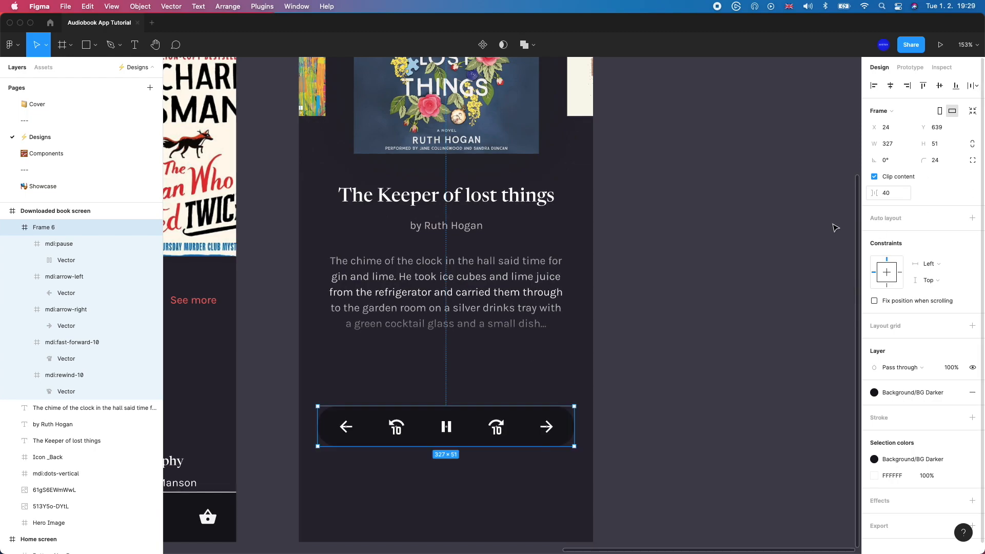
click(934, 160)
text(12)
key(Return)
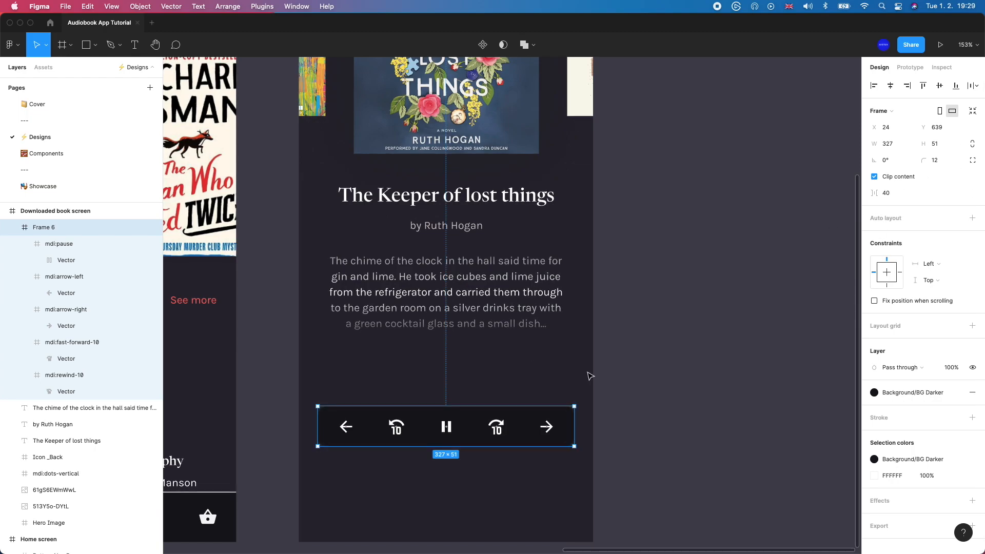
Extend the playback bar's top edge to a height of 64 px and move all five icons up to its vertical center.
scroll(410, 435, up, 5)
drag(409, 383, 409, 366)
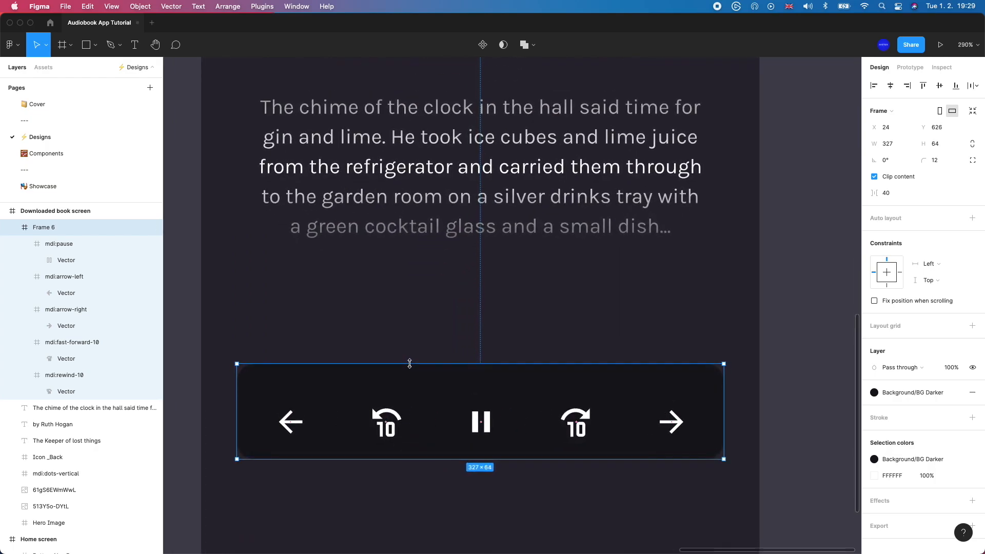
scroll(409, 364, down, 5)
click(354, 394)
shift+click(398, 392)
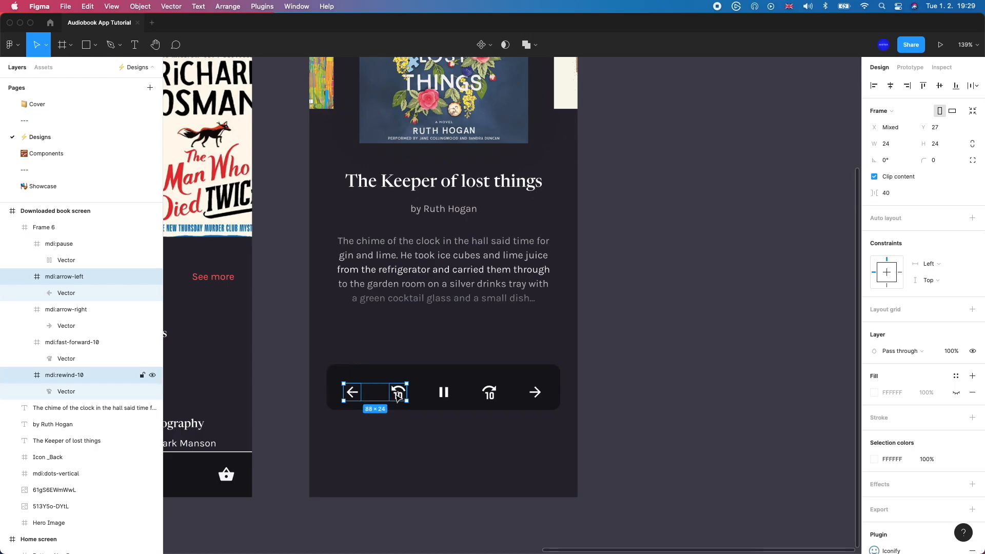
shift+click(444, 392)
shift+click(490, 392)
shift+click(535, 392)
drag(542, 393, 535, 388)
click(589, 330)
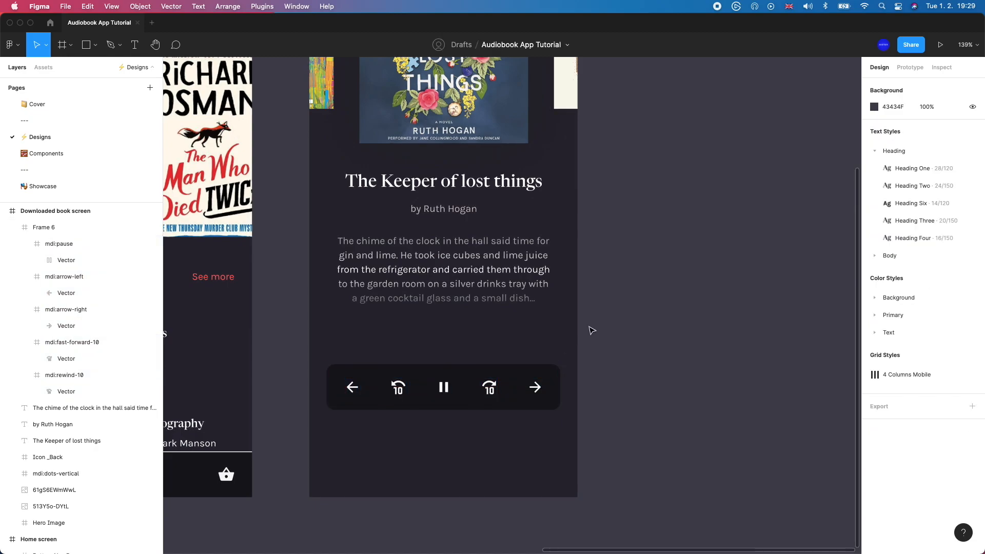
Shift the cover carousel, title, author line and passage down together by 8 px.
scroll(590, 331, down, 4)
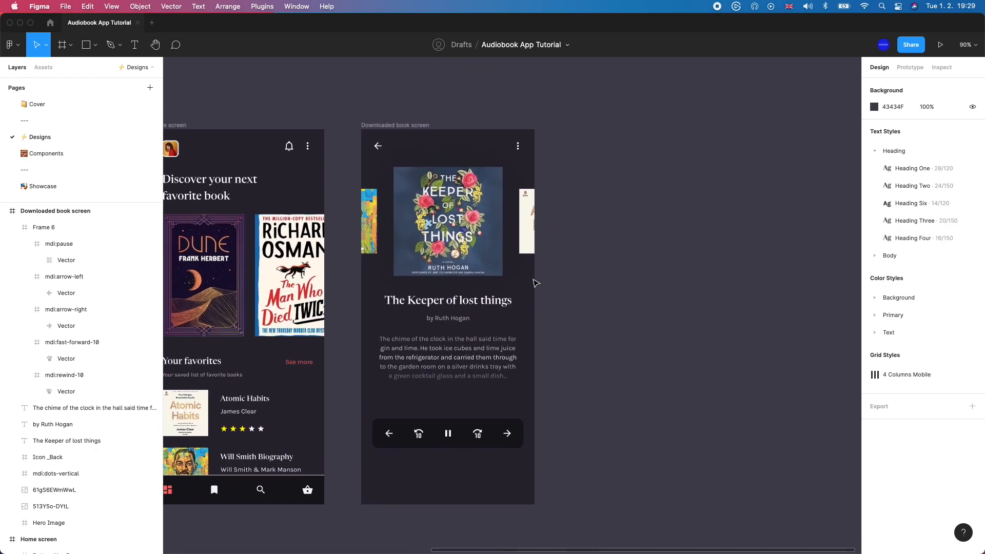
drag(596, 370, 310, 165)
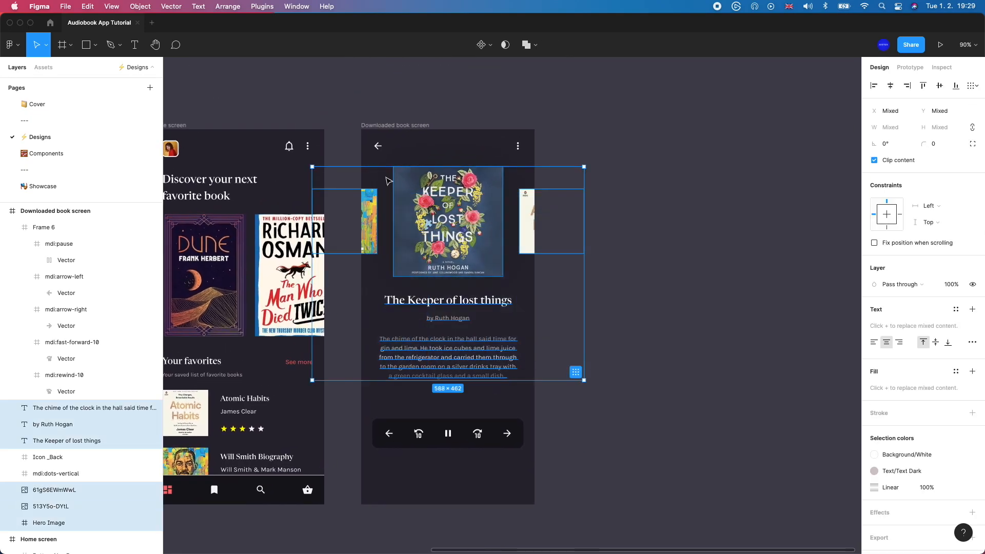
key(shift+Down)
key(shift+Down)
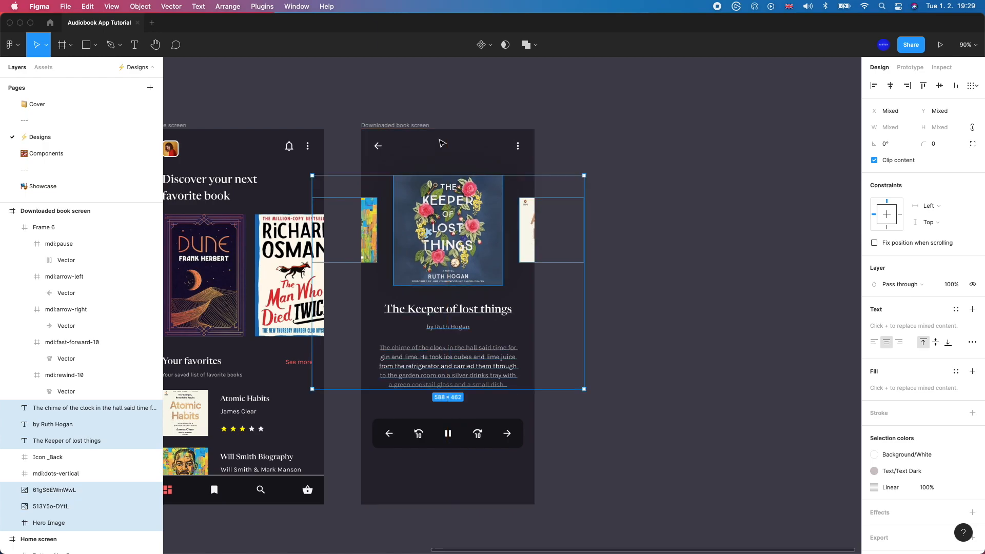
key(shift+Up)
key(Up)
key(Up)
click(442, 143)
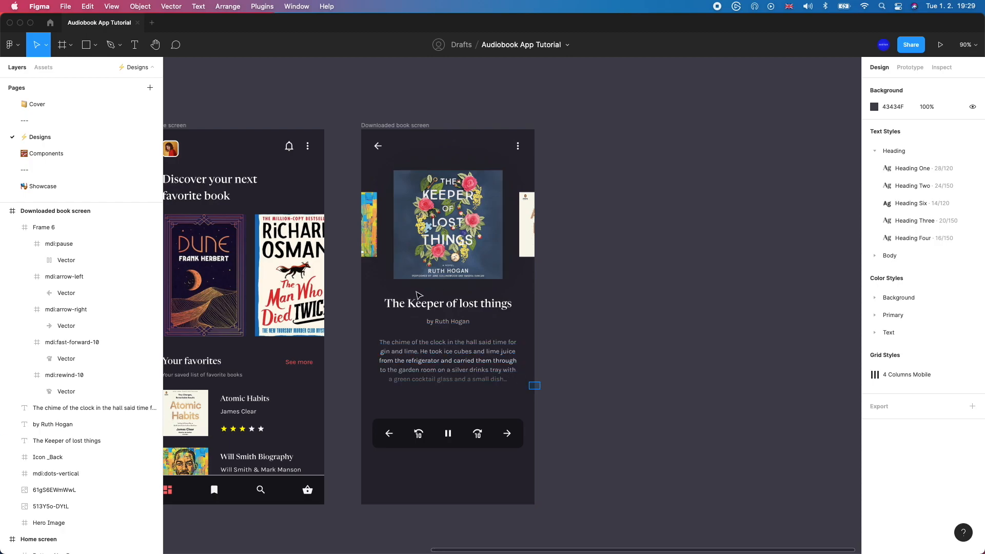
Move the gradient passage text down on its own to Y 458.
drag(538, 390, 441, 277)
click(435, 333)
drag(433, 357, 433, 365)
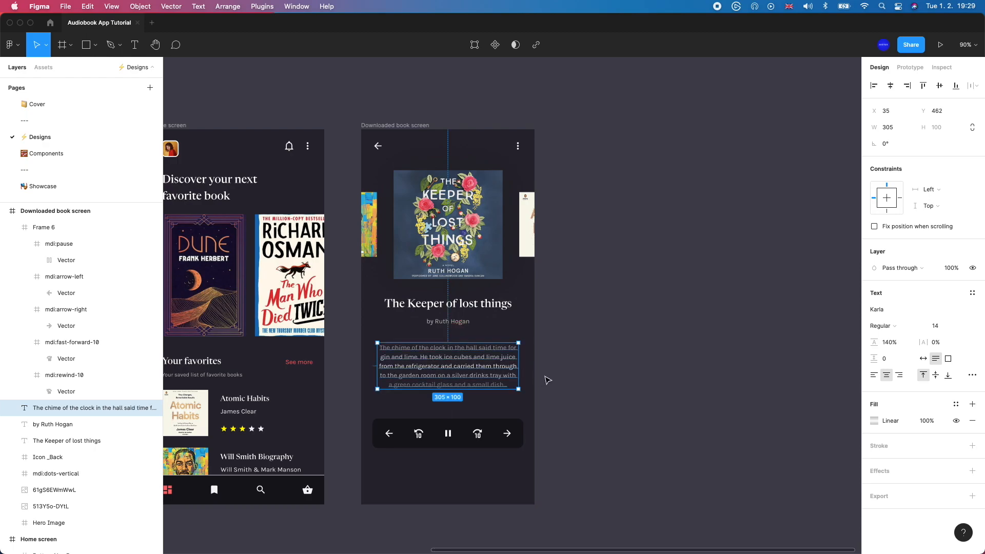
key(Up)
key(Up)
key(Up)
key(Up)
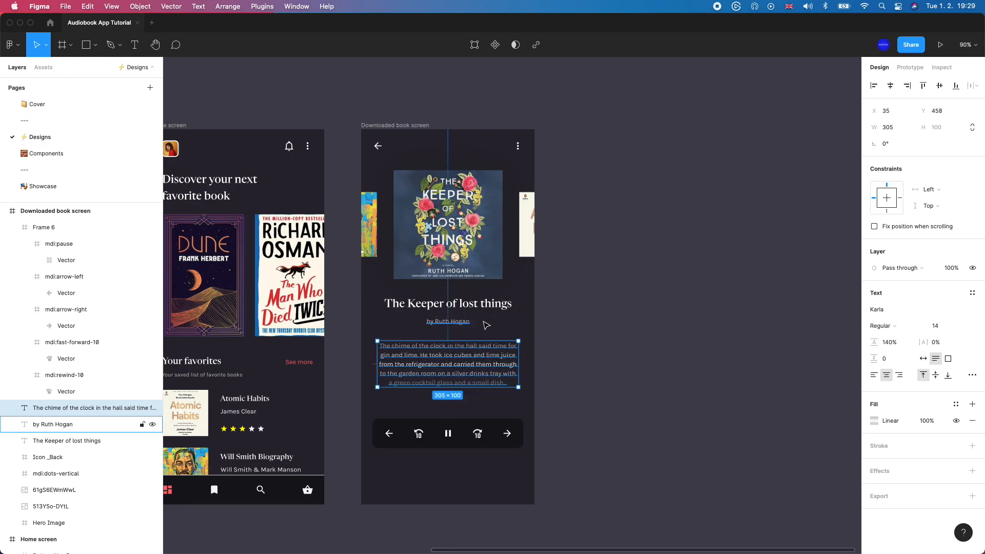
Move the playback bar with its icons down to Y 638.
click(554, 330)
scroll(554, 331, right, 1)
scroll(555, 331, up, 2)
scroll(556, 331, down, 1)
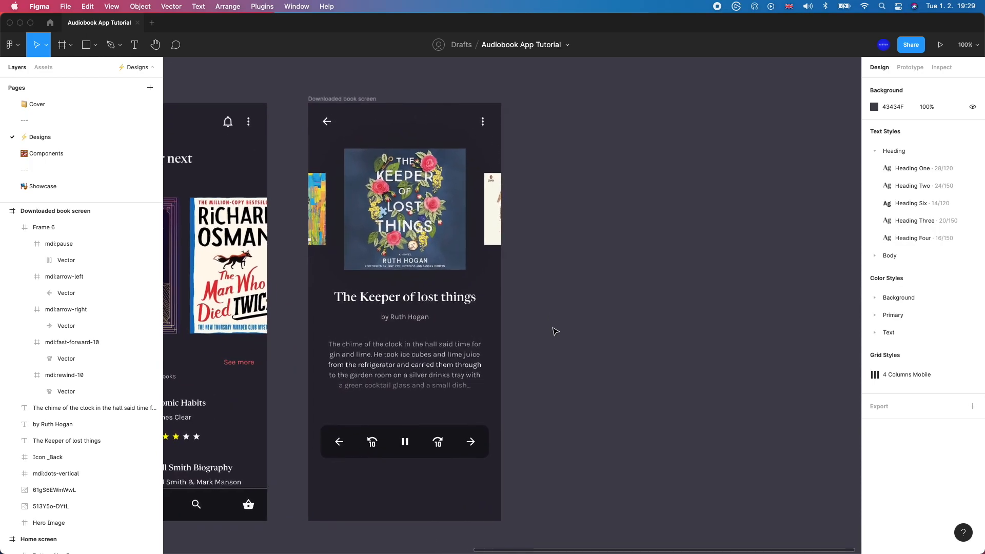
scroll(555, 332, down, 1)
scroll(556, 331, right, 1)
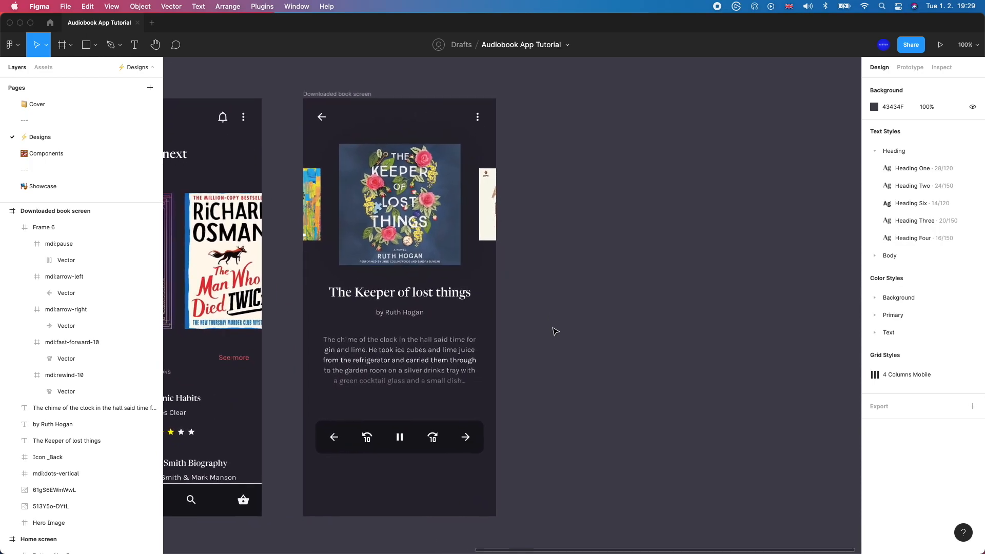
click(413, 425)
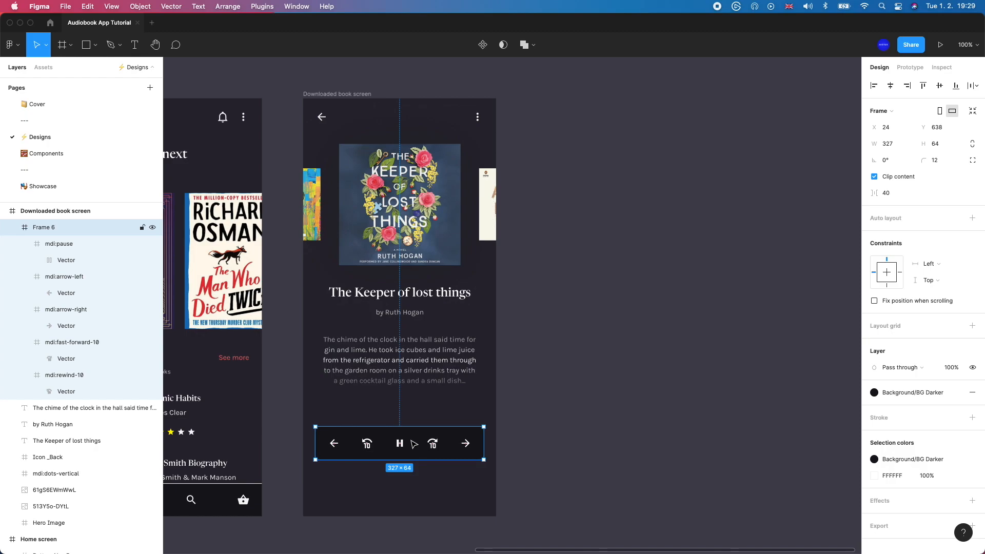
Create an effect style named Elevation/Medium on the main book cover.
scroll(445, 245, down, 1)
scroll(445, 245, left, 1)
click(445, 245)
click(956, 442)
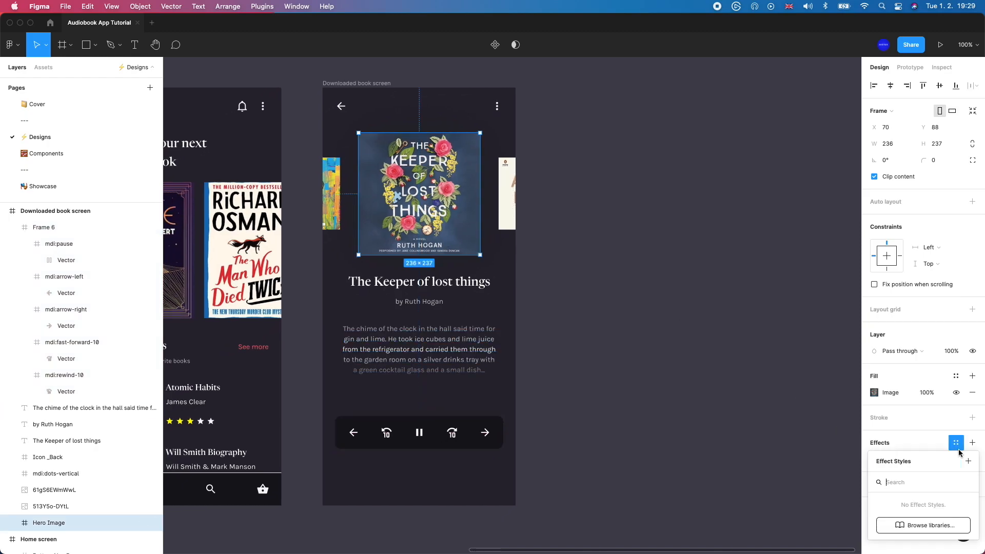
click(967, 462)
text(S)
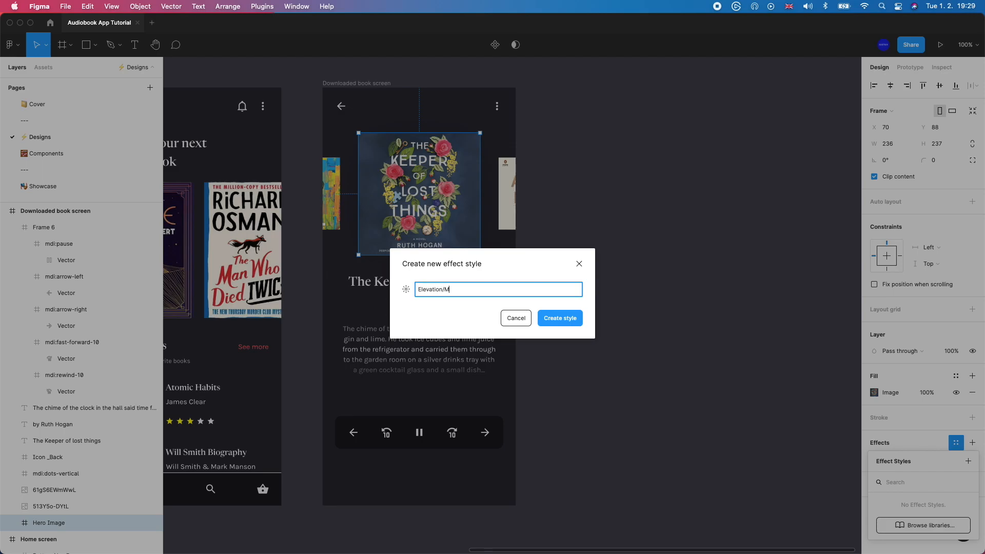
key(Return)
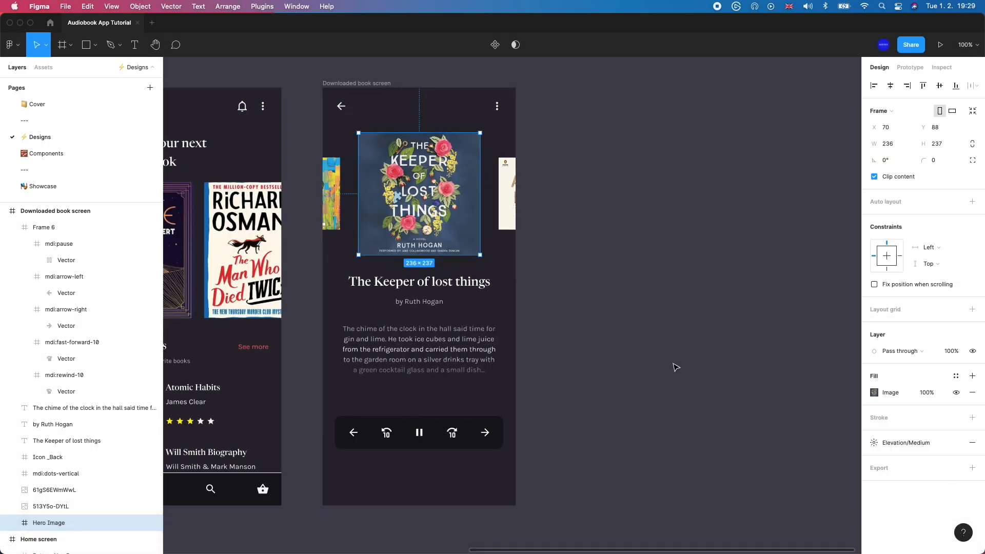
Apply the Elevation effect style to the playback bar.
click(439, 445)
click(952, 502)
click(673, 461)
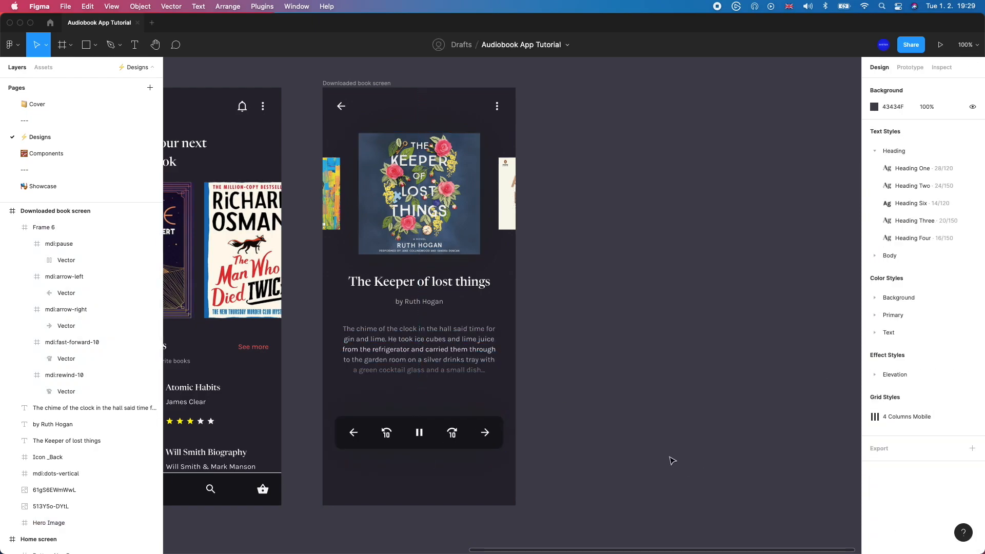
scroll(672, 460, right, 2)
scroll(560, 446, down, 3)
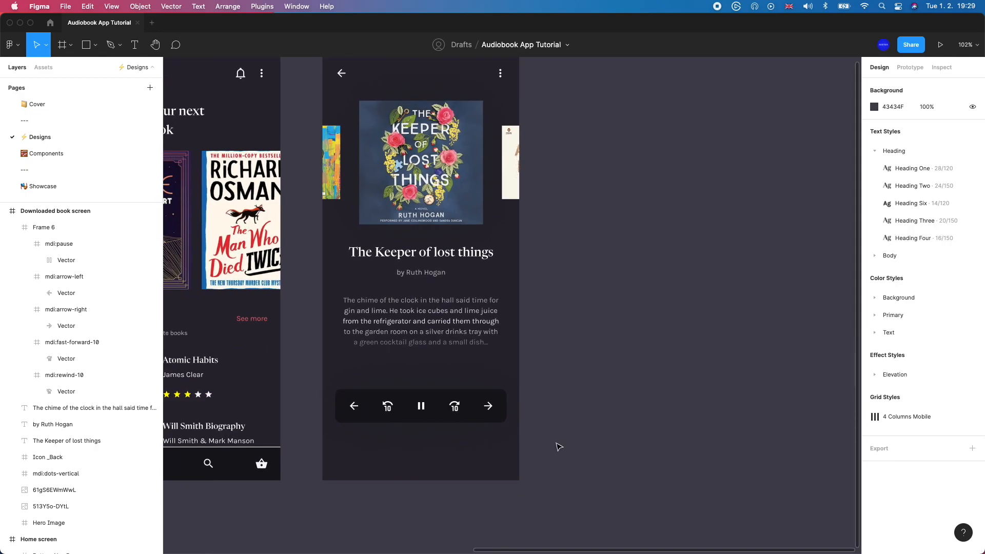
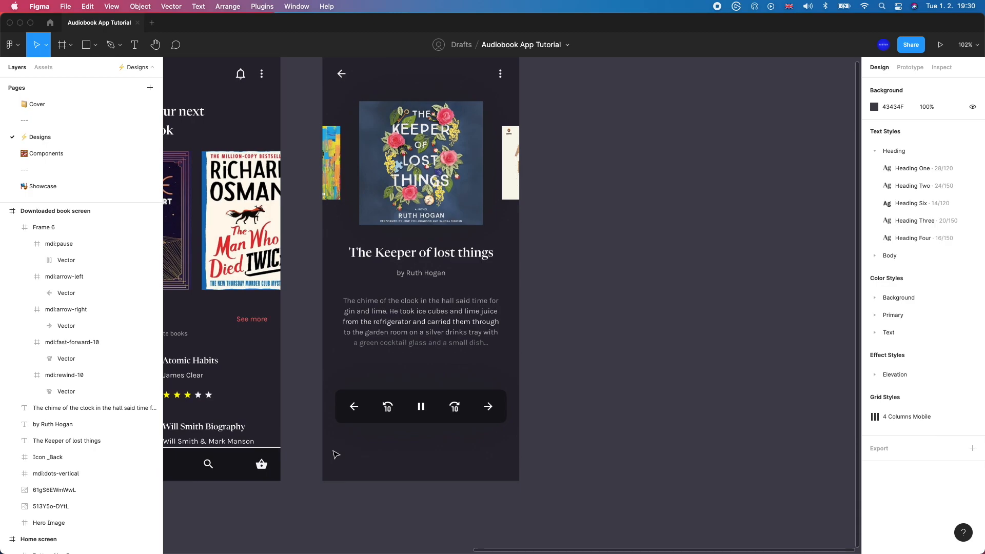
scroll(333, 451, up, 2)
scroll(333, 451, up, 1)
scroll(333, 454, up, 1)
scroll(333, 453, down, 3)
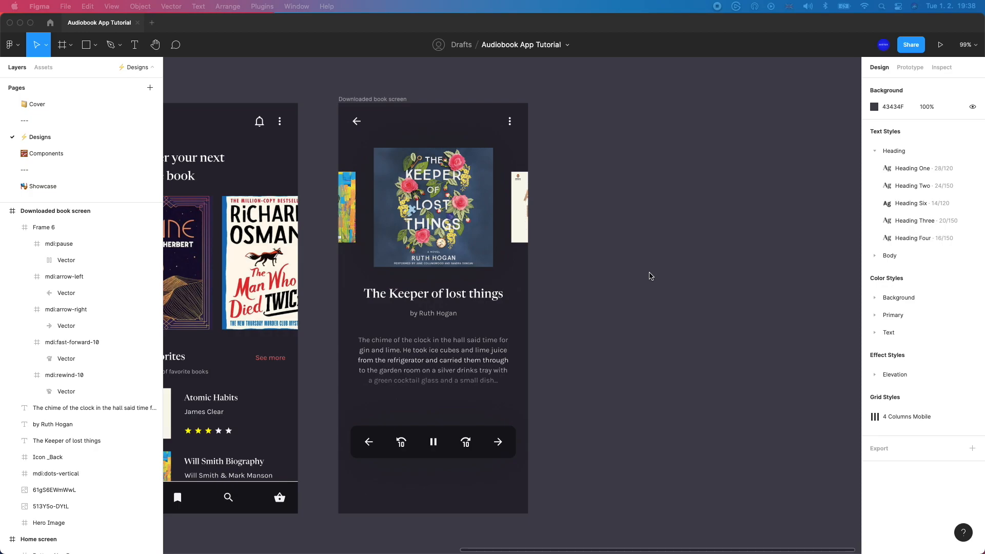
Draw a full-width 375 × 84 px frame along the book screen's bottom edge and fill it with Background/BG Darker.
key(f)
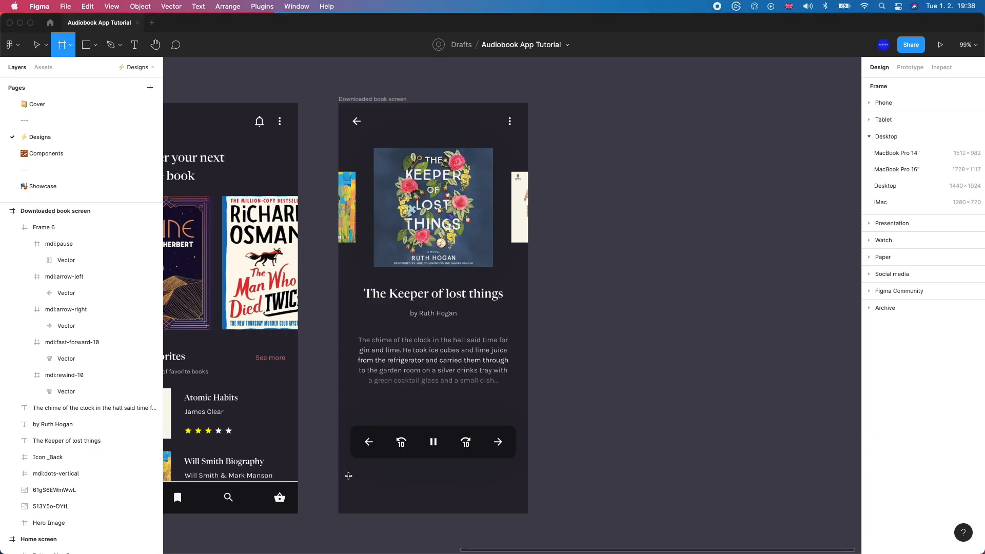
drag(336, 479, 529, 515)
click(544, 477)
click(468, 488)
drag(467, 477, 466, 471)
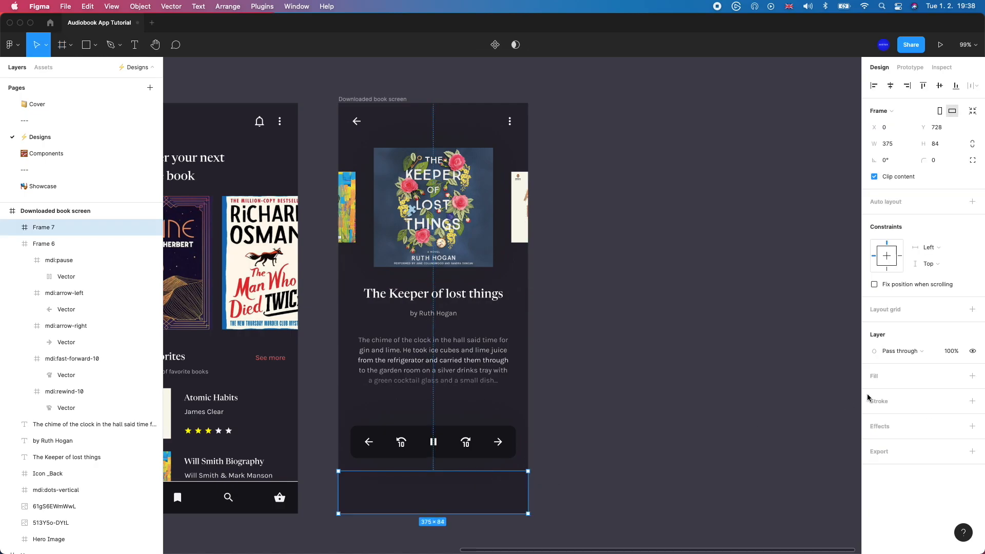
click(955, 376)
click(915, 457)
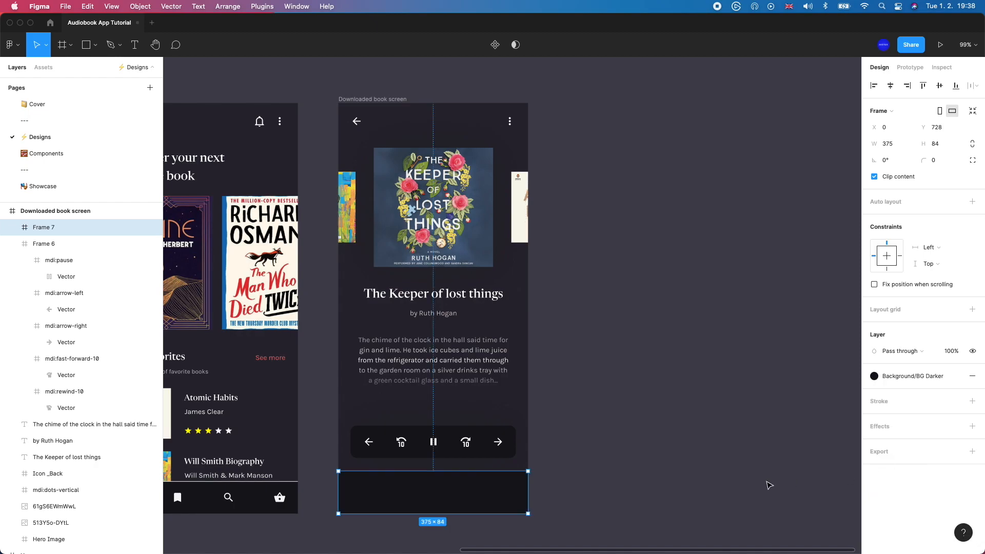
click(592, 498)
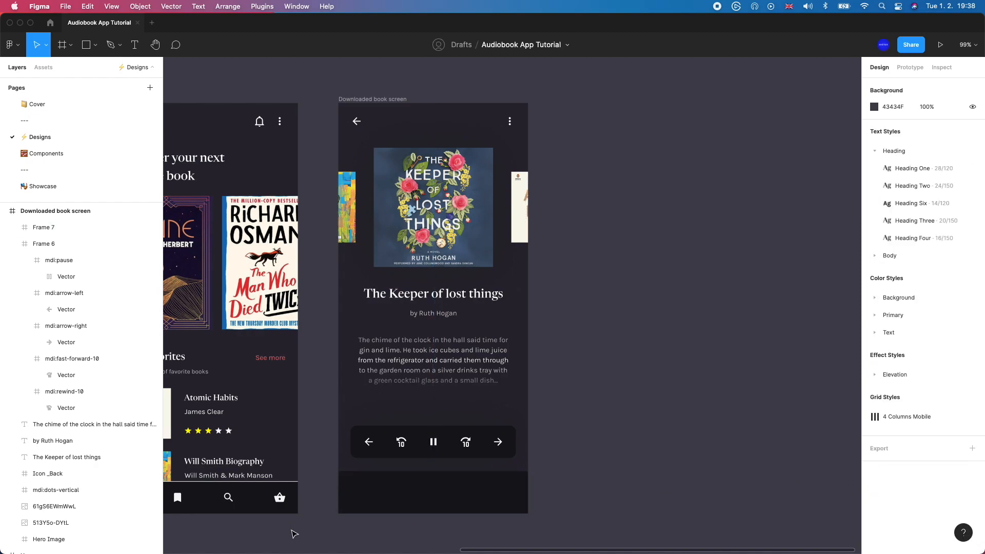
Draw a 375 px horizontal line near the bottom frame's upper edge and give it the Background/White stroke style.
key(l)
drag(356, 487, 527, 487)
mouse_move(356, 488)
mouse_down()
mouse_move(338, 487)
mouse_move(351, 474)
mouse_up()
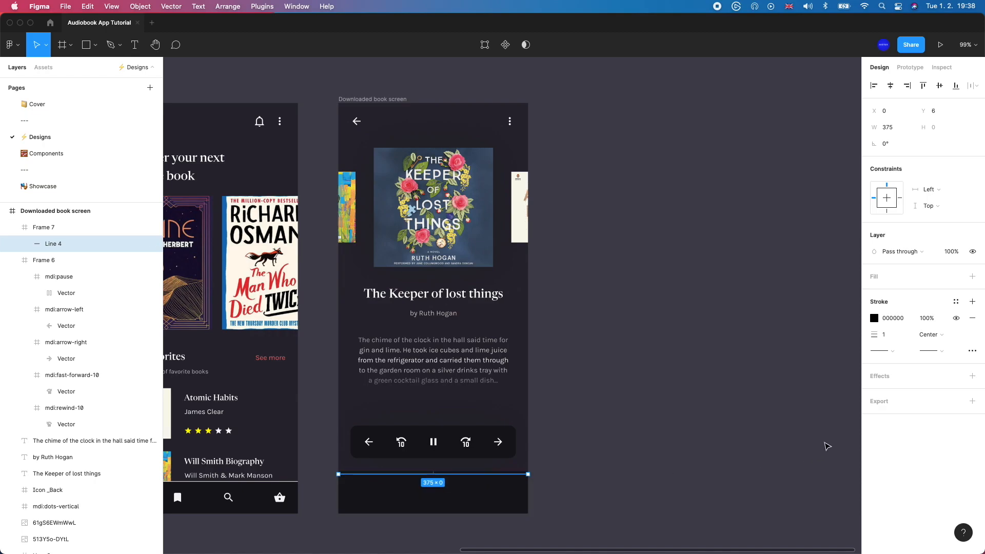
click(955, 301)
click(882, 382)
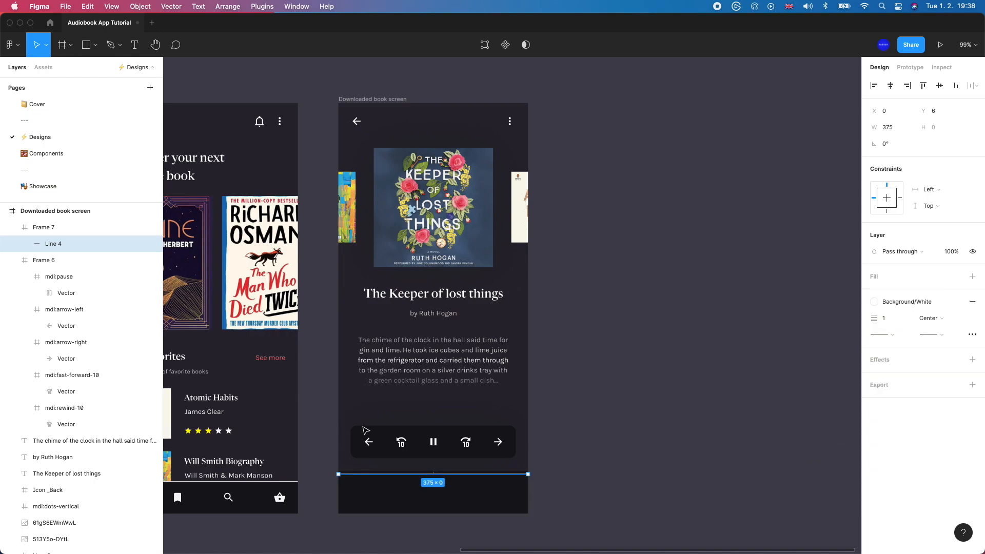
Nudge the white line up to Y 2 inside the bottom frame.
scroll(382, 506, up, 5)
key(Up)
key(Up)
key(Up)
key(Up)
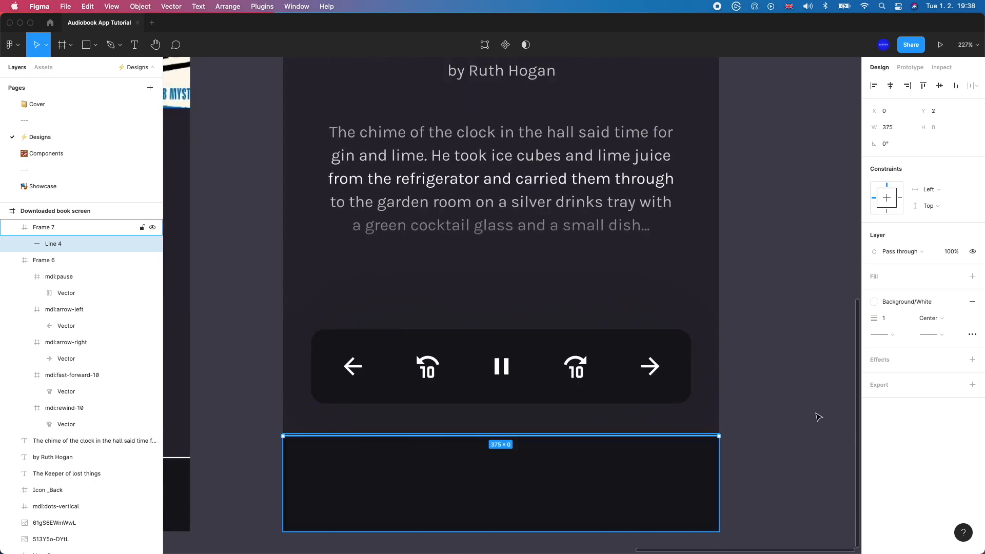
Lower the bottom frame's top edge to Y 736, making the frame 76 px high.
click(888, 198)
click(942, 188)
click(943, 201)
click(733, 468)
click(639, 485)
mouse_move(498, 435)
mouse_down()
mouse_move(498, 418)
mouse_move(495, 442)
mouse_up()
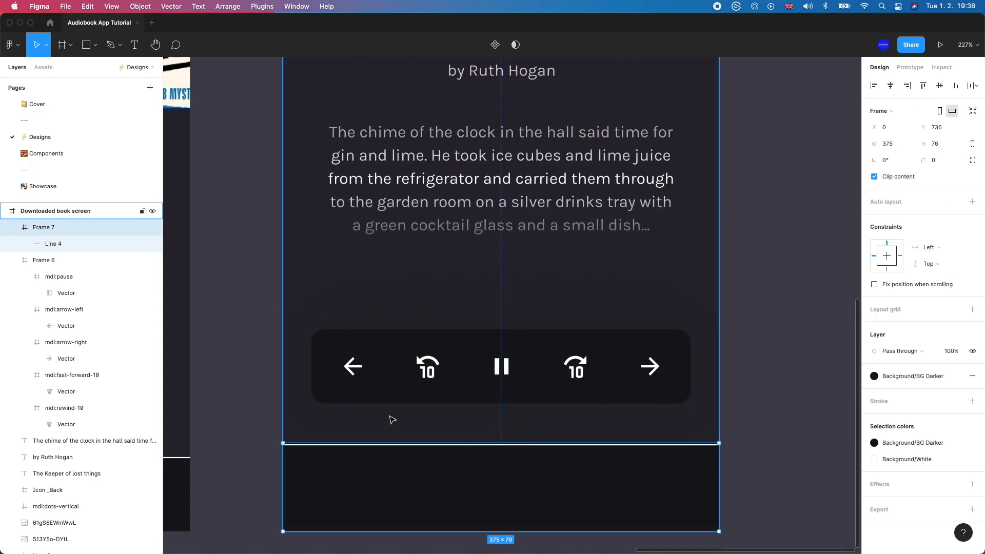
scroll(392, 420, up, 6)
scroll(334, 478, down, 3)
scroll(333, 491, down, 2)
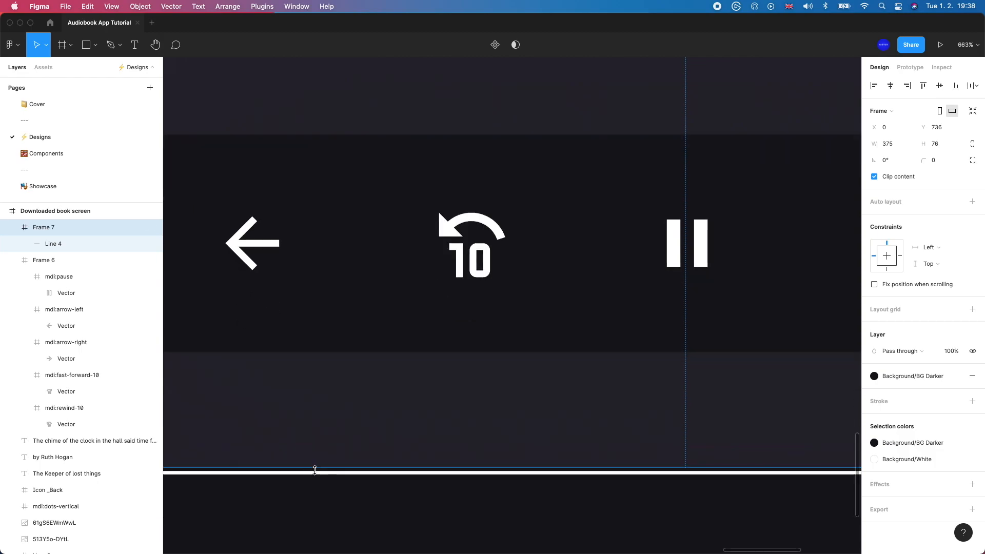
Raise the bottom frame's top edge to Y 728, making the frame 84 px high.
click(316, 478)
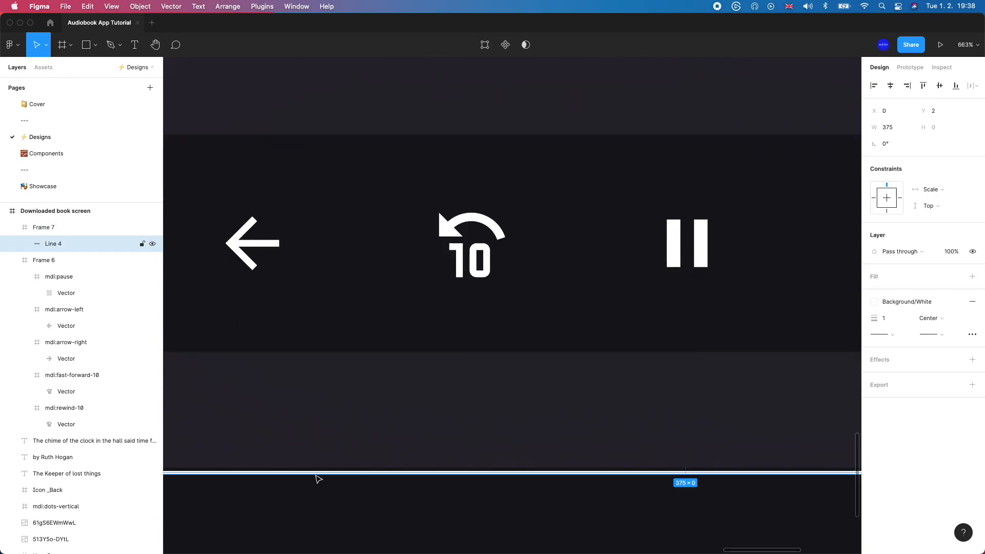
click(325, 420)
scroll(328, 424, down, 5)
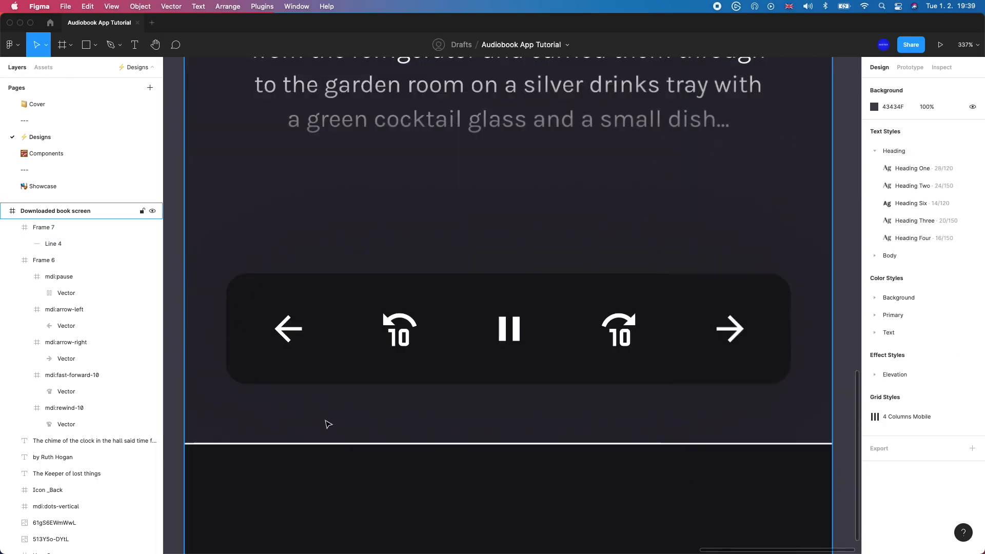
click(350, 486)
scroll(359, 416, down, 2)
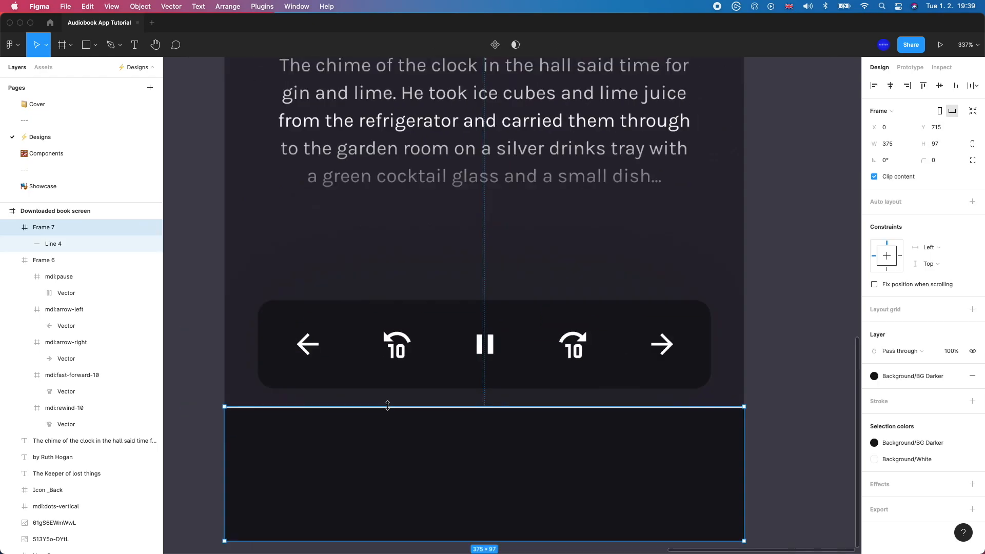
scroll(388, 406, down, 3)
mouse_move(382, 429)
mouse_down()
mouse_move(383, 437)
mouse_move(383, 425)
mouse_up()
scroll(404, 460, up, 2)
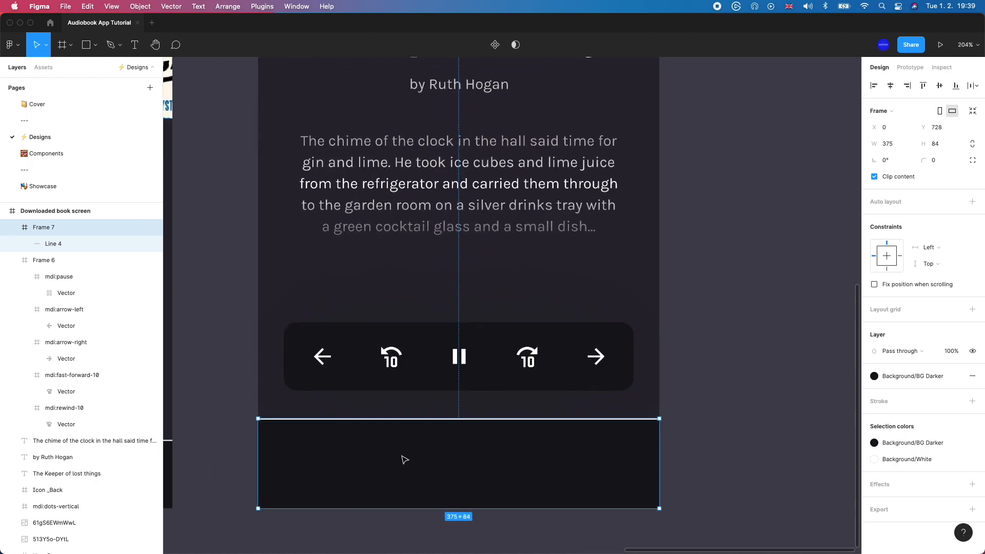
Select the Downloaded book screen and make the layout grids visible.
scroll(461, 410, down, 3)
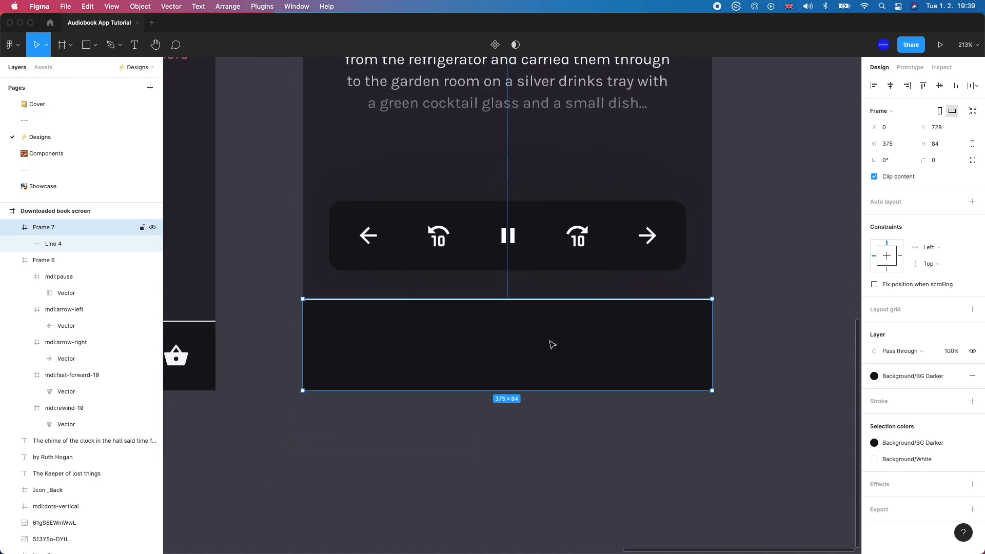
scroll(549, 341, up, 2)
scroll(500, 363, down, 3)
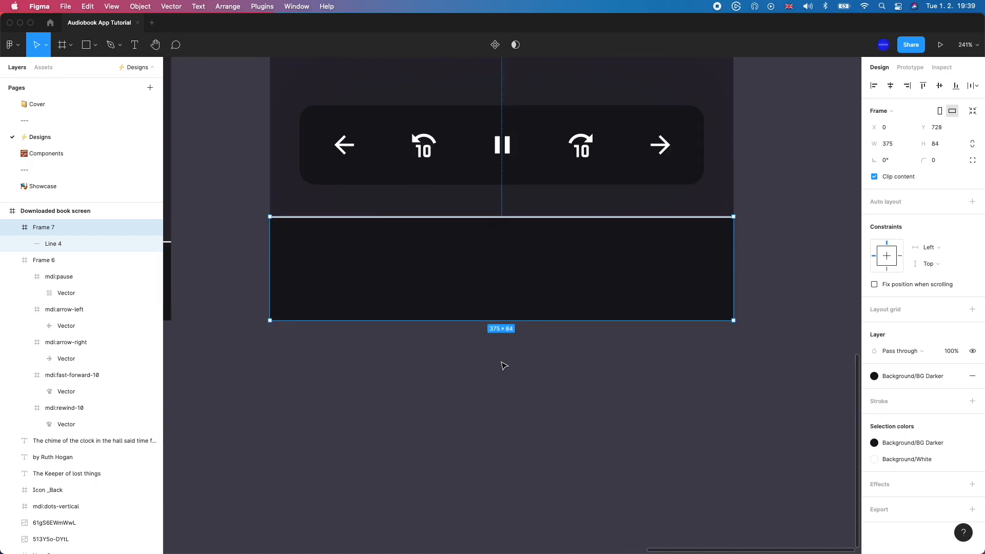
scroll(695, 292, down, 10)
scroll(741, 204, up, 1)
scroll(745, 225, up, 4)
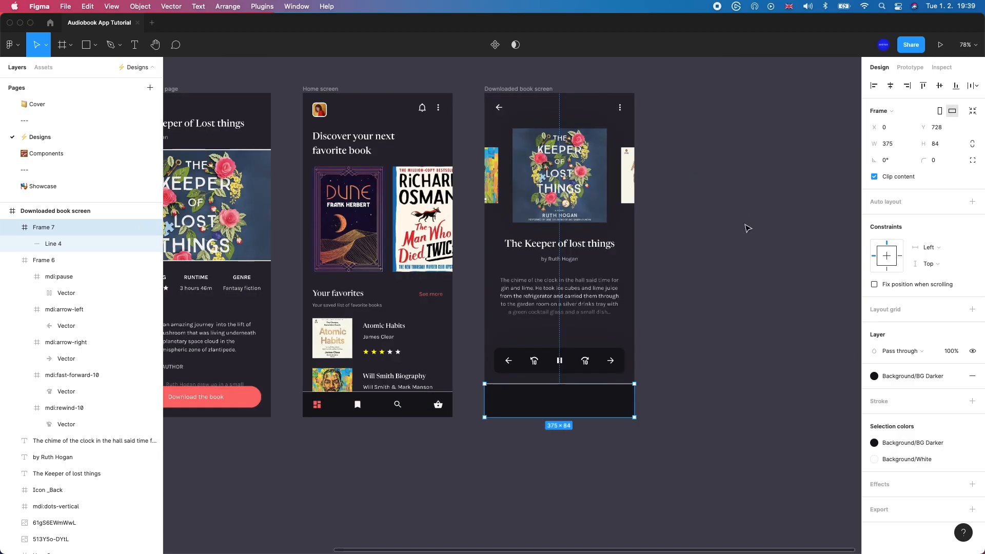
click(532, 89)
click(940, 226)
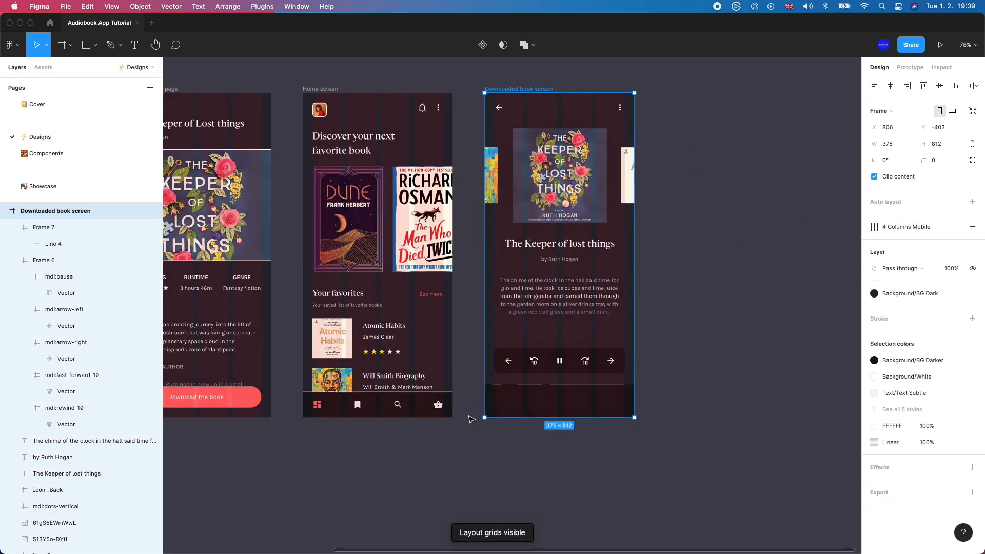
scroll(531, 417, up, 5)
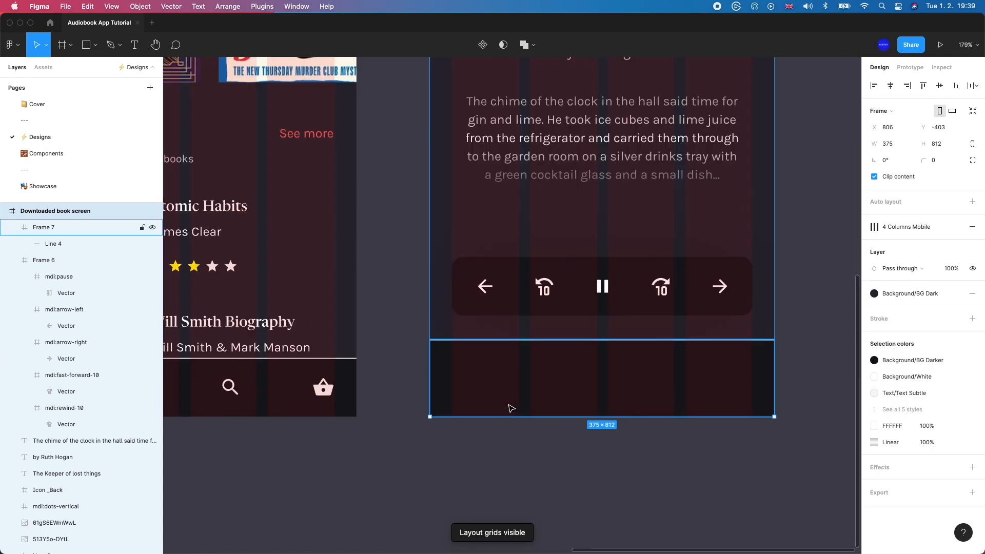
Draw a 326 × 6 px track frame at X 24, Y 39 in the bottom bar, with Text/Text Subtle fill and corner radius 6.
key(f)
drag(451, 375, 752, 383)
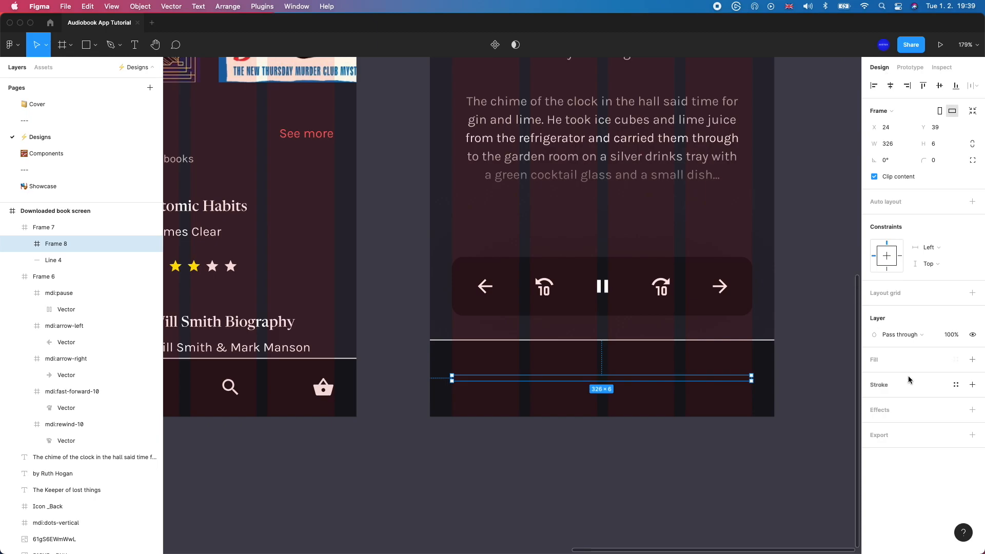
click(955, 361)
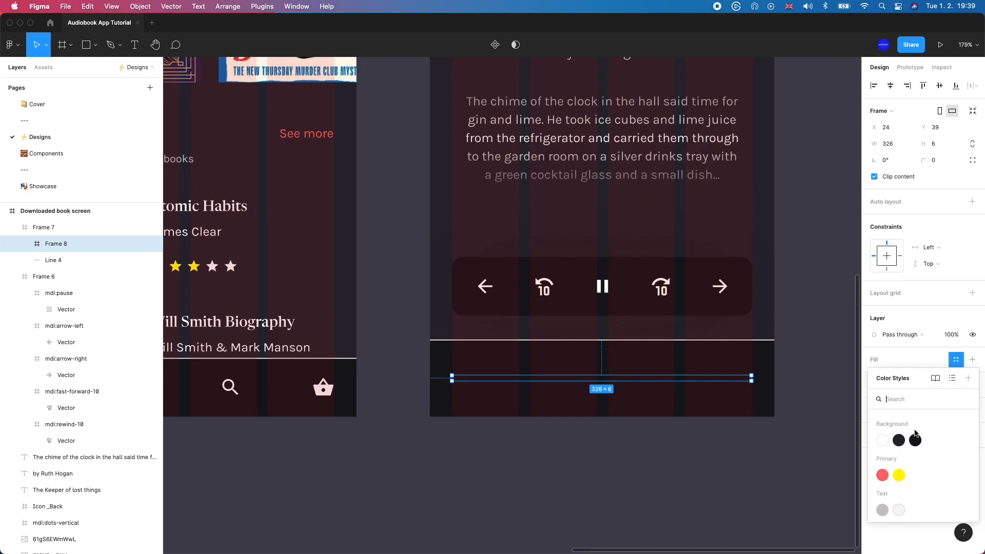
click(897, 507)
click(940, 160)
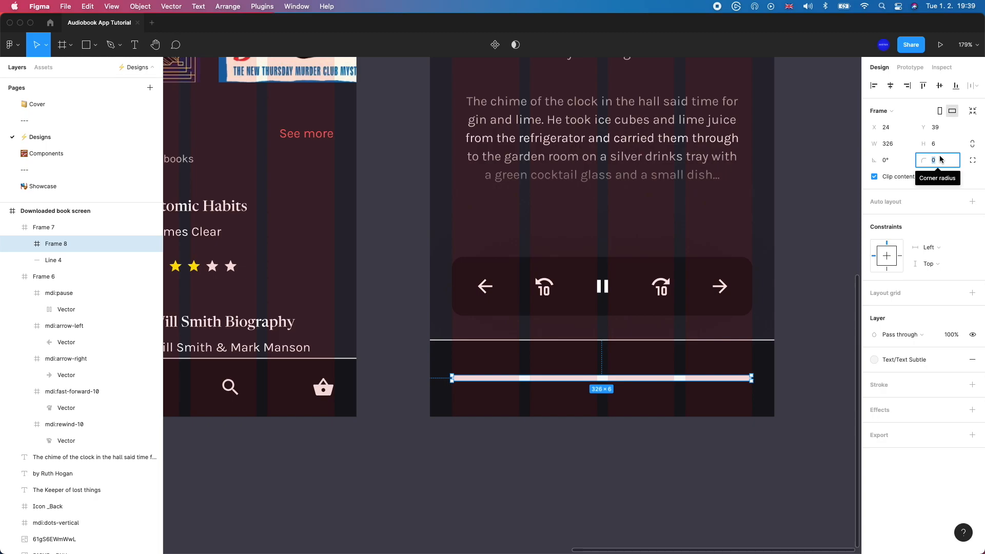
text(8)
click(820, 382)
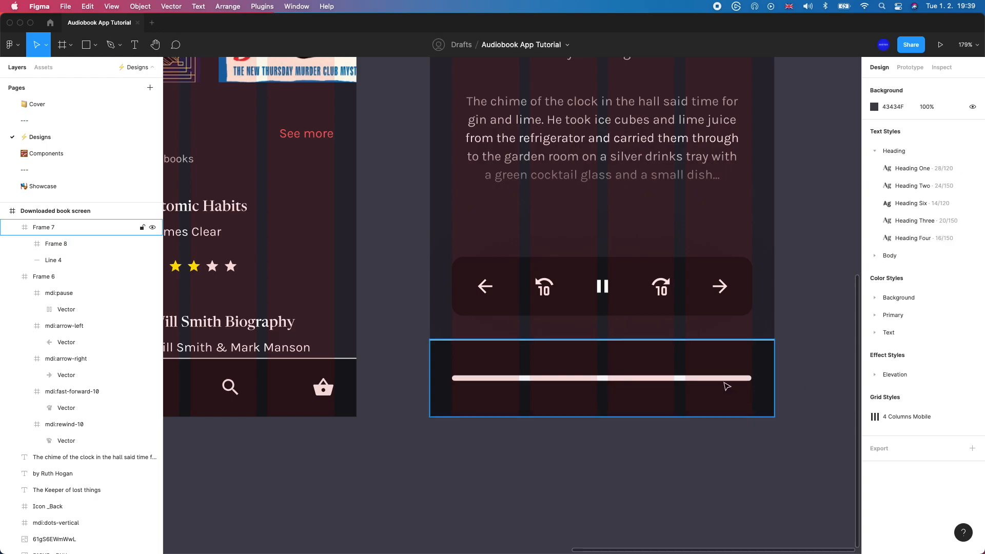
Align the track's left edge with the grid margin at X 24, for a width of 326 px.
scroll(485, 386, up, 5)
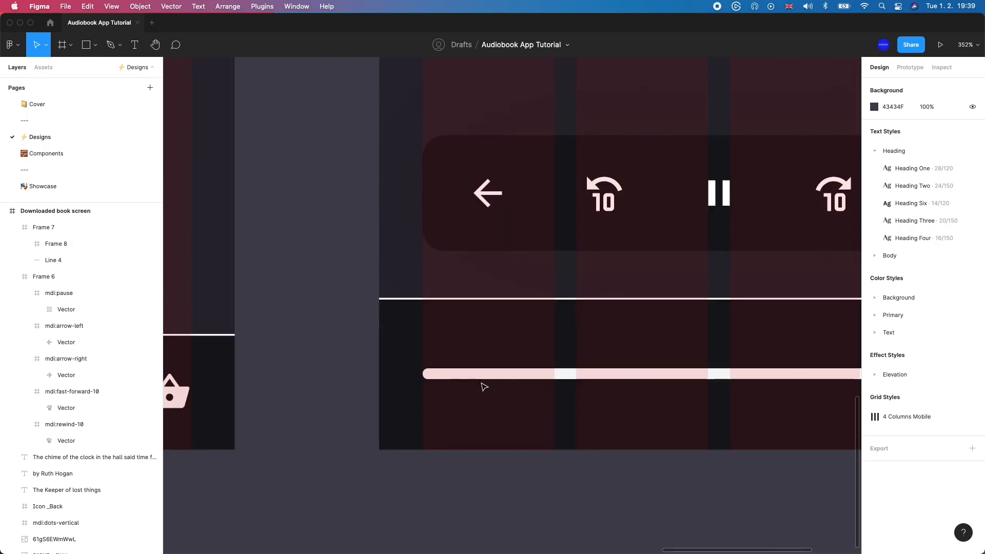
click(480, 381)
mouse_move(481, 382)
mouse_down()
mouse_move(481, 371)
mouse_move(480, 380)
mouse_up()
scroll(490, 485, right, 10)
mouse_move(550, 348)
mouse_down()
mouse_move(535, 348)
mouse_move(548, 348)
mouse_up()
scroll(333, 436, down, 2)
drag(333, 435, 674, 416)
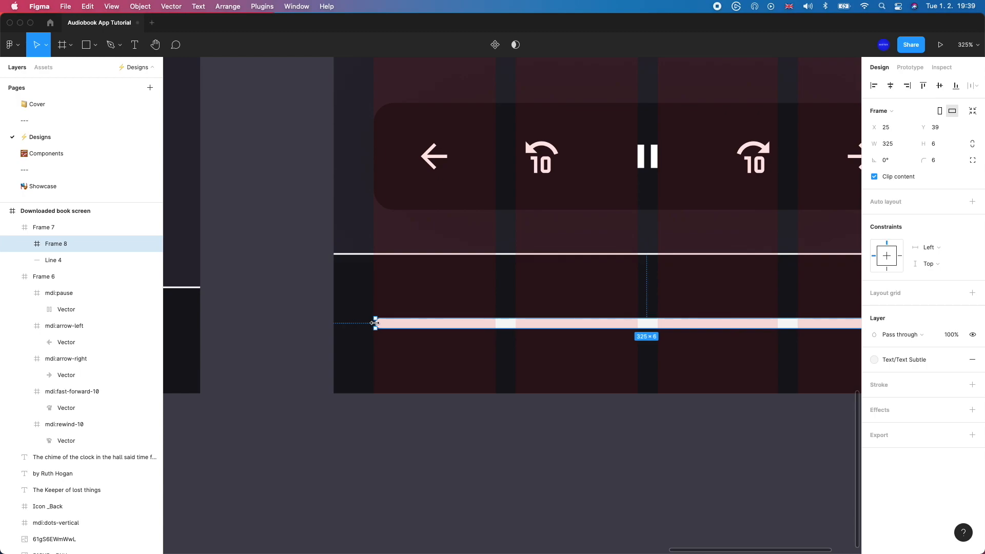
scroll(380, 329, up, 5)
drag(374, 319, 370, 319)
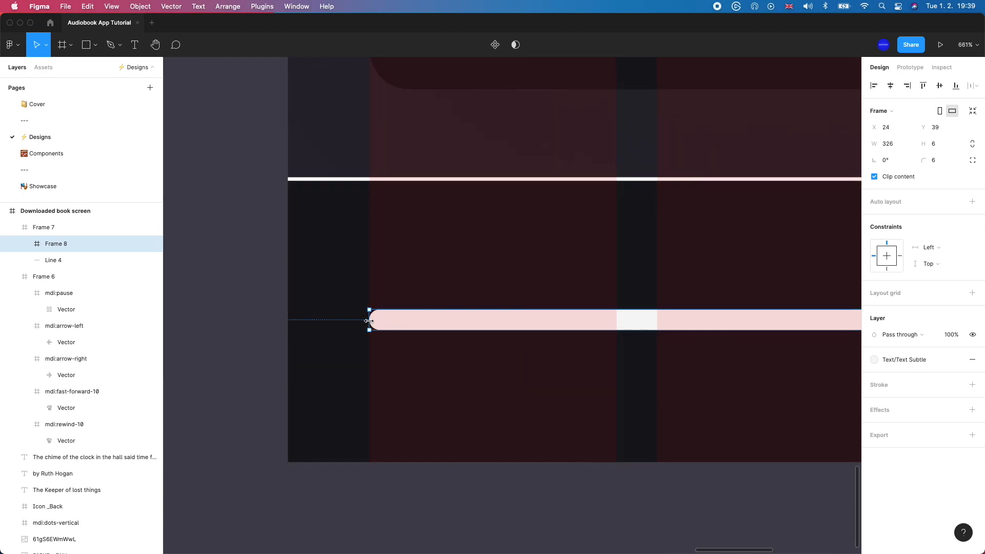
scroll(427, 355, down, 5)
scroll(486, 456, right, 3)
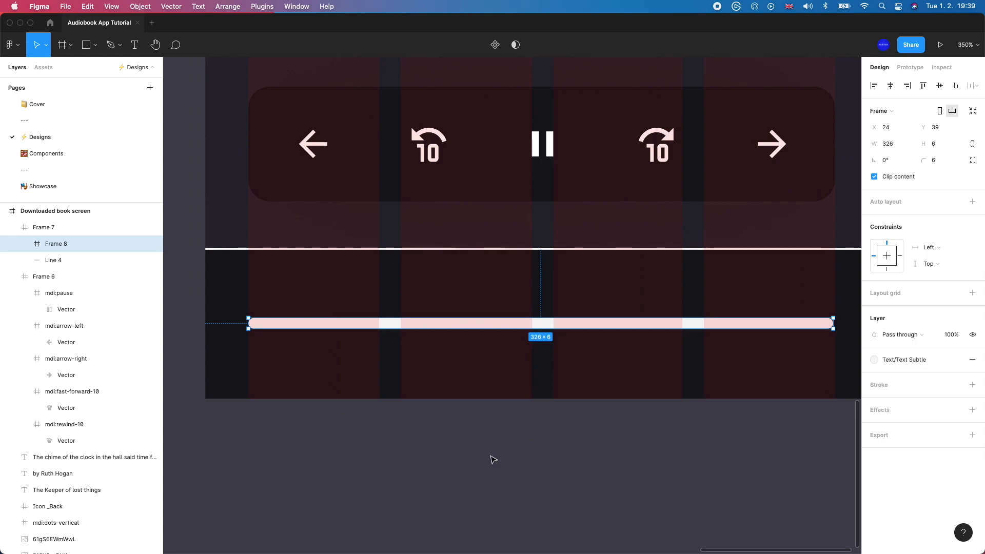
scroll(492, 457, down, 1)
click(523, 442)
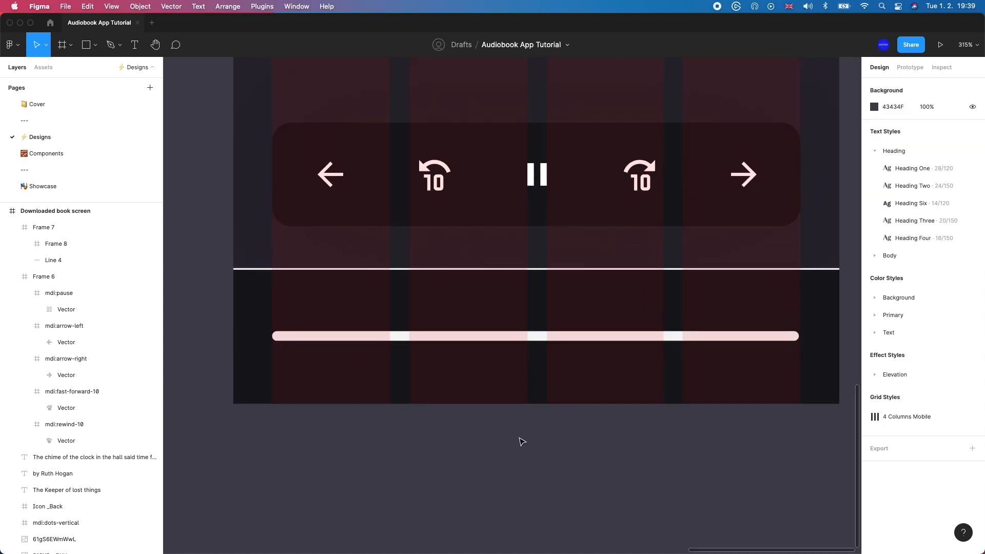
key(l)
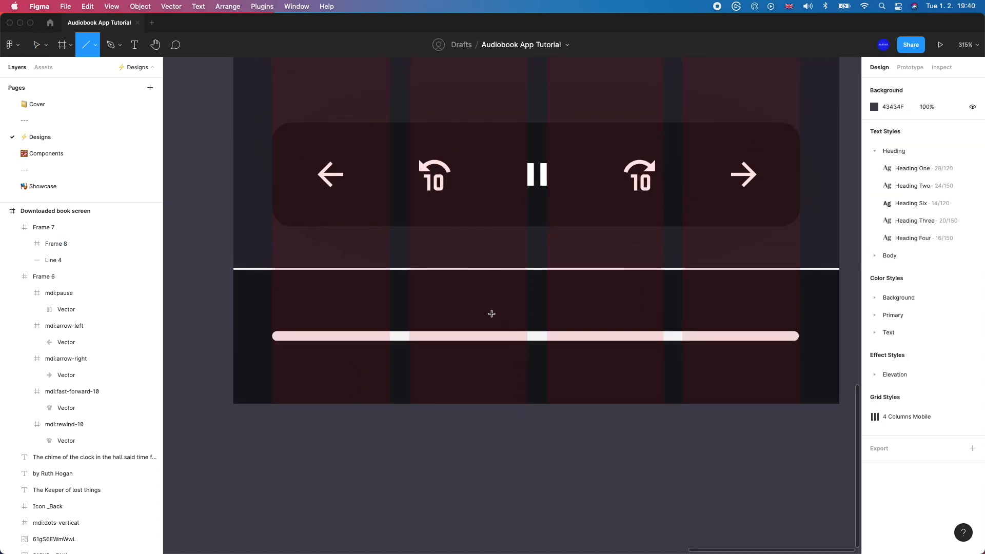
drag(491, 309, 540, 356)
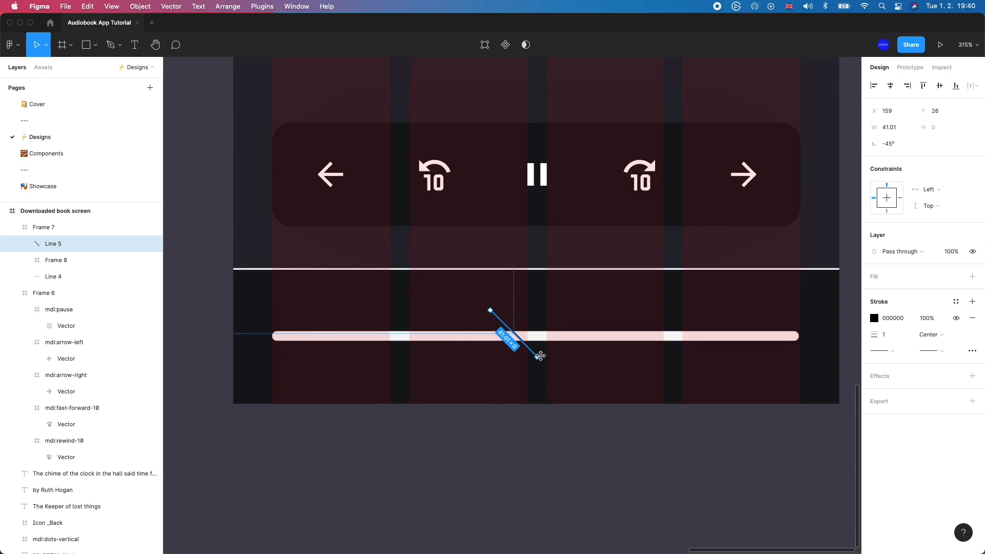
key(Delete)
Draw a 12 × 12 px circle on the track at X 102, Y 36 and fill it with Background/White.
key(o)
drag(510, 316, 412, 341)
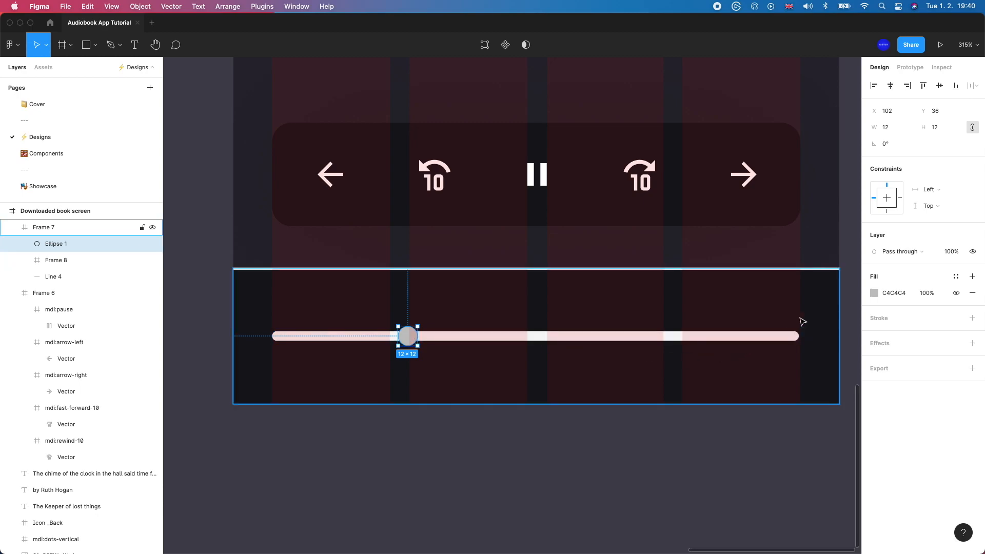
click(955, 276)
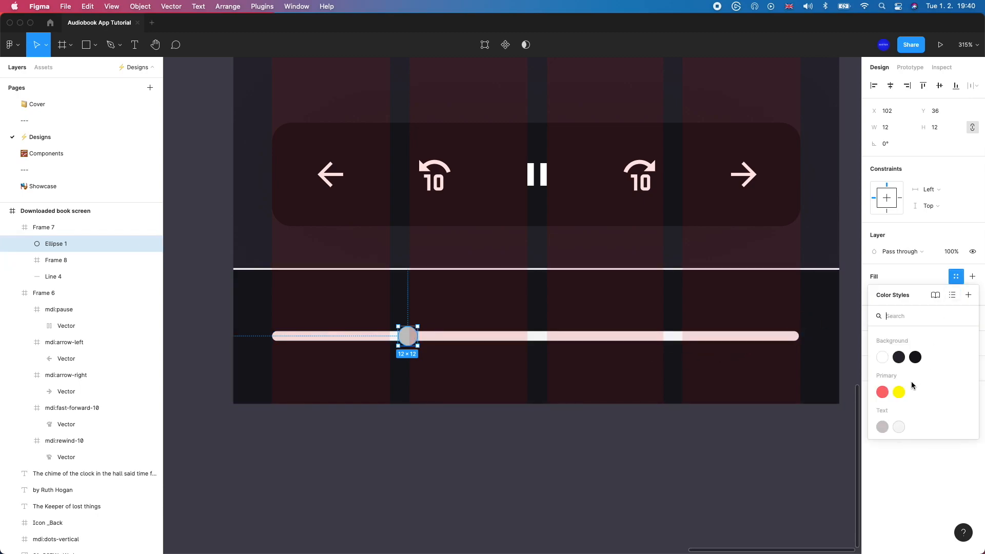
click(881, 357)
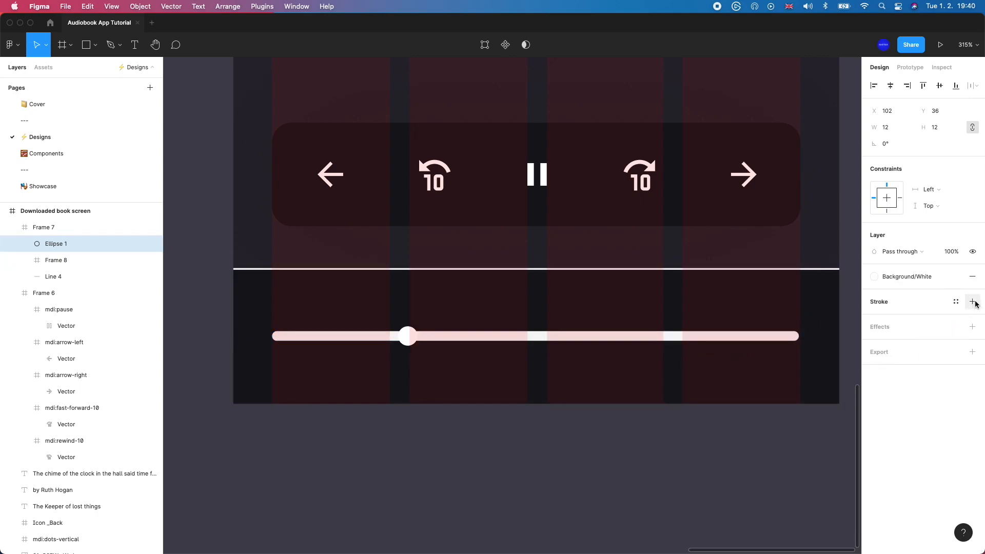
Give the circle a 2 px inside stroke in Text/Text Subtle and move it along the track to X 196.
click(956, 302)
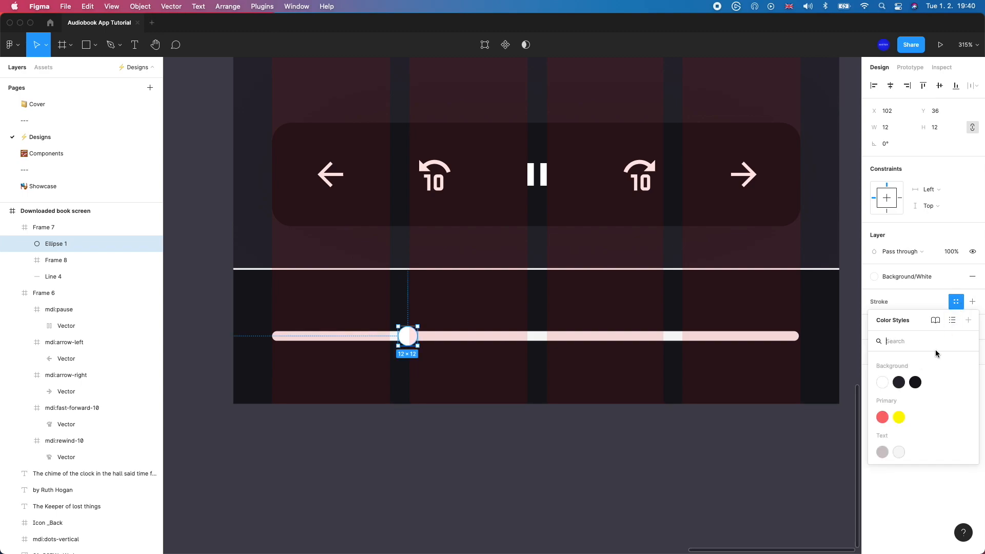
click(897, 452)
click(908, 318)
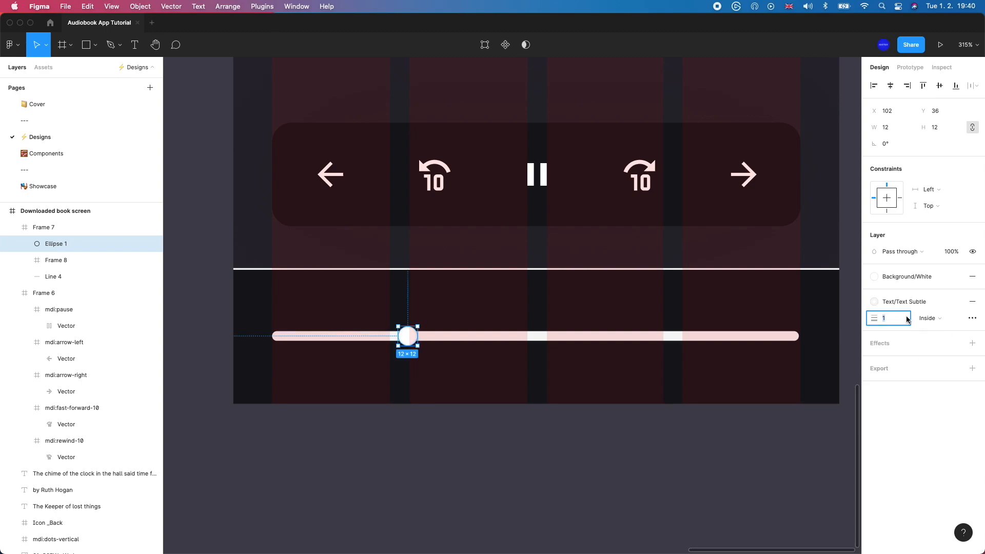
text(2)
key(Return)
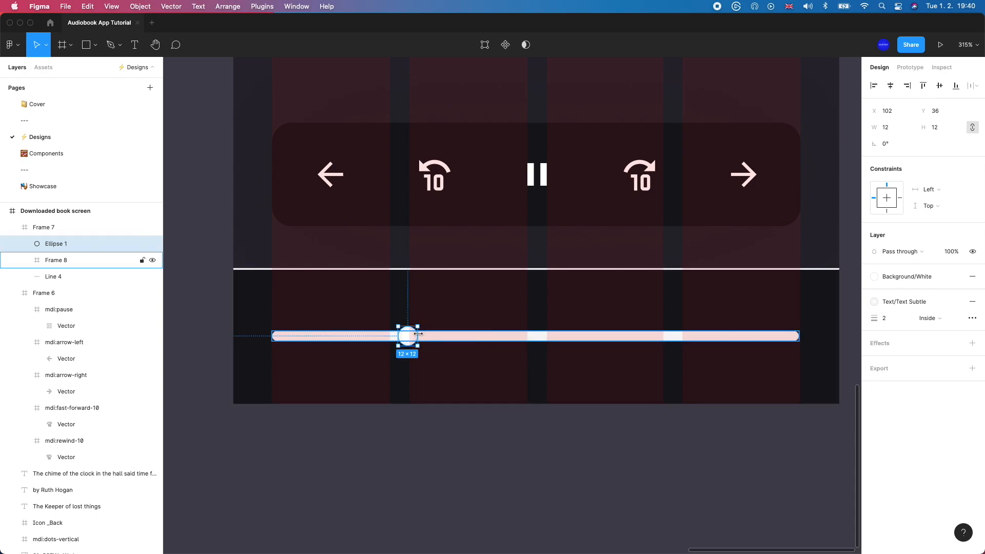
mouse_move(408, 336)
mouse_down()
mouse_move(627, 336)
mouse_move(518, 336)
mouse_move(560, 336)
mouse_up()
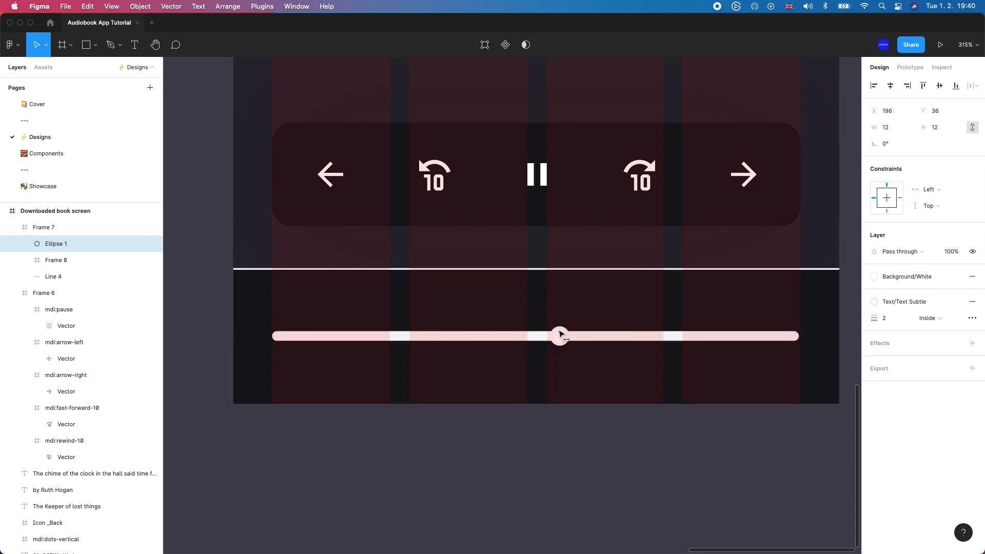
Duplicate the track in place and shorten the copy to 179 px wide, ending at the circle.
click(665, 341)
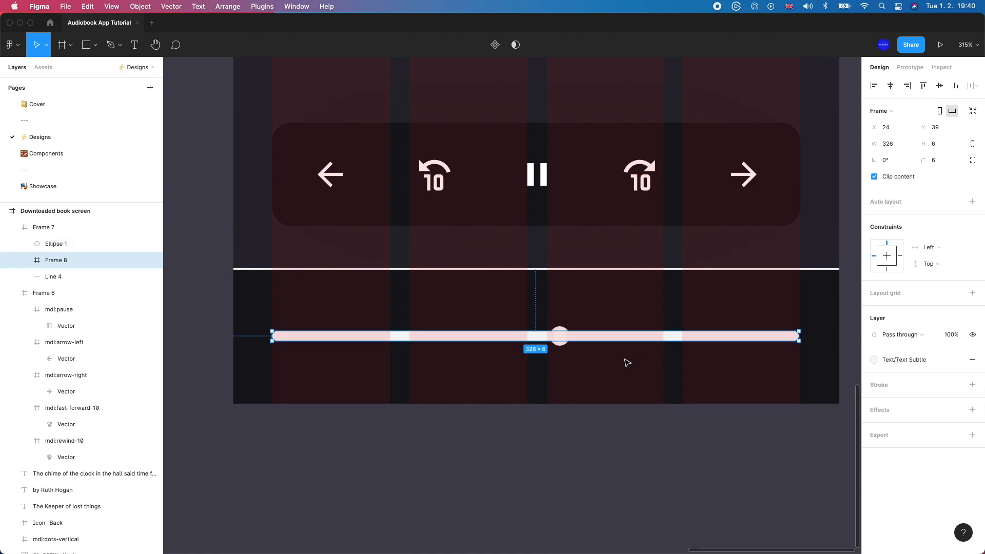
key(super+v)
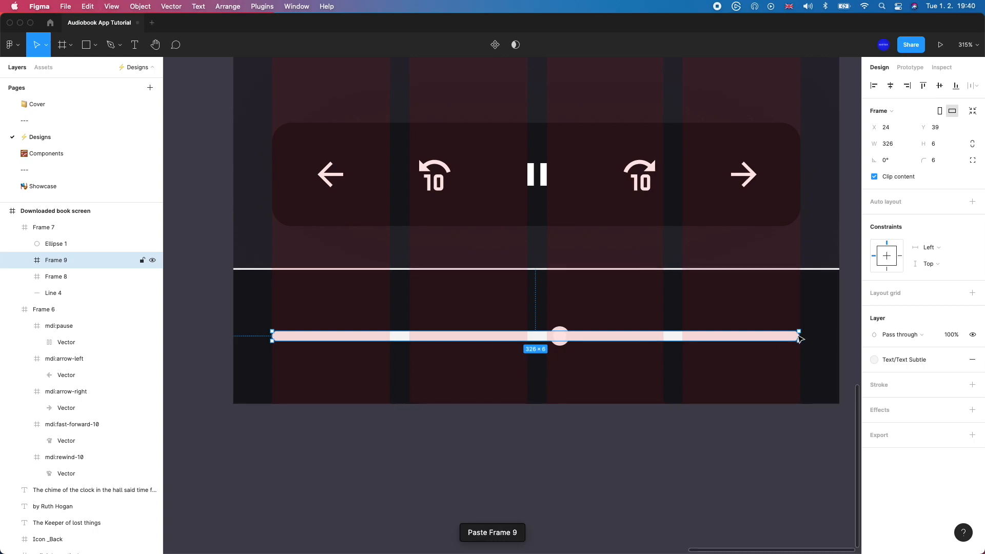
drag(800, 338, 560, 342)
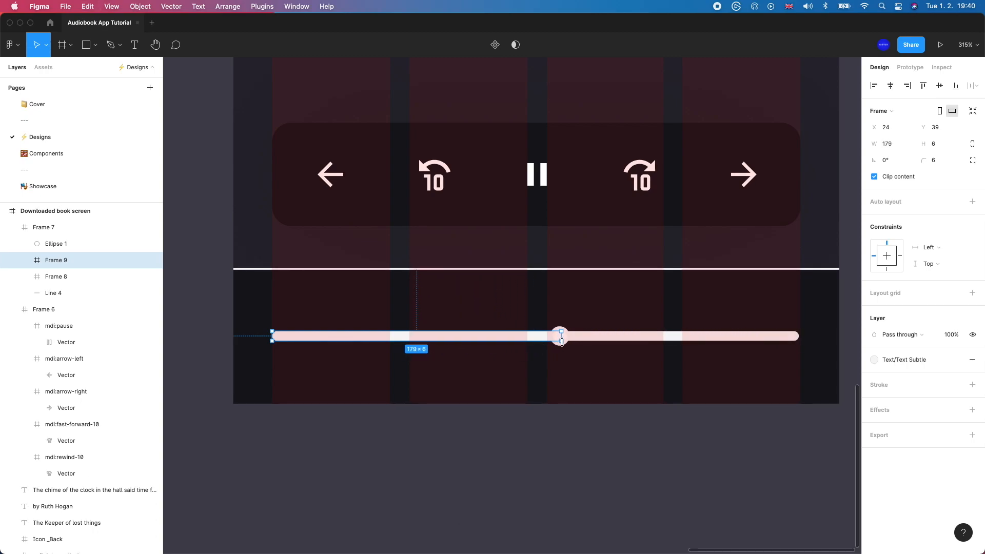
Set the shortened track copy's top-right and bottom-right corner radii to 0.
click(971, 161)
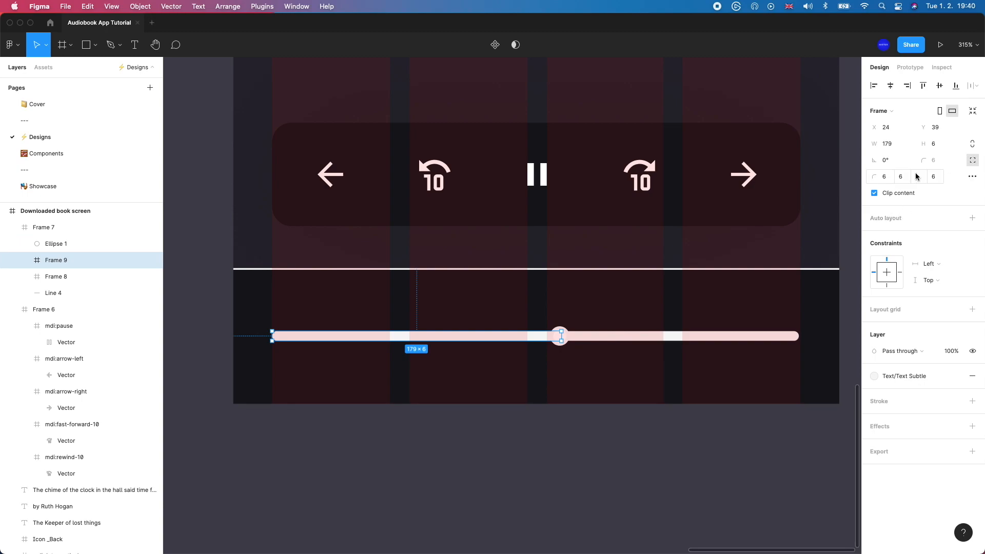
click(910, 180)
text(0)
key(Return)
click(925, 178)
text(0)
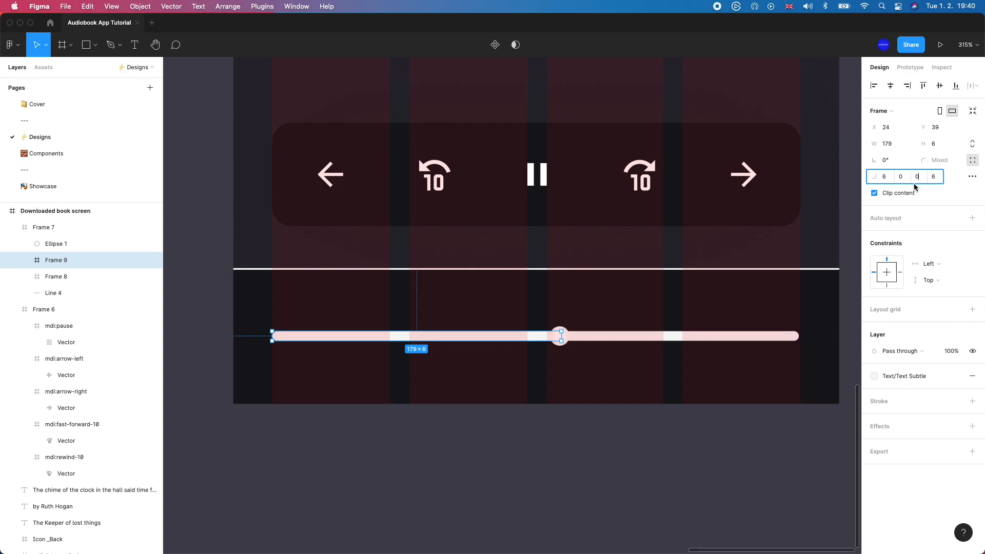
click(650, 496)
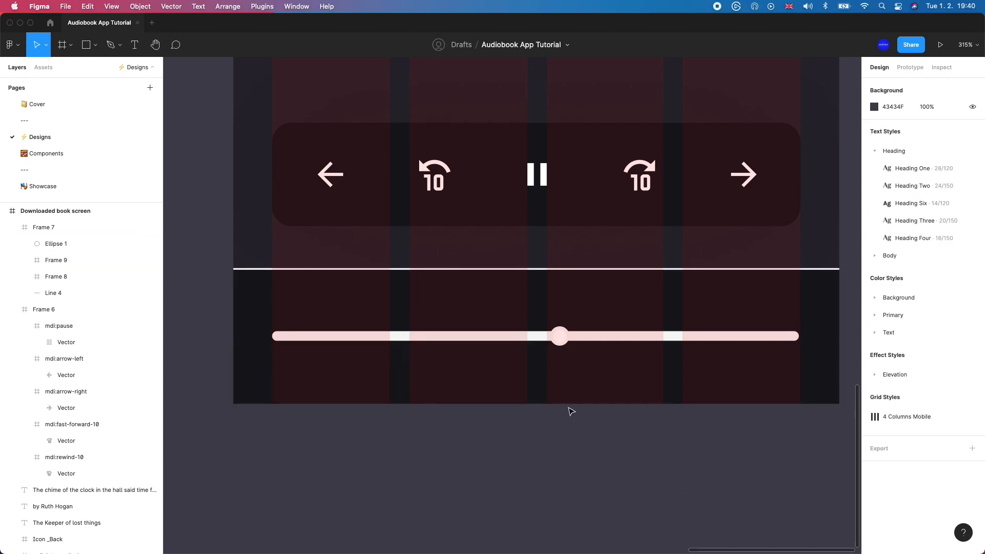
Fill the shortened track copy with the red Primary color style.
double_click(508, 339)
click(895, 376)
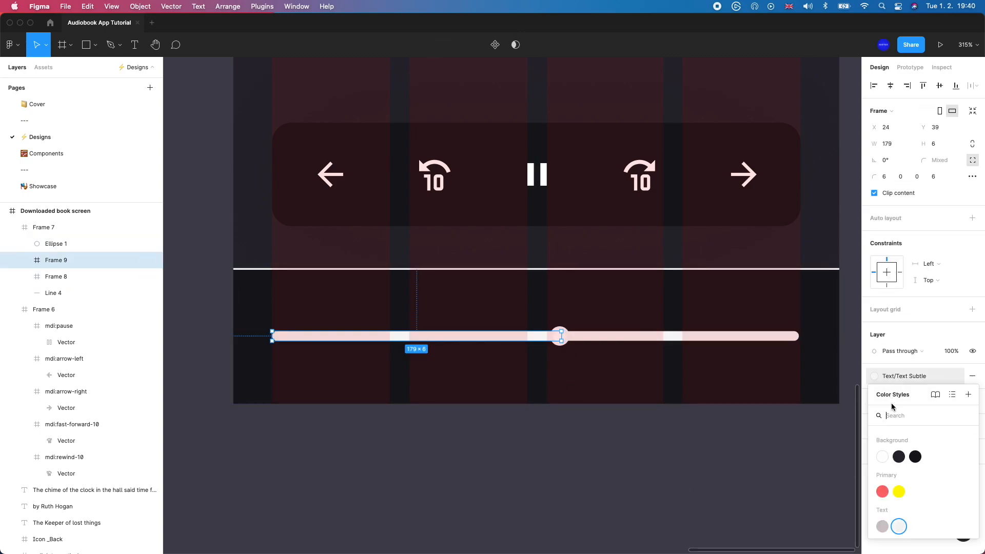
click(882, 491)
click(617, 462)
drag(482, 453, 519, 407)
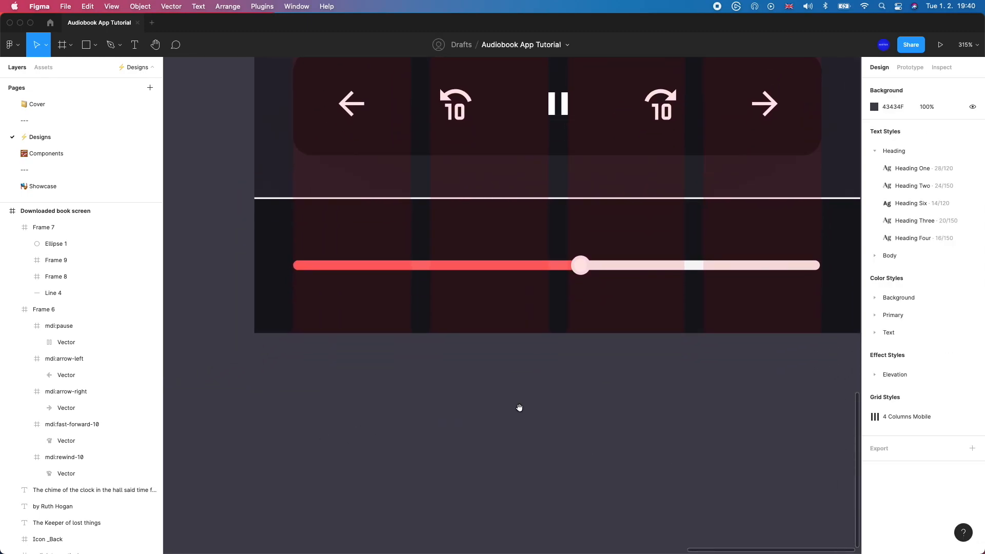
Hide the layout grids with the Downloaded book screen frame selected.
scroll(519, 407, down, 5)
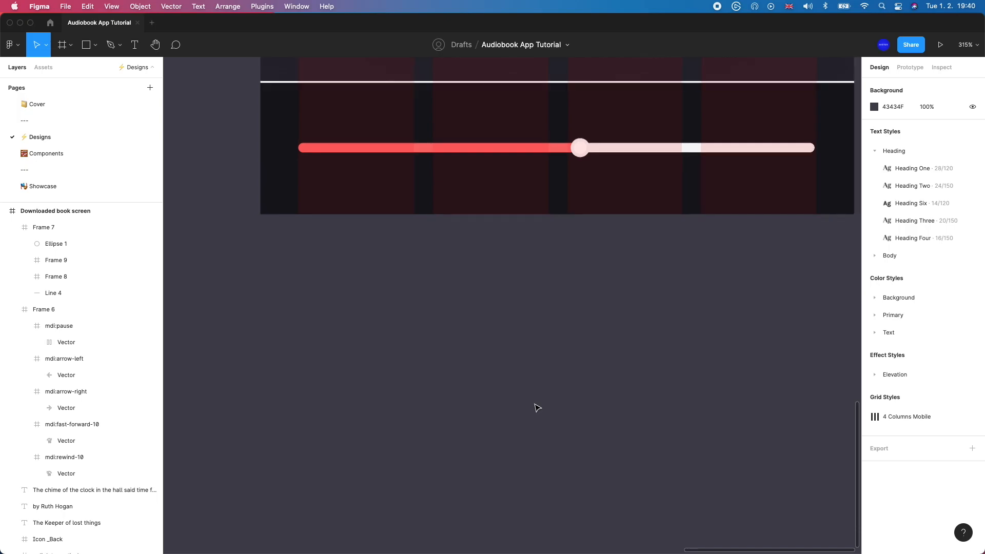
scroll(537, 408, down, 5)
drag(754, 151, 726, 370)
scroll(727, 370, down, 3)
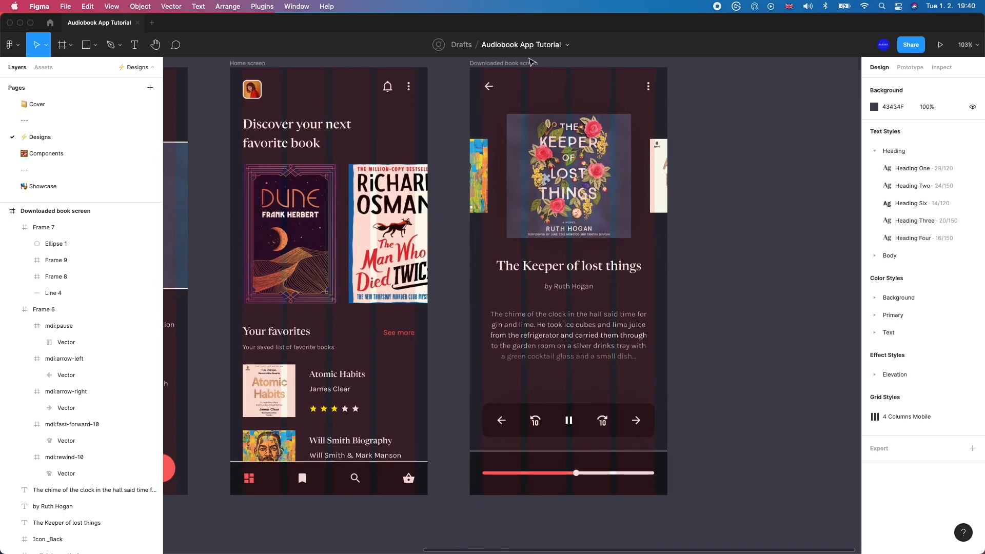
click(530, 63)
key(ctrl+g)
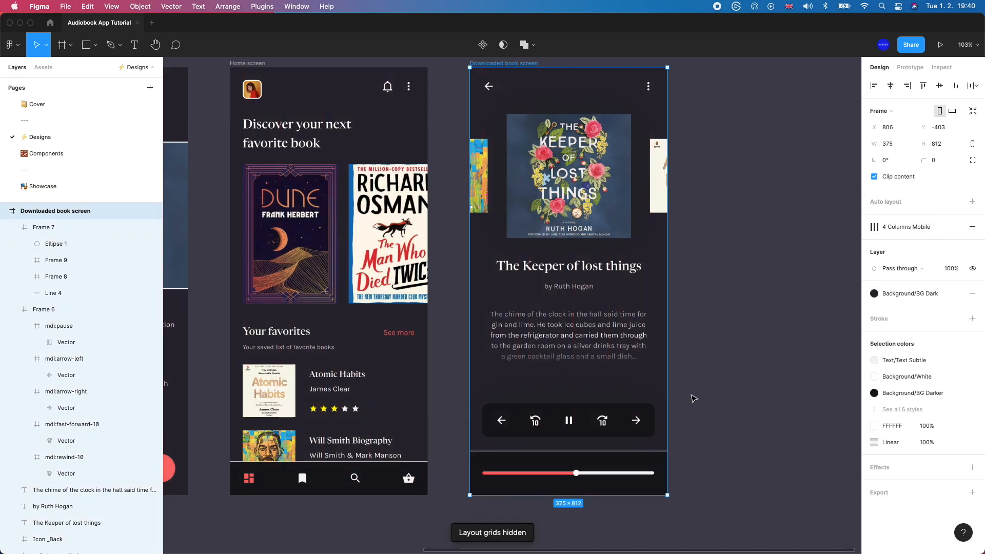
Detach the red track's color style and make its fill a horizontal linear gradient running from about a quarter of its length to near the circle.
scroll(703, 389, down, 5)
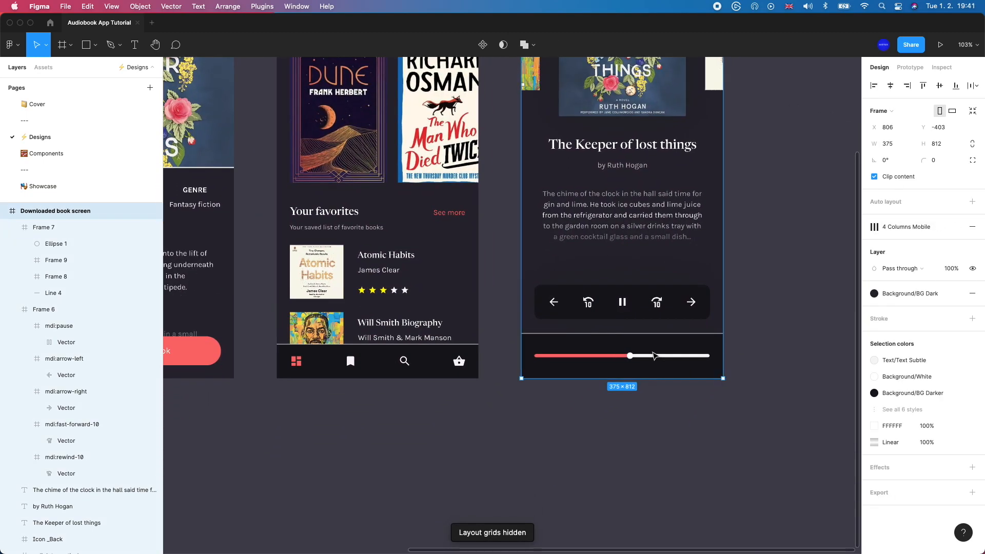
scroll(653, 356, up, 5)
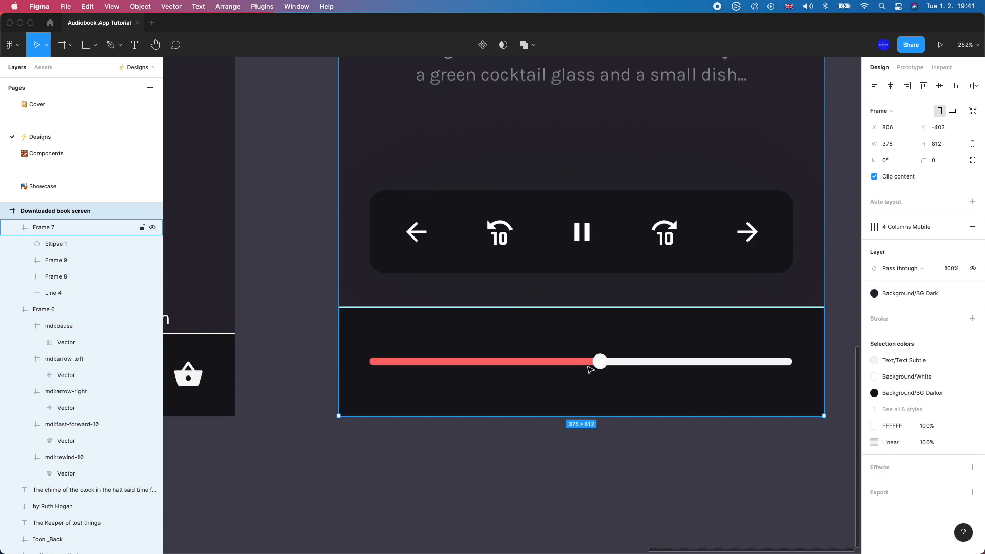
click(582, 368)
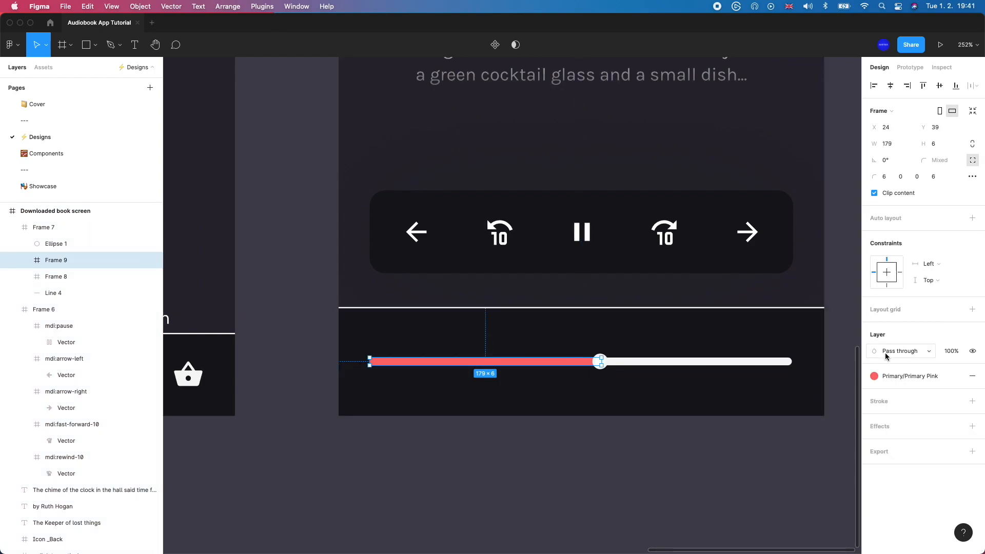
click(955, 376)
click(874, 392)
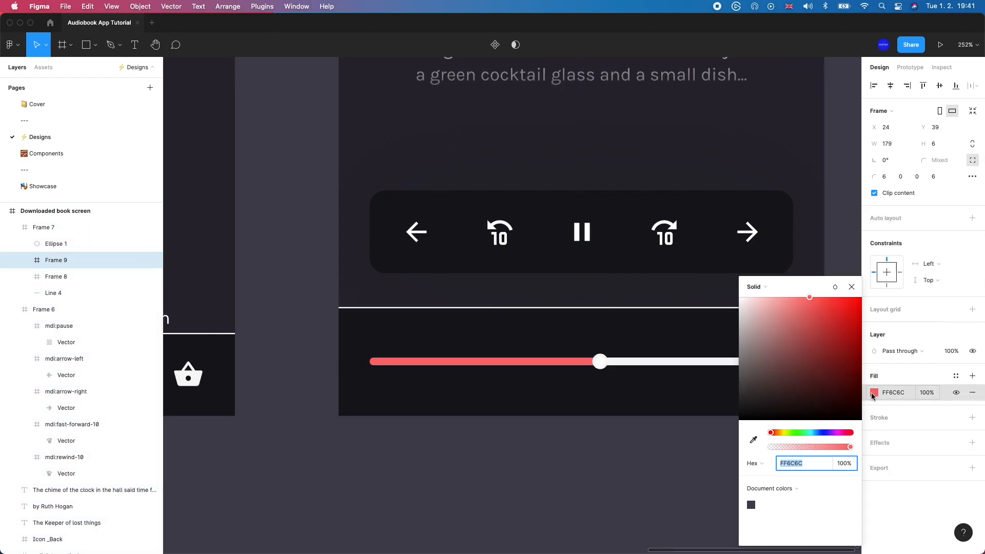
click(755, 287)
click(761, 299)
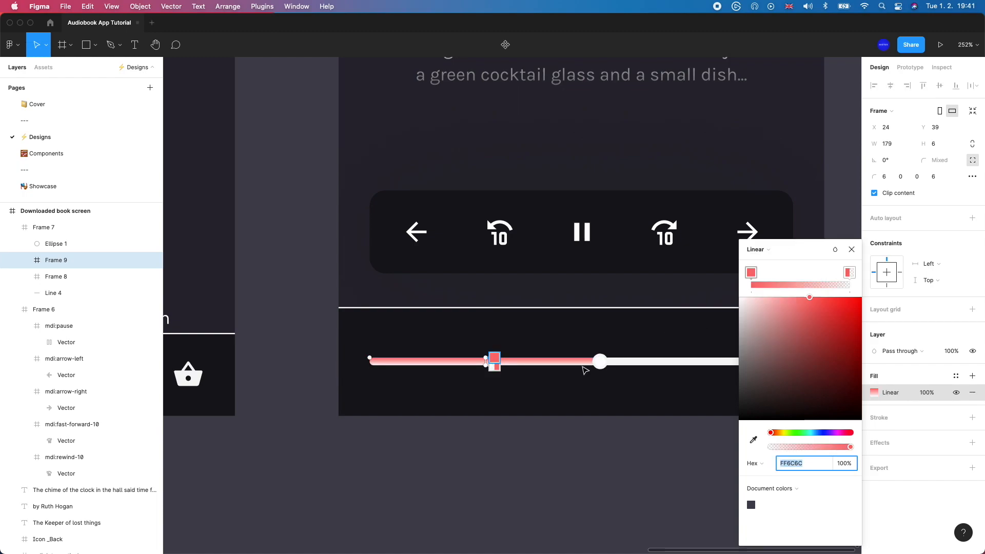
drag(485, 356, 426, 357)
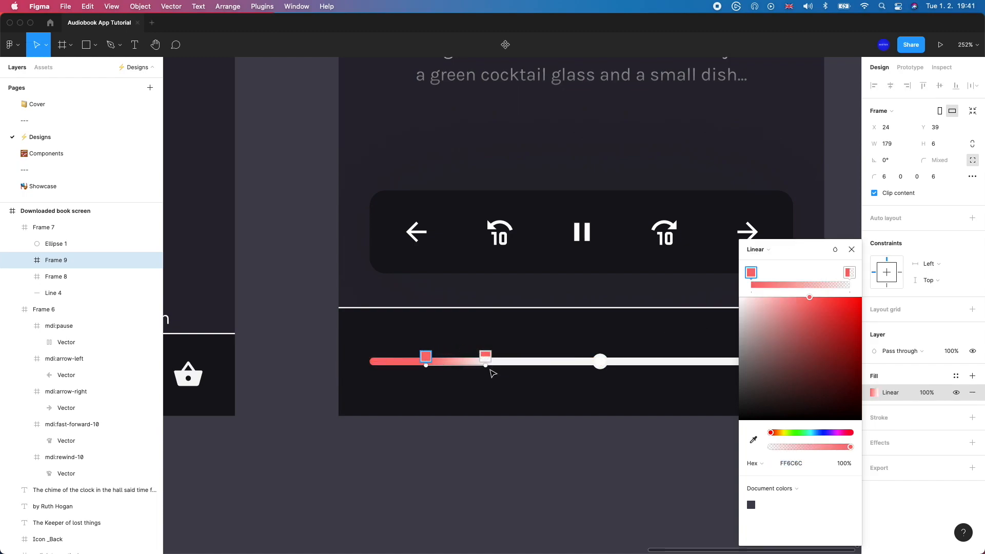
drag(486, 365, 580, 363)
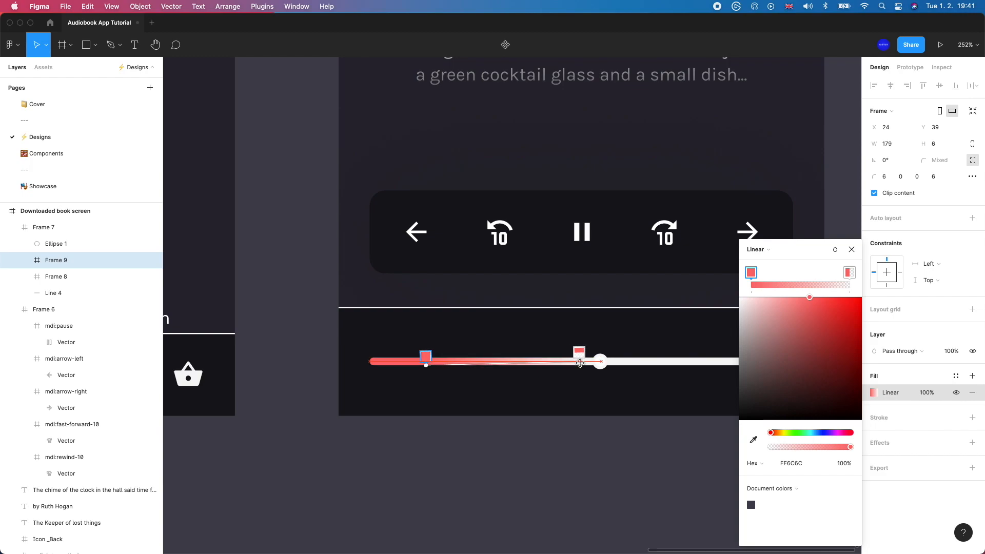
Set the gradient's end stop to dark red A32626 at 100% opacity.
click(848, 272)
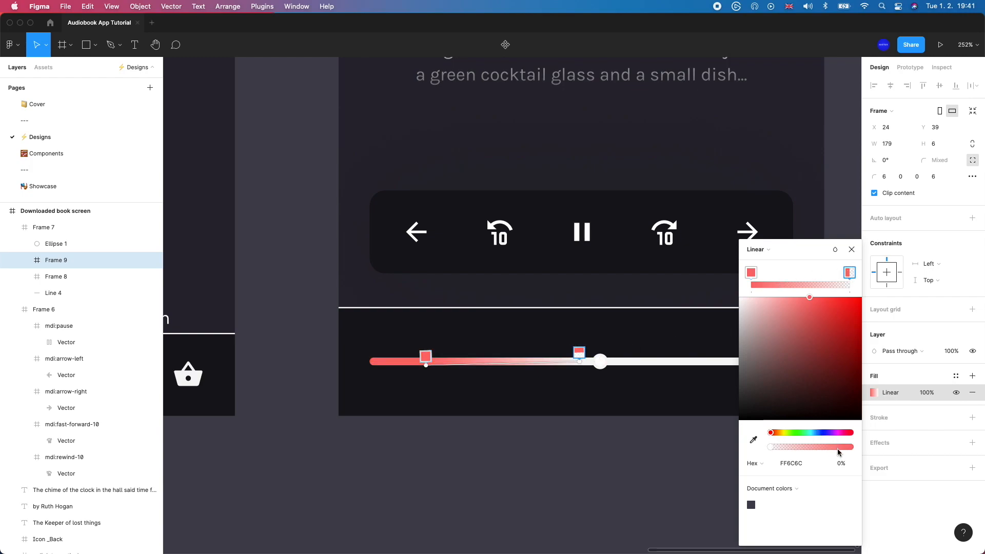
drag(838, 448, 890, 449)
drag(813, 305, 833, 348)
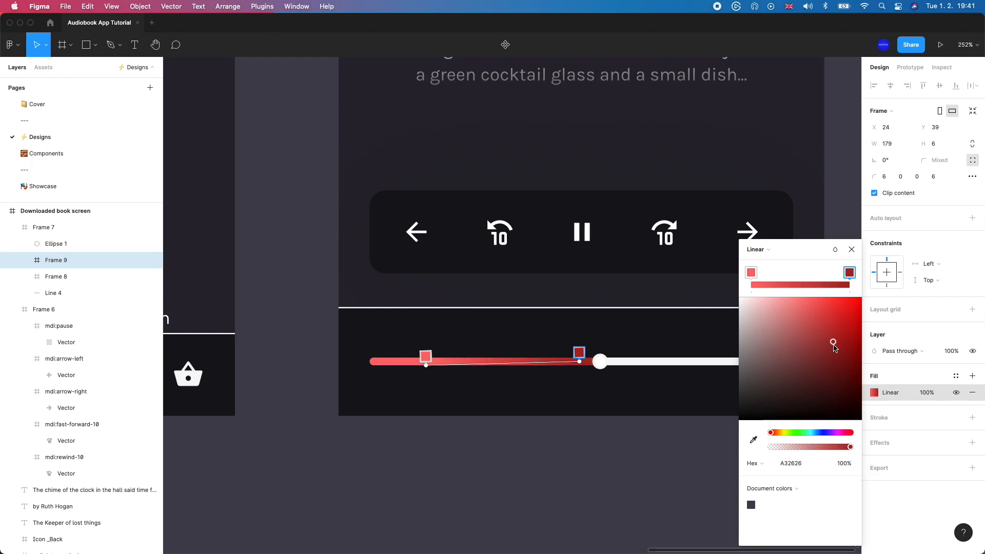
click(851, 249)
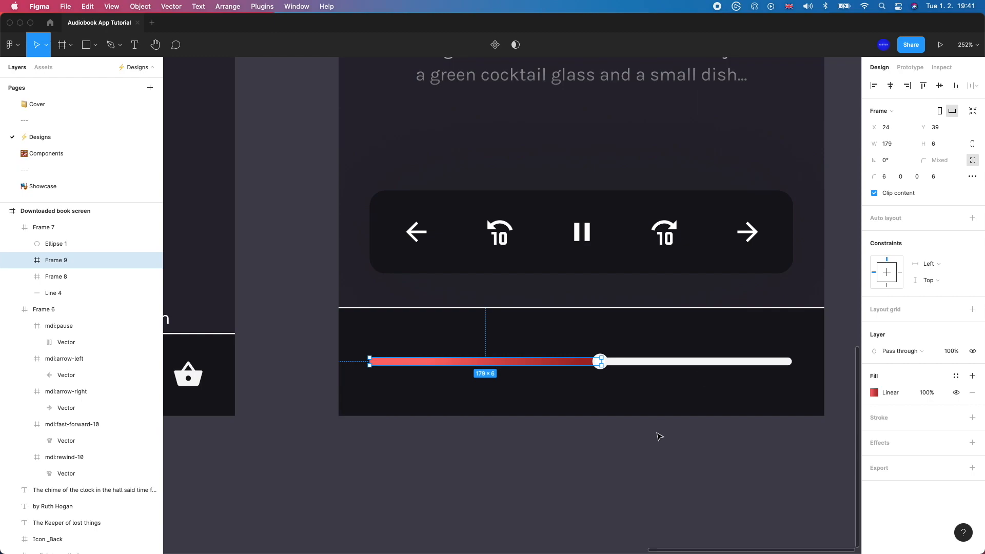
Brighten the end stop of the red track's gradient to CE2D2D.
click(648, 457)
scroll(648, 458, down, 1)
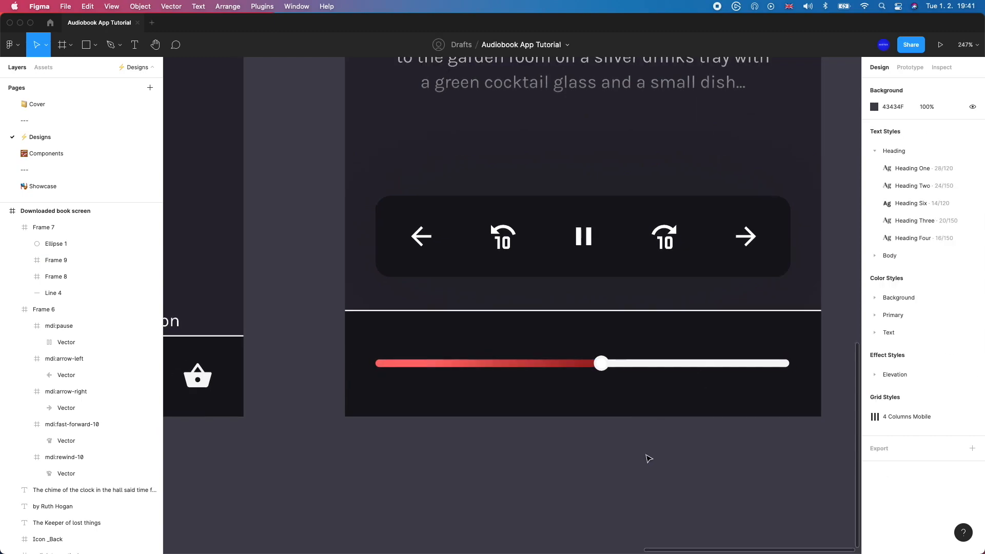
double_click(580, 365)
click(874, 392)
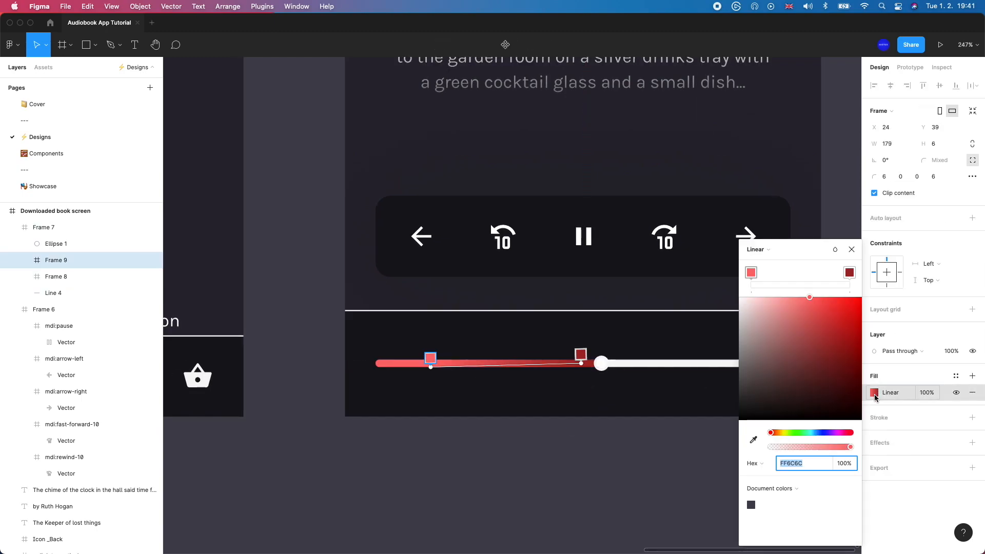
click(850, 272)
drag(835, 331, 835, 324)
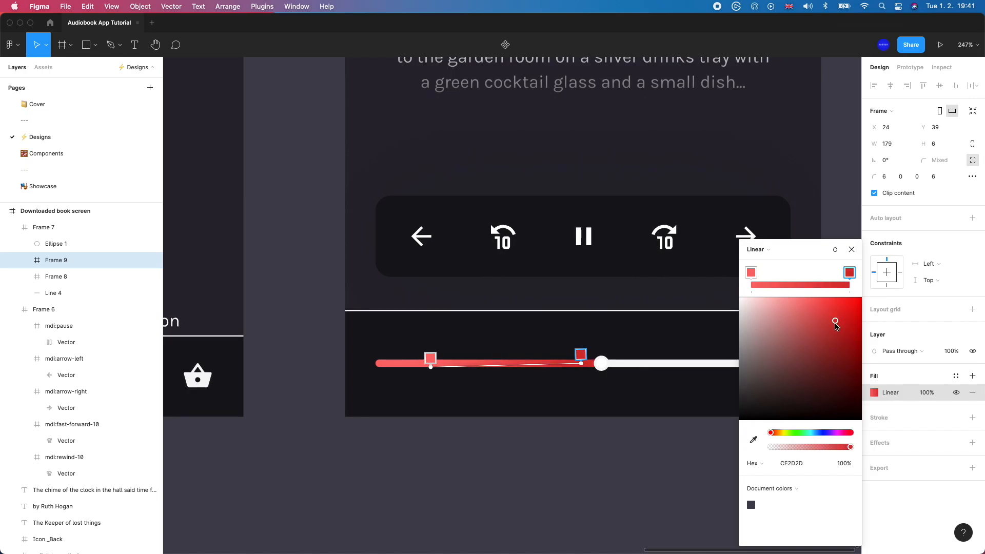
click(852, 250)
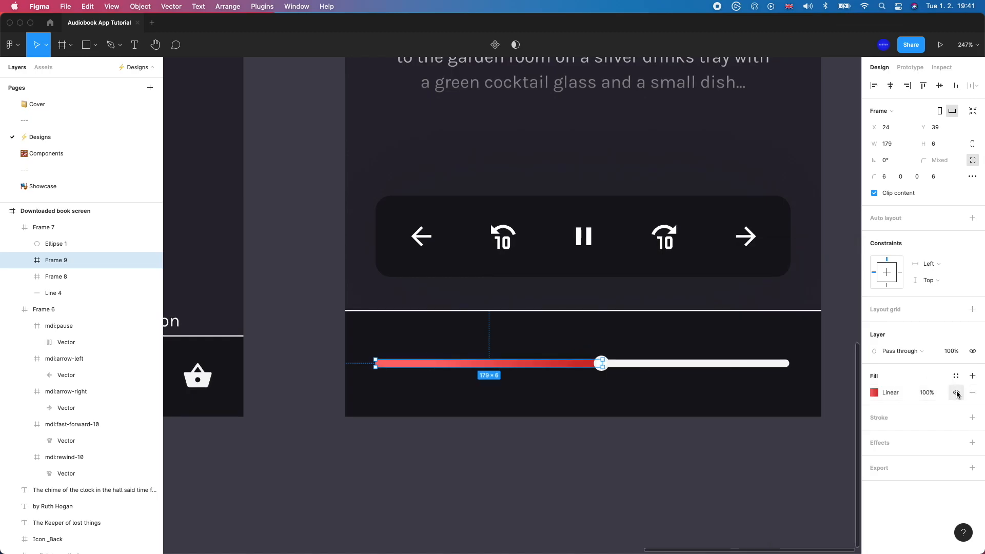
Save the red track's gradient as a new color style named Gradient/Primary.
click(956, 376)
click(962, 394)
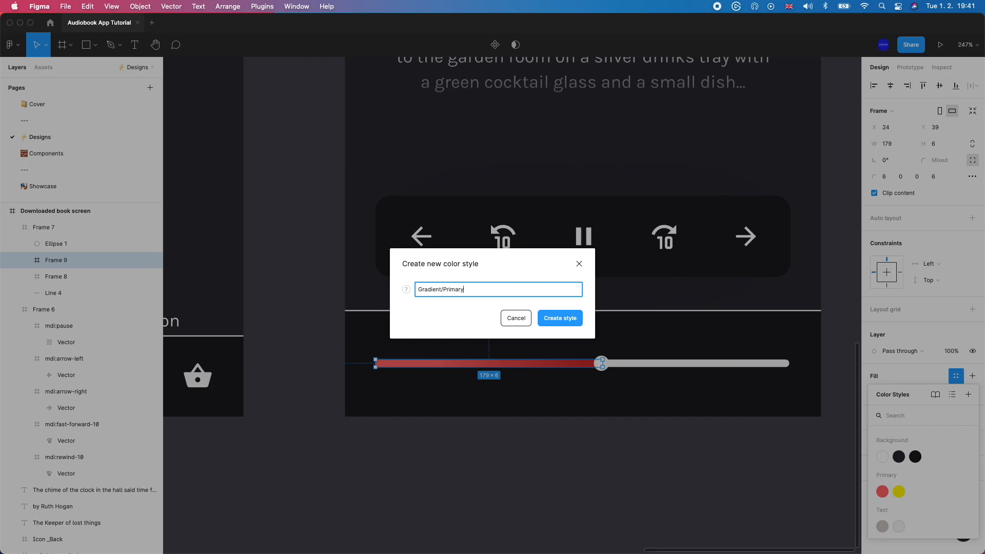
key(Return)
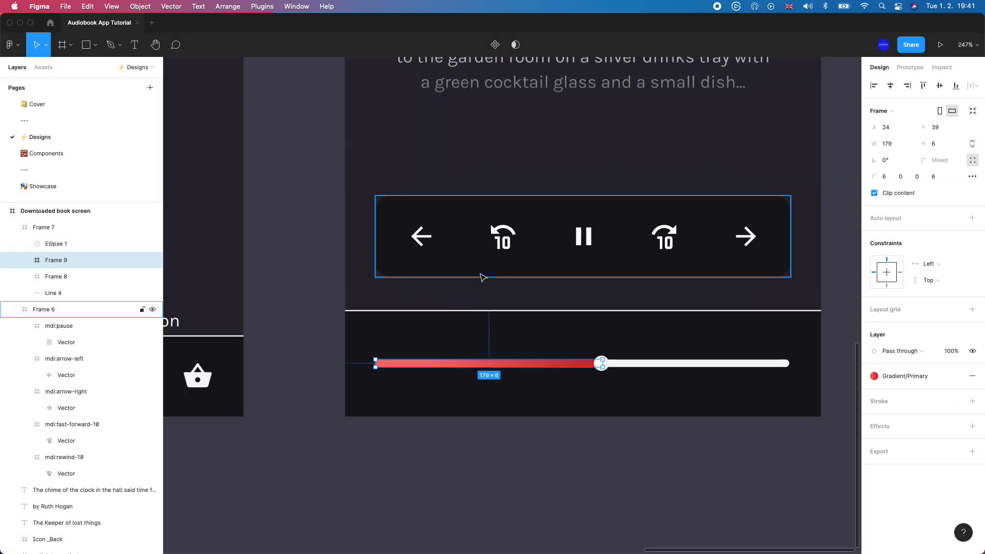
Move the slider circle back along the track to X 161 and shorten the gradient track to 143 px wide.
click(513, 325)
scroll(512, 325, down, 5)
scroll(541, 356, up, 5)
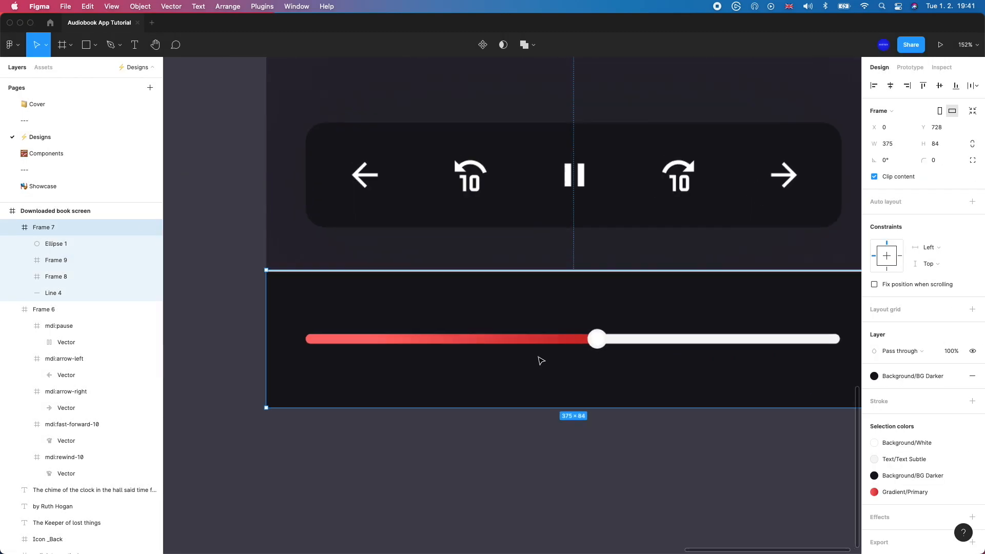
click(610, 336)
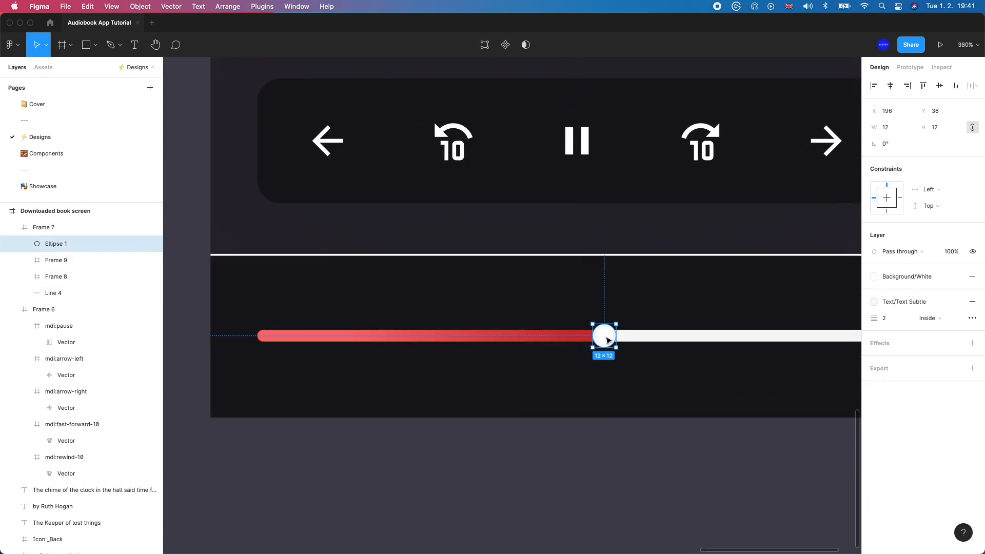
drag(607, 339, 538, 339)
click(595, 337)
drag(608, 336, 536, 335)
scroll(538, 336, down, 5)
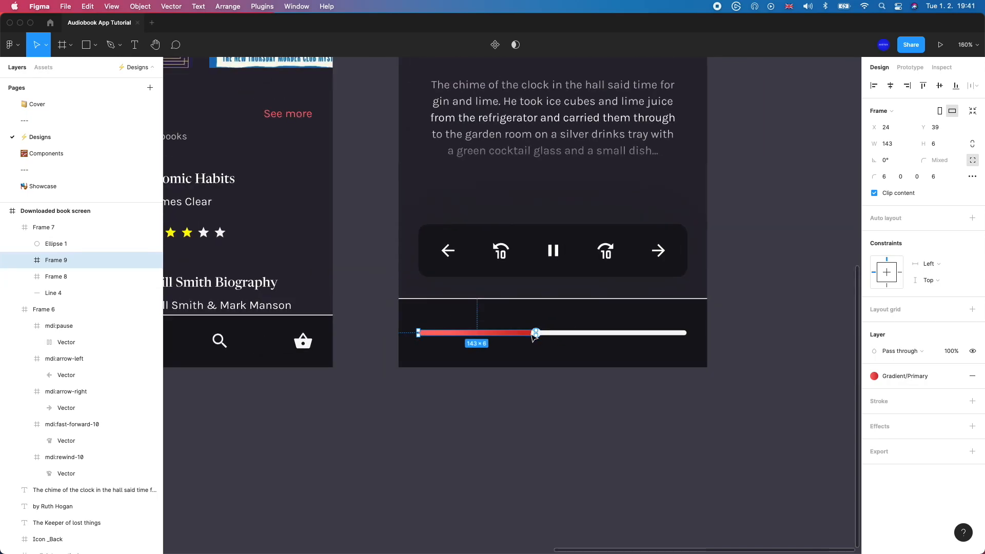
Add a drop shadow effect to the slider circle.
scroll(533, 334, up, 10)
click(565, 336)
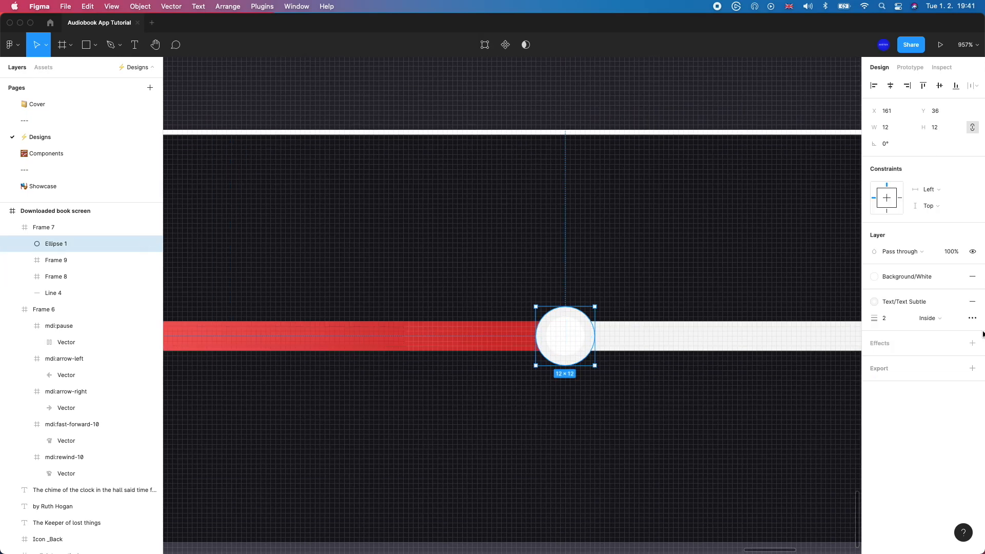
click(972, 343)
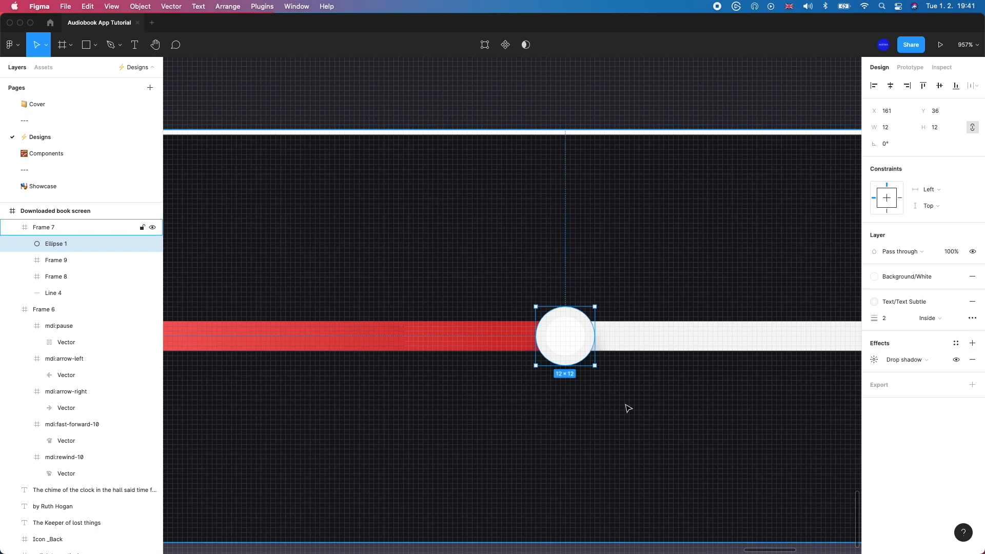
scroll(626, 405, down, 5)
click(636, 497)
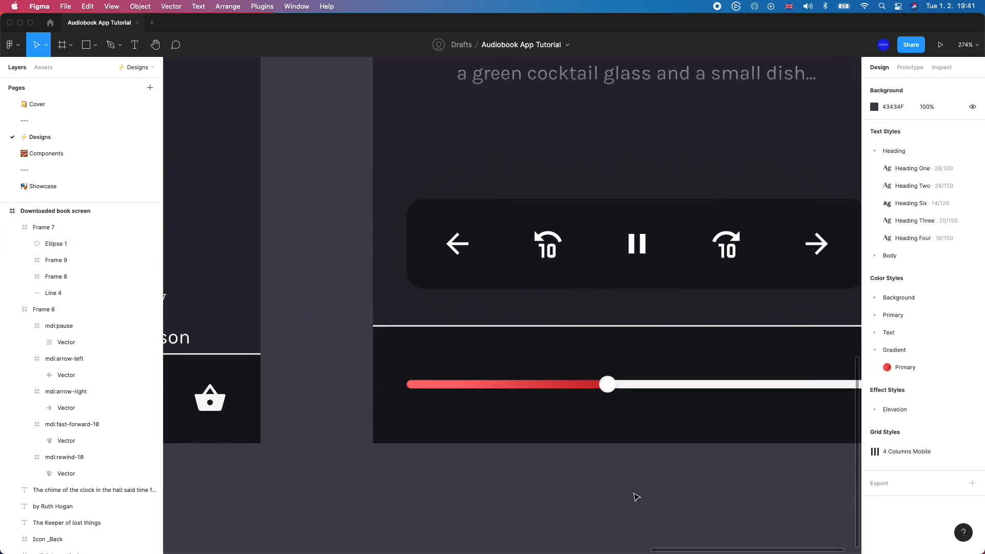
Set the circle's drop shadow to a Y offset of 0 and black at 21% opacity.
scroll(635, 494, up, 3)
click(578, 259)
click(578, 259)
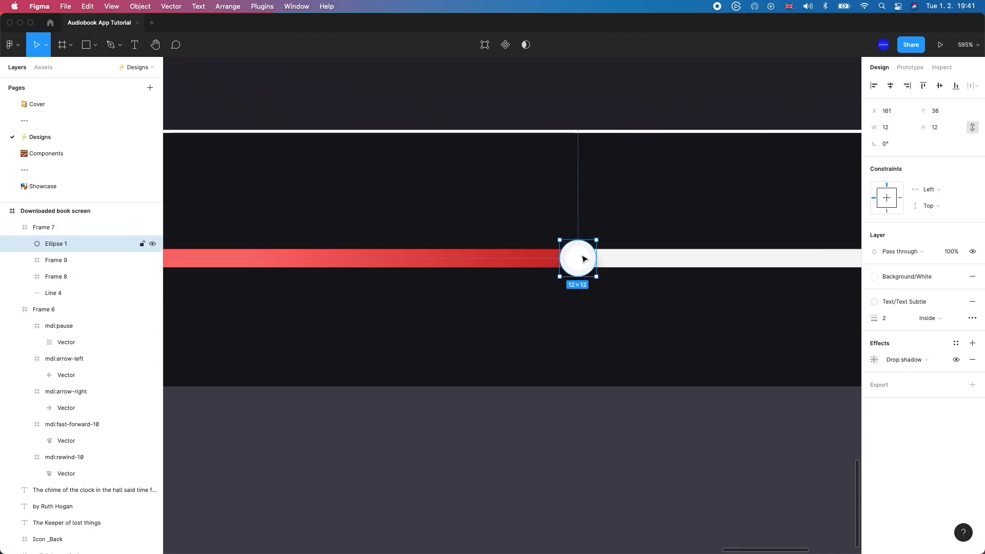
click(874, 360)
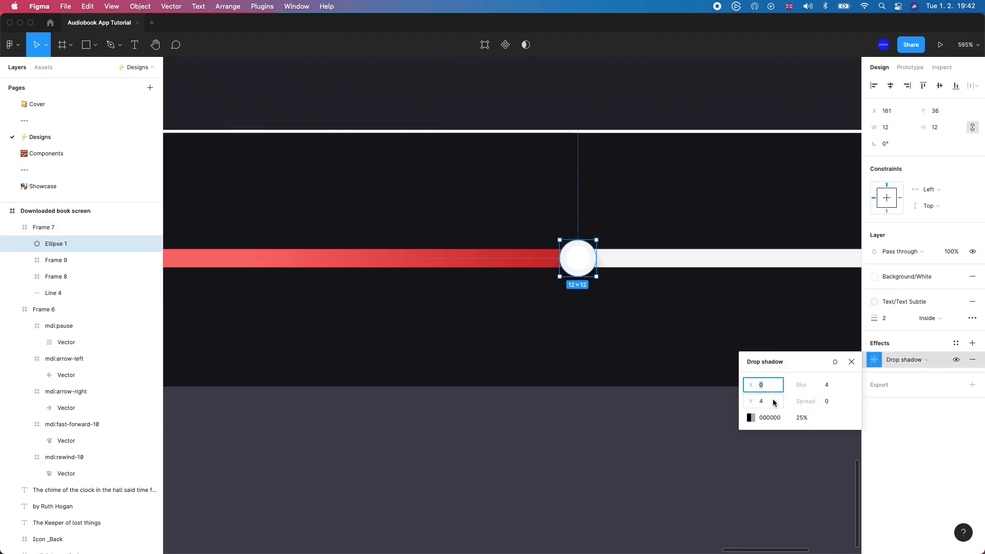
click(751, 419)
drag(666, 446, 698, 445)
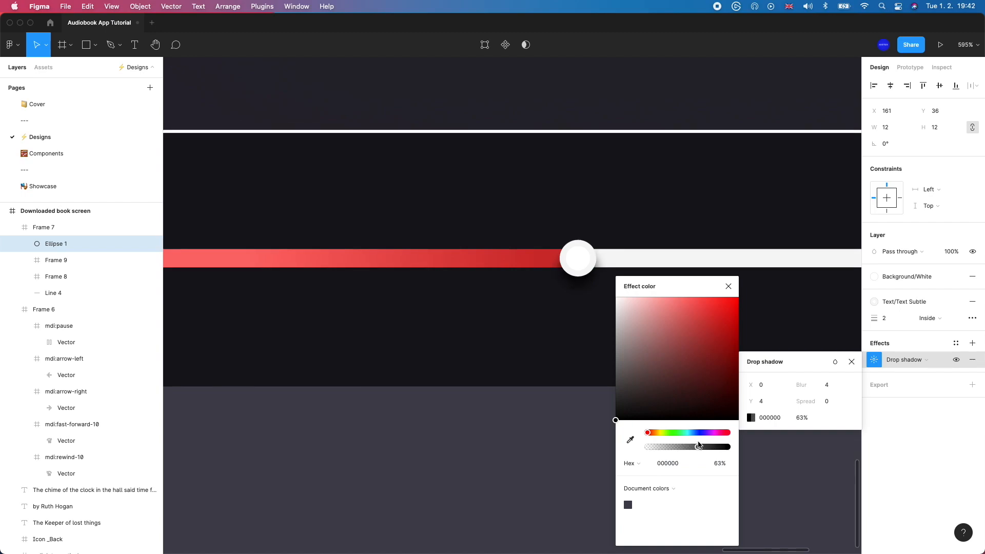
drag(755, 404, 739, 404)
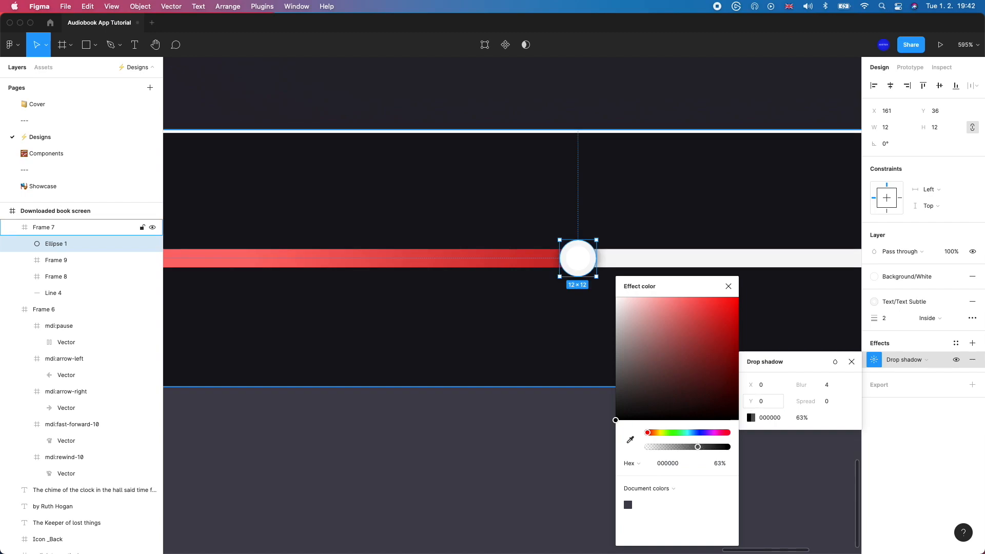
drag(680, 447, 665, 447)
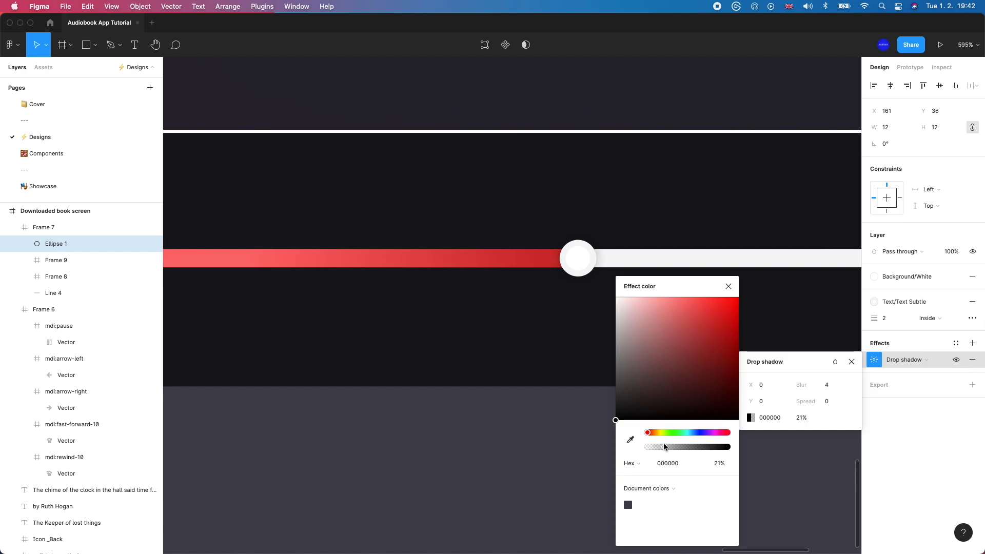
click(728, 286)
click(609, 426)
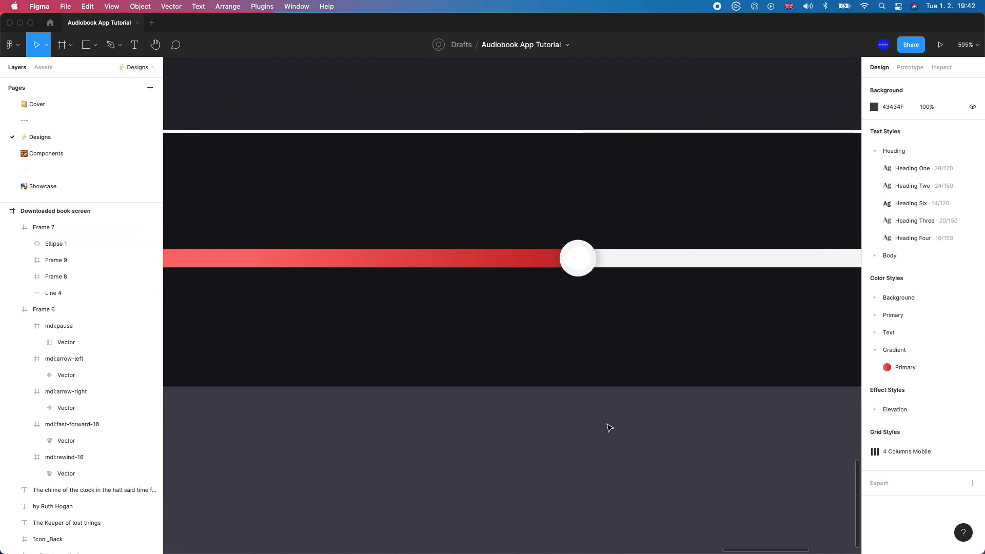
Duplicate the author line under the book title and place the copy in the bottom bar just above the progress slider.
scroll(609, 428, down, 5)
scroll(609, 428, down, 2)
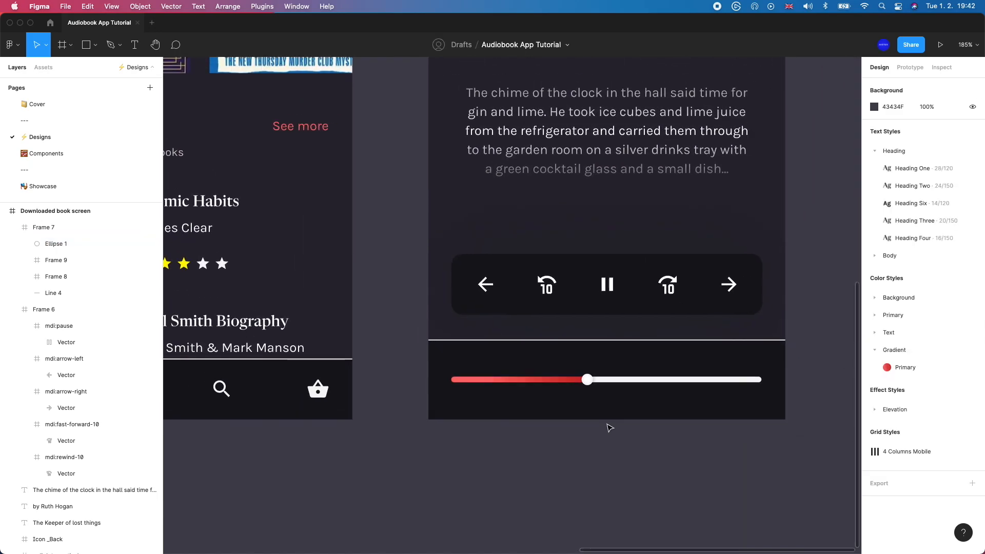
scroll(606, 297, up, 3)
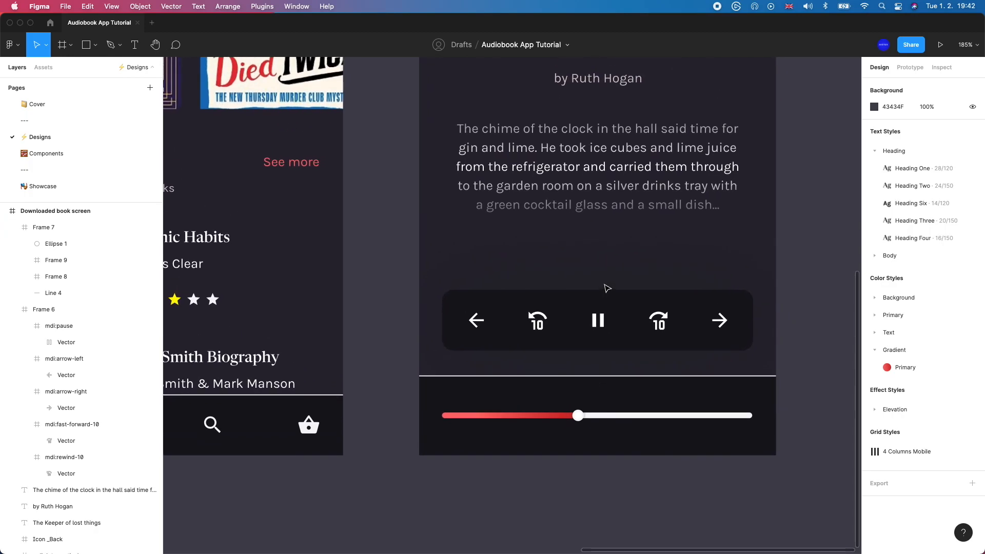
click(602, 118)
key(super+d)
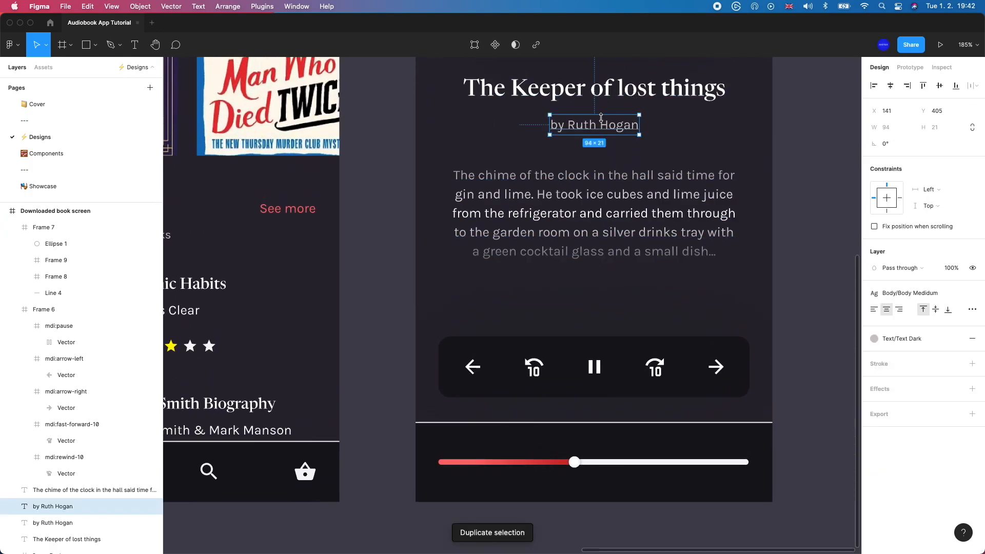
drag(603, 116, 575, 446)
Change the copied text to "Chapter 05/12" and apply the Body Small text style to it.
double_click(573, 444)
key(super+a)
text(Chapter 05/)
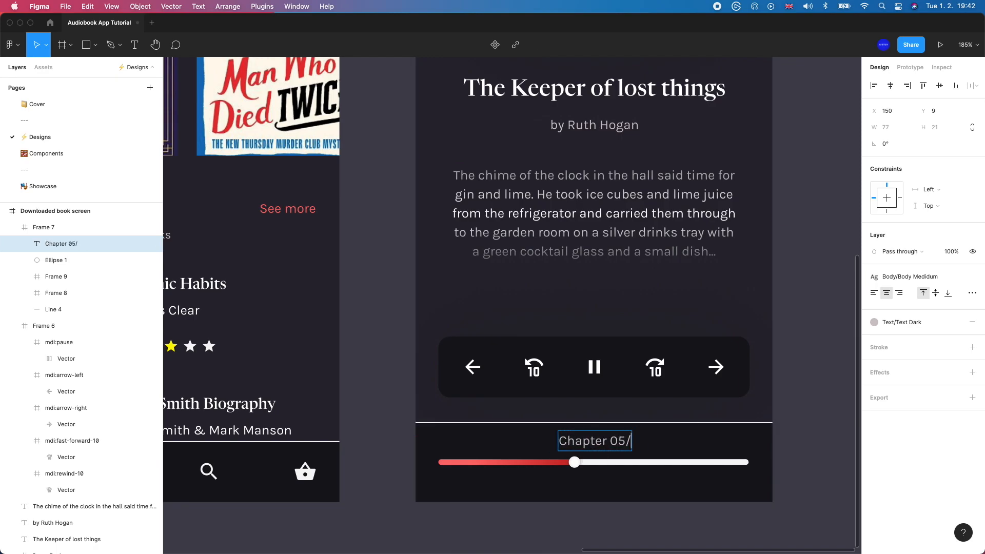
text(12)
key(Escape)
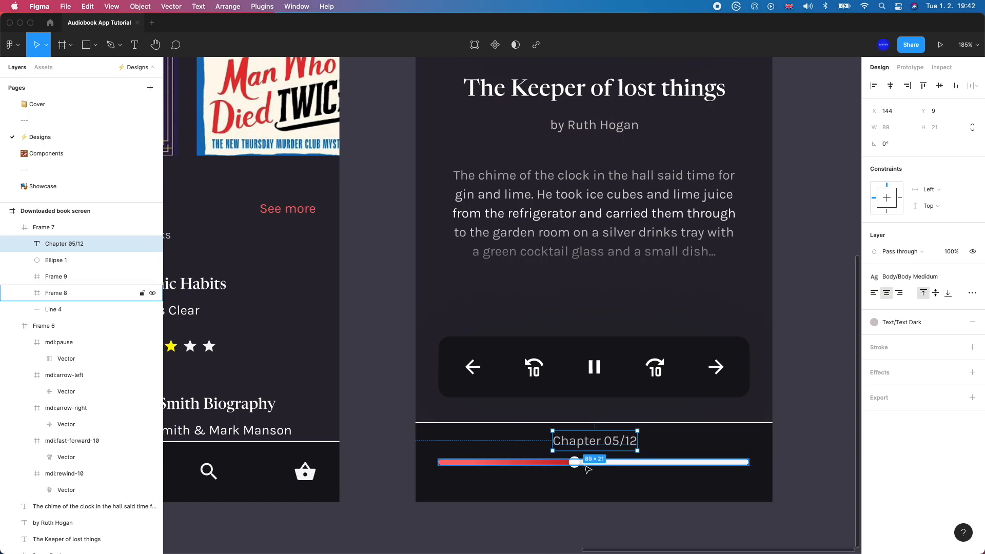
click(903, 277)
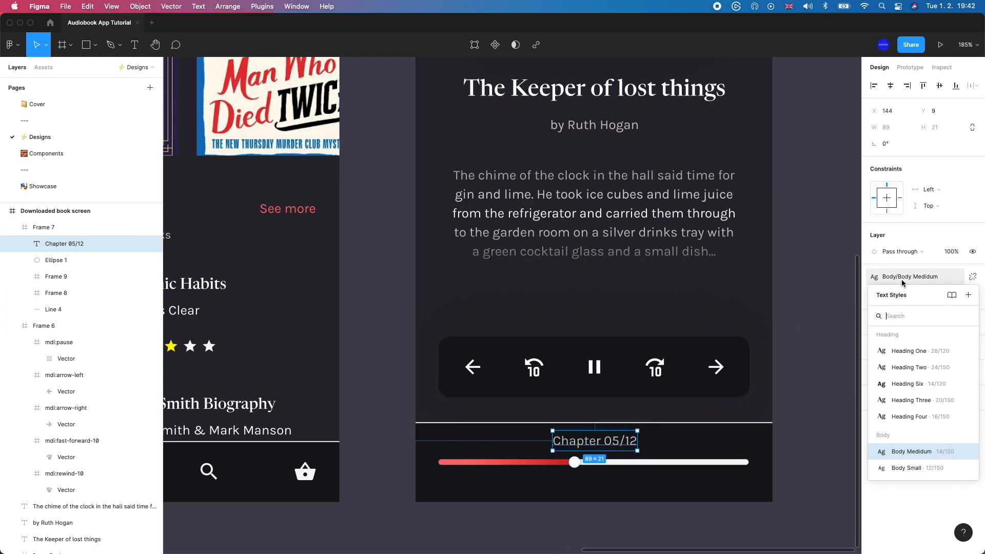
click(899, 465)
Wrap the slider circle and both track bars in one frame and name it Progress Indicator.
click(574, 461)
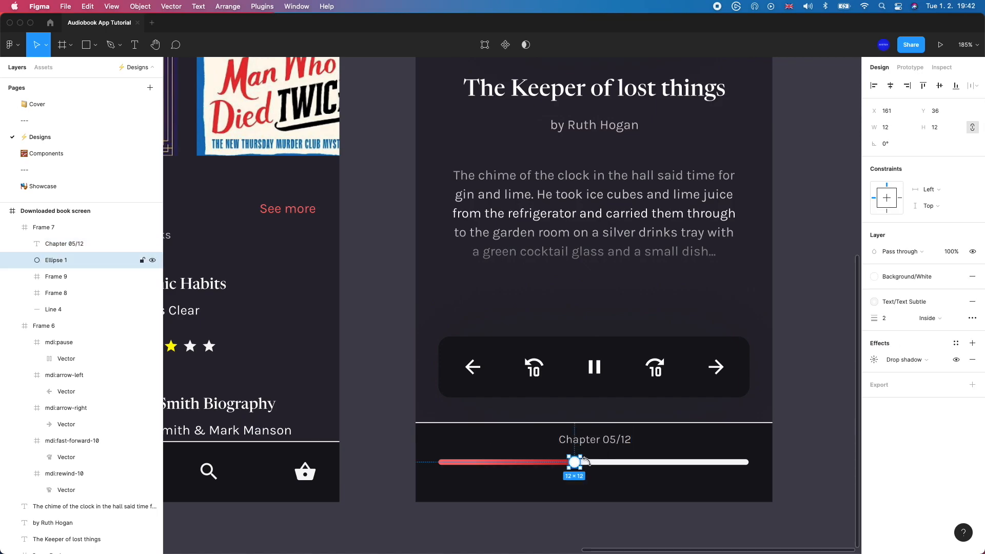
shift+click(609, 465)
shift+click(519, 466)
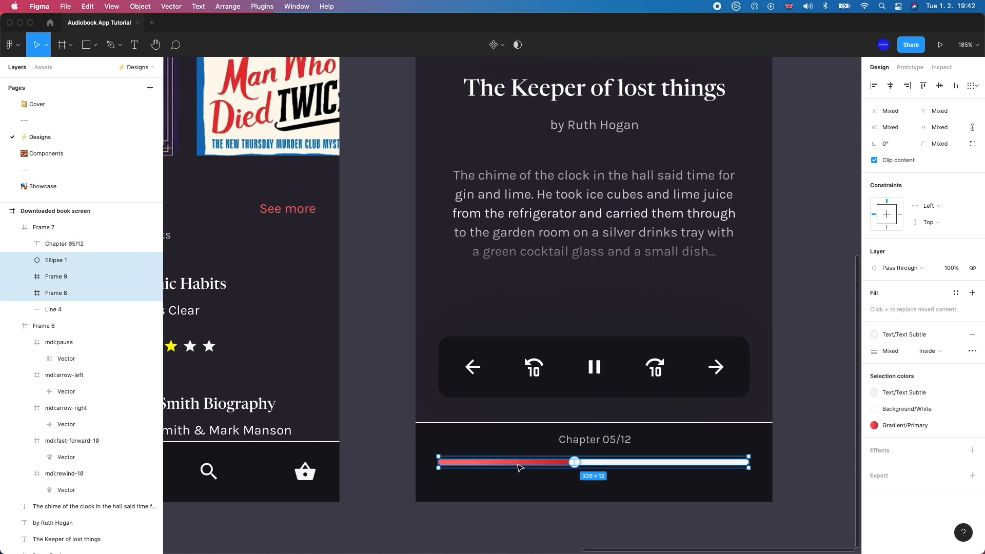
key(super+alt+g)
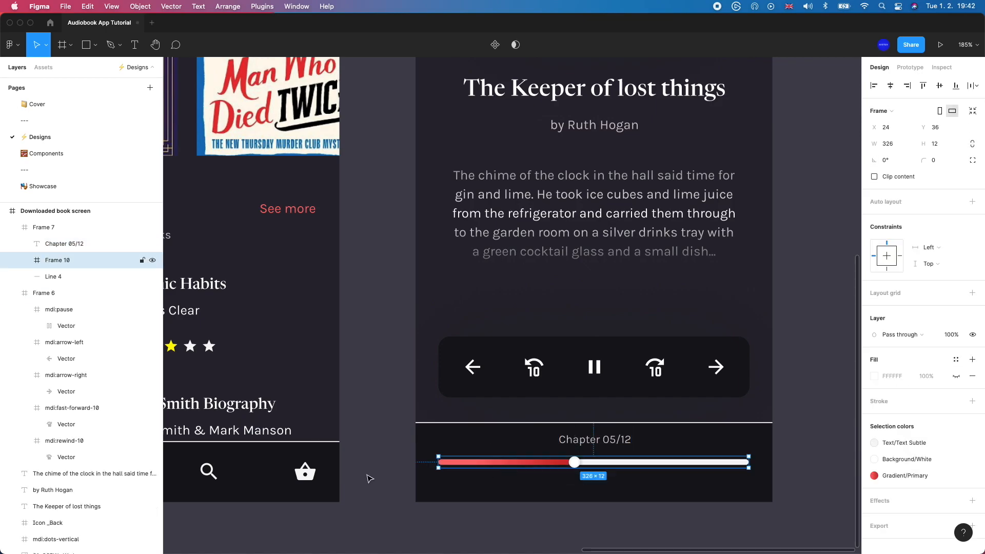
double_click(52, 261)
text(P)
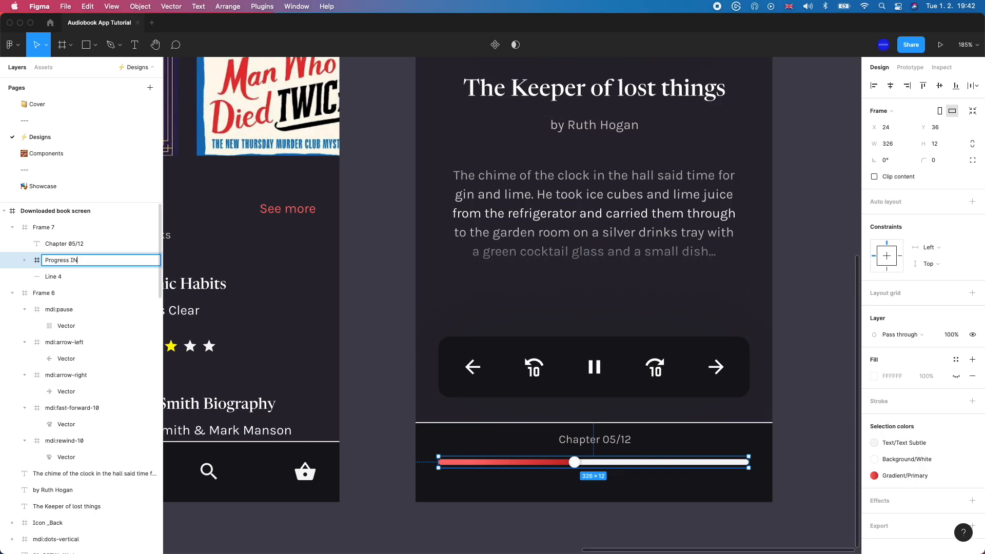
text(rogress Indicator)
key(Return)
Rename the bottom bar's frame as Bottom Player and its line layer as Divider.
click(44, 233)
double_click(44, 232)
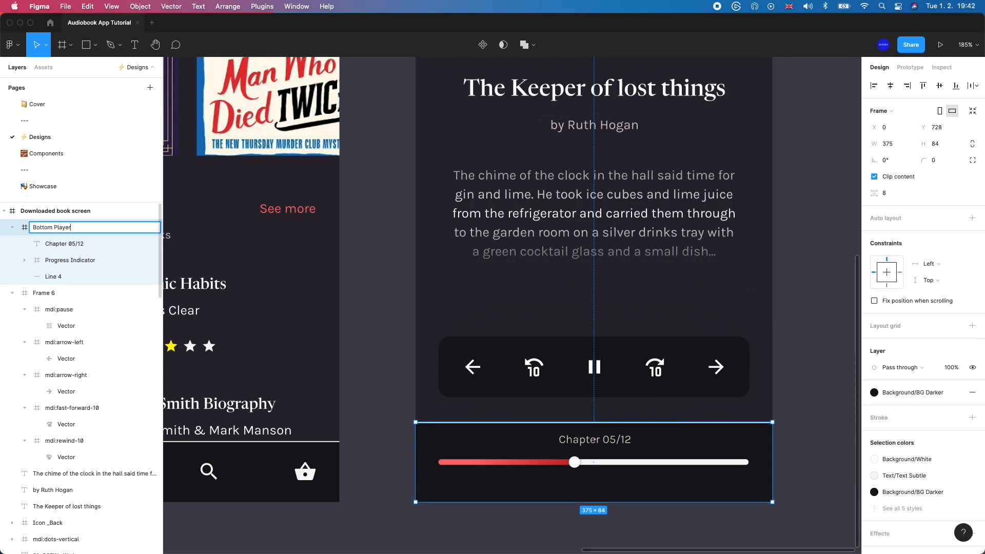
text(Bottom Player)
key(Return)
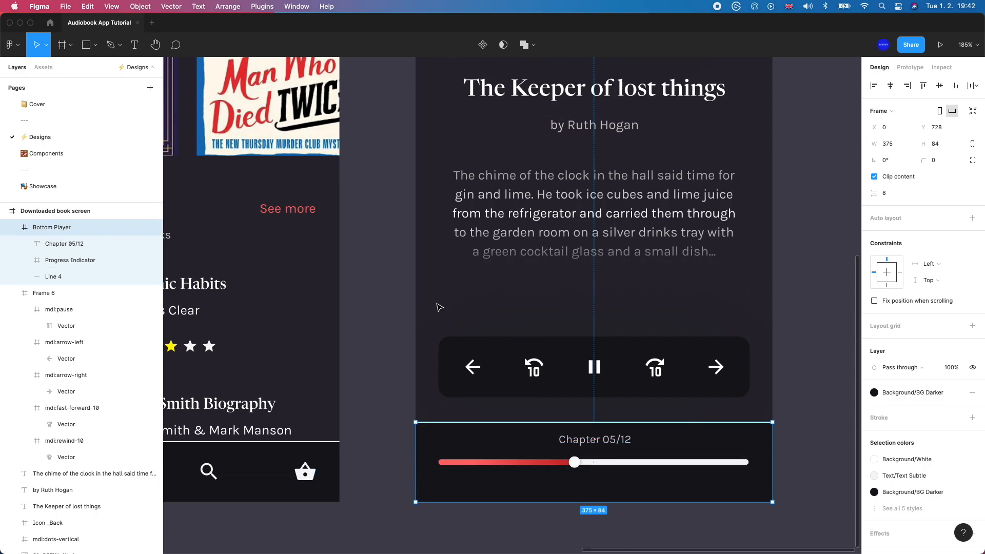
click(53, 277)
double_click(53, 277)
text(Divider)
key(Return)
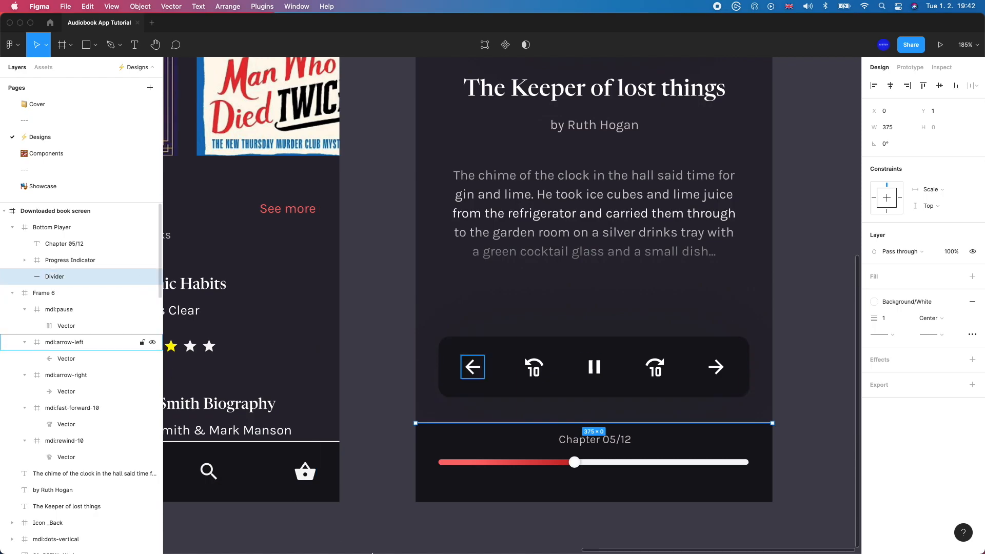
Move the progress indicator down about 12 px in the bottom bar and the chapter label down to Y 18.
click(568, 523)
scroll(569, 524, up, 2)
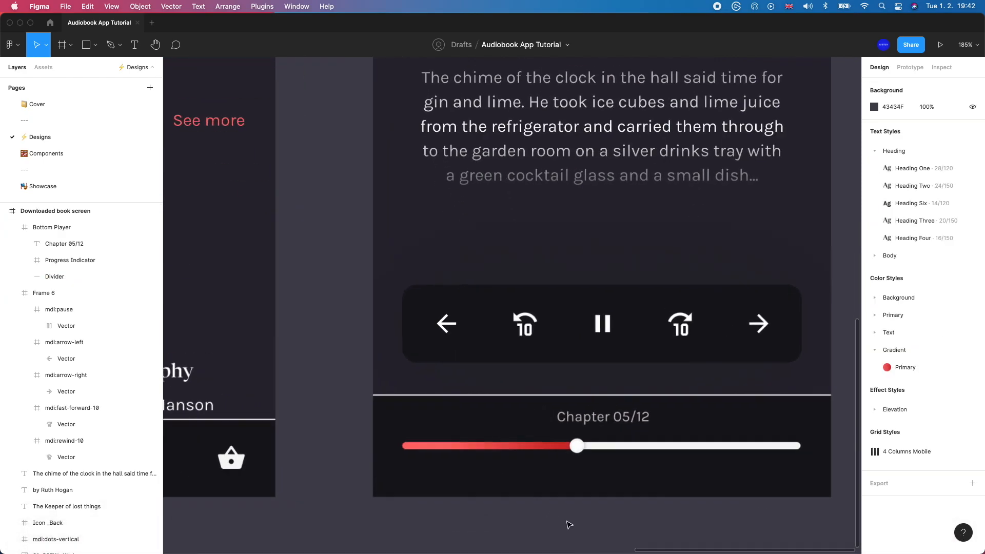
double_click(595, 447)
key(alt)
key(shift+Down)
key(Down)
key(Down)
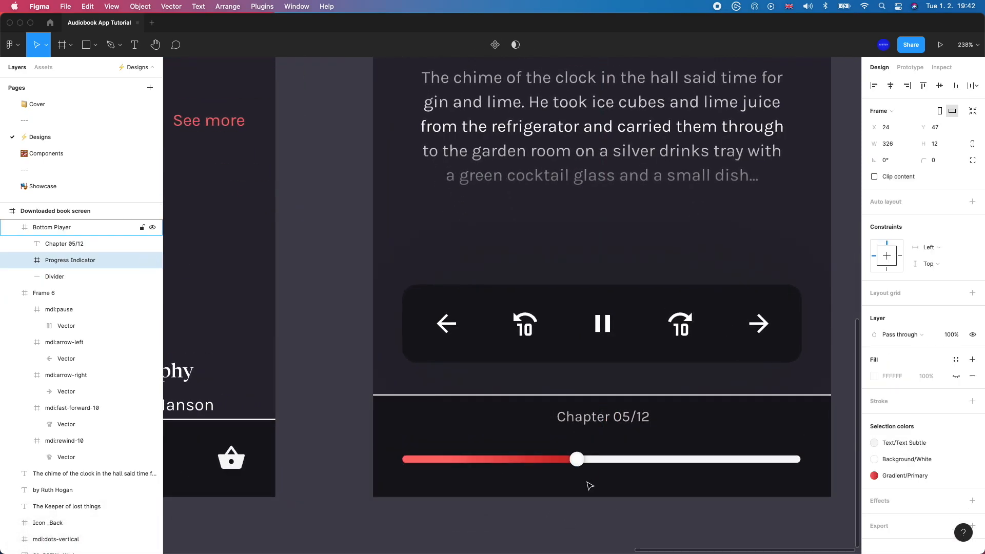
mouse_move(598, 426)
mouse_down()
mouse_move(587, 425)
mouse_move(601, 434)
mouse_up()
key(alt)
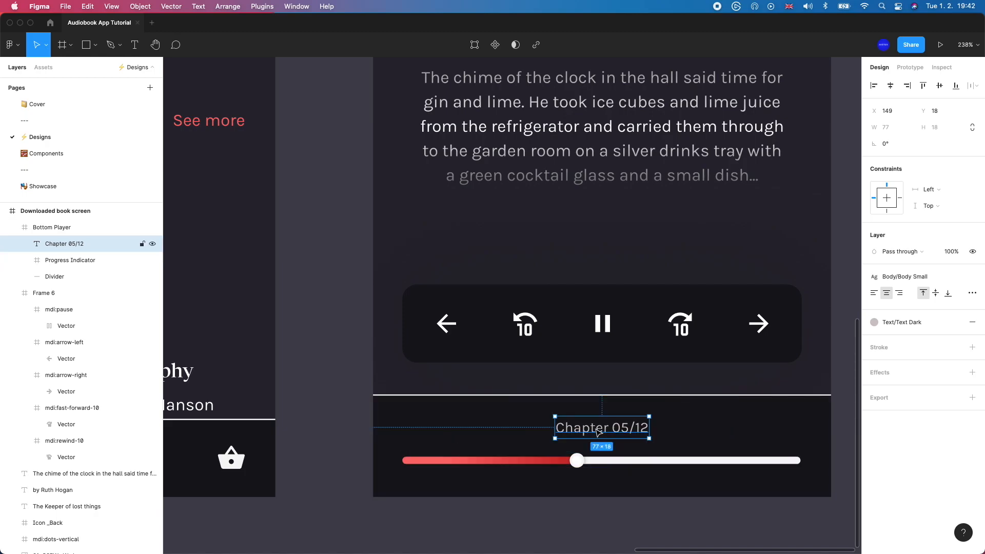
Copy the chapter label toward the slider's left end and change the copy's text to "12:35".
drag(598, 432, 442, 434)
double_click(440, 431)
text(12)
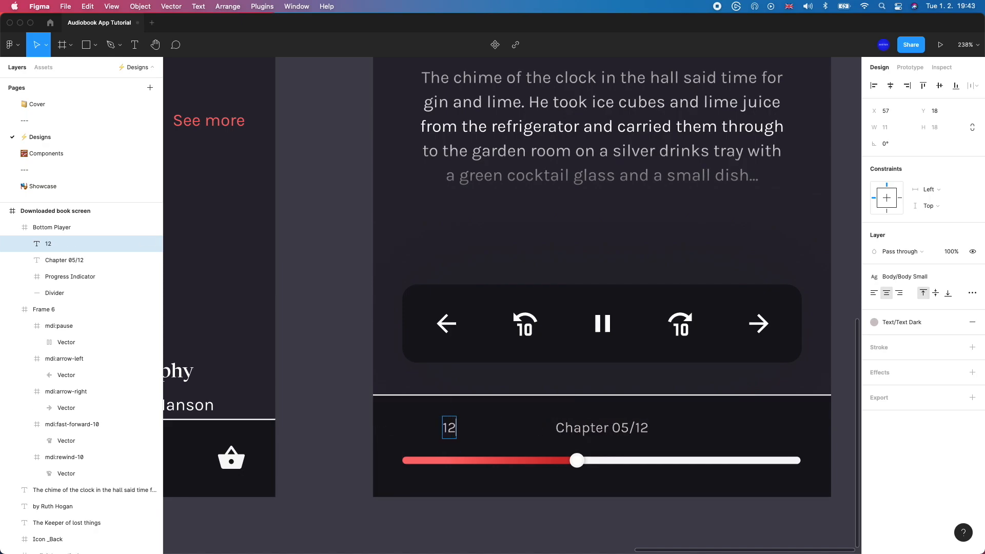
text(:35)
key(Escape)
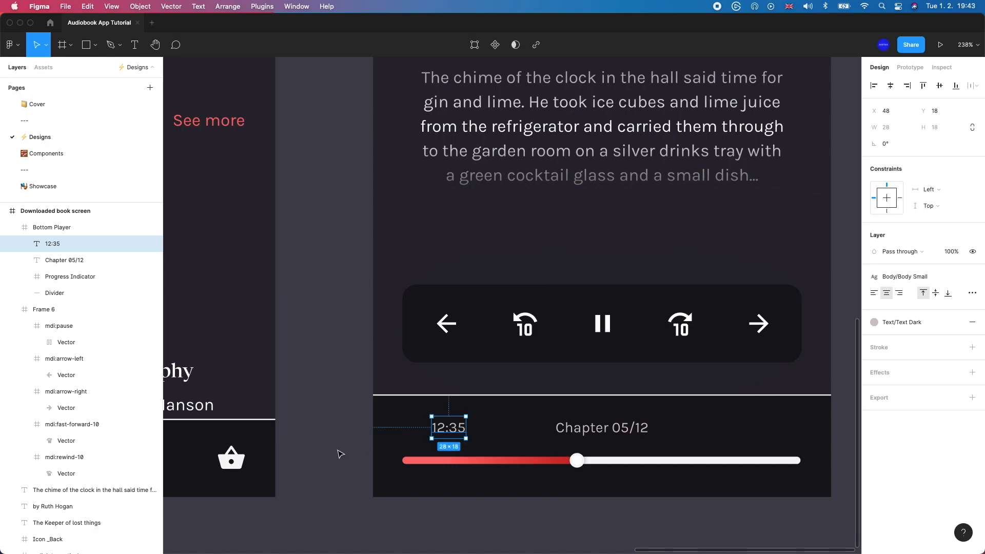
Align the 12:35 label with the slider's left end and add a copy reading "03:31:04" aligned with its right end.
drag(459, 432, 789, 385)
key(super+d)
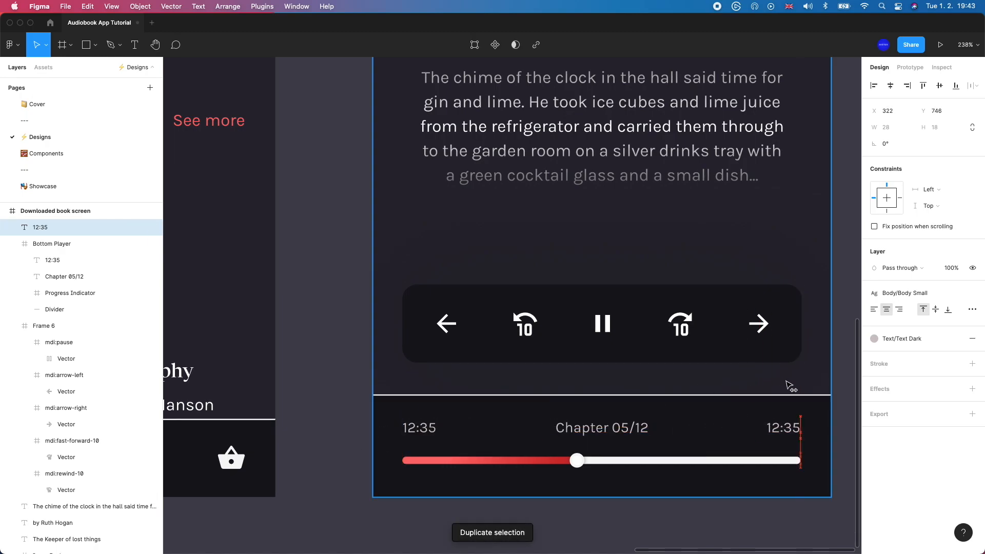
double_click(783, 431)
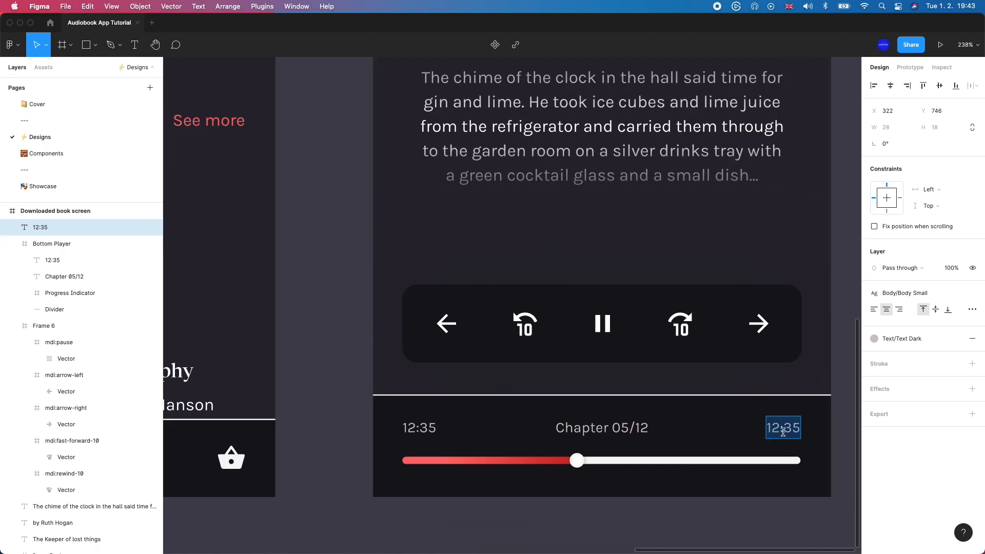
text(03:)
key(BackSpace)
key(BackSpace)
key(BackSpace)
text(04:)
key(BackSpace)
key(BackSpace)
text(3:31:04)
key(Escape)
drag(773, 431, 767, 431)
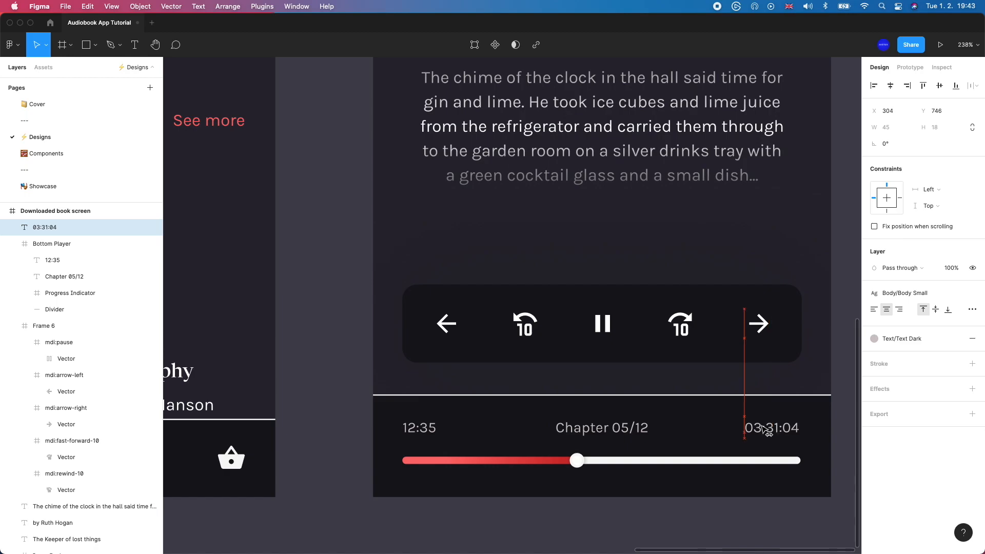
Apply the Text/Text Subtle color style to the chapter label and both time labels together.
click(639, 430)
click(427, 430)
shift+click(602, 427)
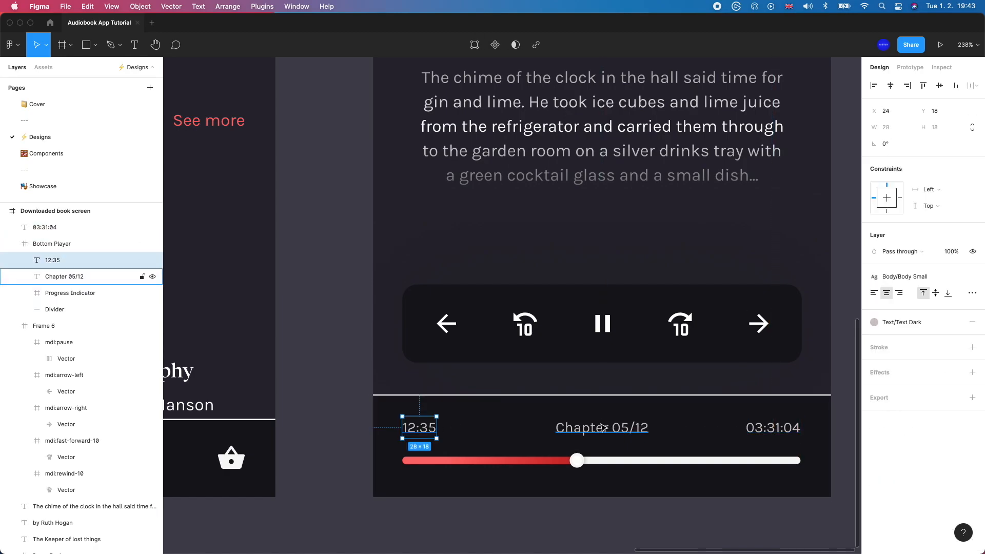
shift+click(773, 428)
scroll(824, 421, down, 2)
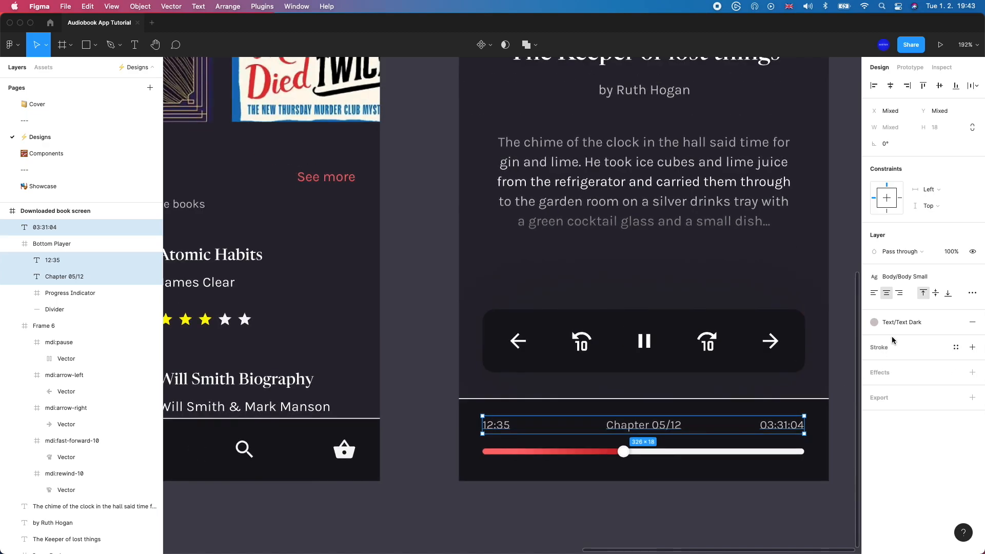
click(898, 322)
click(900, 478)
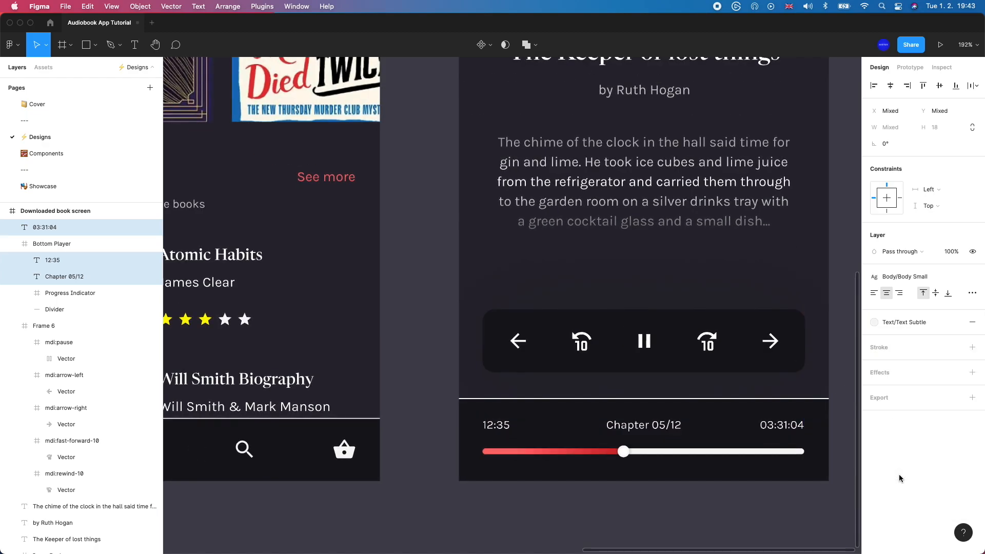
click(613, 497)
Apply the Background/White color style to the Chapter 05/12 label.
double_click(662, 425)
key(alt)
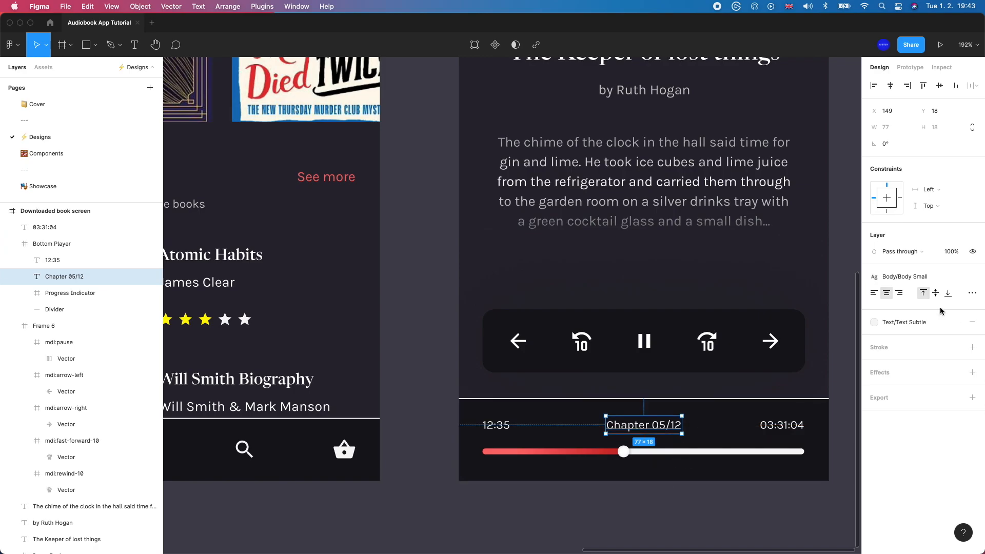
click(903, 322)
click(881, 402)
click(736, 521)
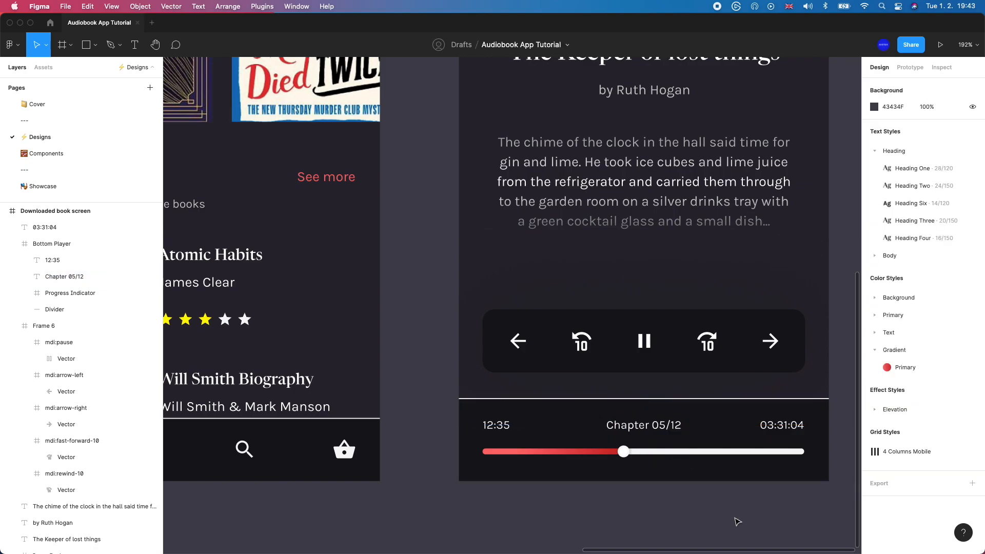
Measure the distances of the chapter label and the 03:31:04 label from the edges of the bottom bar.
click(637, 429)
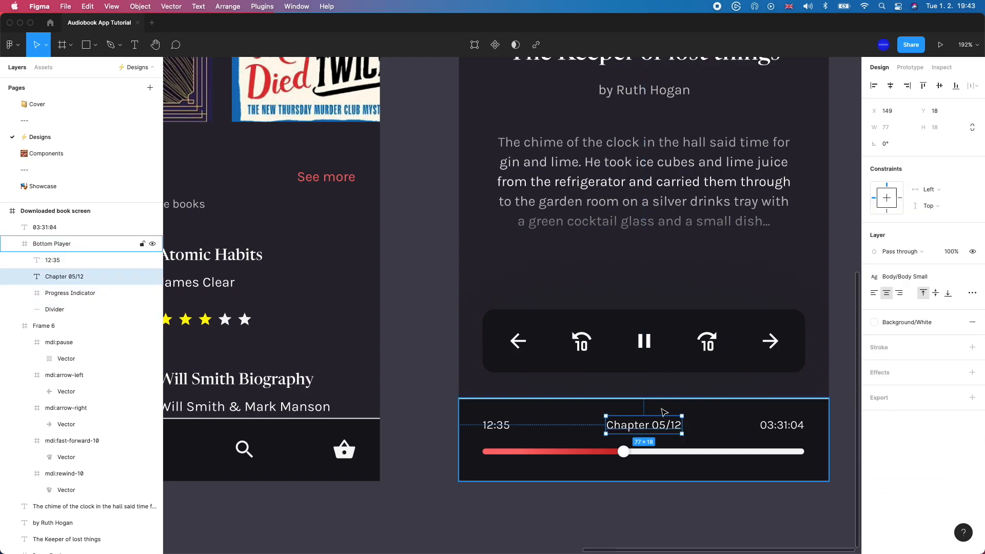
key(alt)
click(675, 411)
scroll(673, 408, up, 10)
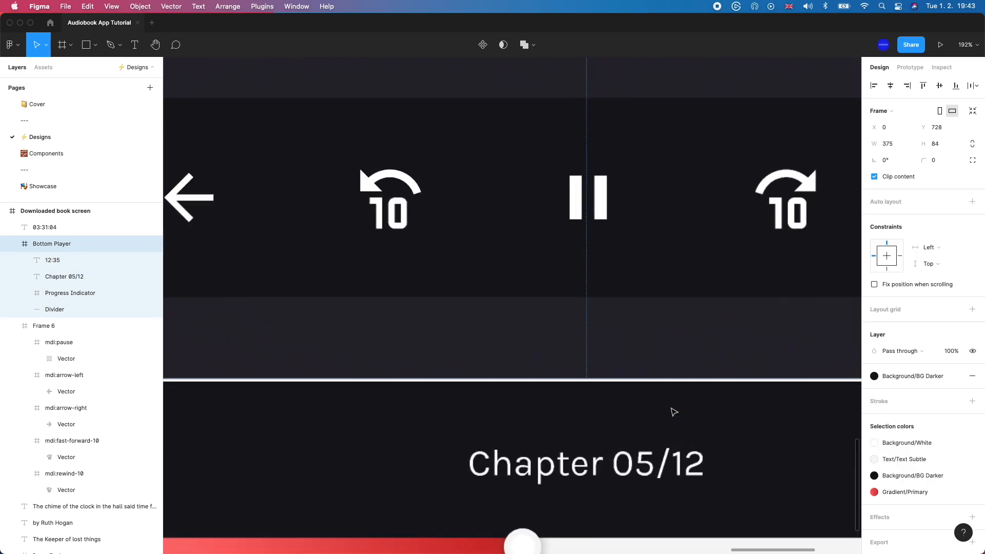
drag(665, 313, 663, 333)
scroll(661, 333, down, 10)
click(662, 365)
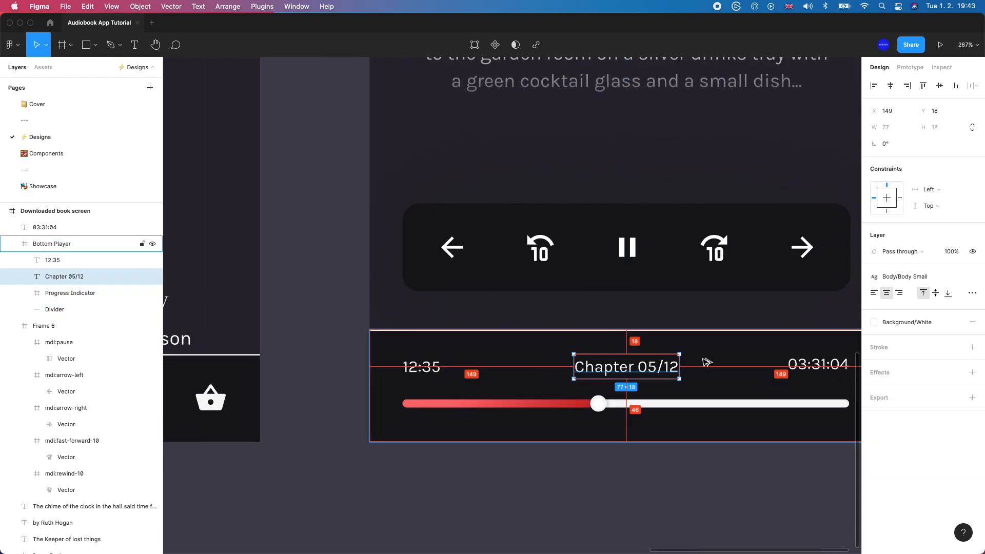
click(687, 341)
click(642, 373)
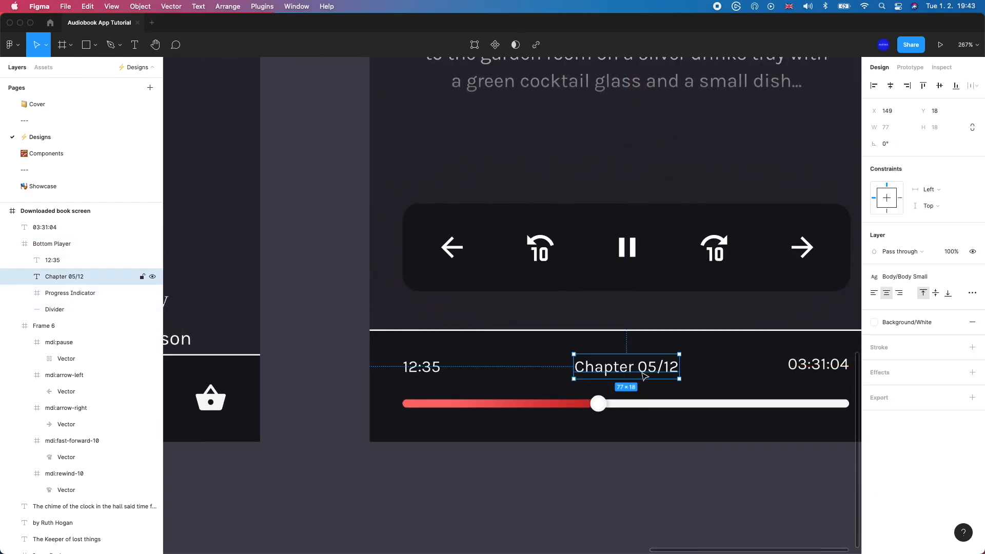
key(alt)
click(808, 364)
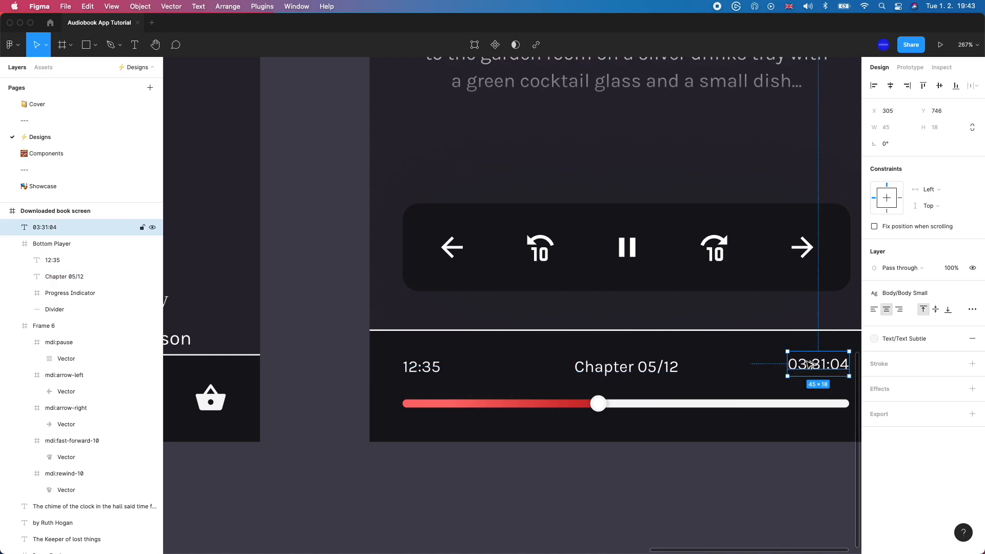
scroll(783, 351, up, 5)
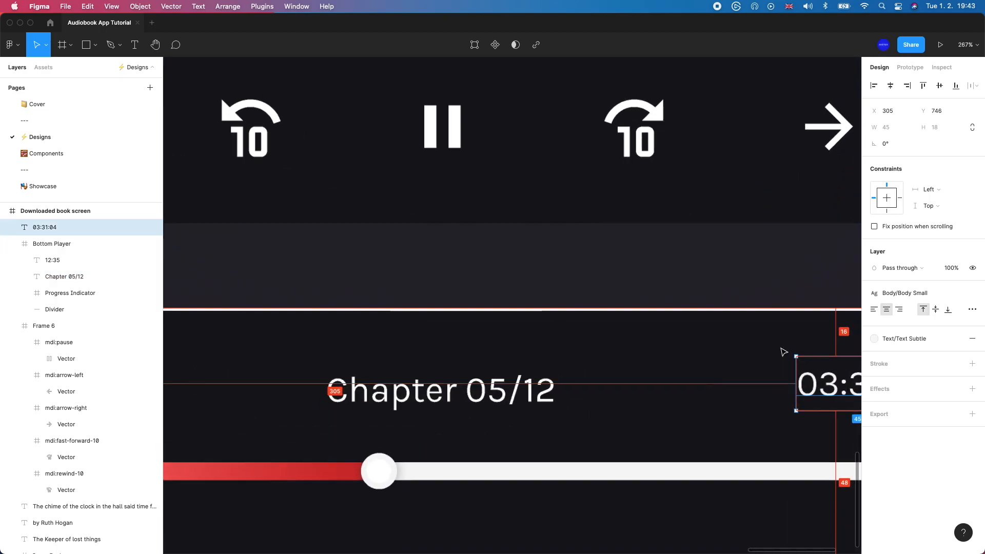
scroll(782, 351, down, 5)
Try moving the chapter label down to Y 20 and move it back to Y 18.
double_click(629, 373)
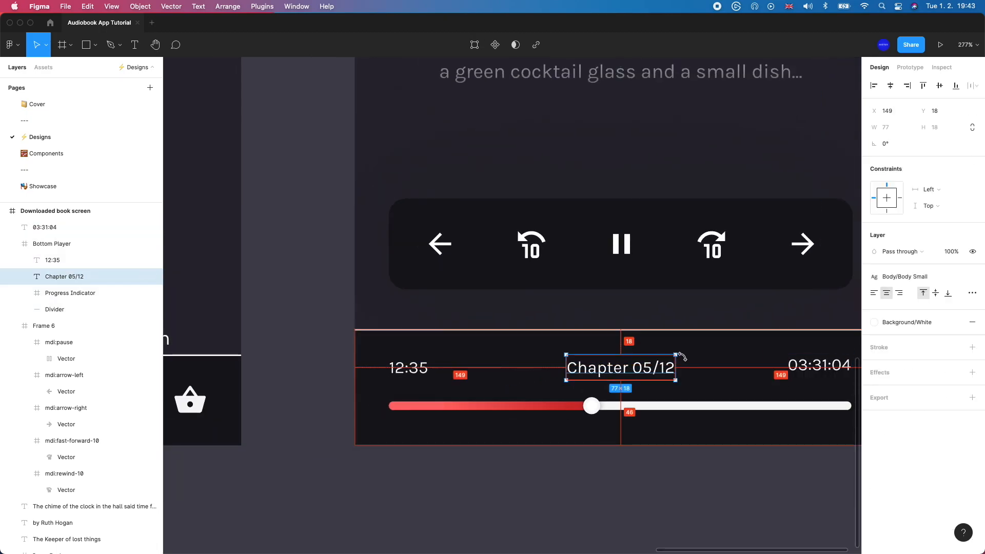
key(Down)
key(Down)
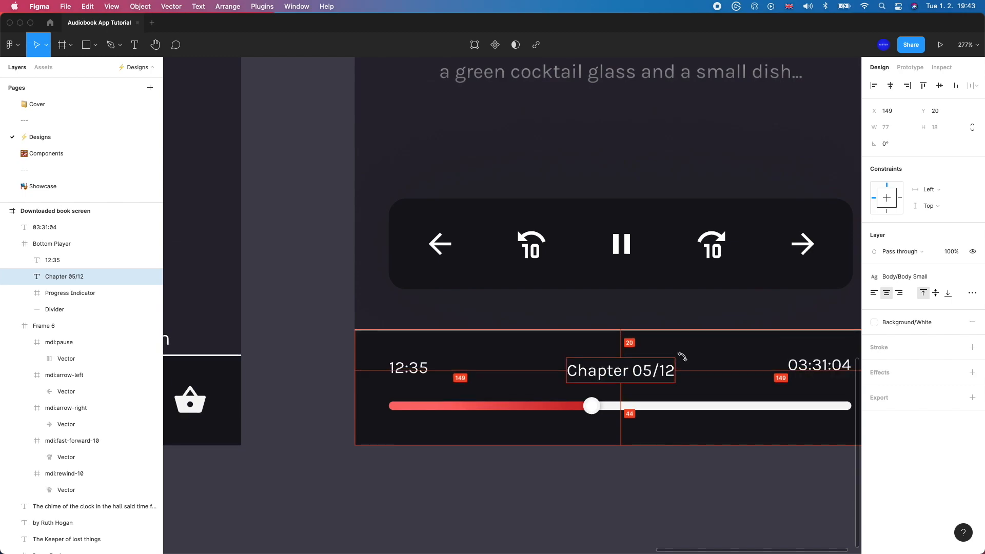
key(Up)
key(Up)
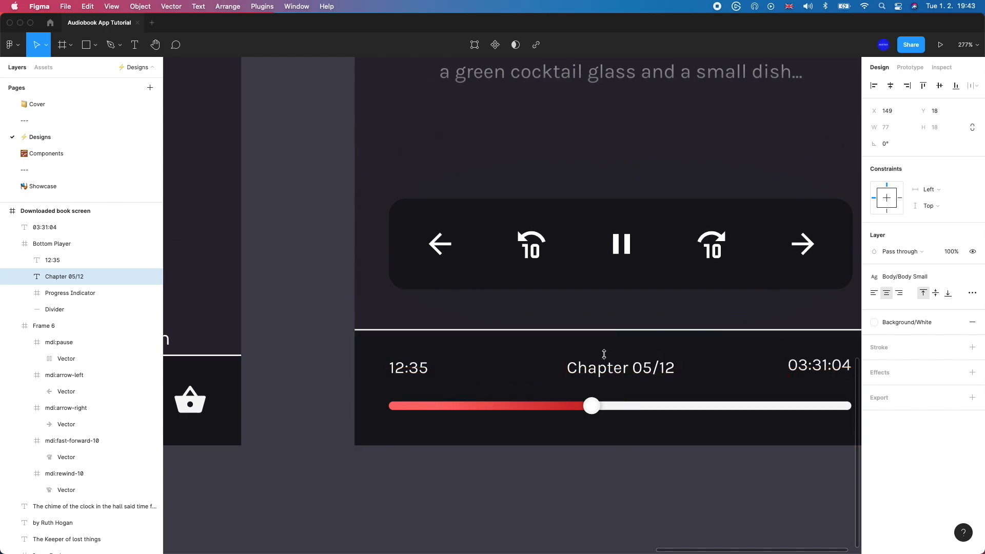
Reduce the Bottom Player frame's height to 80 by lowering its upper edge to Y 732.
click(412, 370)
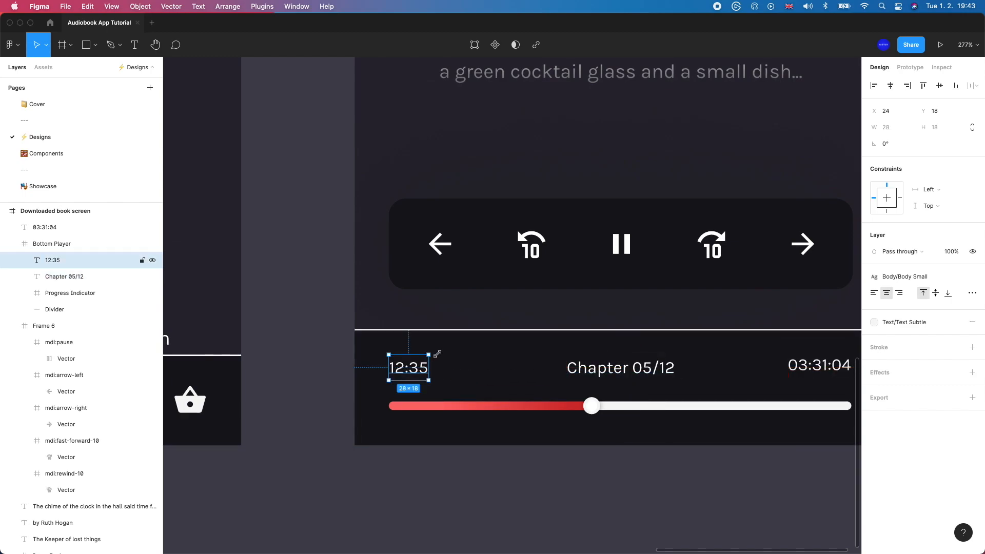
click(472, 343)
scroll(473, 343, up, 10)
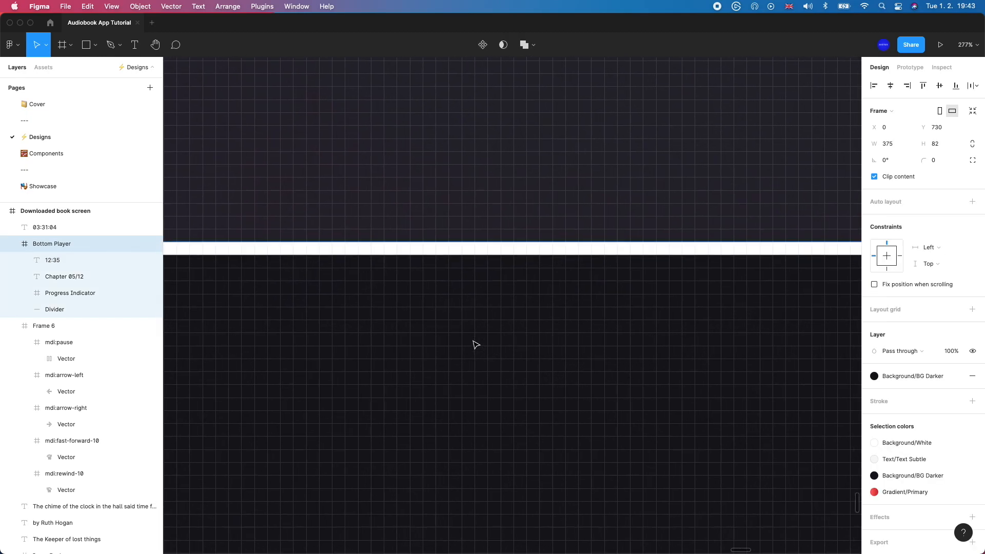
drag(497, 242, 495, 267)
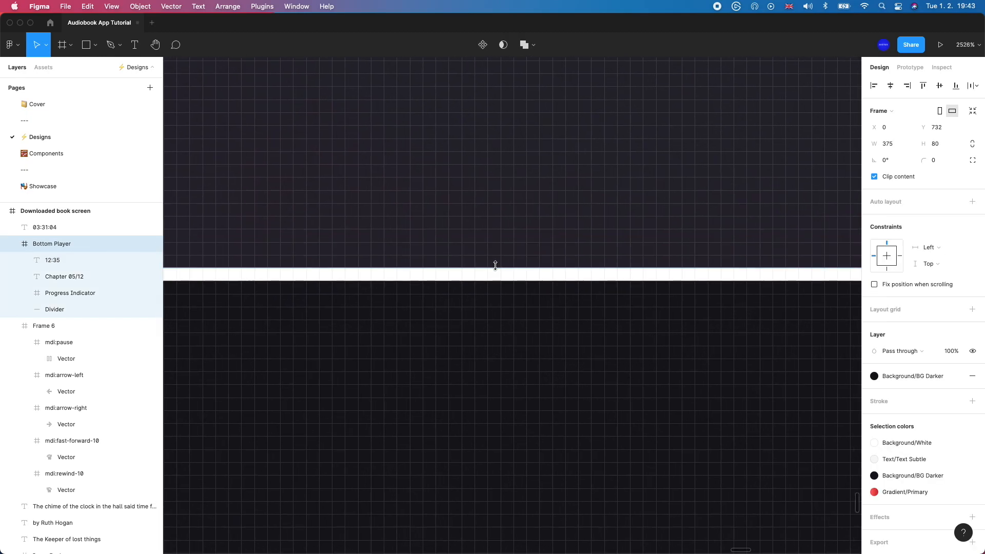
scroll(495, 266, down, 10)
Move the 03:31:04 time label down to Y 748.
click(702, 286)
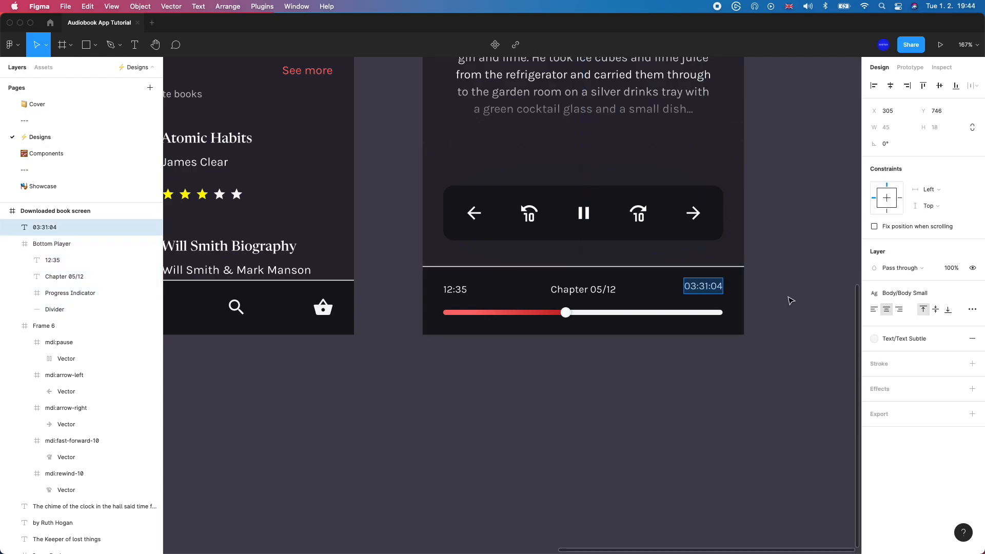
key(alt)
key(Down)
key(Down)
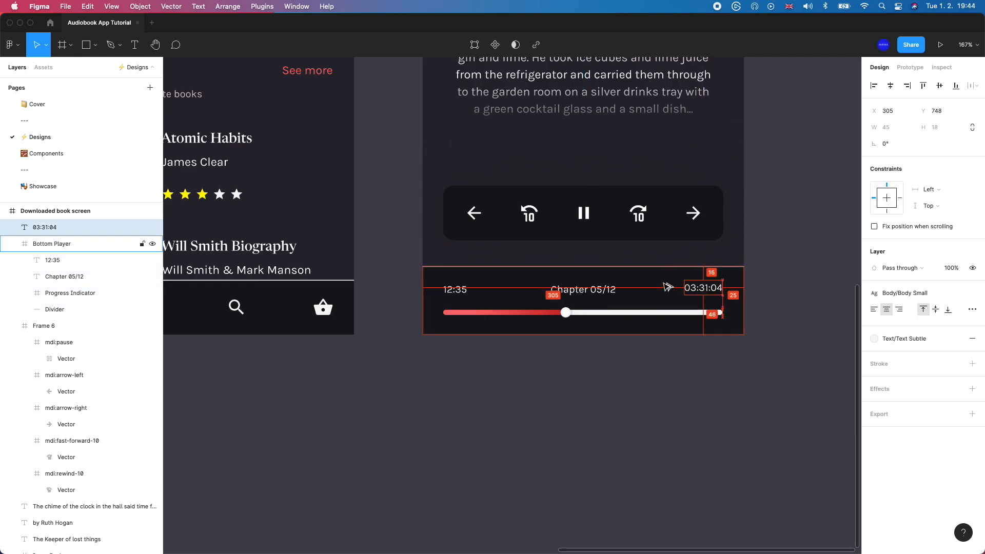
Align the 03:31:04 and Chapter 05/12 labels by their vertical centers and nudge both to 18 px below the bar's upper edge.
shift+click(580, 290)
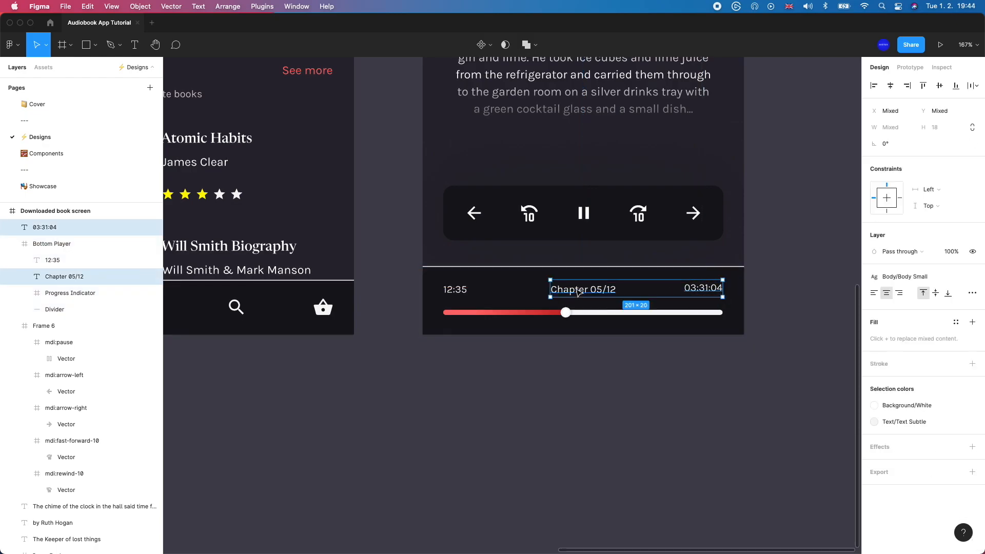
click(939, 86)
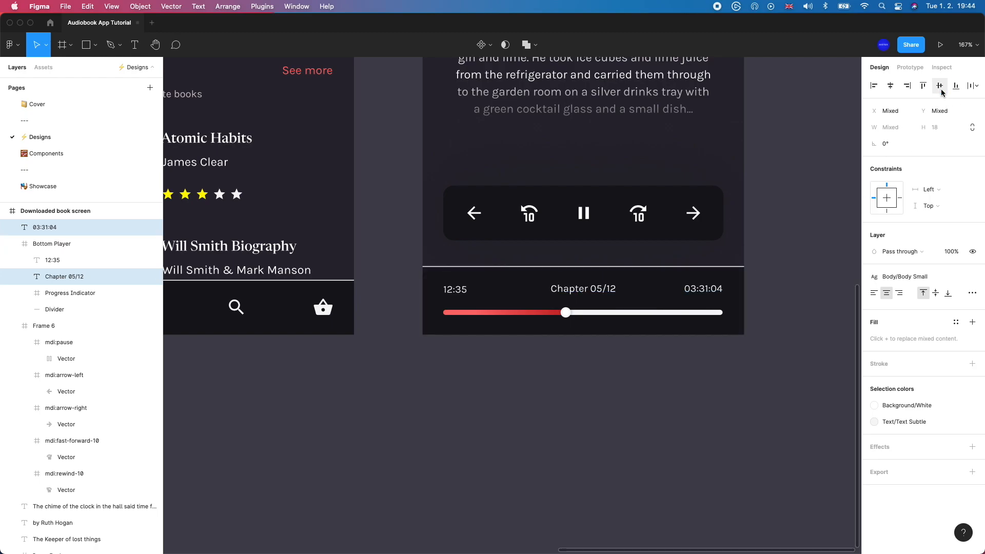
key(alt)
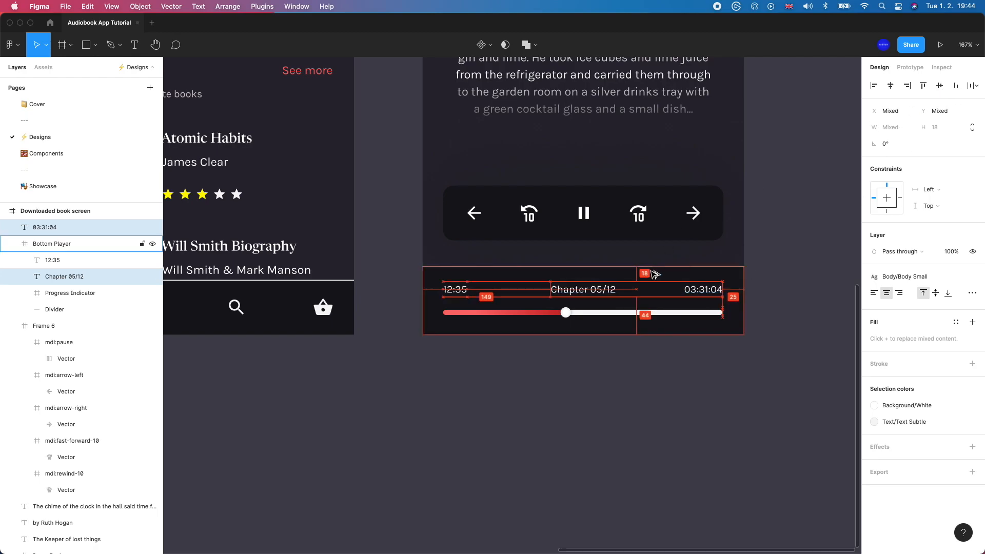
key(Up)
key(Down)
key(Down)
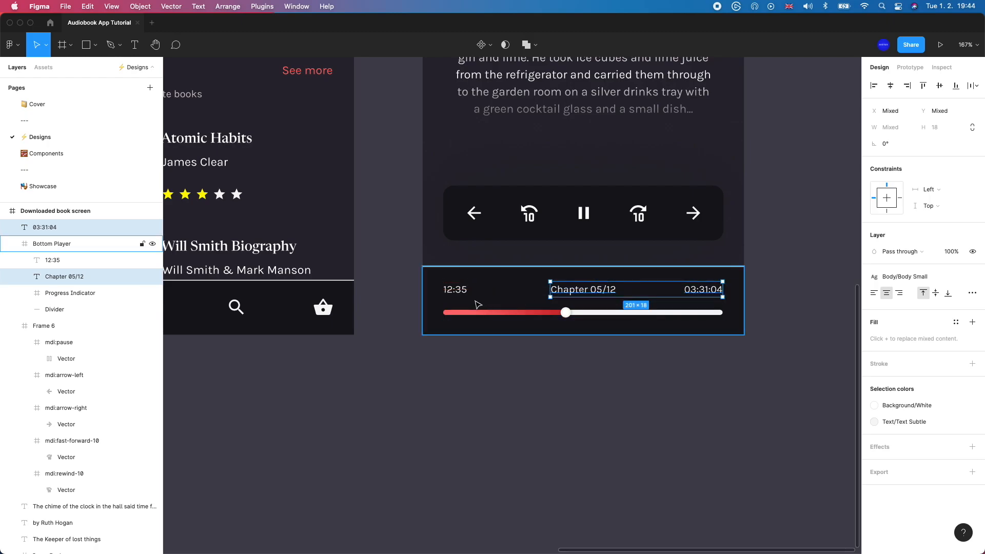
Select the chapter label and both time labels together and measure their distance from the bottom bar's edges.
click(454, 289)
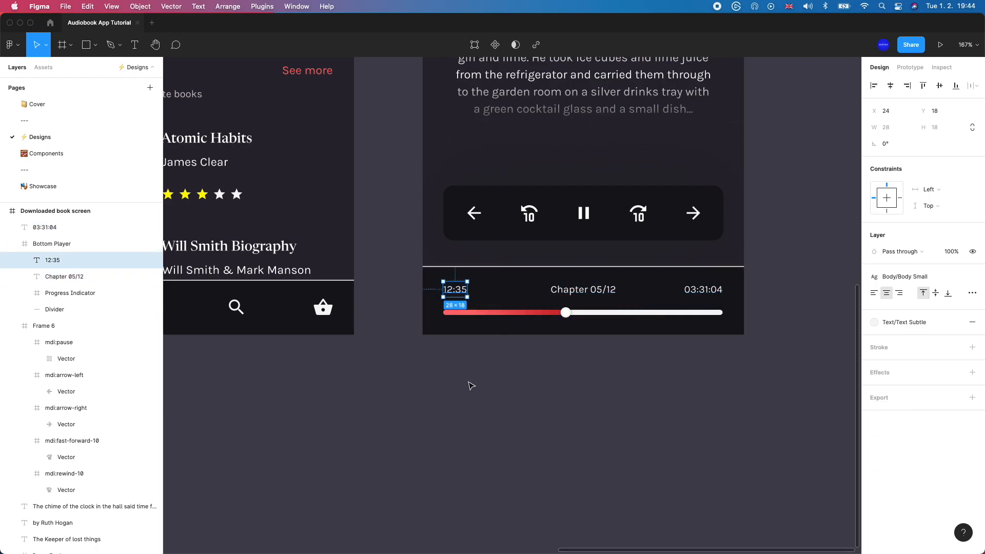
shift+click(583, 290)
shift+click(703, 290)
key(alt)
Try to lower the upper edge of the Bottom Player frame.
click(660, 273)
scroll(659, 274, up, 10)
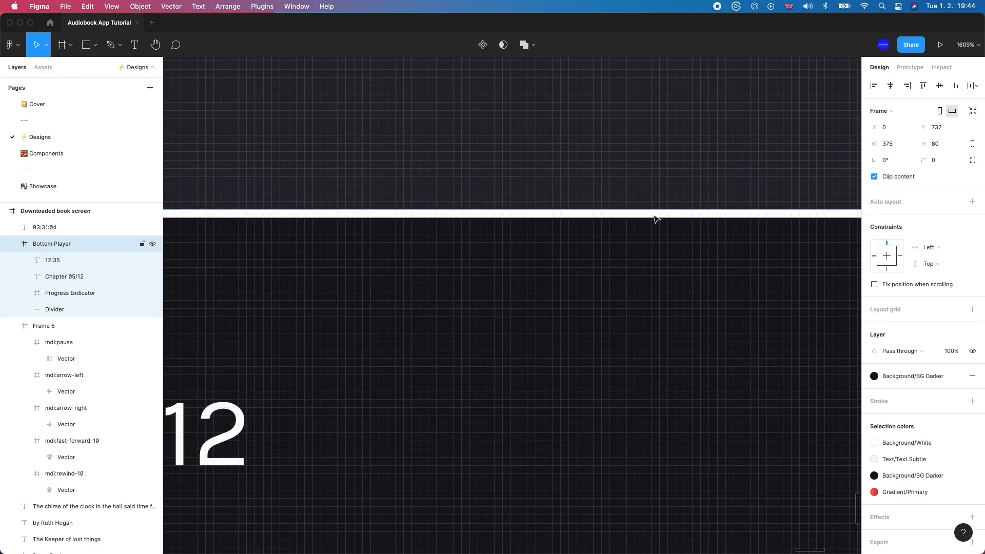
drag(653, 209, 649, 220)
key(shift+2)
Set the vertical constraint of the chapter label and both time labels to Bottom.
click(535, 276)
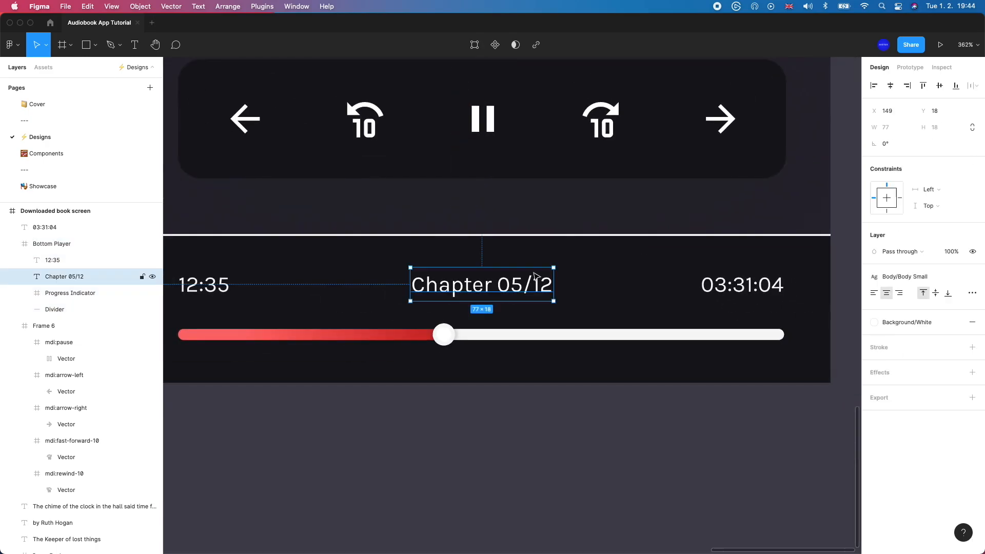
shift+click(737, 290)
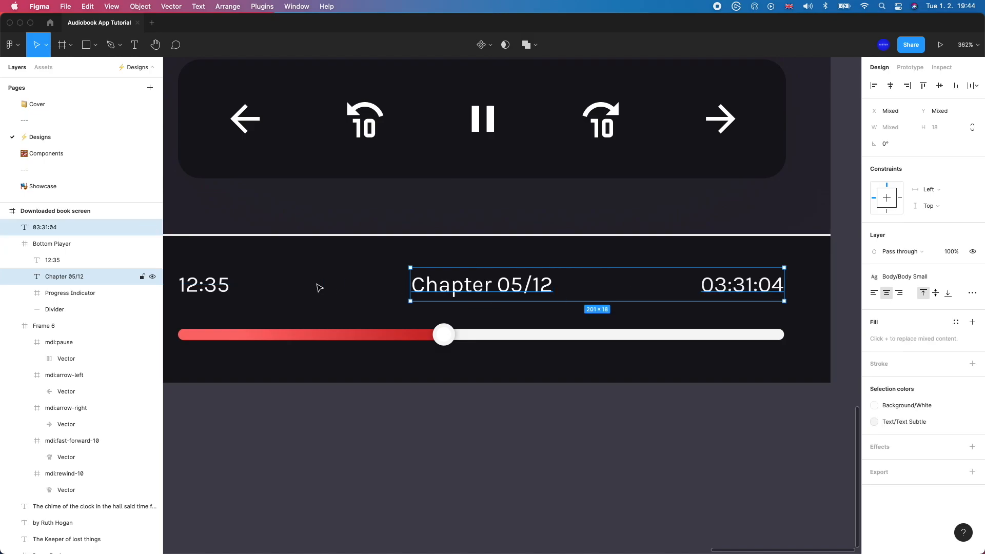
shift+click(204, 278)
click(779, 258)
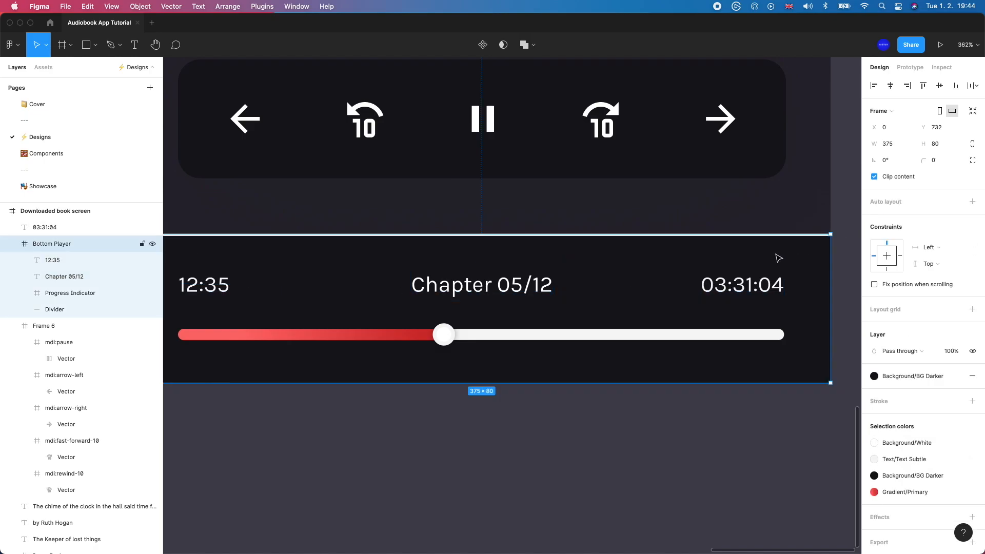
Set the Progress Indicator's constraints to Center horizontally and Bottom vertically.
scroll(765, 229, up, 10)
scroll(708, 312, down, 5)
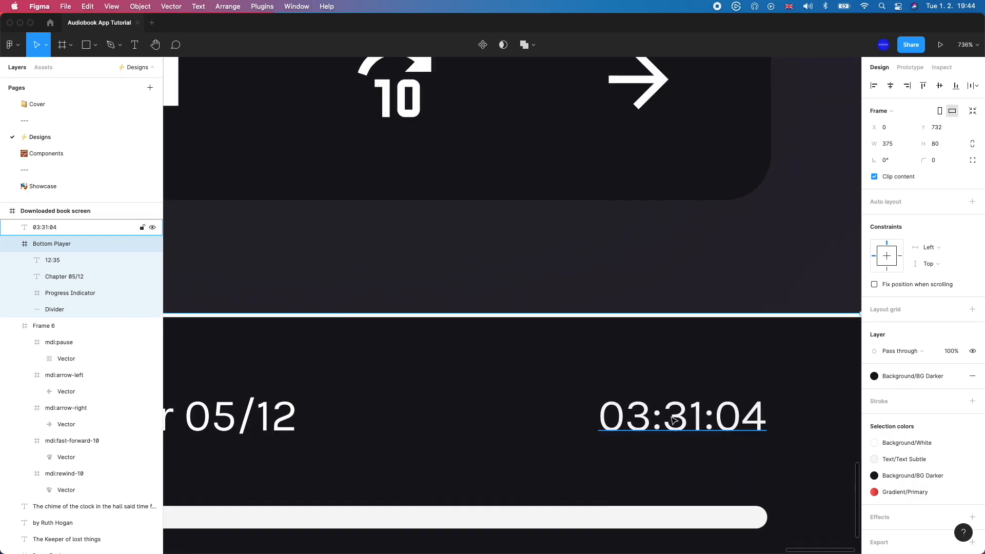
scroll(674, 419, down, 5)
click(589, 445)
click(887, 269)
click(887, 255)
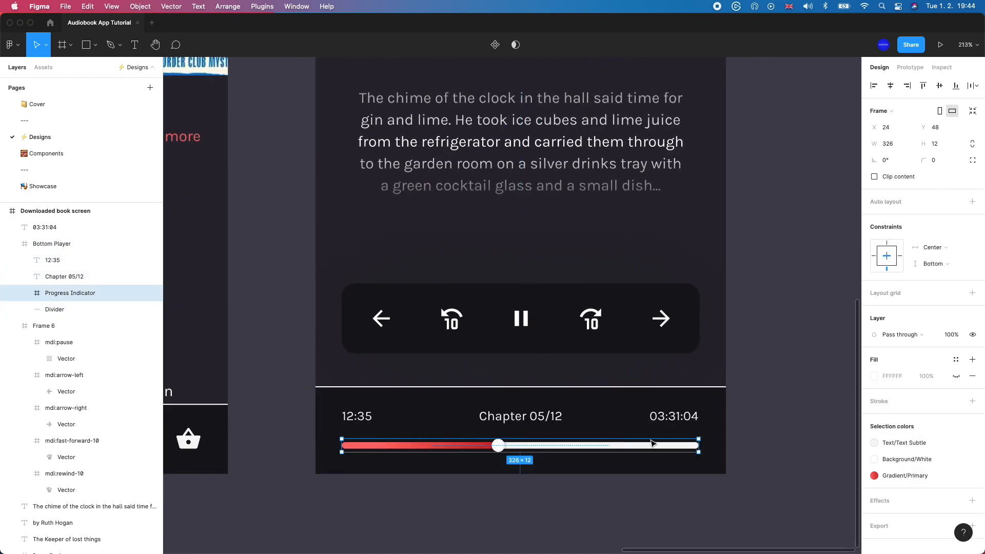
Shrink the Bottom Player frame to a height of 78 by lowering its upper edge to Y 734.
scroll(673, 429, up, 3)
click(679, 334)
scroll(679, 334, up, 6)
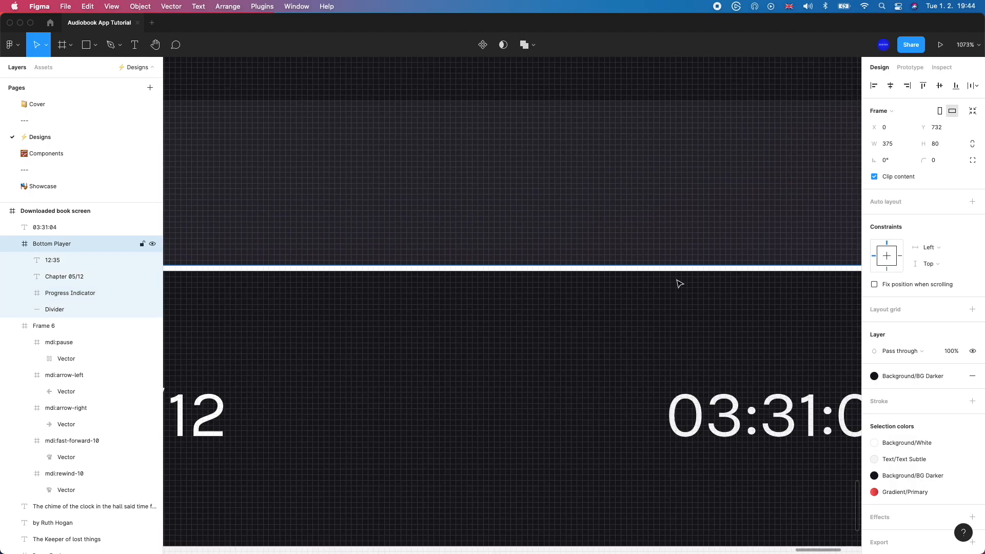
drag(677, 265, 677, 277)
scroll(678, 276, down, 5)
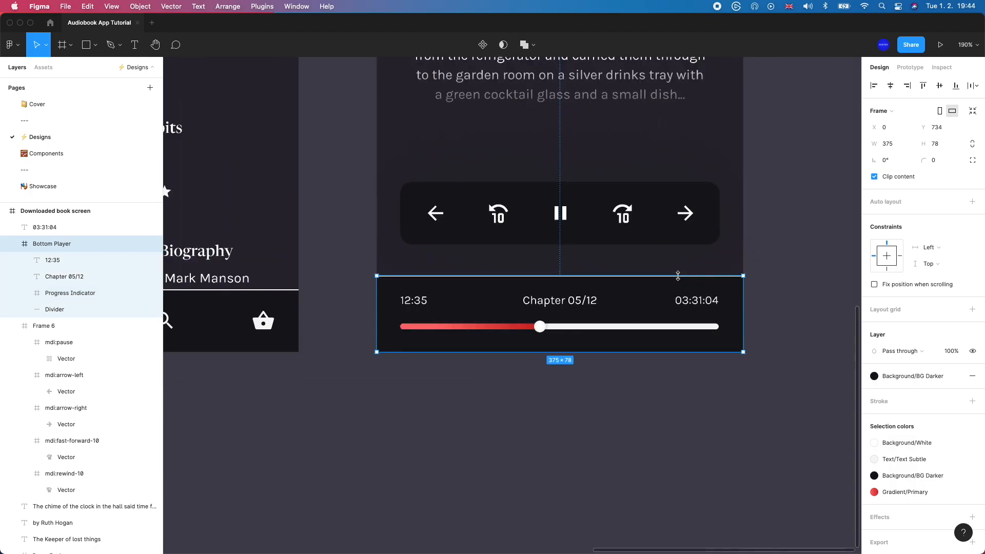
Check the spacing of the chapter label and the progress indicator within the bottom bar.
scroll(678, 275, down, 4)
scroll(637, 272, up, 5)
double_click(634, 282)
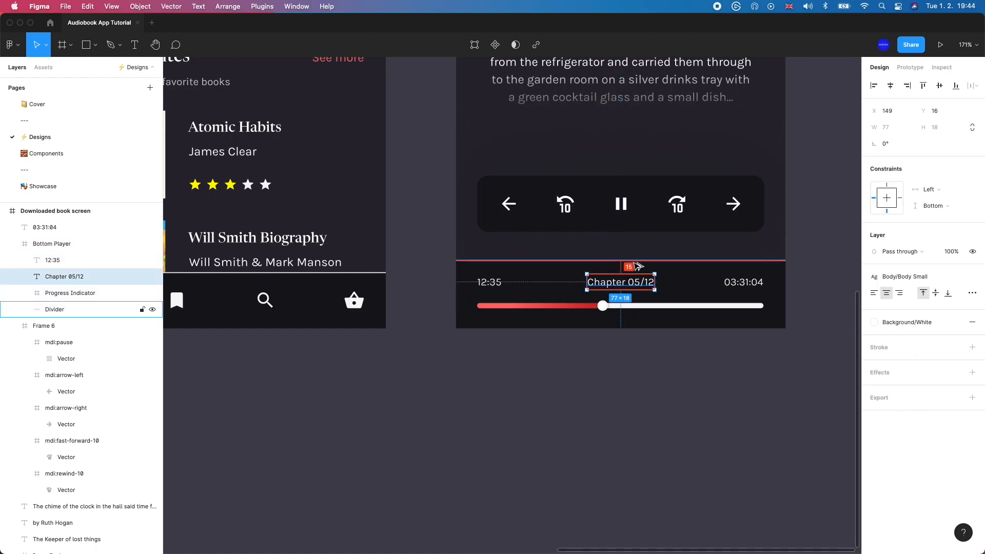
click(641, 307)
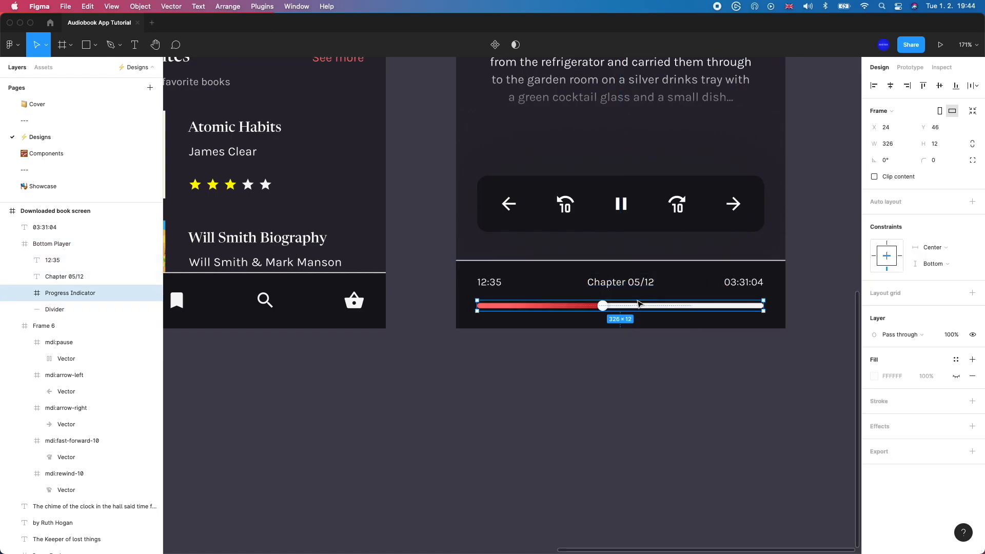
scroll(636, 339, down, 3)
click(626, 363)
Measure the playback controls' distance from the bottom bar and nudge the controls frame up 4 px.
scroll(627, 363, down, 5)
scroll(626, 363, up, 1)
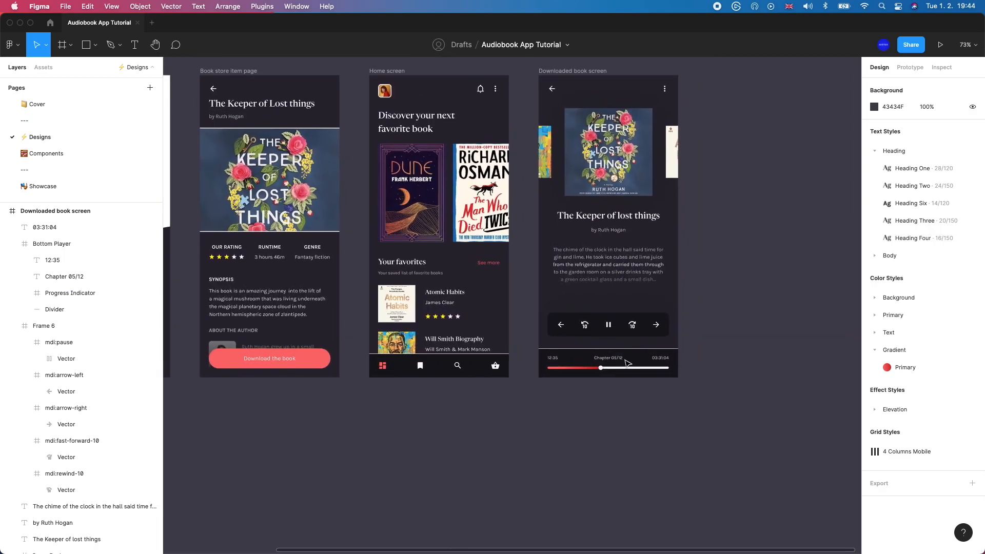
click(624, 330)
key(alt)
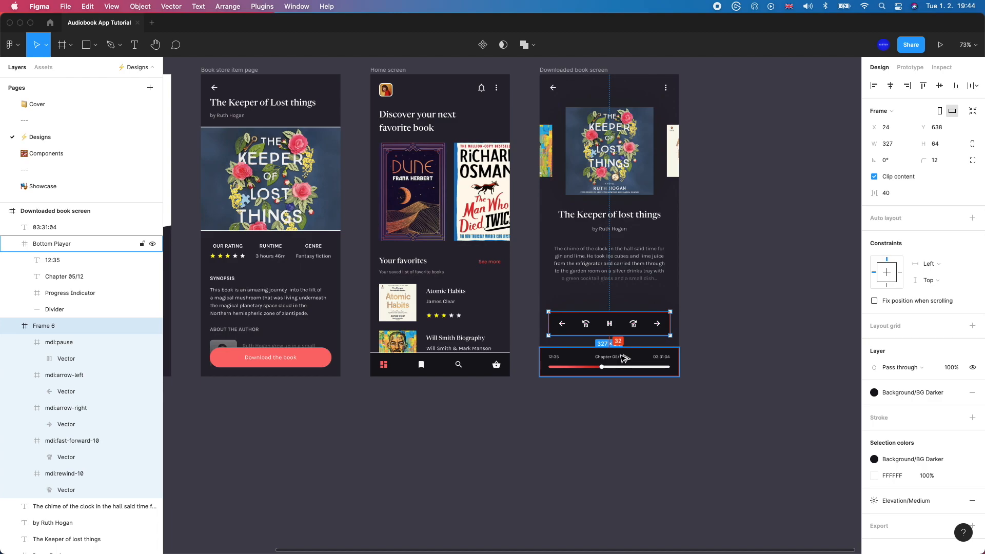
key(Up)
key(Up)
key(Up)
key(Up)
Nudge the book excerpt paragraph above the playback controls up to Y 462.
scroll(632, 306, up, 1)
scroll(632, 306, up, 5)
click(617, 254)
key(alt)
key(Up)
key(Up)
key(Up)
key(Up)
Review the Downloaded book screen up close and alongside the other app screens, including with the interface hidden.
scroll(615, 258, down, 3)
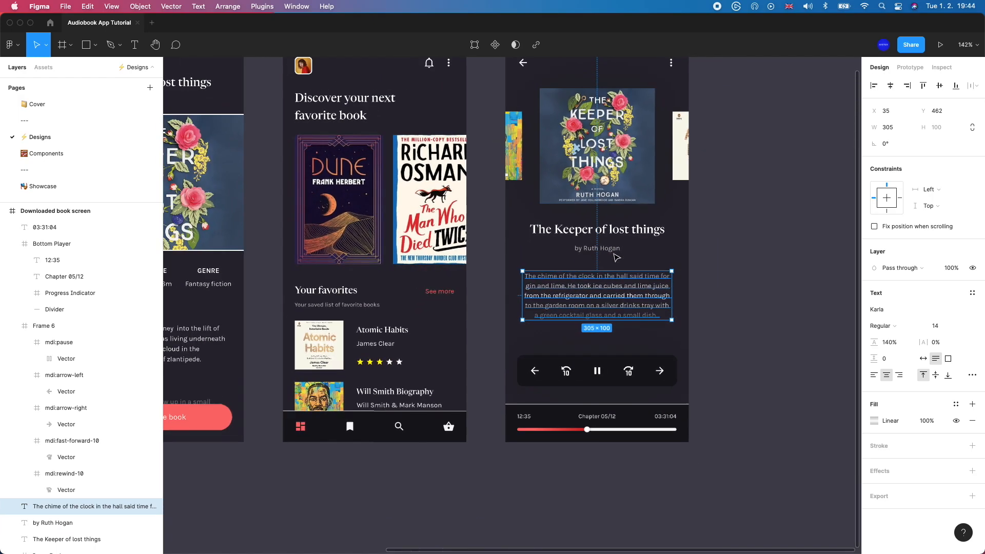
scroll(615, 257, left, 2)
scroll(615, 257, up, 1)
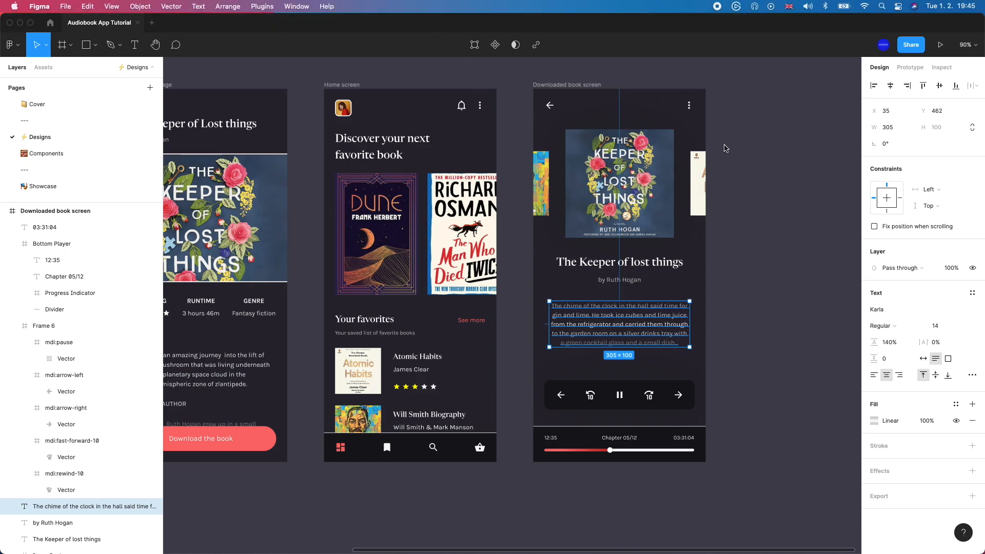
scroll(724, 148, up, 5)
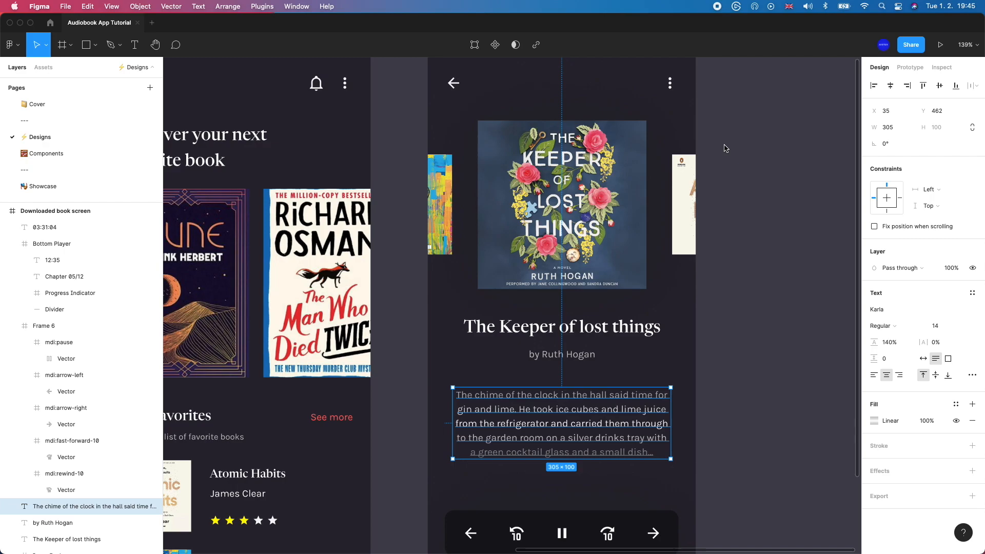
scroll(724, 148, down, 5)
scroll(725, 149, down, 4)
click(725, 148)
scroll(727, 149, left, 3)
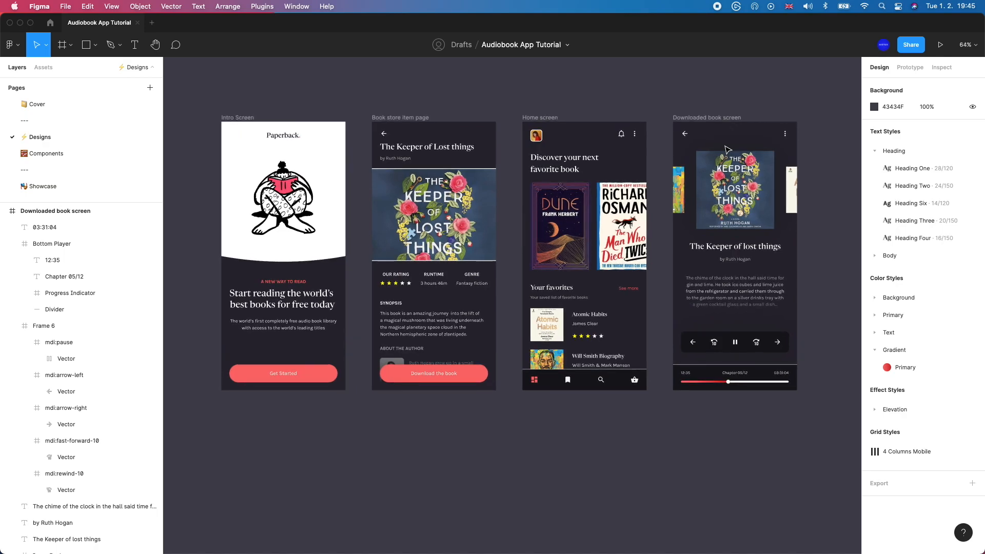
key(super+backslash)
key(super+backslash)
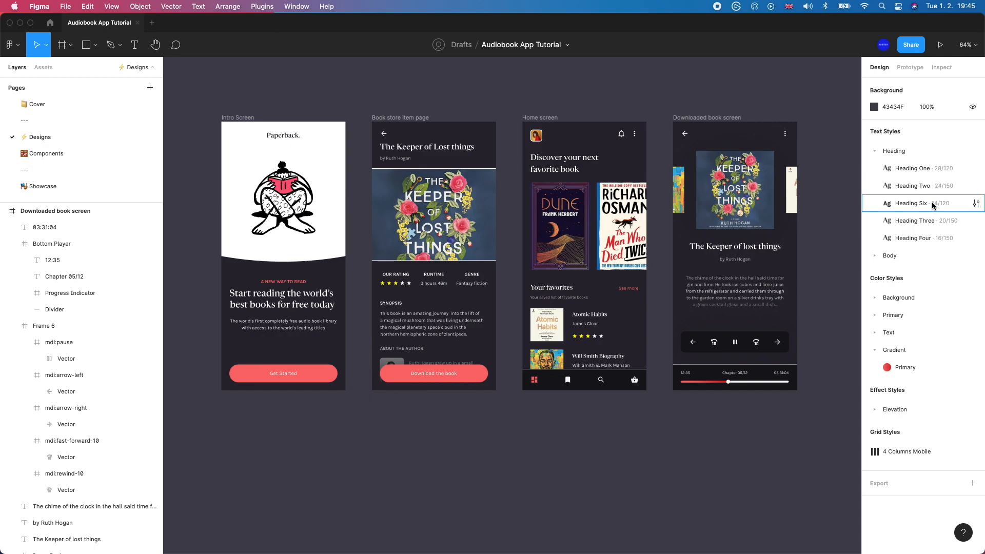
Rename the Heading Six text style to Heading Five and collapse the Heading style group.
click(975, 203)
key(BackSpace)
key(BackSpace)
key(BackSpace)
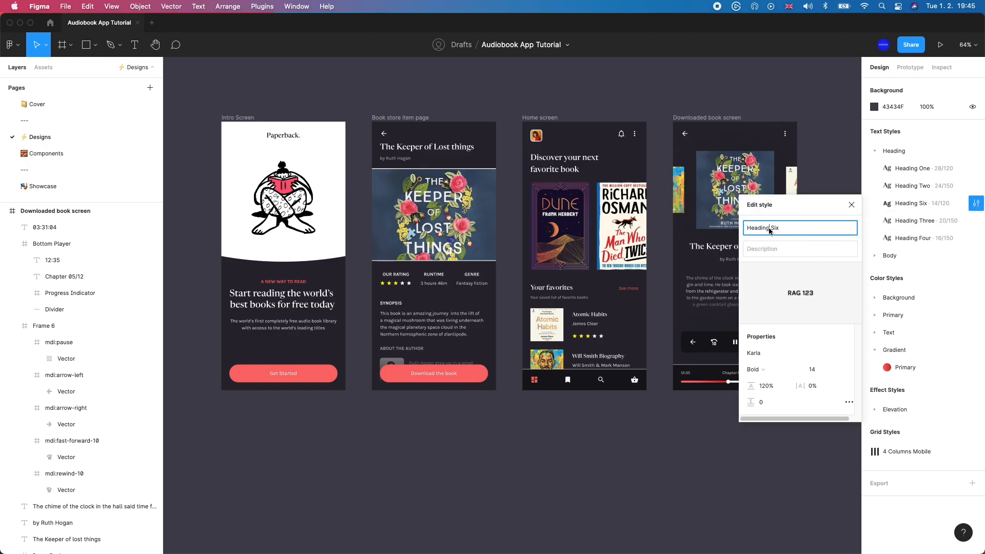
text(Five)
click(805, 173)
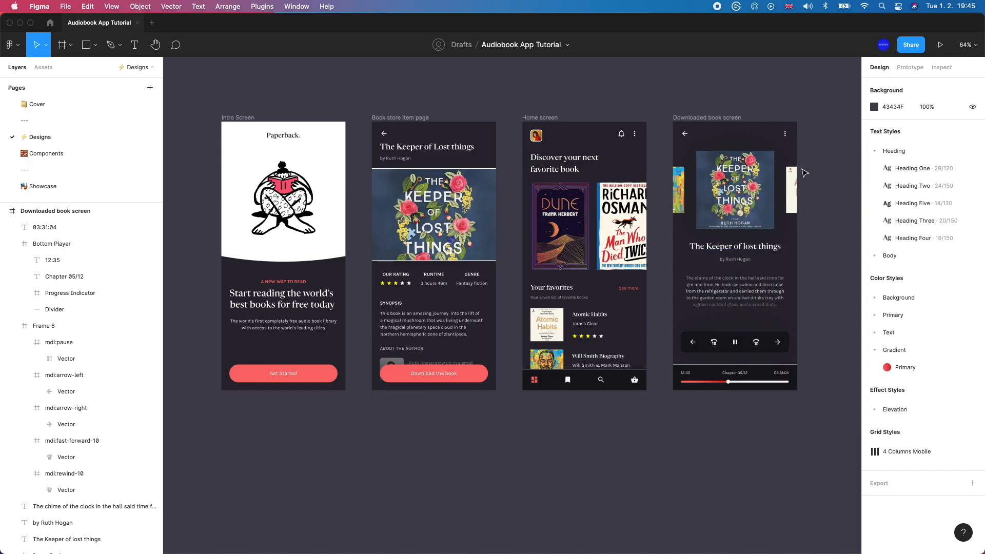
click(874, 151)
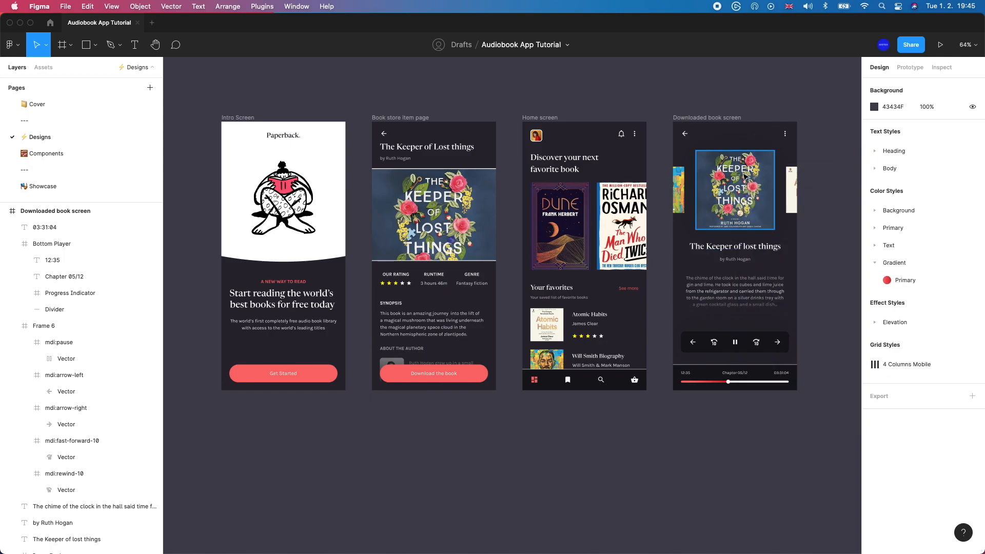
scroll(744, 177, up, 2)
scroll(745, 177, right, 2)
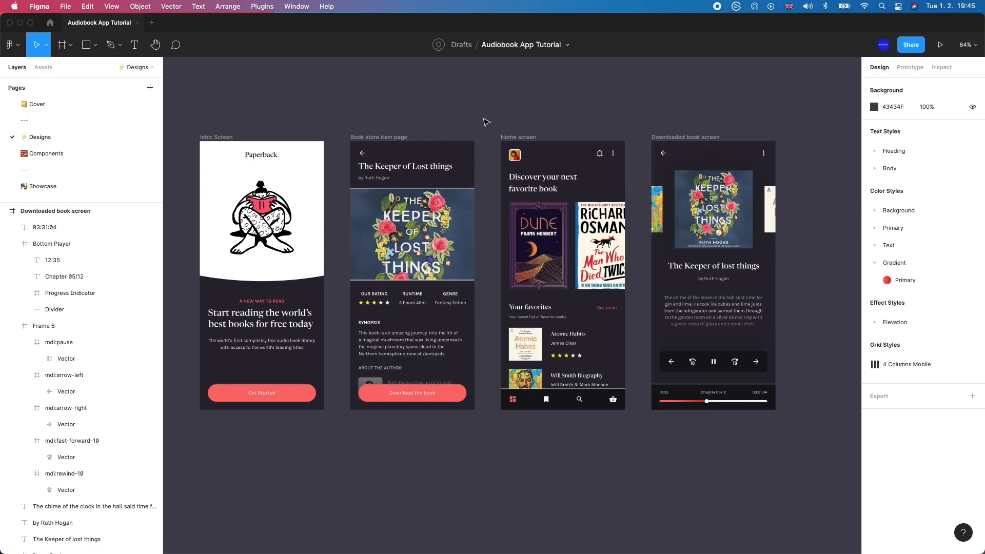
scroll(513, 117, left, 2)
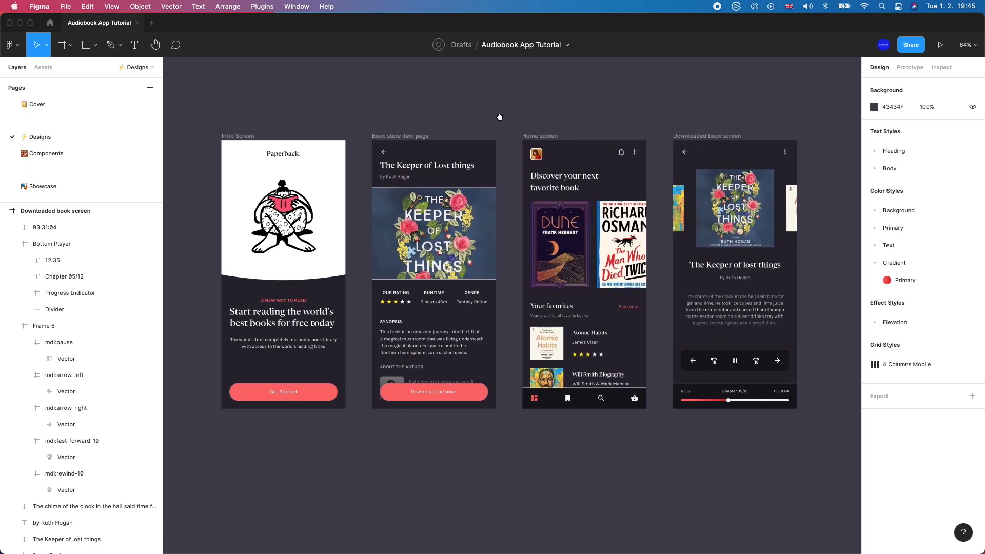